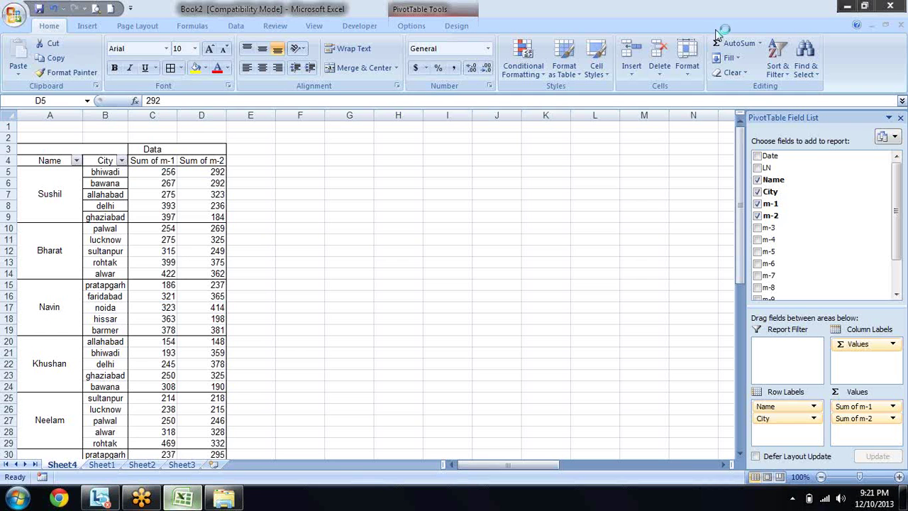
Step: Review the PivotTable Options Totals & Filters settings, then close the dialog without changes
left_click(173, 173)
key("Left")
key("Left")
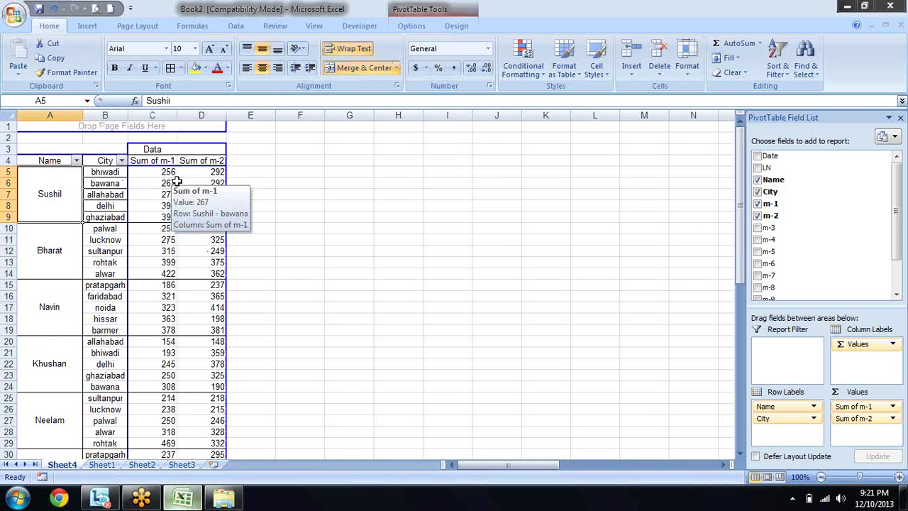
key("Right")
key("Right")
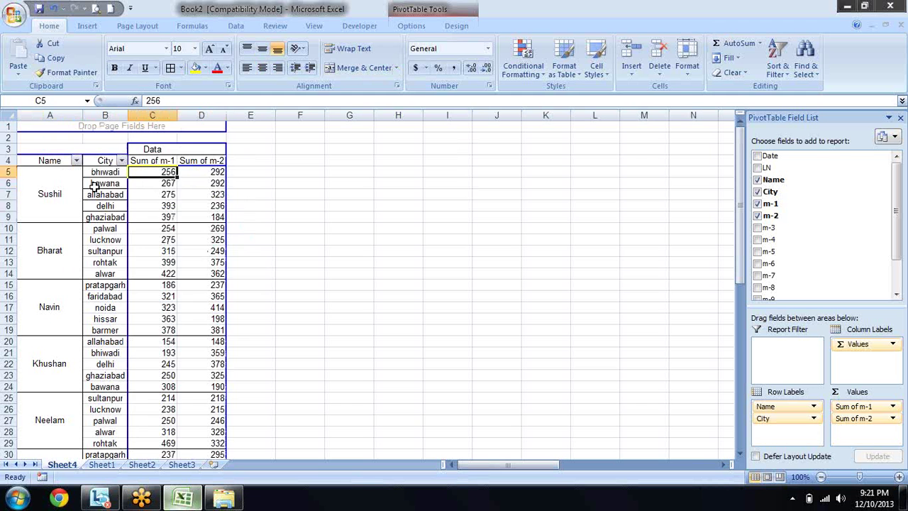
right_click(95, 185)
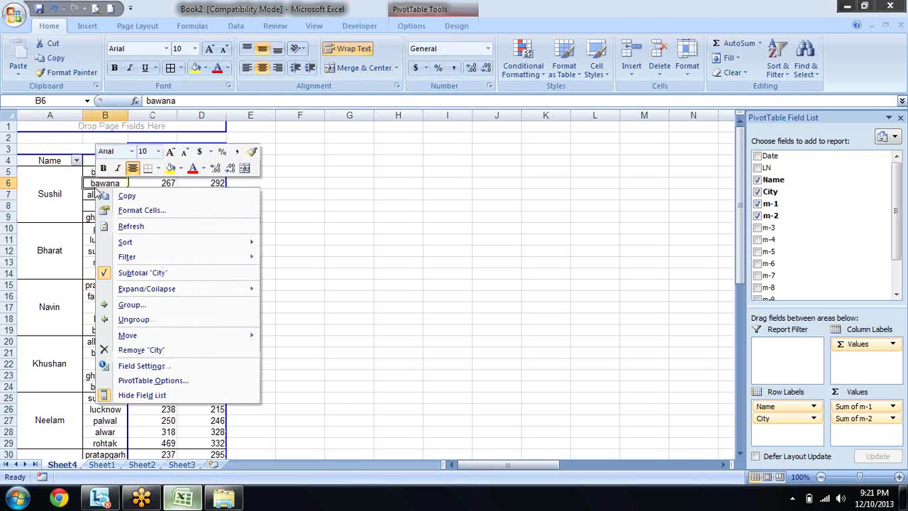
left_click(167, 382)
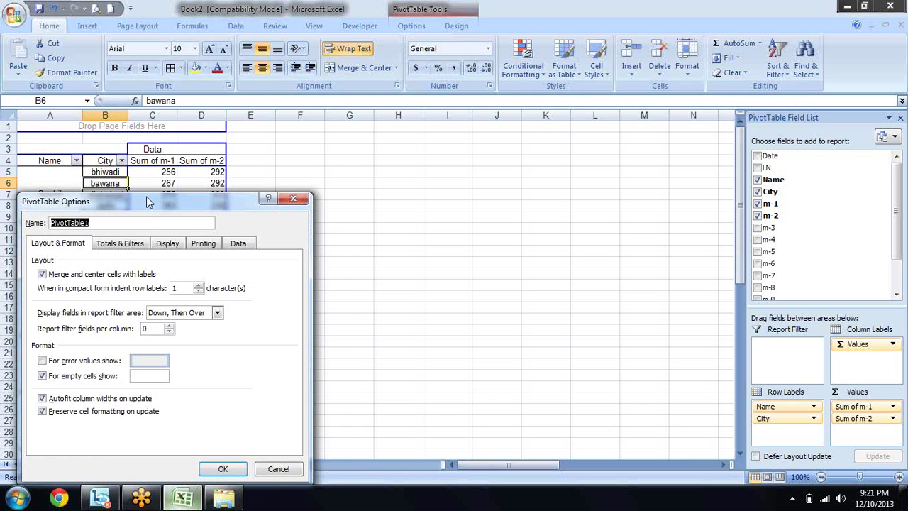
left_click_drag(146, 203, 305, 137)
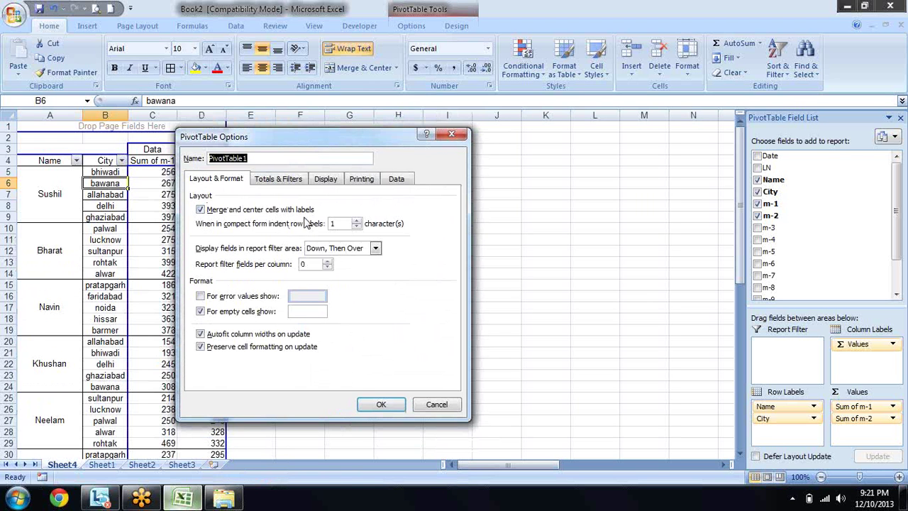
left_click(294, 182)
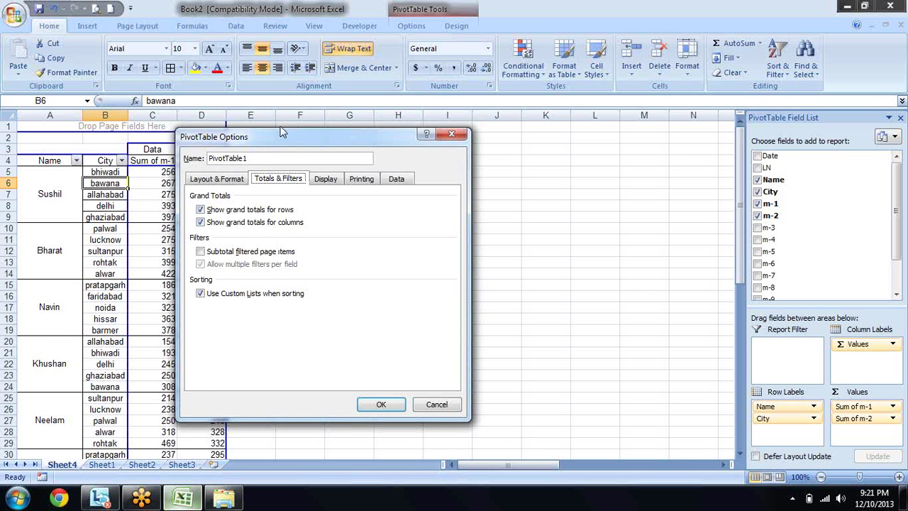
left_click_drag(275, 137, 495, 121)
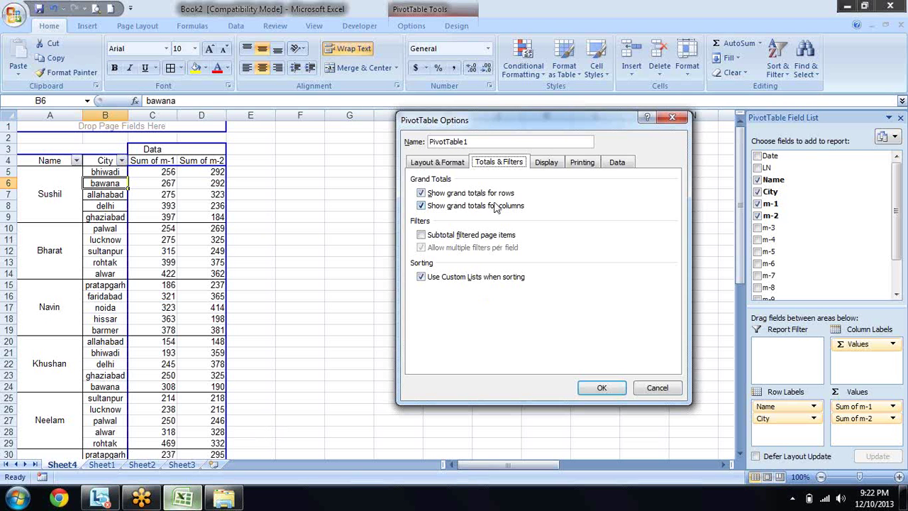
left_click(601, 389)
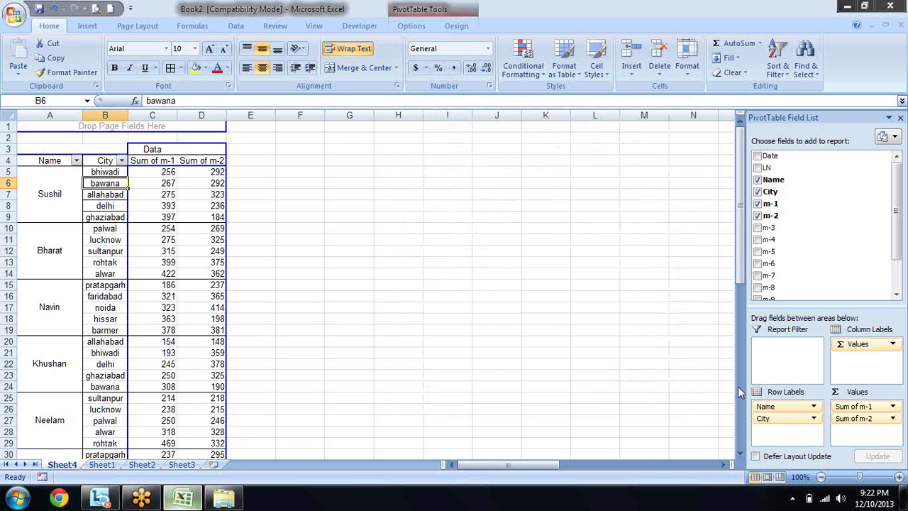
Step: Move City into Column Labels and check the Total Sum of m-1 column
left_click_drag(789, 421, 861, 365)
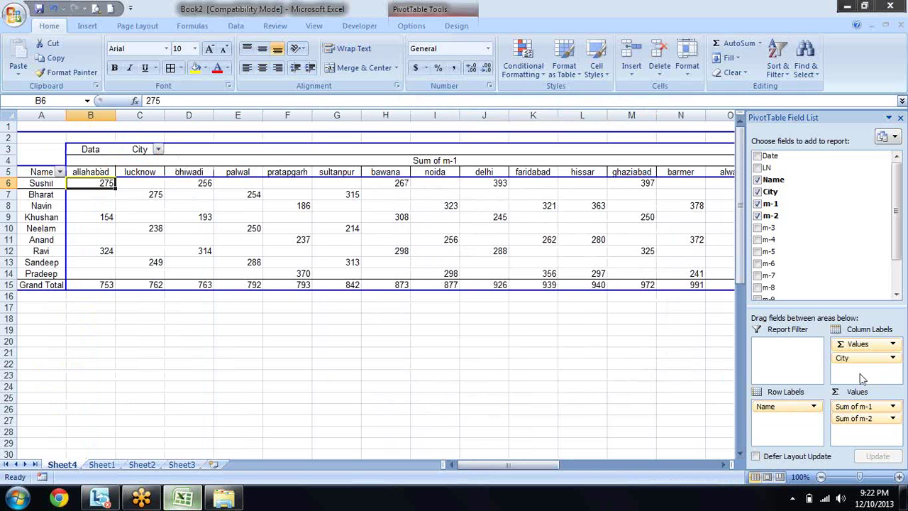
left_click_drag(504, 466, 675, 451)
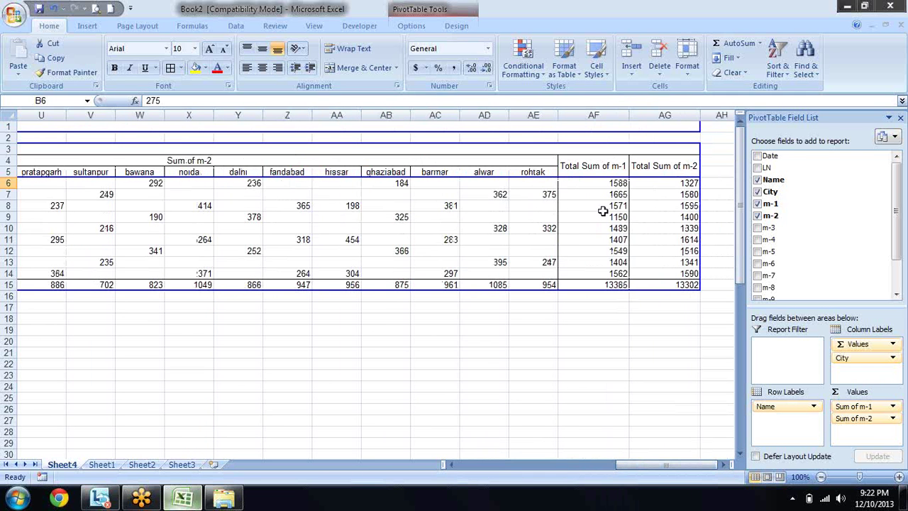
mouse_move(600, 239)
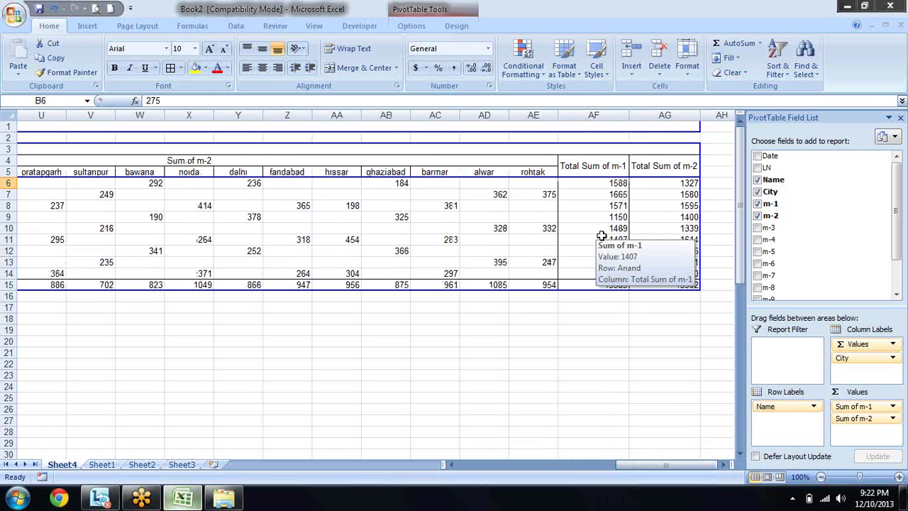
left_click(613, 165)
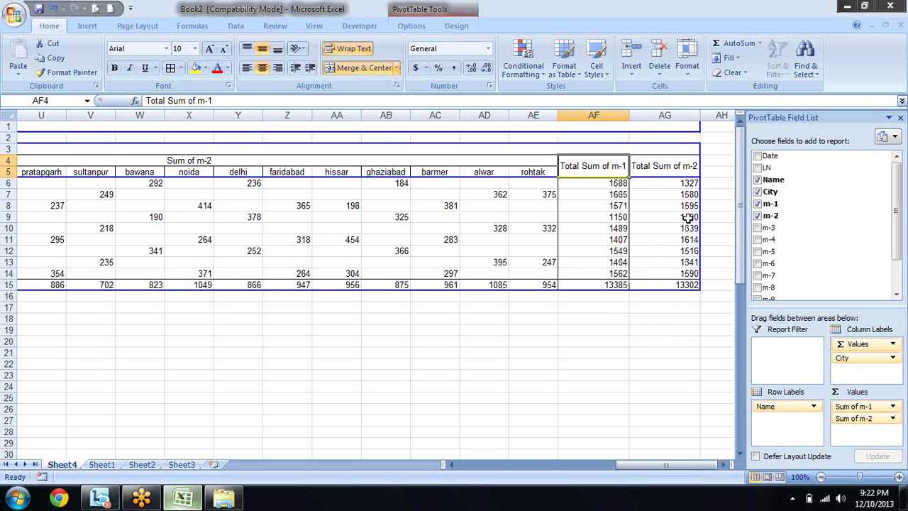
Step: Select the m-1 values E2:E19 on Sheet1, then return to the Sheet4 pivot at column A
left_click(102, 464)
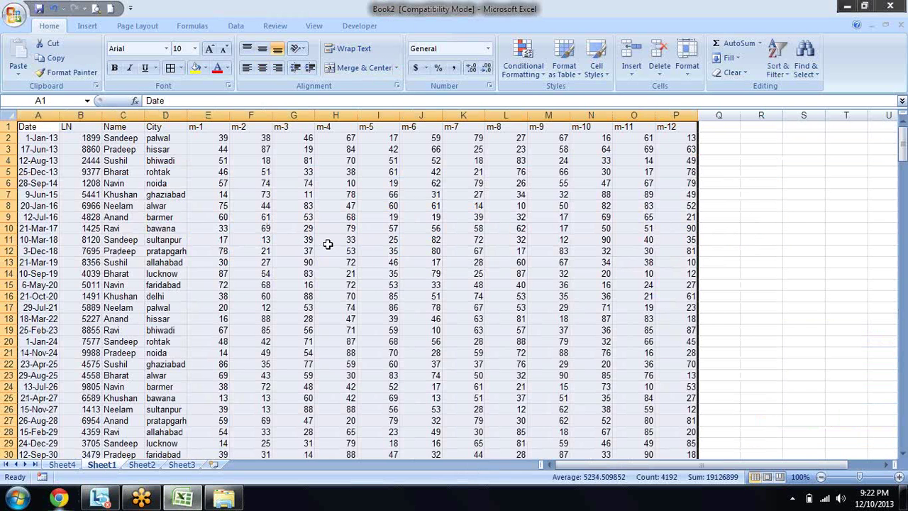
left_click(250, 148)
left_click_drag(217, 138, 215, 338)
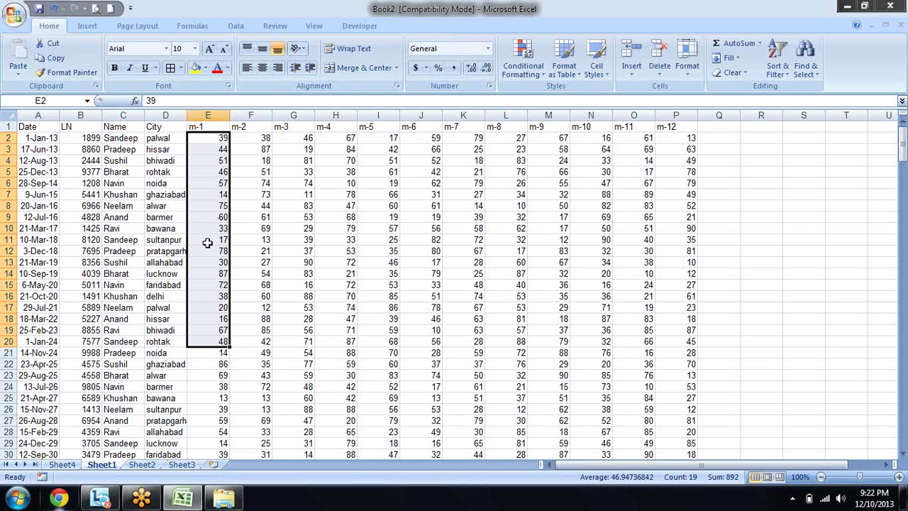
left_click(61, 463)
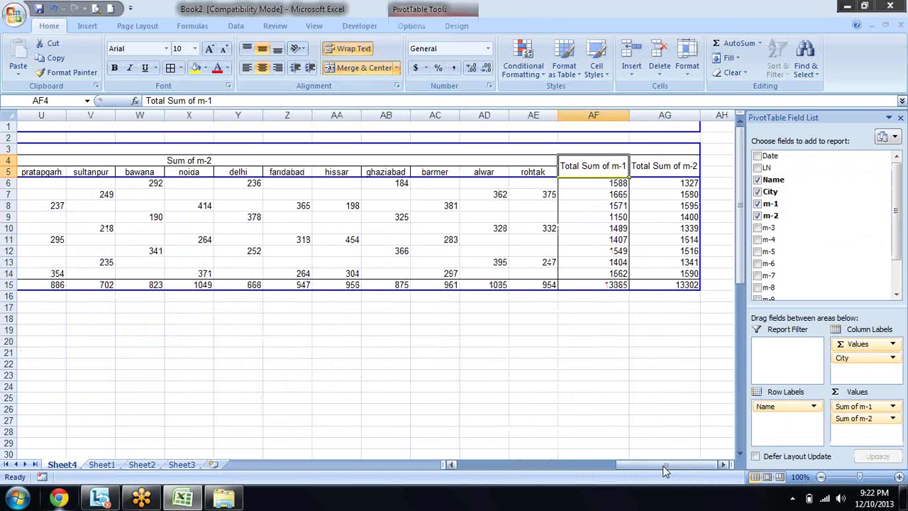
left_click_drag(665, 464, 461, 464)
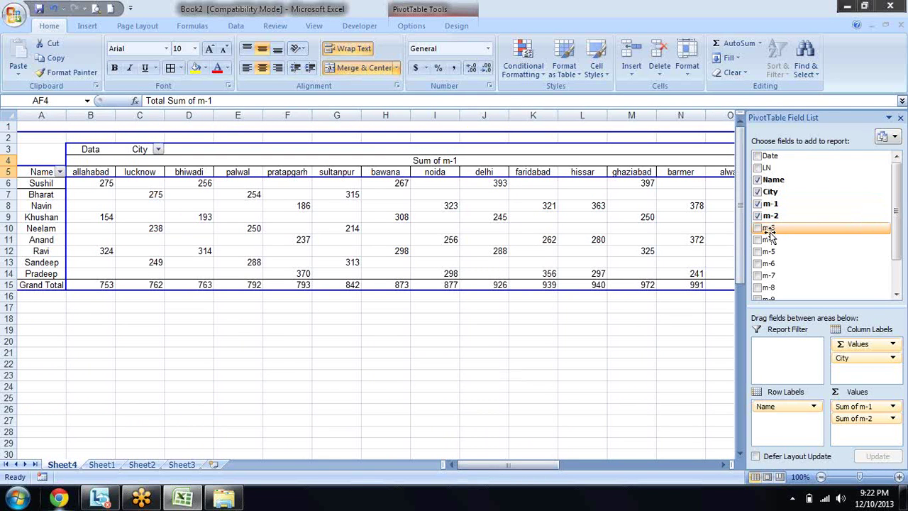
Step: Turn off grand totals for rows in PivotTable Options so the pivot ends at rohtak
right_click(51, 205)
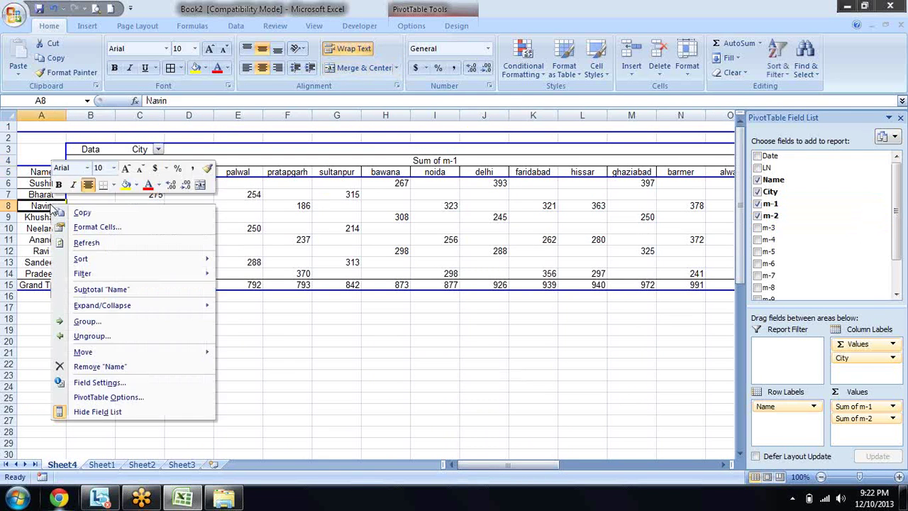
left_click(108, 396)
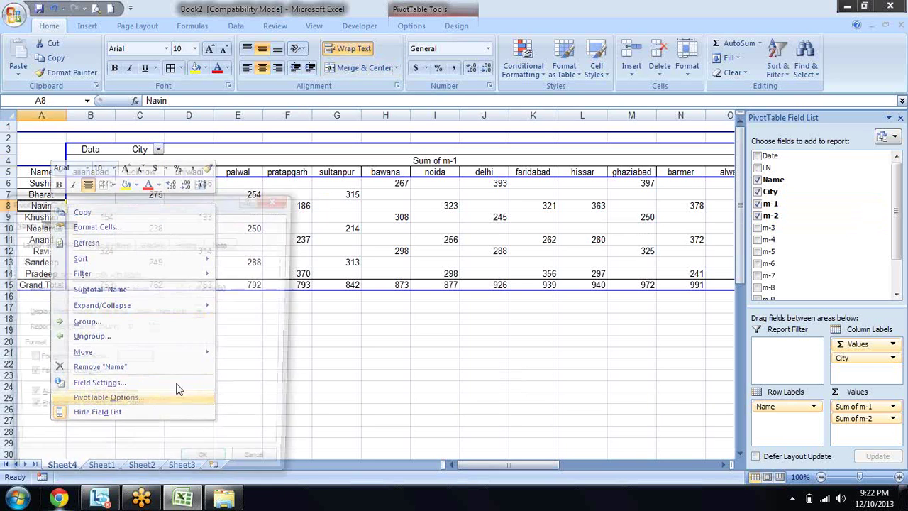
left_click(104, 243)
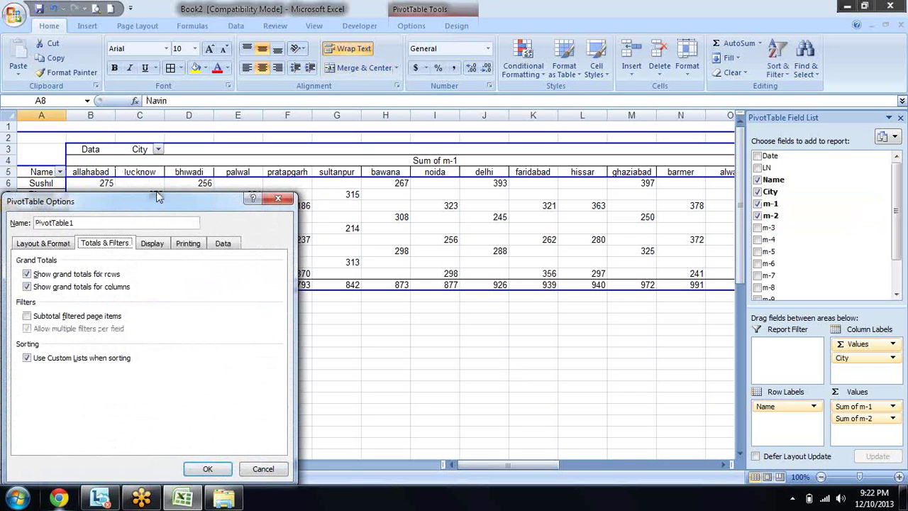
left_click_drag(157, 199, 288, 125)
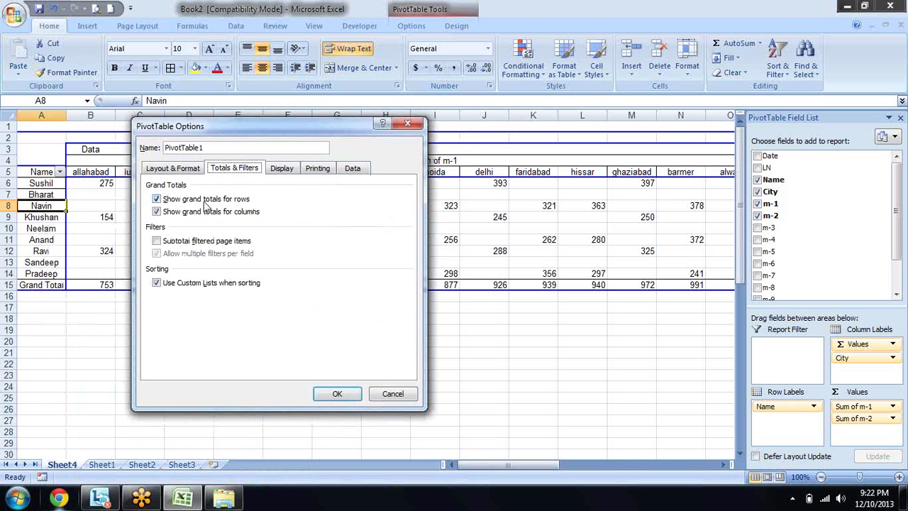
left_click(156, 199)
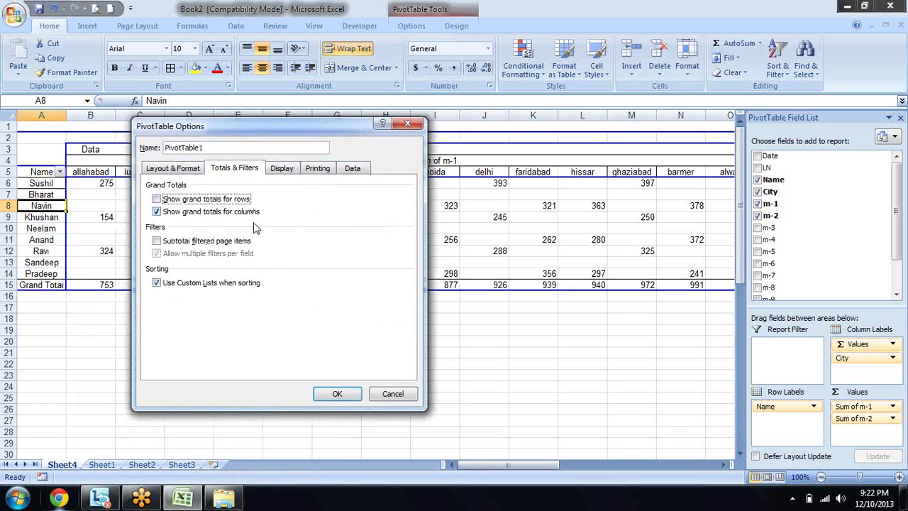
left_click(341, 395)
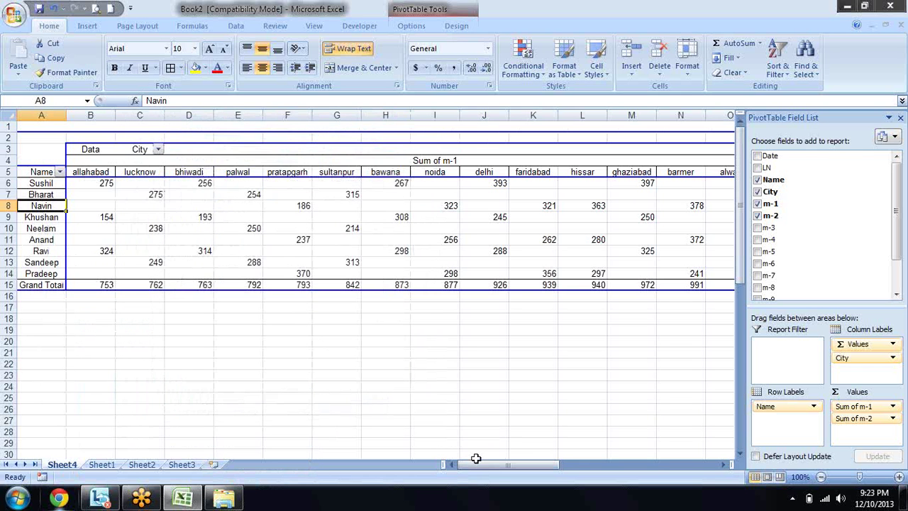
left_click_drag(487, 469, 727, 431)
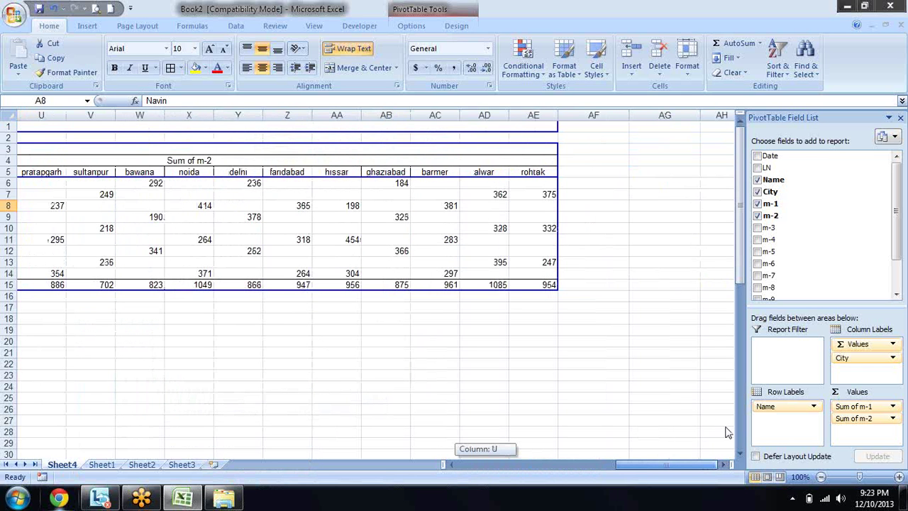
left_click_drag(545, 423, 461, 405)
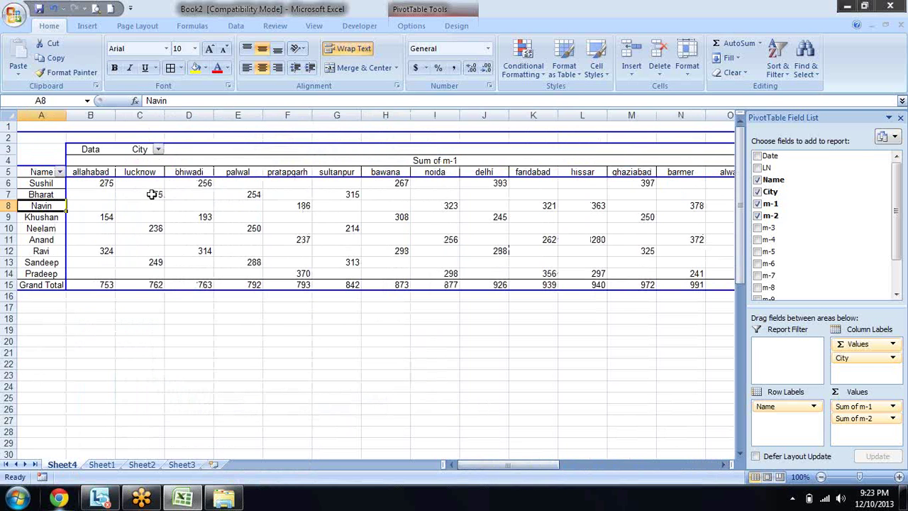
Step: In the Display options, show expand/collapse buttons and hide field captions and filter drop-downs
right_click(44, 204)
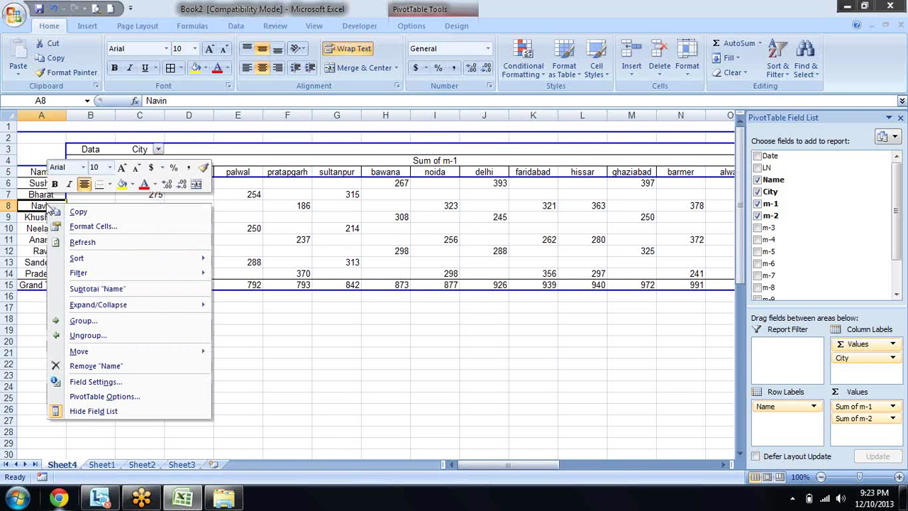
left_click(112, 396)
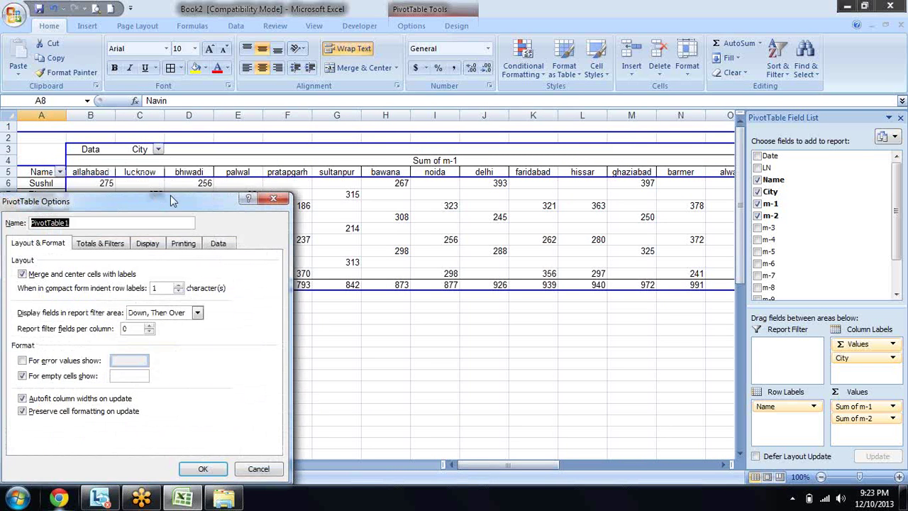
left_click_drag(170, 201, 293, 175)
left_click(270, 216)
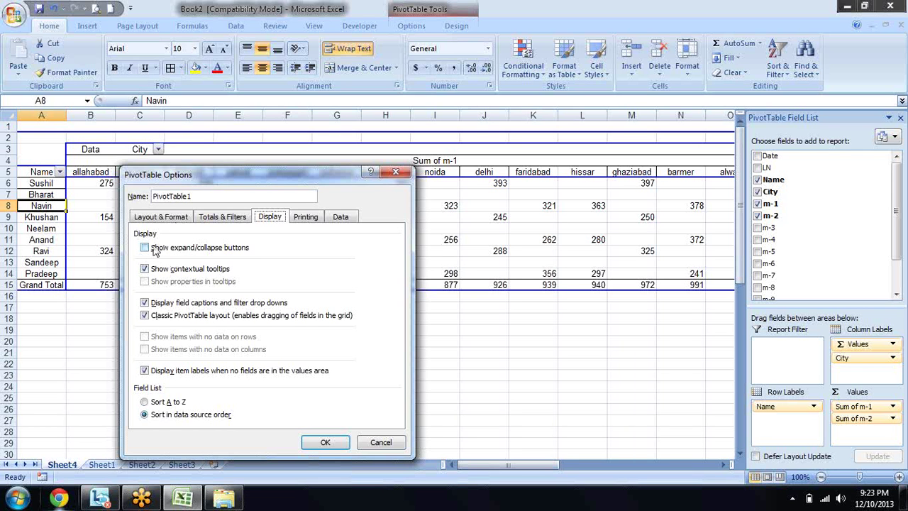
left_click(156, 250)
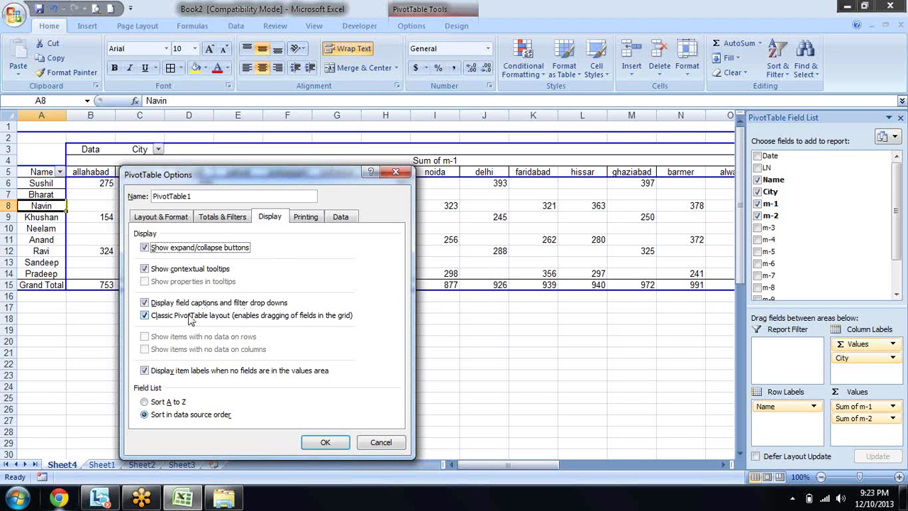
left_click(145, 303)
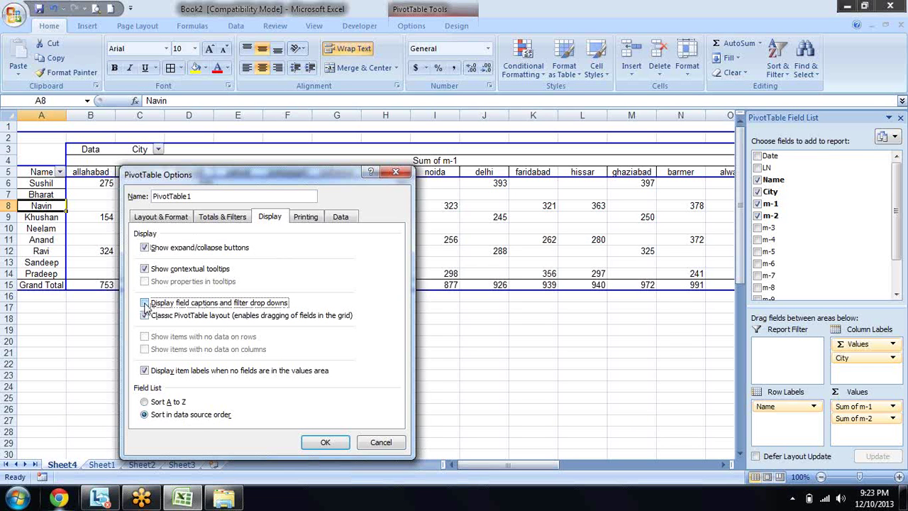
left_click(325, 441)
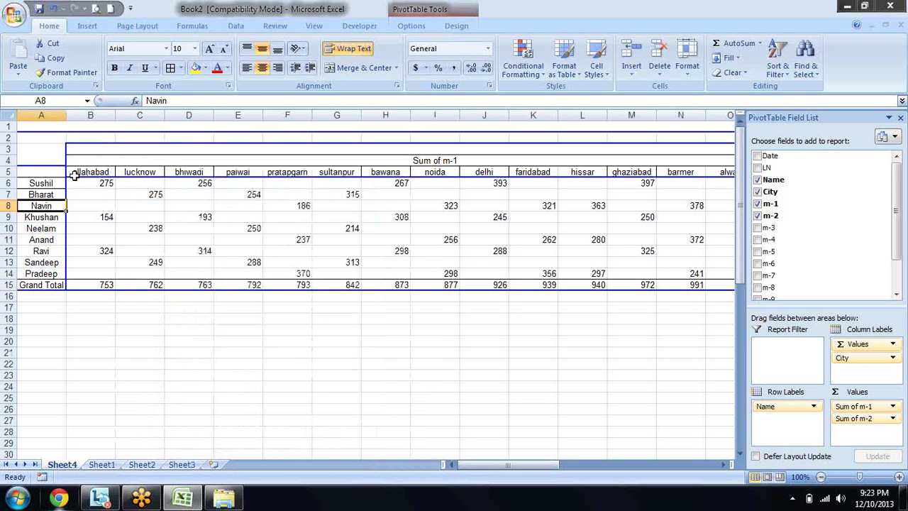
Step: Turn field captions and filter drop-downs back on in the PivotTable Display options
left_click(56, 173)
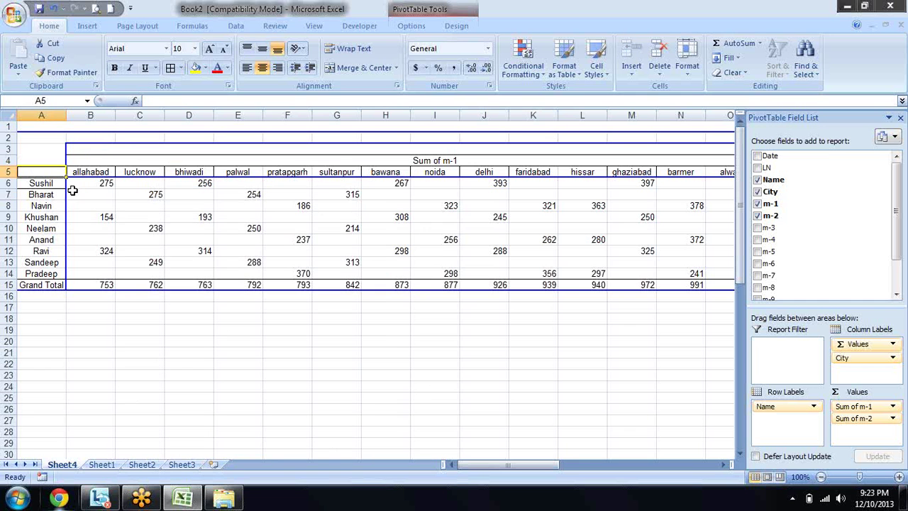
mouse_move(90, 194)
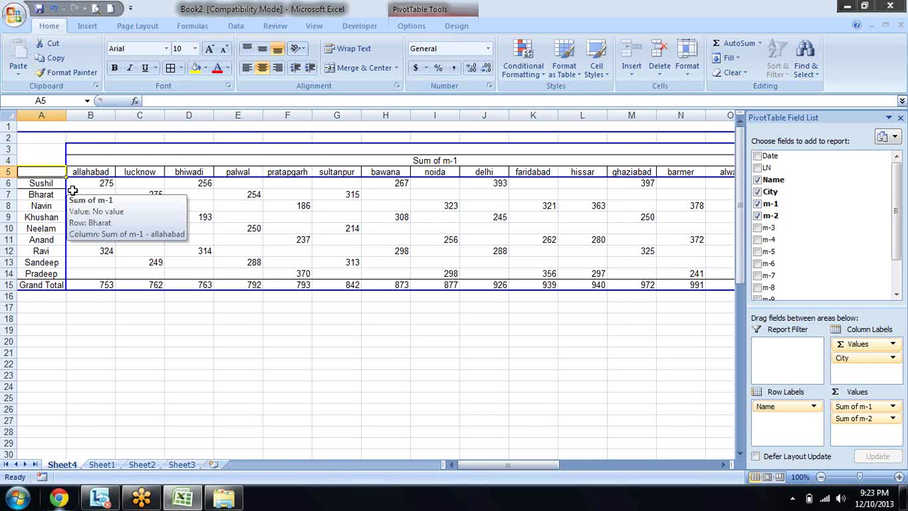
right_click(73, 195)
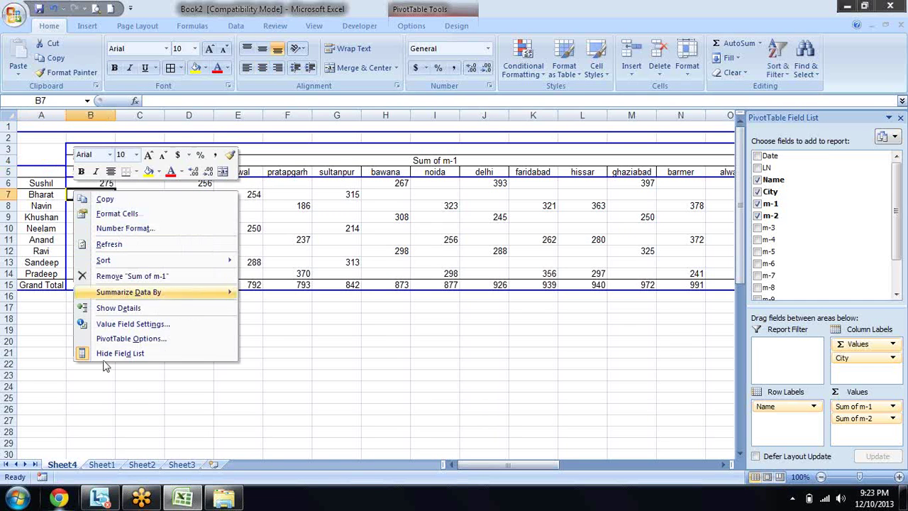
left_click(152, 338)
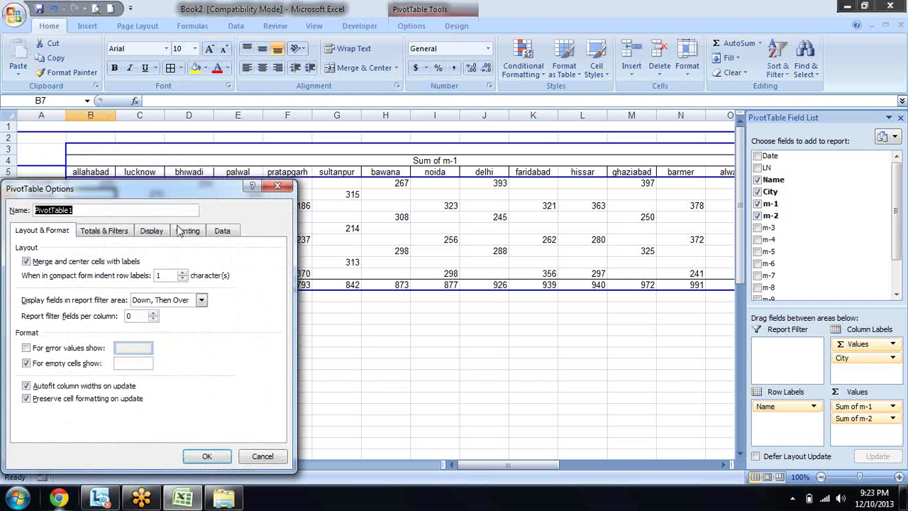
left_click(183, 234)
left_click(152, 232)
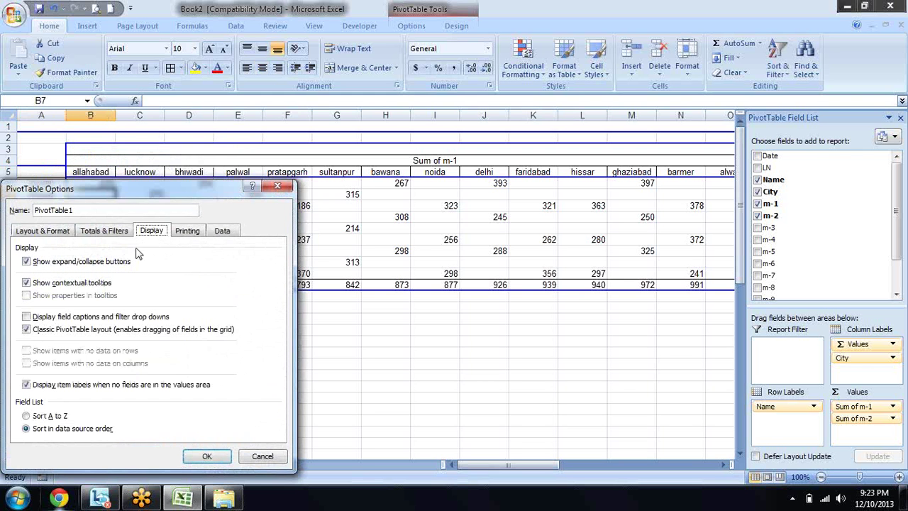
left_click(83, 316)
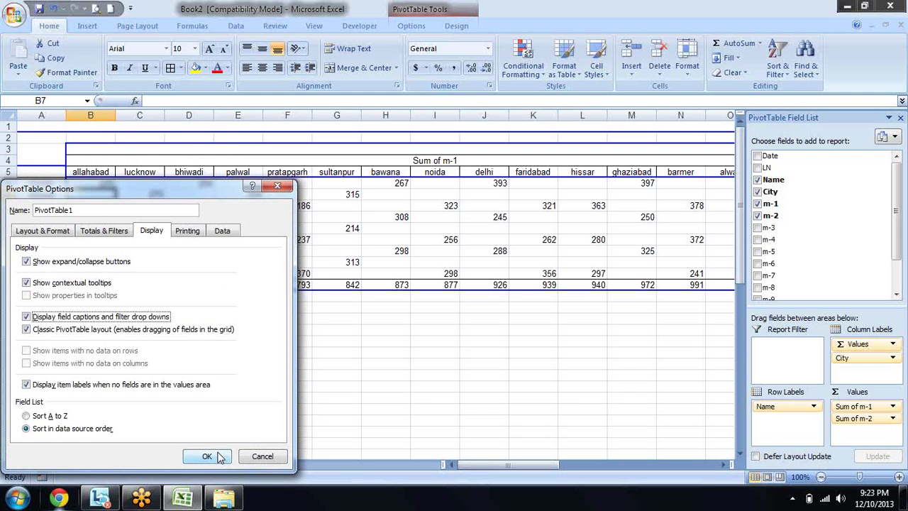
left_click(207, 455)
left_click(91, 328)
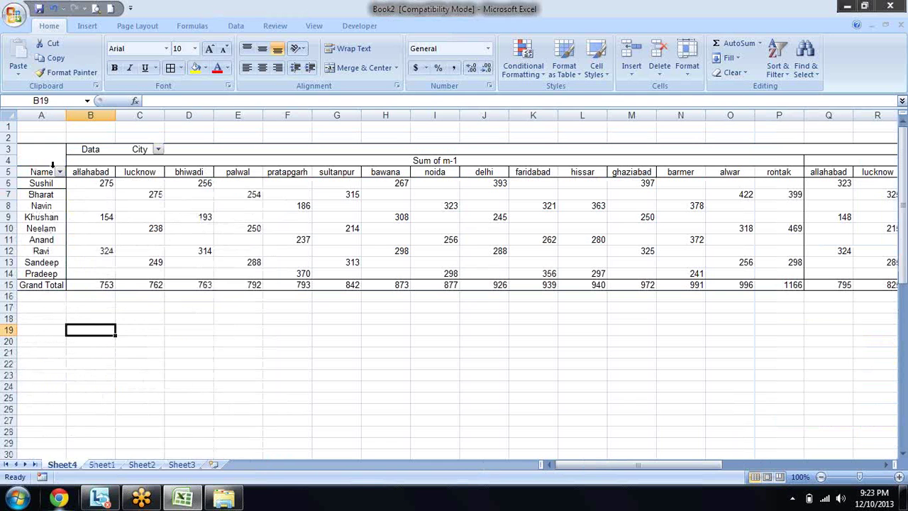
left_click(60, 173)
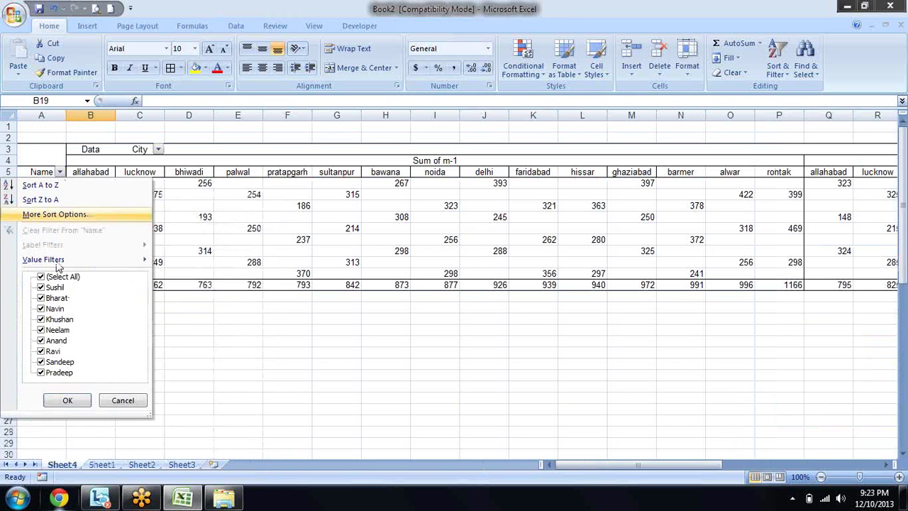
left_click(40, 276)
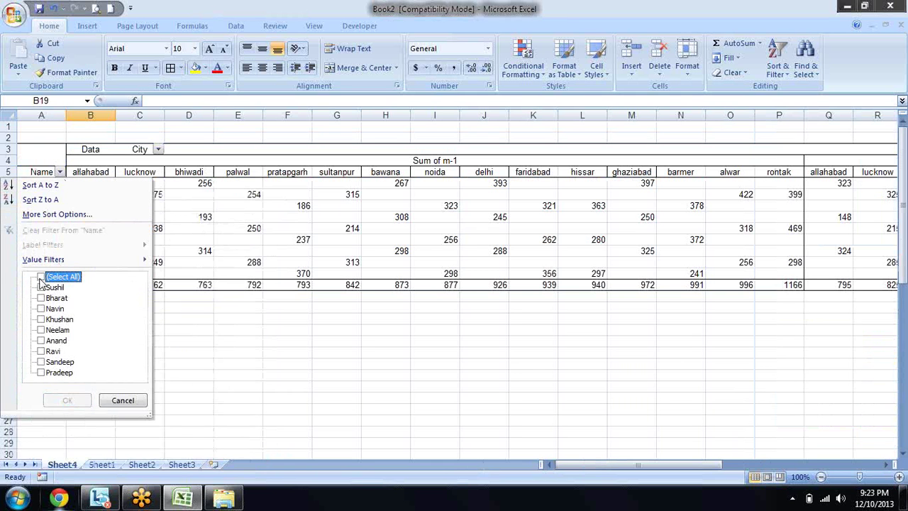
left_click(41, 287)
left_click(69, 401)
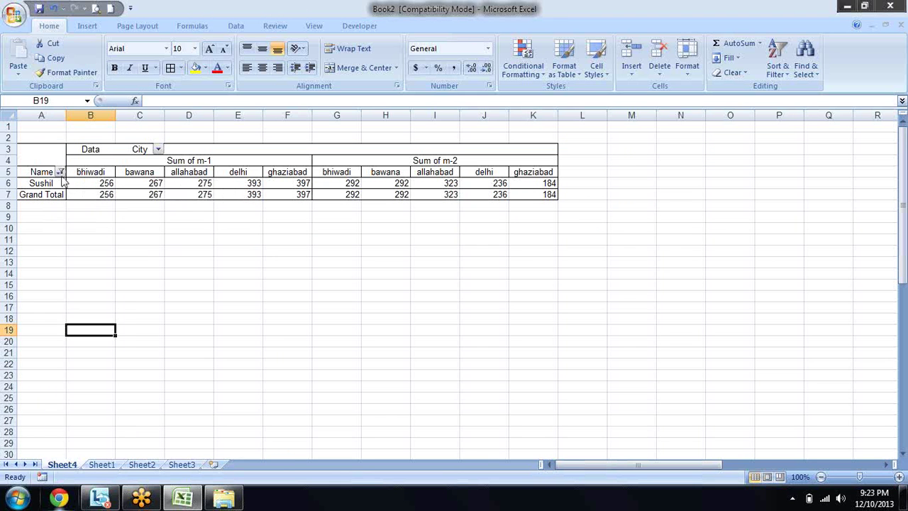
left_click(60, 172)
left_click(40, 309)
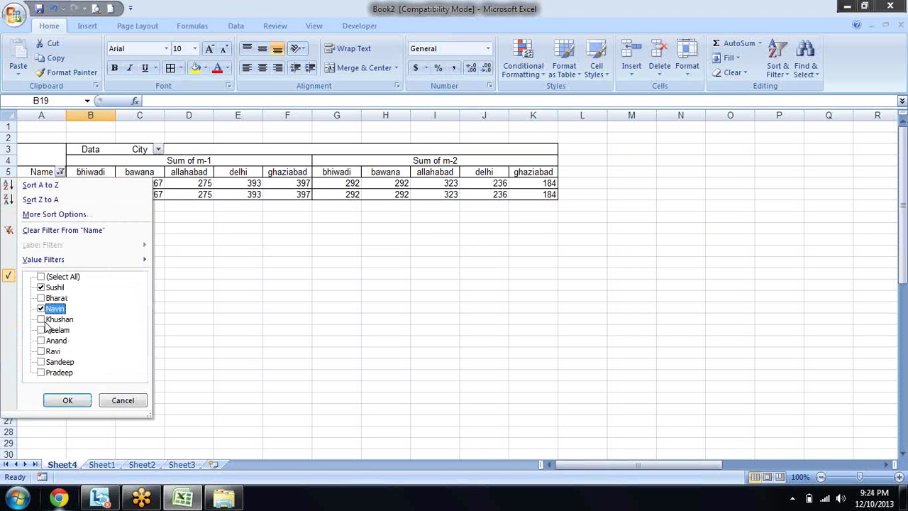
left_click(40, 319)
left_click(67, 400)
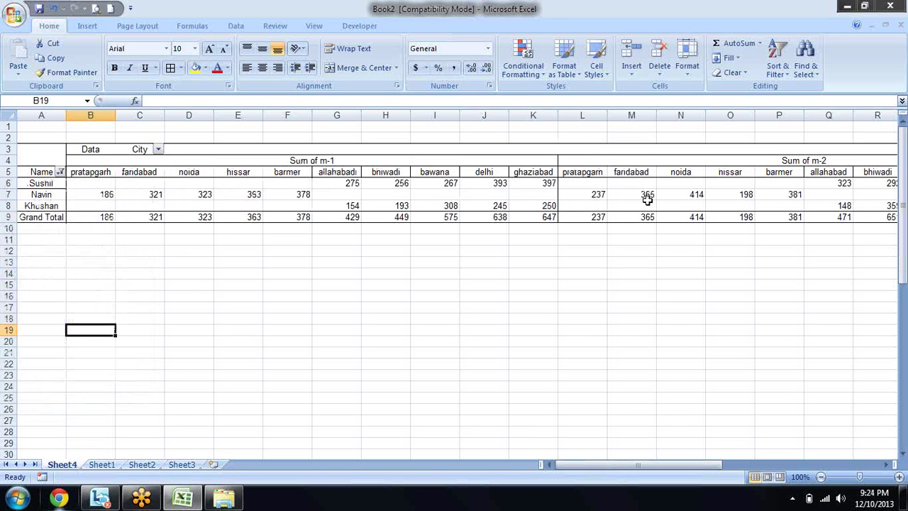
left_click(158, 150)
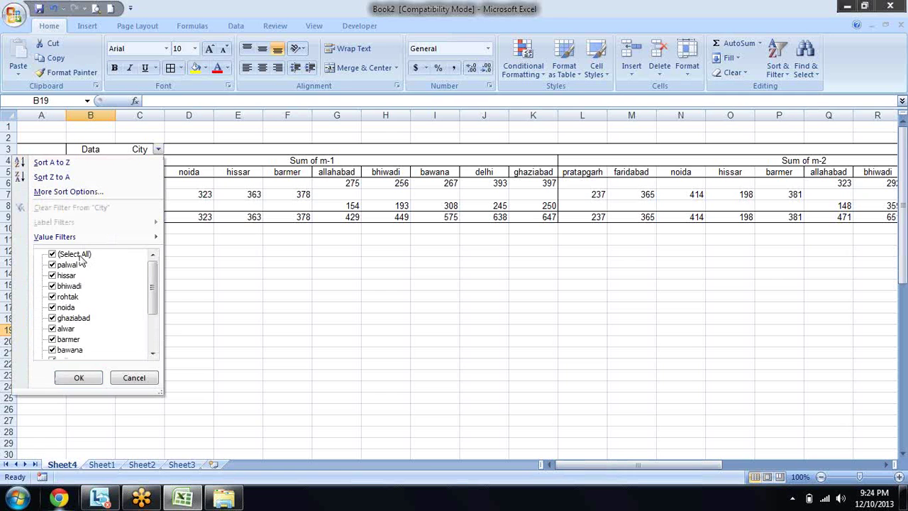
left_click(53, 254)
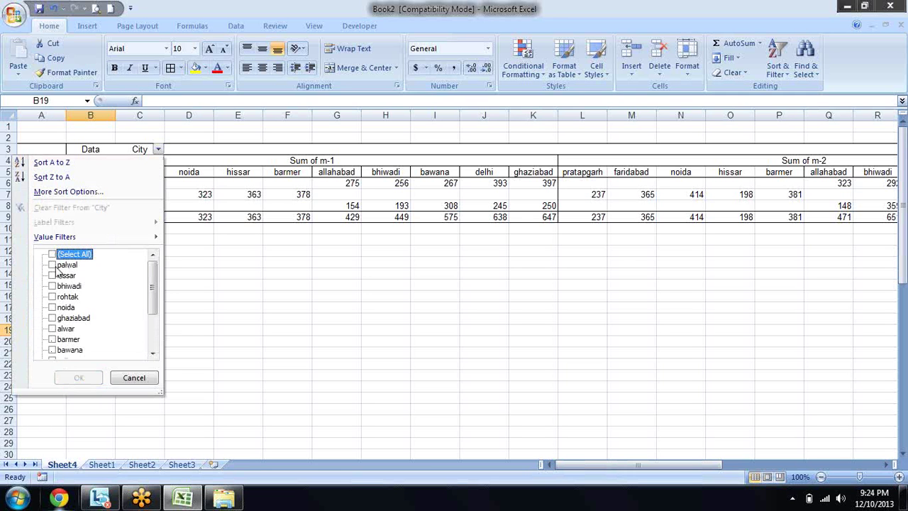
left_click(52, 264)
left_click(77, 378)
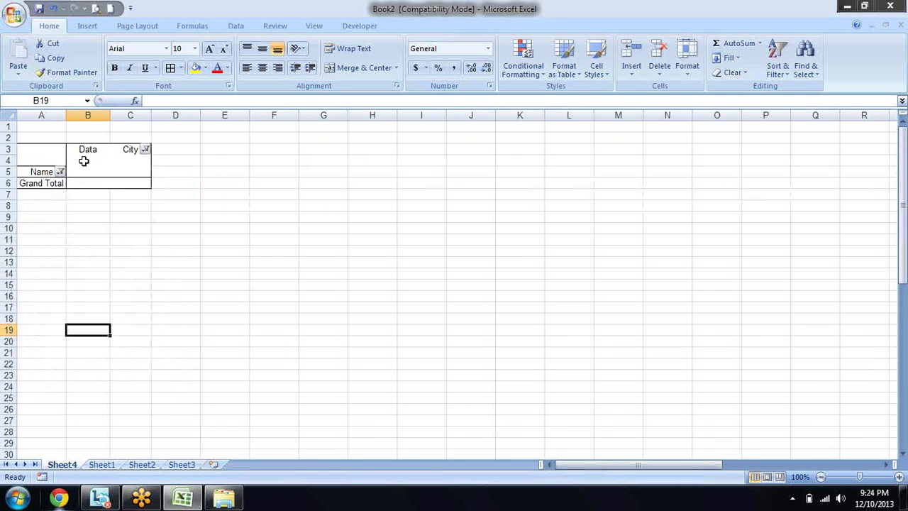
left_click(60, 172)
left_click(41, 276)
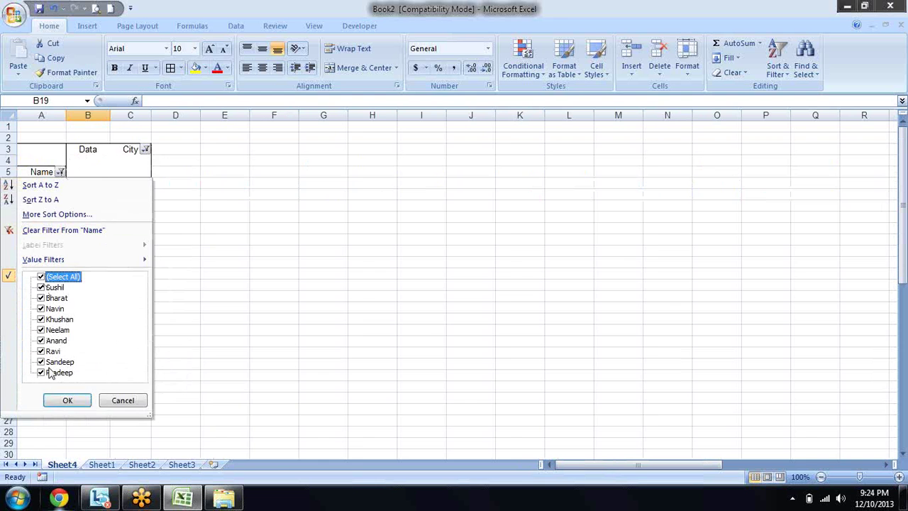
left_click(67, 400)
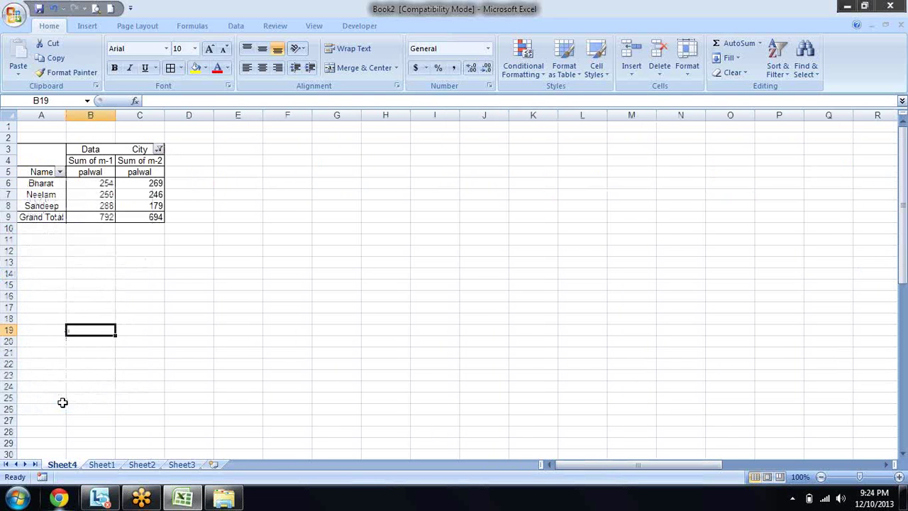
left_click(159, 150)
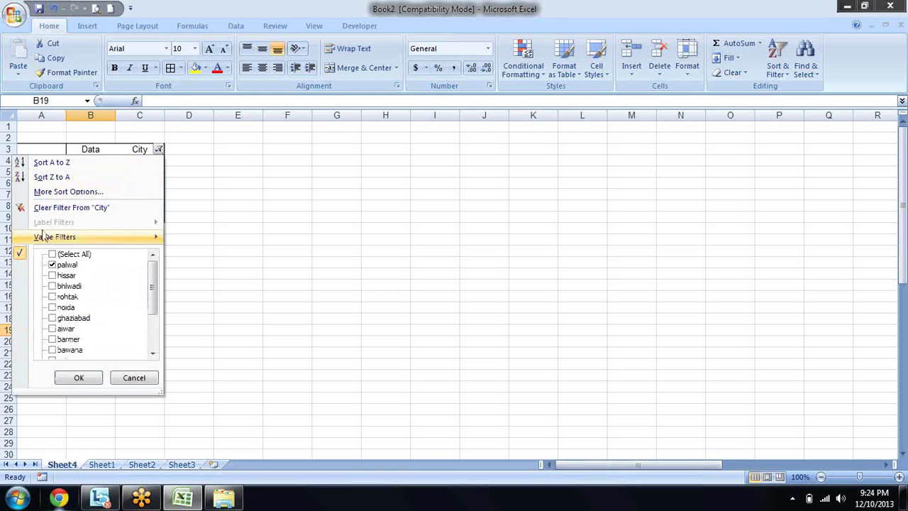
left_click(52, 255)
left_click(52, 255)
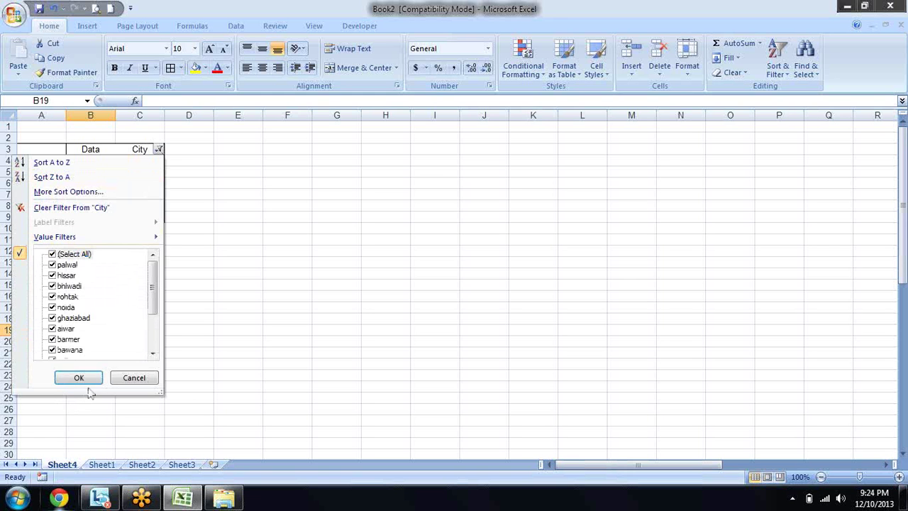
left_click(80, 377)
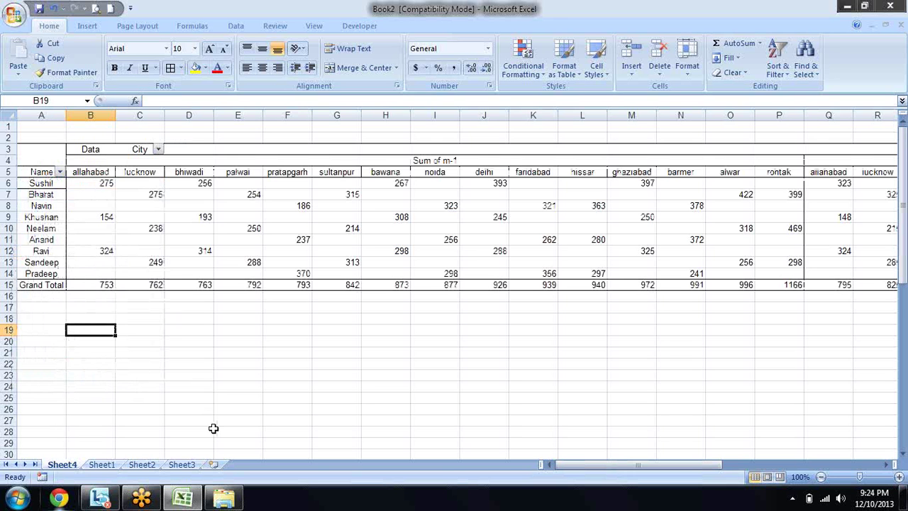
right_click(90, 201)
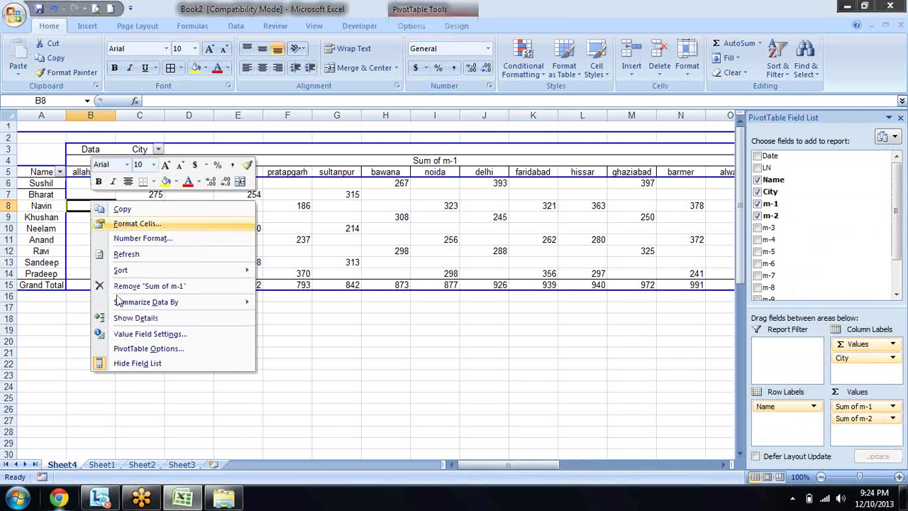
left_click(152, 348)
left_click(187, 245)
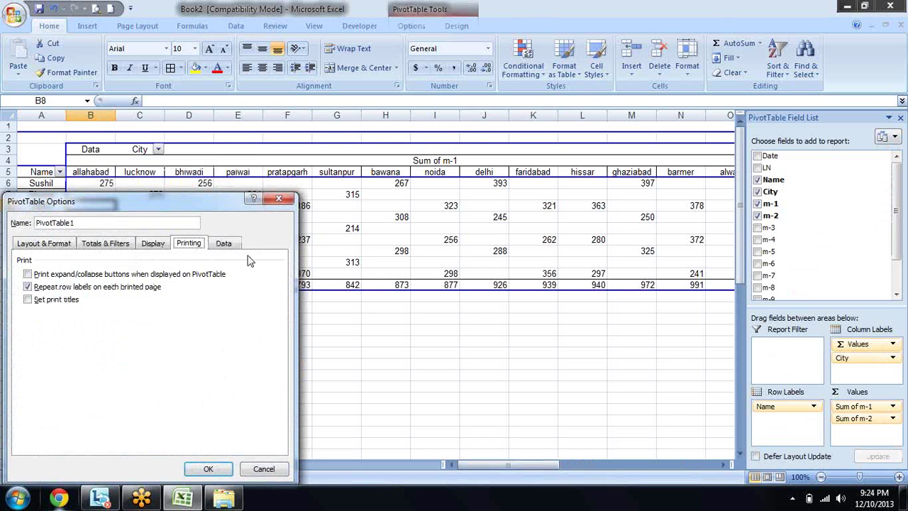
left_click(226, 244)
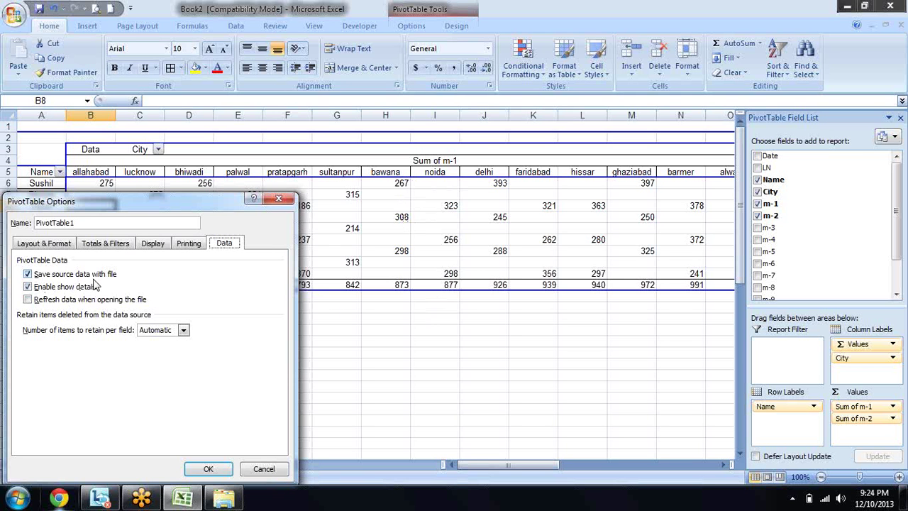
left_click(279, 198)
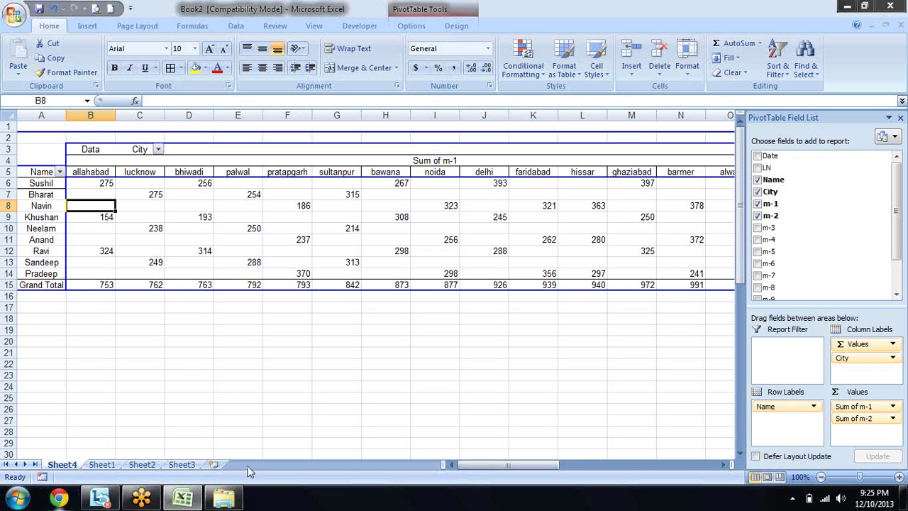
left_click_drag(842, 356, 787, 429)
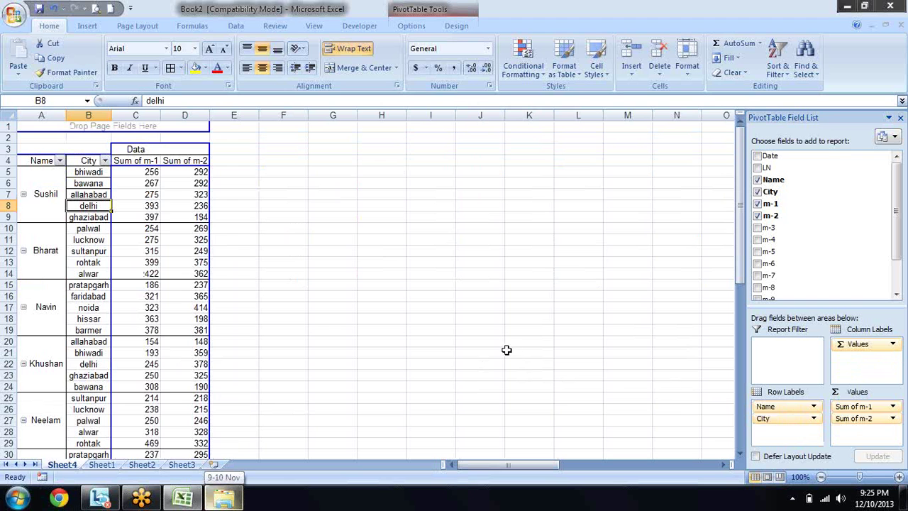
left_click(150, 171)
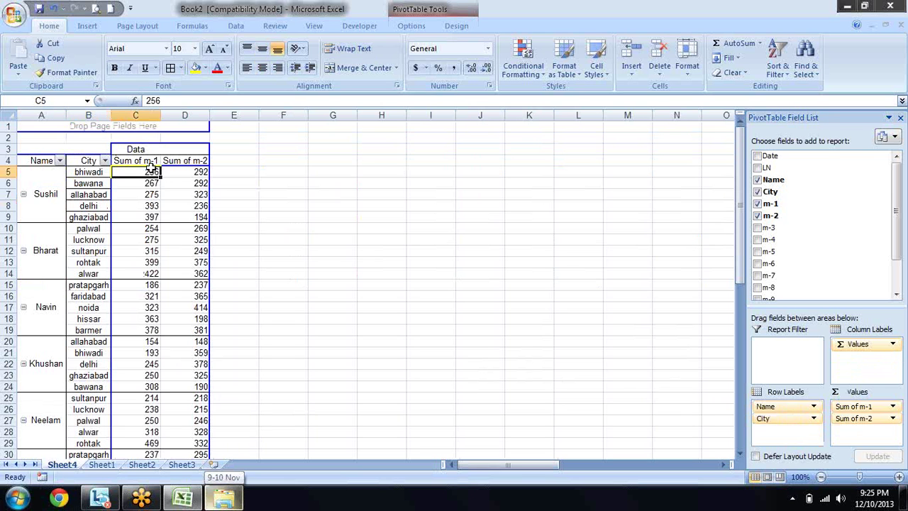
left_click(196, 173)
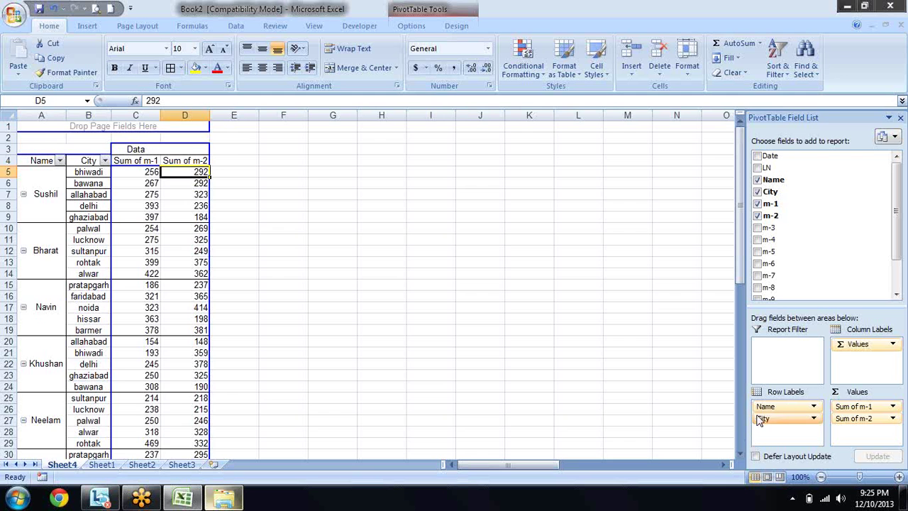
left_click_drag(762, 417, 862, 358)
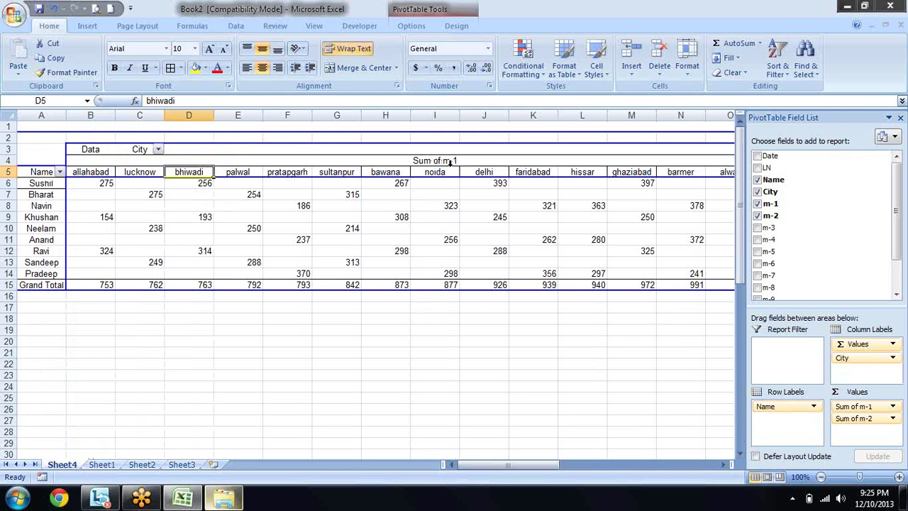
left_click(410, 164)
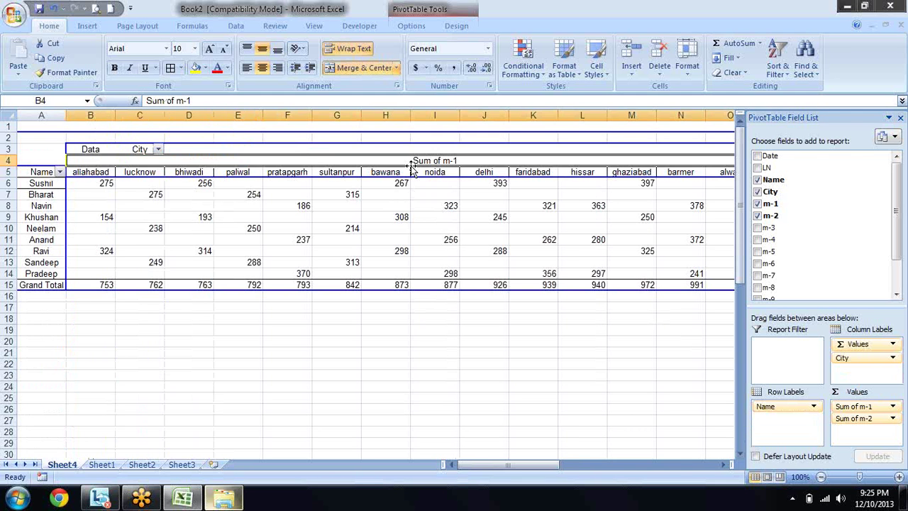
key("Right")
key("Home")
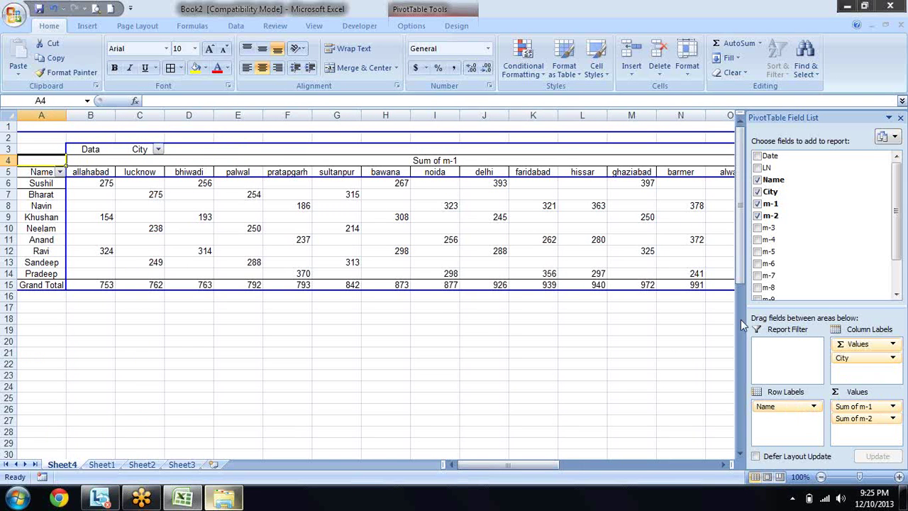
left_click(258, 194)
left_click(331, 198)
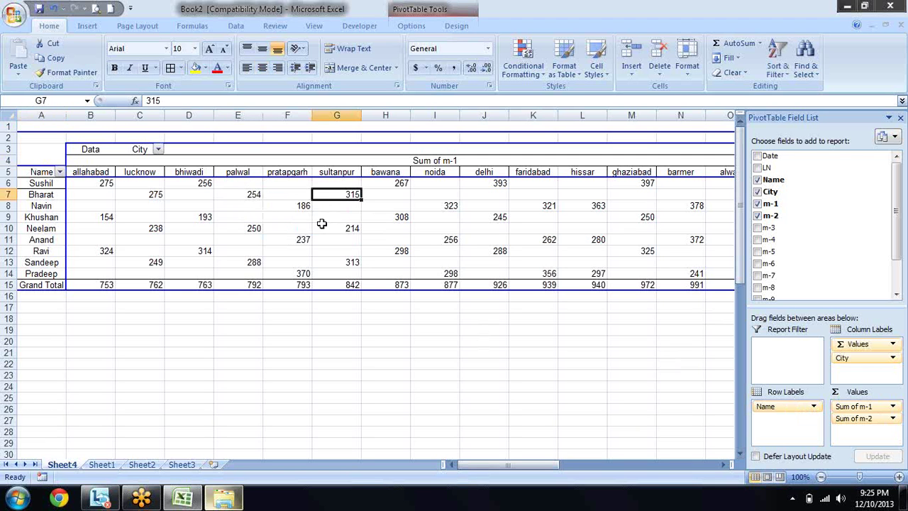
left_click(257, 192)
left_click(253, 227)
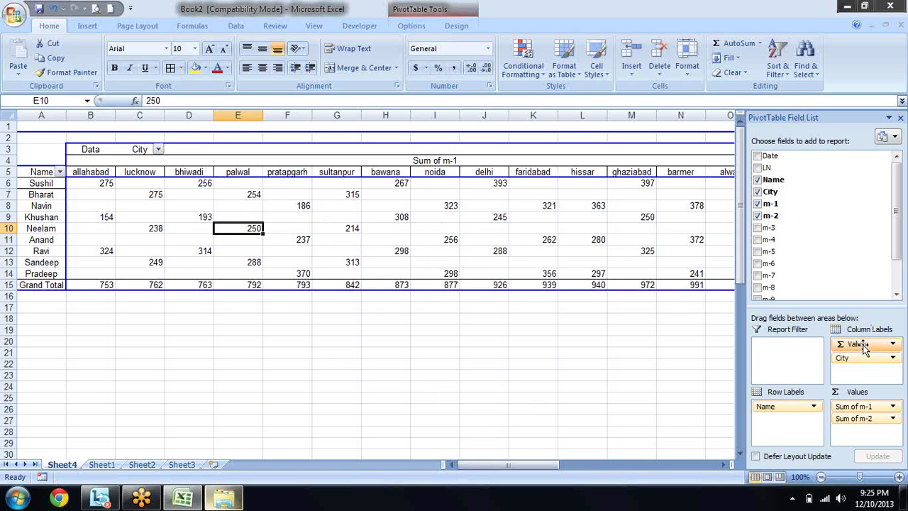
Step: Move Σ Values below Name in Row Labels so Sum of m-1 and m-2 stack per name
left_click_drag(864, 346, 877, 332)
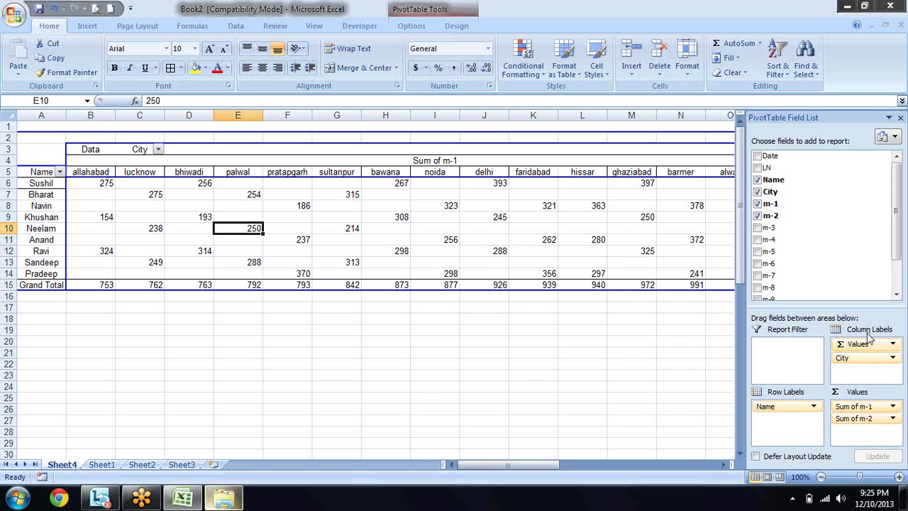
left_click_drag(866, 343, 795, 431)
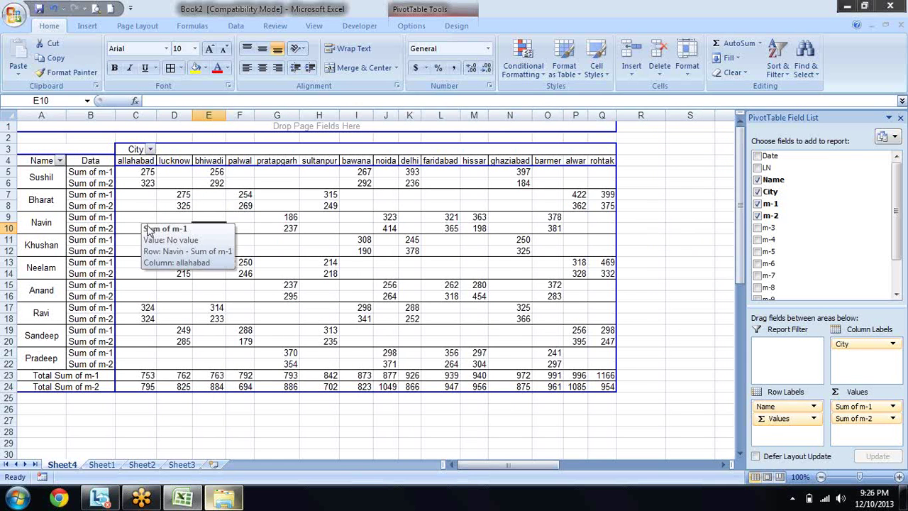
mouse_move(90, 183)
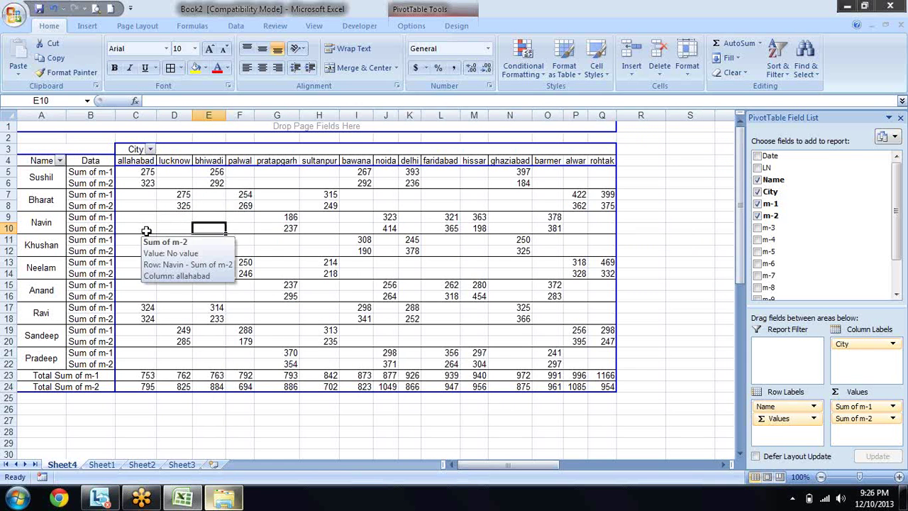
left_click(104, 173)
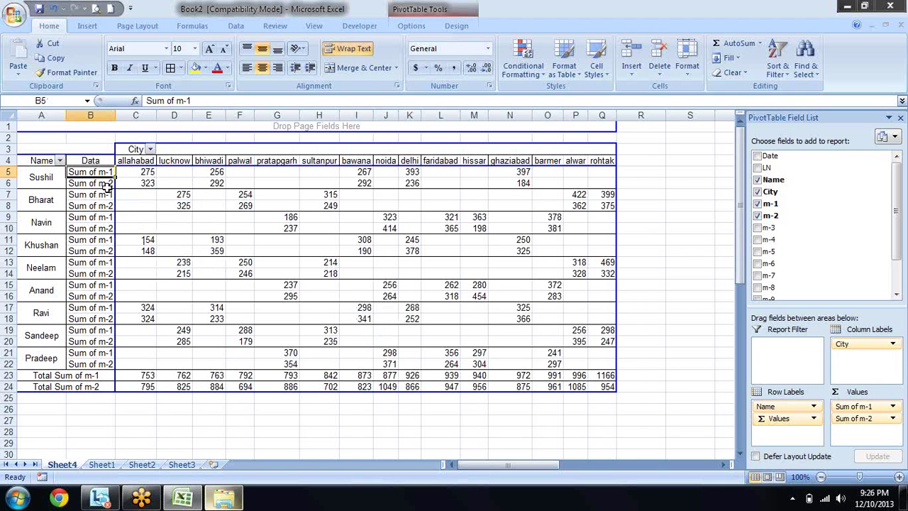
left_click(105, 184)
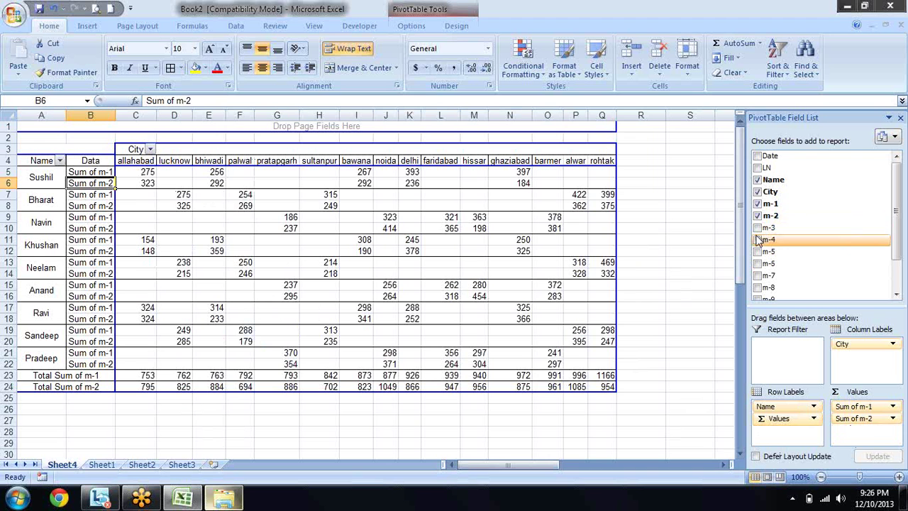
left_click(898, 192)
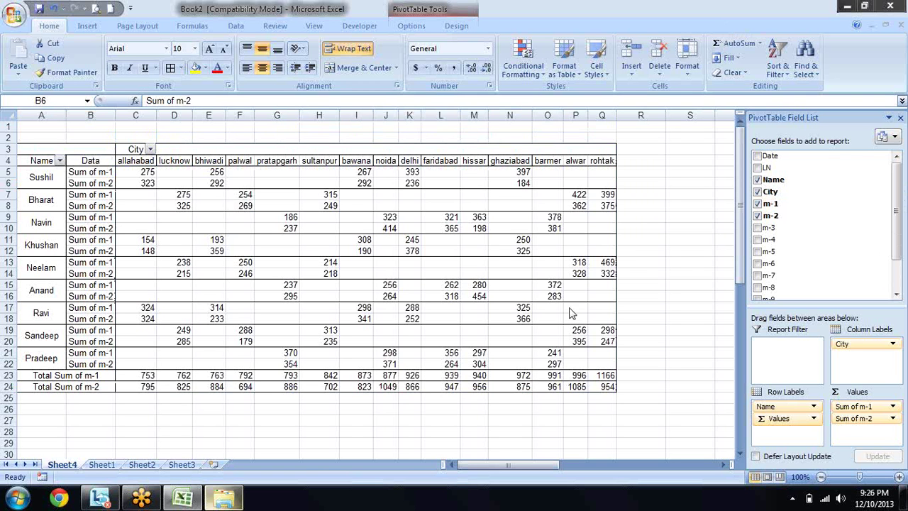
Step: Tick the m-3 through m-12 fields in the PivotTable Field List
left_click(758, 228)
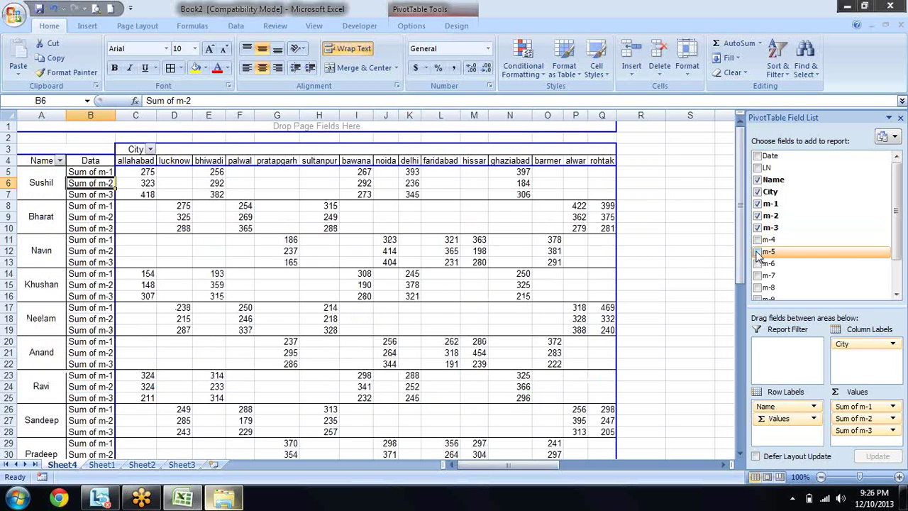
left_click(757, 240)
left_click(757, 252)
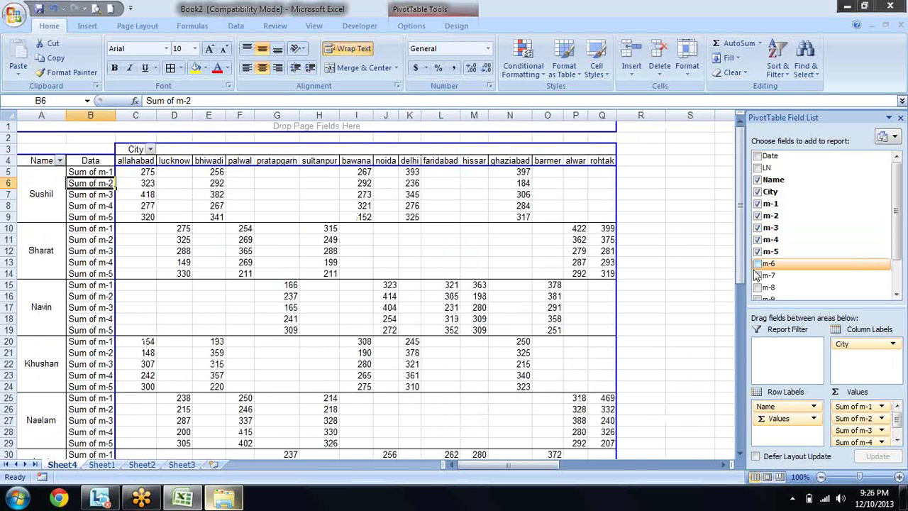
left_click(758, 263)
left_click(757, 275)
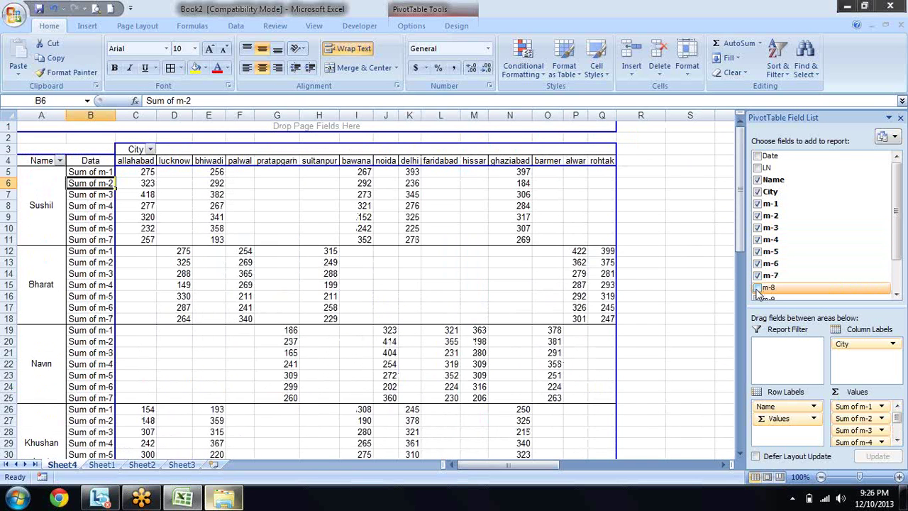
left_click(758, 288)
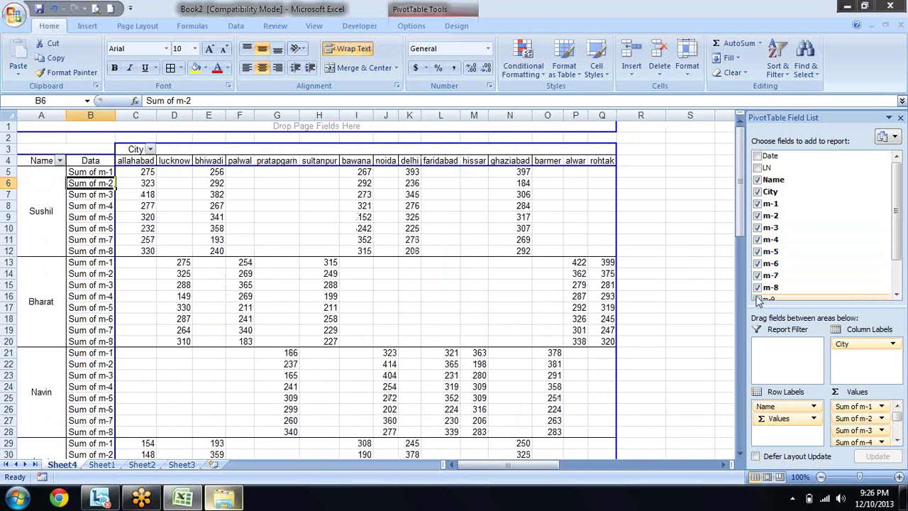
left_click(757, 298)
left_click_drag(900, 245, 898, 273)
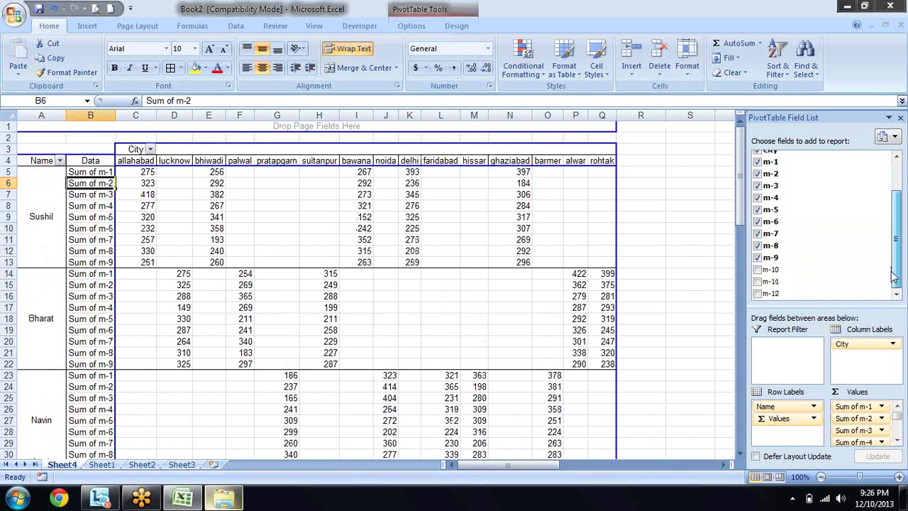
left_click(757, 269)
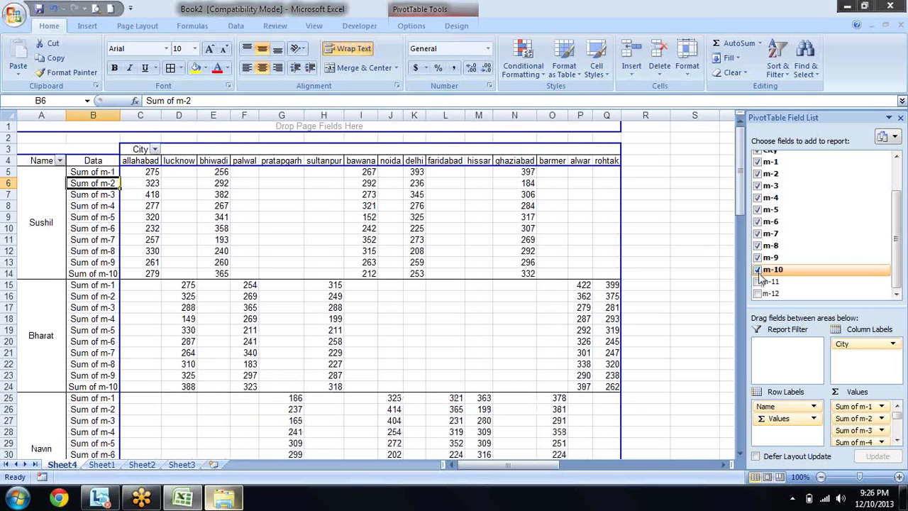
left_click(757, 281)
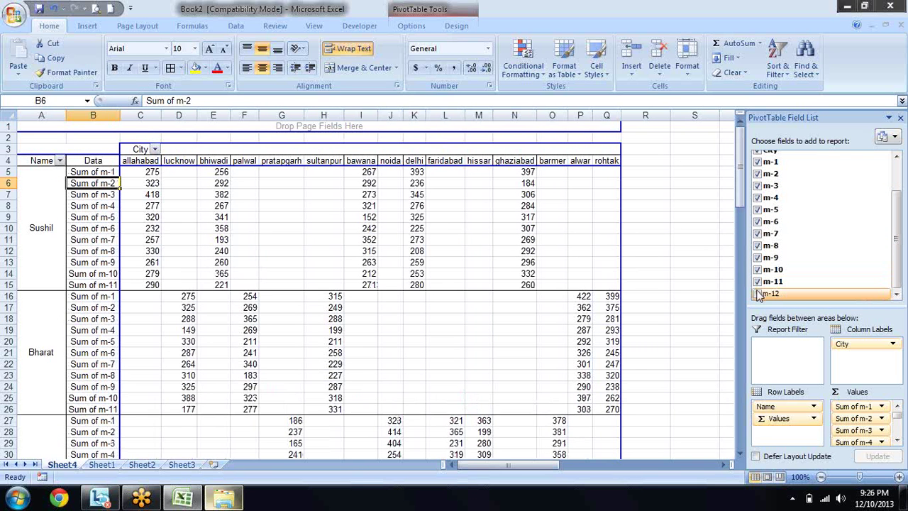
left_click(757, 293)
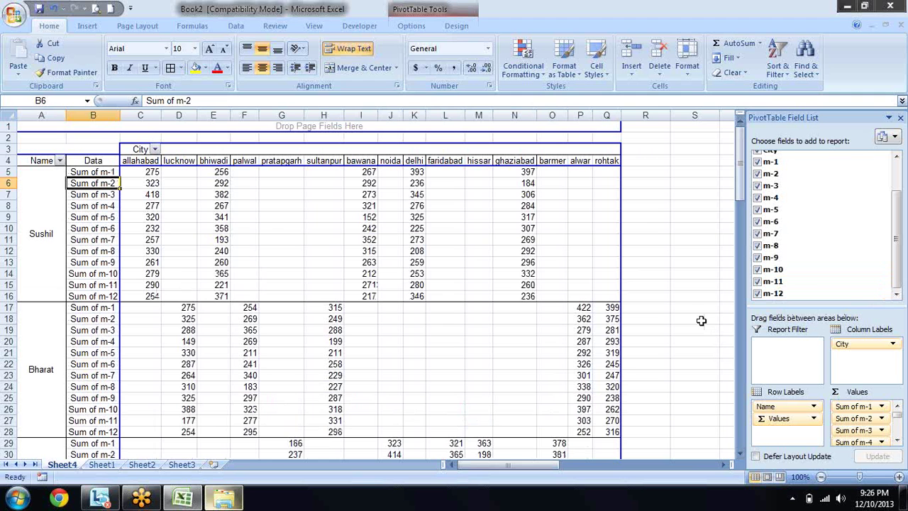
Step: Check Sushil's values, then drag City out of the pivot table
key("Left")
key("Right")
key("Right")
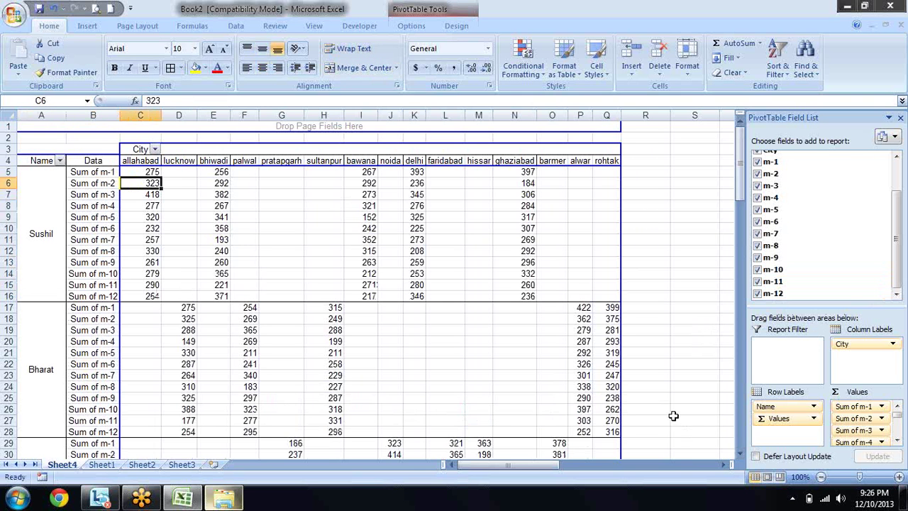
left_click_drag(844, 344, 659, 249)
Step: Move Σ Values into Column Labels so m-1 to m-12 sums run across, one row per name
key("Left")
key("Left")
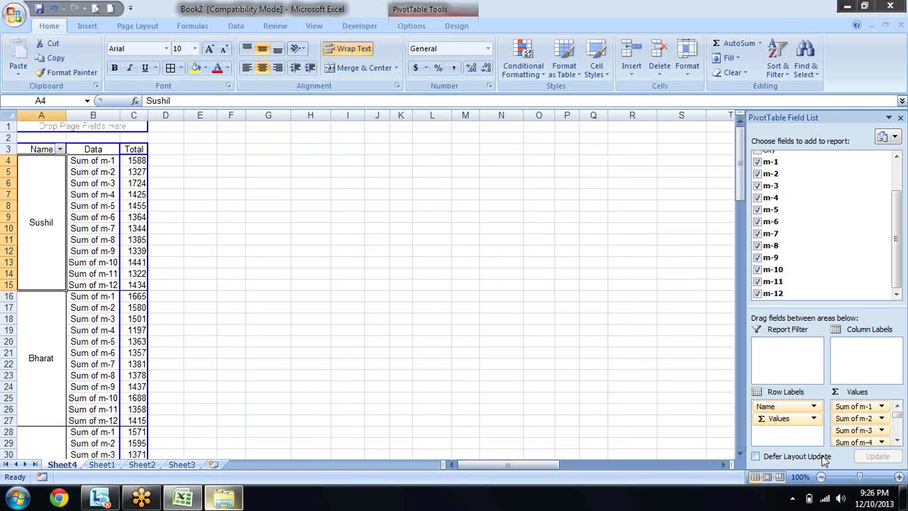
key("Right")
key("Right")
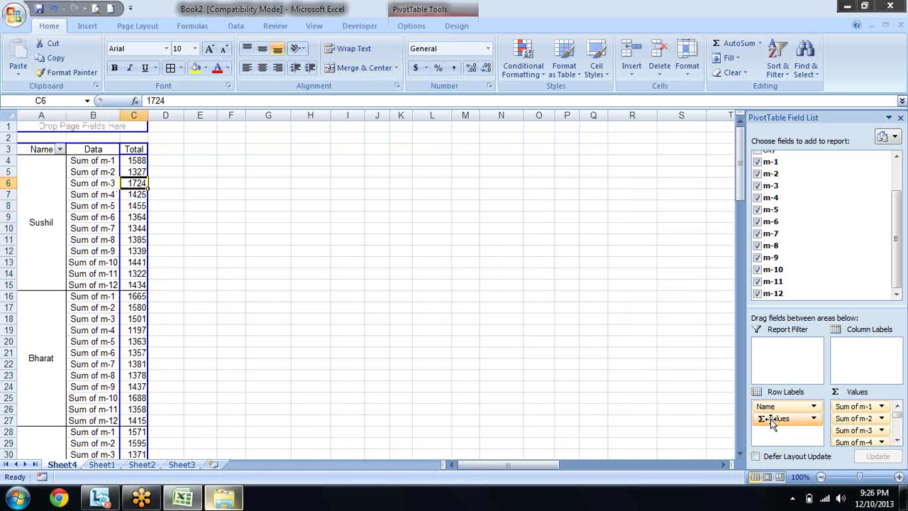
left_click_drag(772, 419, 872, 359)
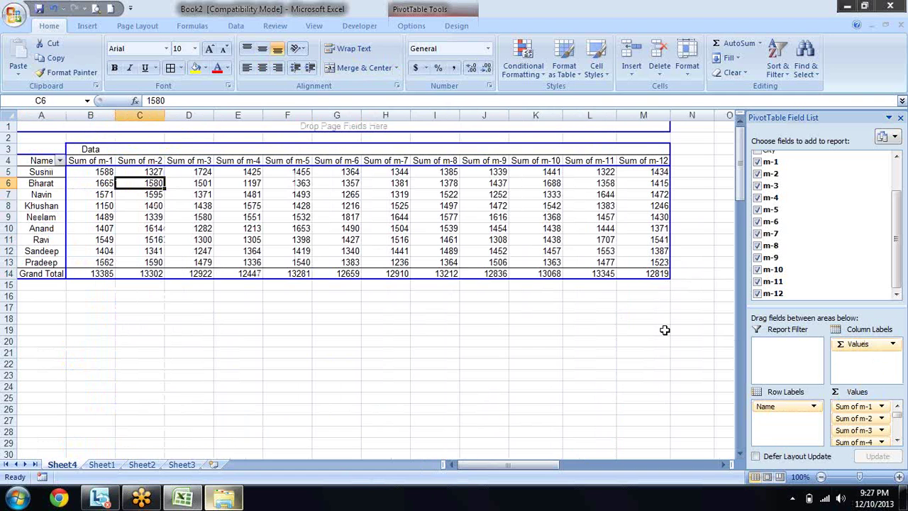
key("Right")
key("Right")
key("Right")
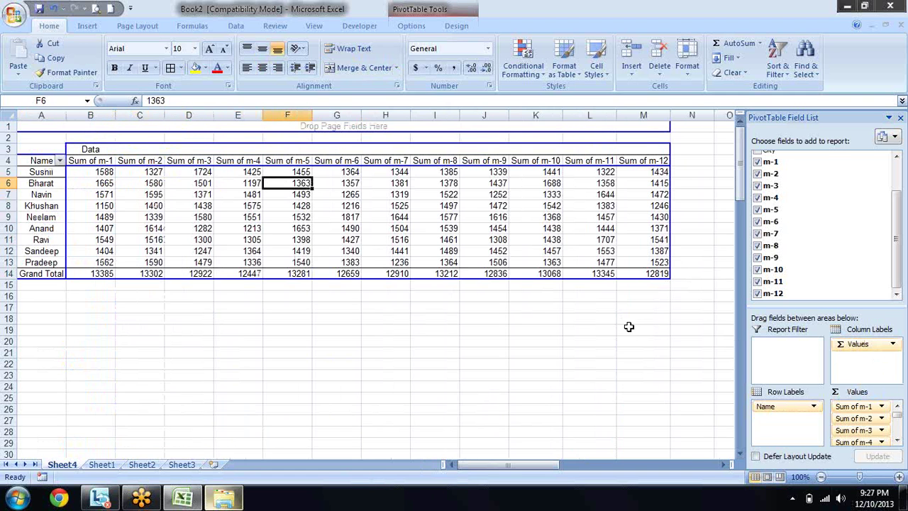
left_click(52, 193)
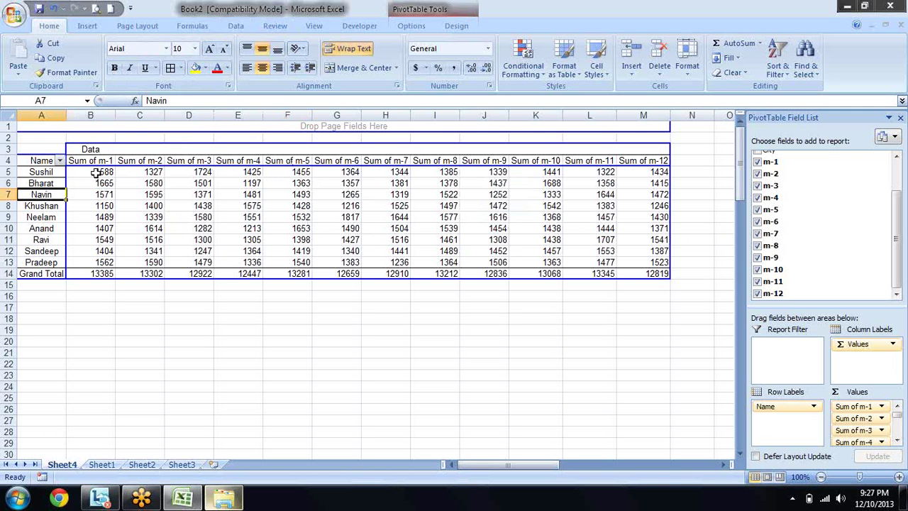
mouse_move(93, 172)
left_mouse_down()
mouse_move(308, 186)
mouse_move(642, 173)
left_mouse_up()
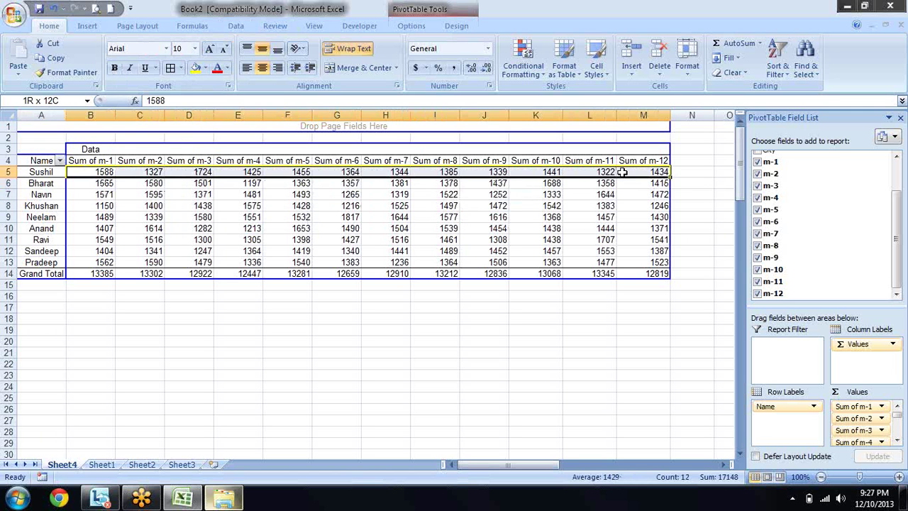
left_click(688, 174)
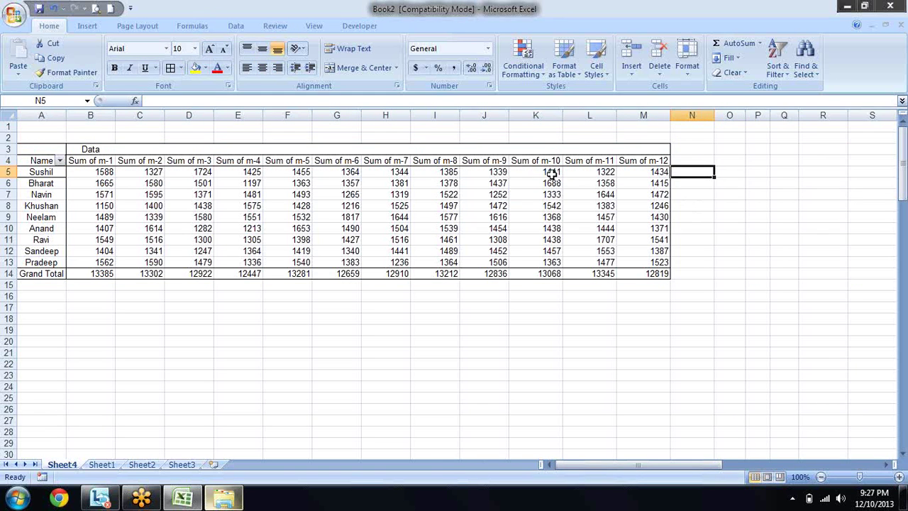
left_click(550, 172)
Step: Confirm the PivotTable Options, then set Grand Totals to On for Rows and Columns
left_click(414, 24)
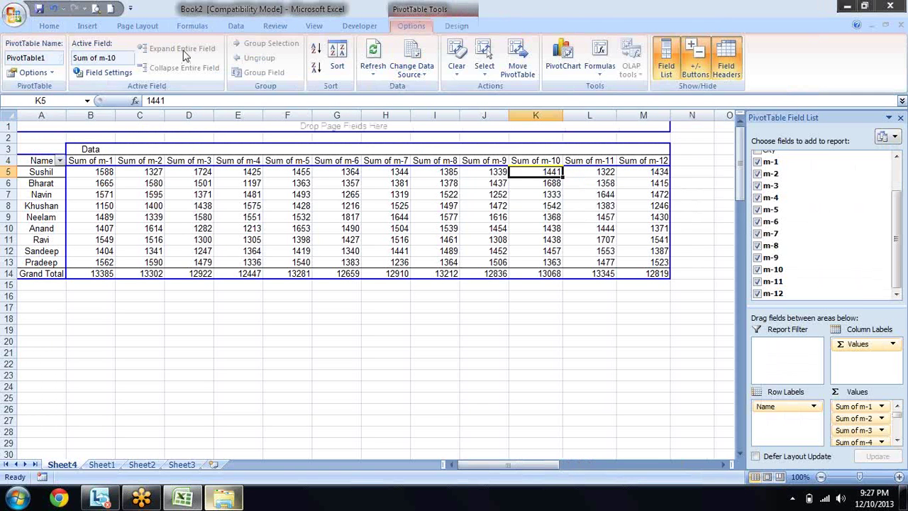
left_click(28, 72)
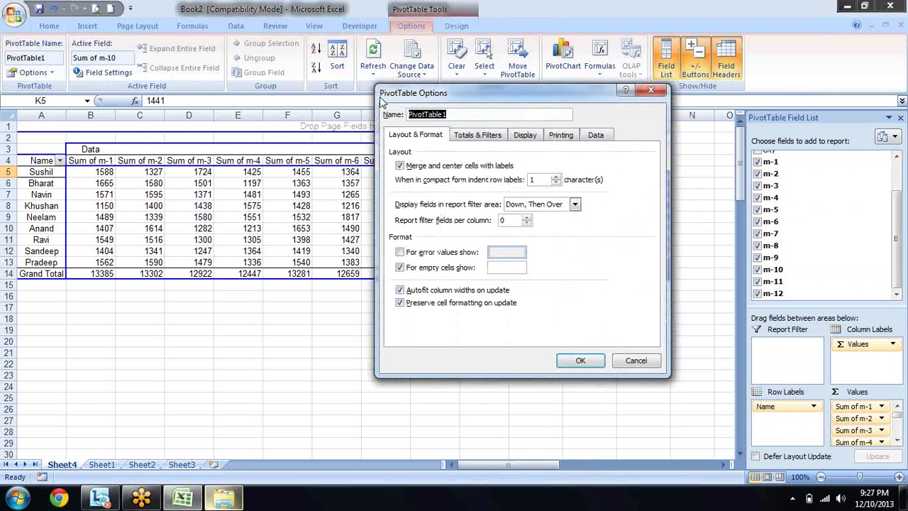
key("Return")
left_click(456, 26)
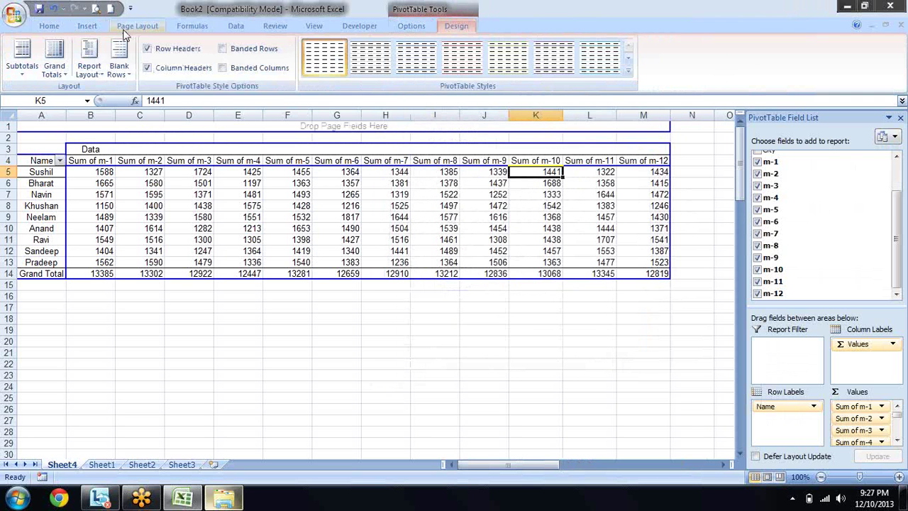
left_click(54, 65)
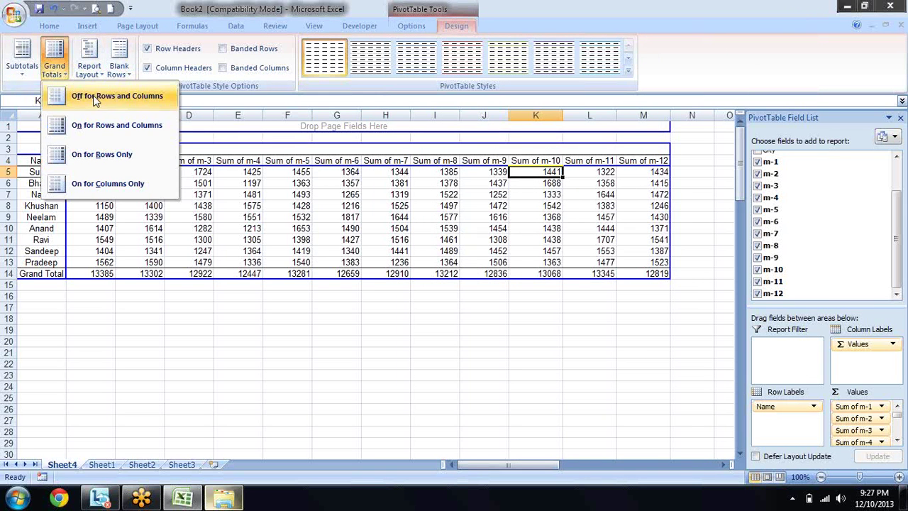
left_click(157, 125)
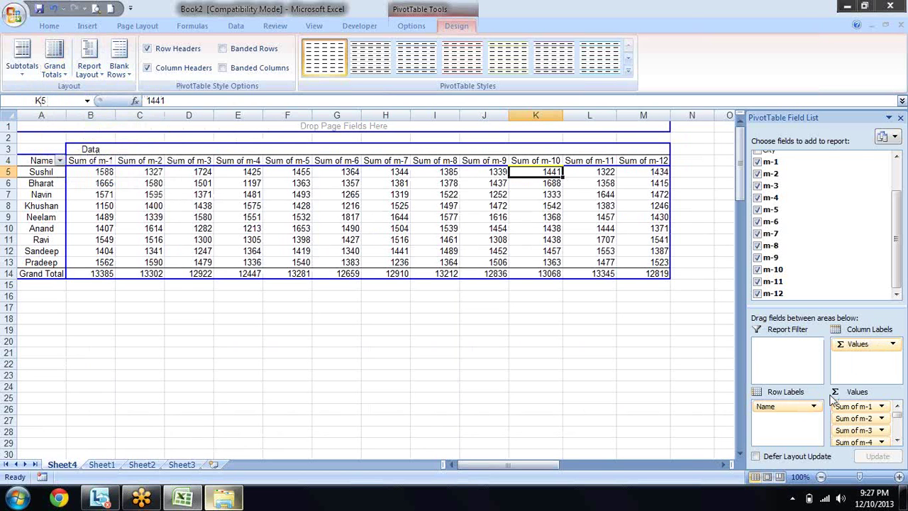
Step: Add City to Column Labels and browse right across the city columns to the month totals
left_click_drag(897, 227, 896, 186)
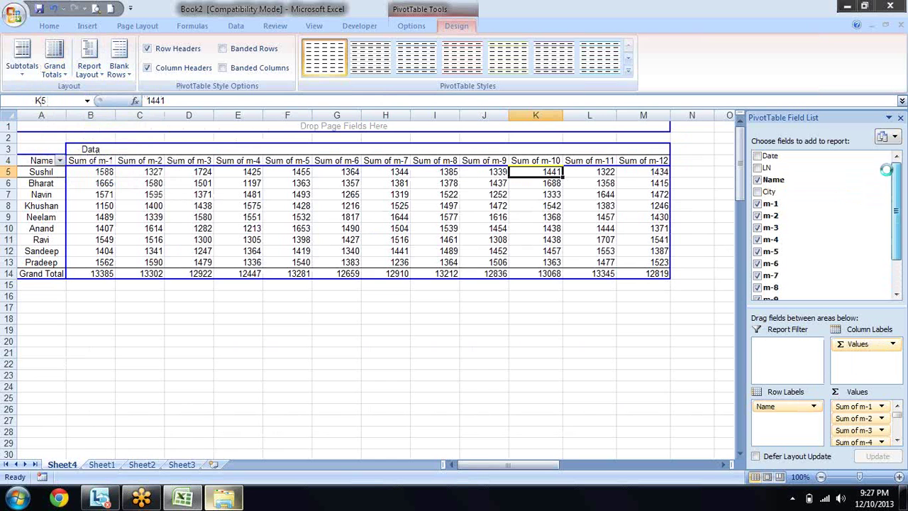
left_click_drag(772, 191, 873, 360)
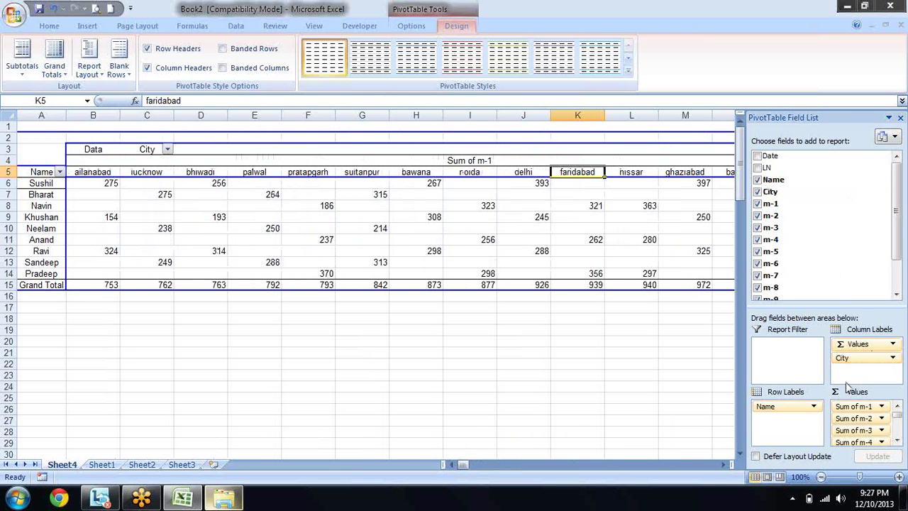
key("Right")
key("Right")
key("Right")
key("Right")
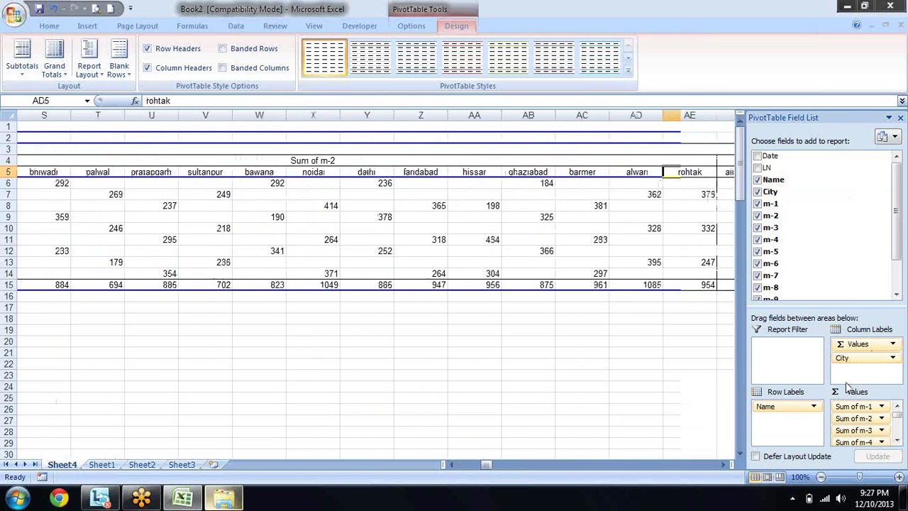
key("Right")
key("Right")
key("Right")
key("Right")
key("Right")
key("Right")
key("Right")
key("Right")
key("Right")
key("Right")
key("Right")
key("Right")
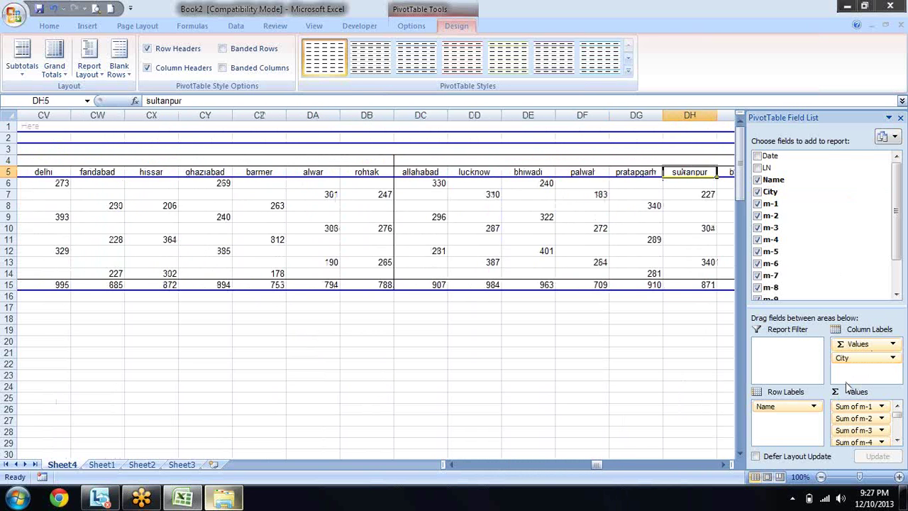
key("Right")
key("Right")
key("Right")
key("Right")
key("Right")
key("Right")
key("Right")
key("Right")
key("Right")
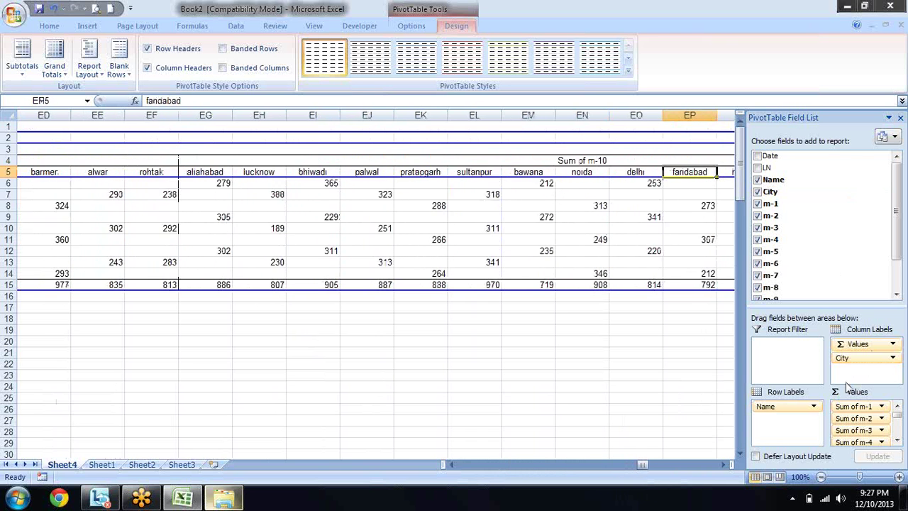
key("Right")
key("Right")
key("Right")
key("Right")
key("Right")
key("Right")
key("Right")
key("Right")
key("Right")
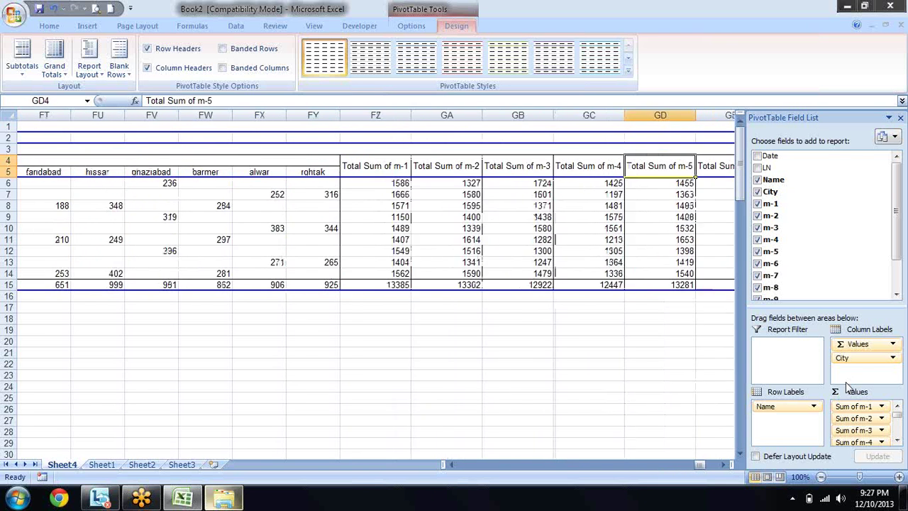
key("Right")
key("Right")
Step: Browse the Total Sum of m-2, m-8 and m-9 columns, then return to the allahabad column
key("Left")
key("Left")
key("Left")
key("Left")
key("Left")
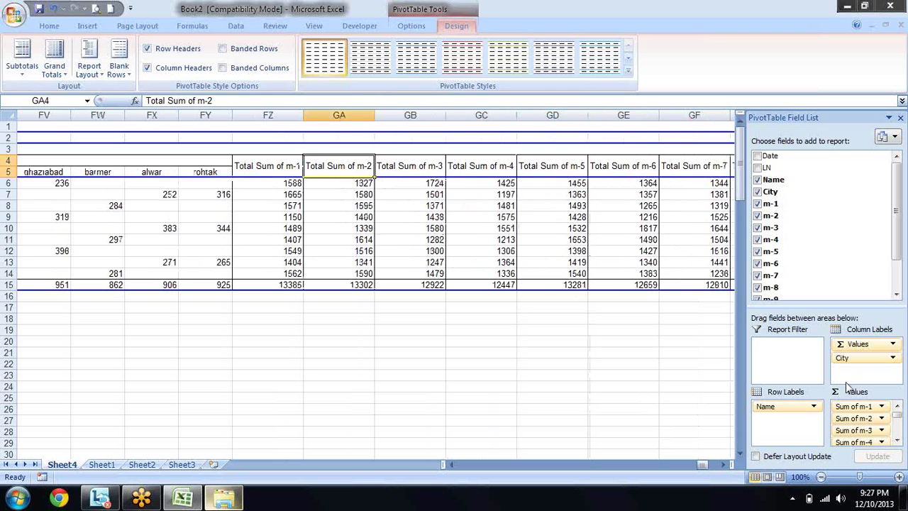
key("Left")
key("Right")
key("Right")
key("Right")
key("Right")
key("Right")
key("Right")
key("Right")
key("Right")
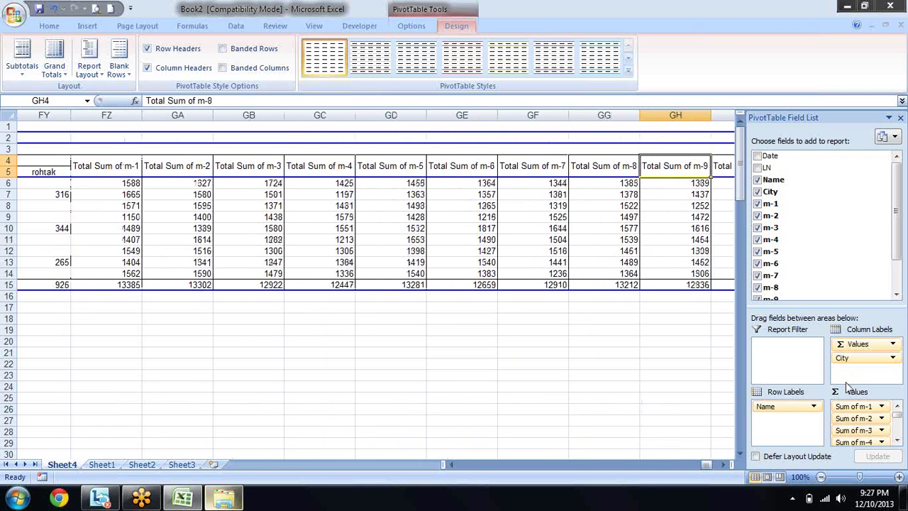
key("Right")
key("Right")
key("Right")
key("Right")
key("Right")
key("Left")
key("Left")
key("Left")
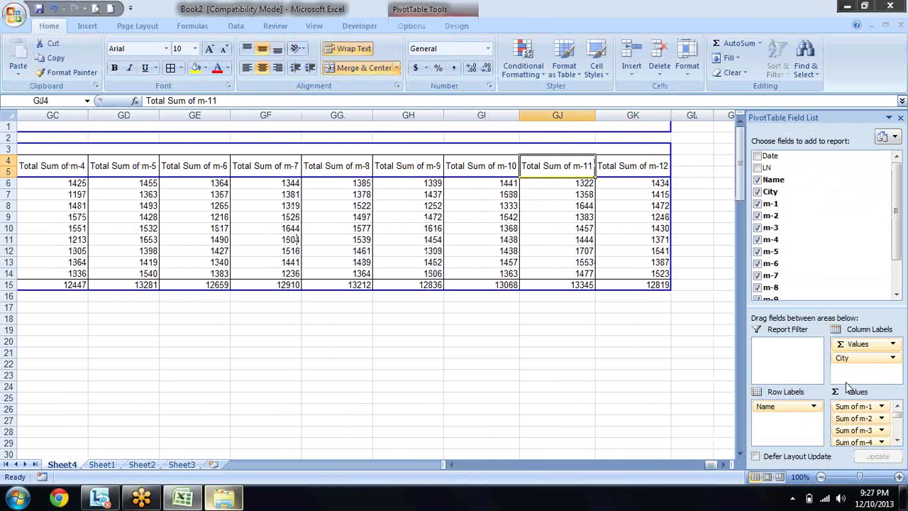
key("Left")
key("Left")
key("Left")
key("Left")
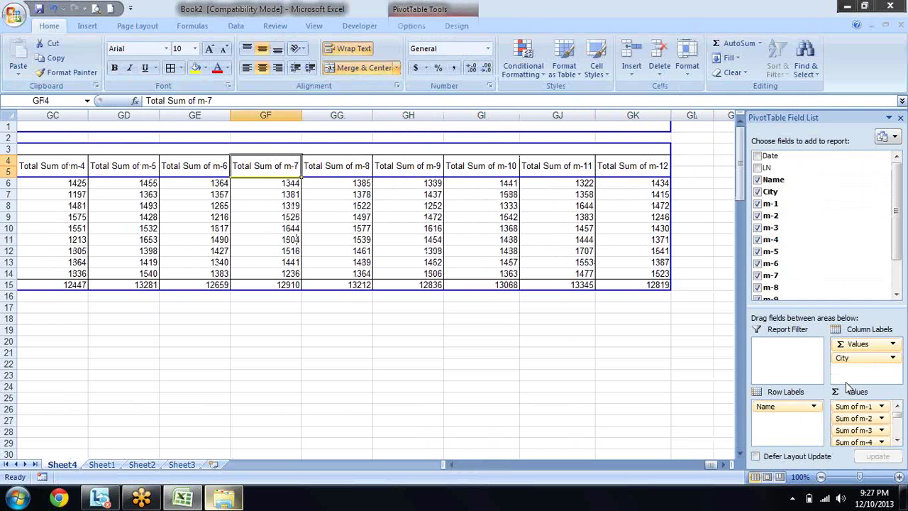
key("Left")
key("Left")
key("Left")
key("Left")
key("Left")
key("Left")
key("Left")
key("Down")
key("Left")
key("Left")
key("Left")
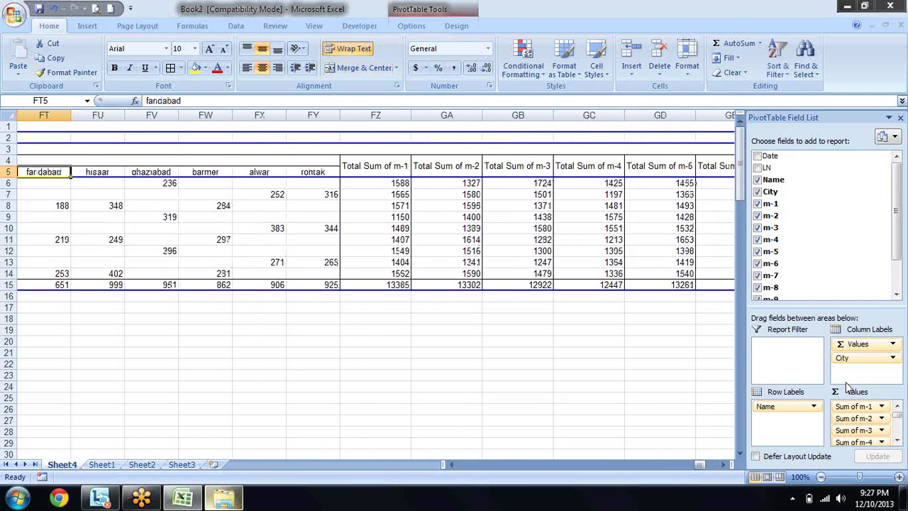
key("Left")
key("Left")
key("Left")
key("Left")
key("Left")
key("Left")
key("Left")
key("Left")
key("Left")
key("Left")
key("Left")
key("Left")
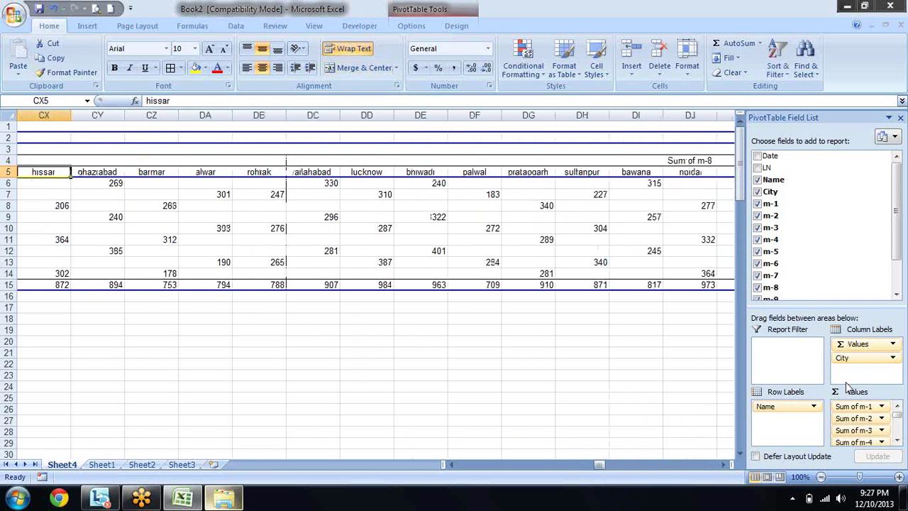
key("Left")
key("Left")
key("Left")
key("Left")
key("Left")
key("Left")
key("Left")
key("Left")
key("Left")
key("Left")
key("Left")
key("Left")
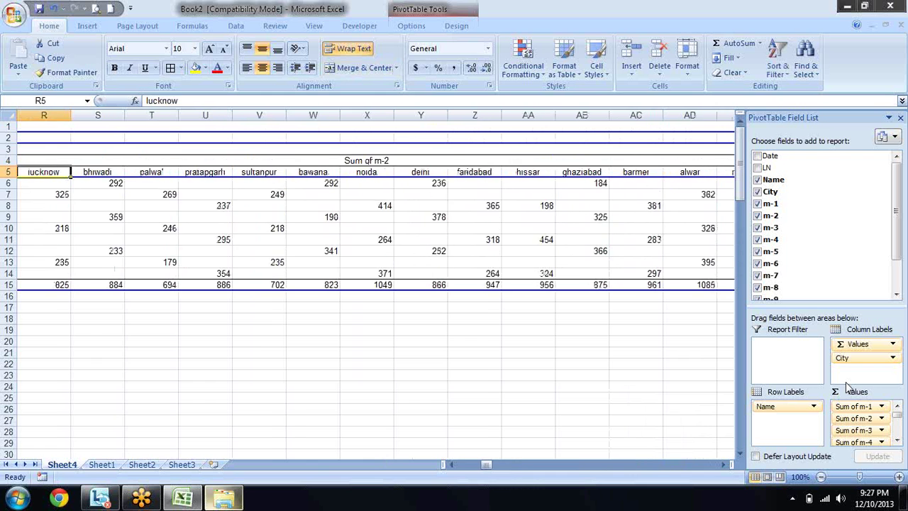
key("Left")
key("Right")
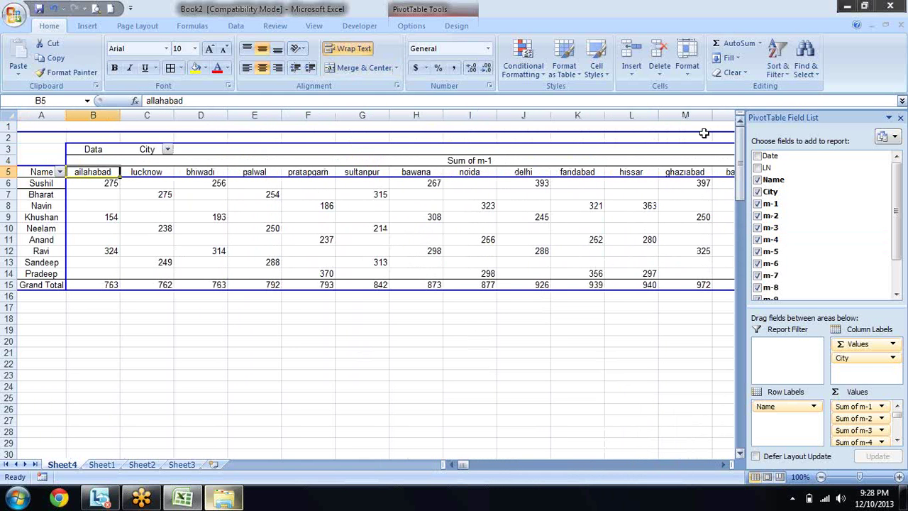
left_click(39, 190)
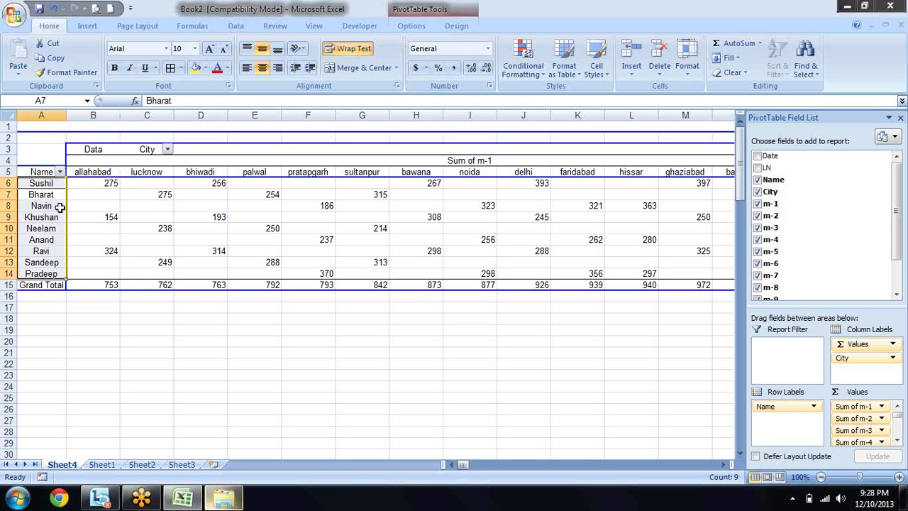
left_click_drag(103, 174, 202, 172)
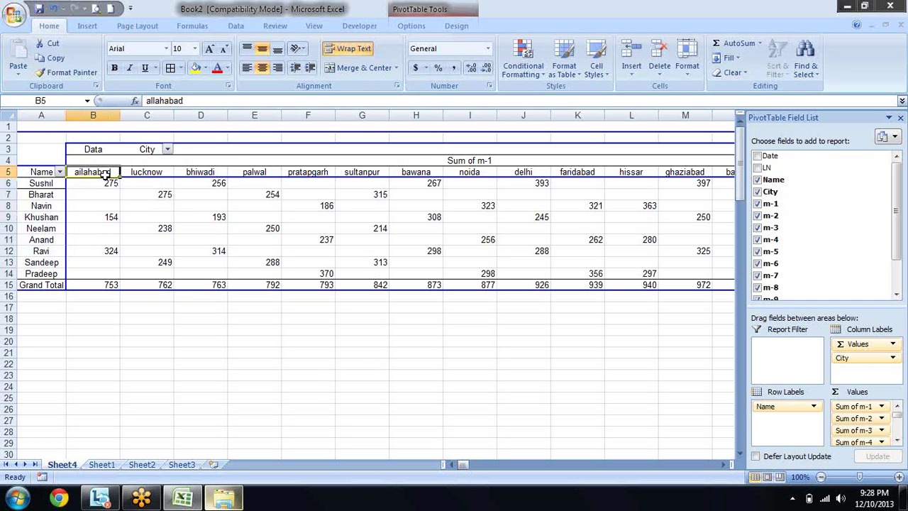
left_click(158, 190)
left_click(157, 220)
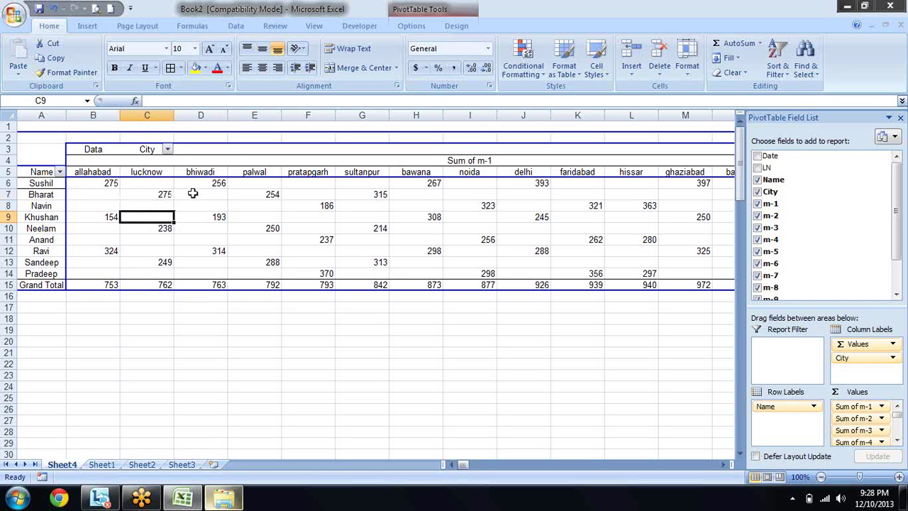
left_click(231, 161)
left_click(225, 207)
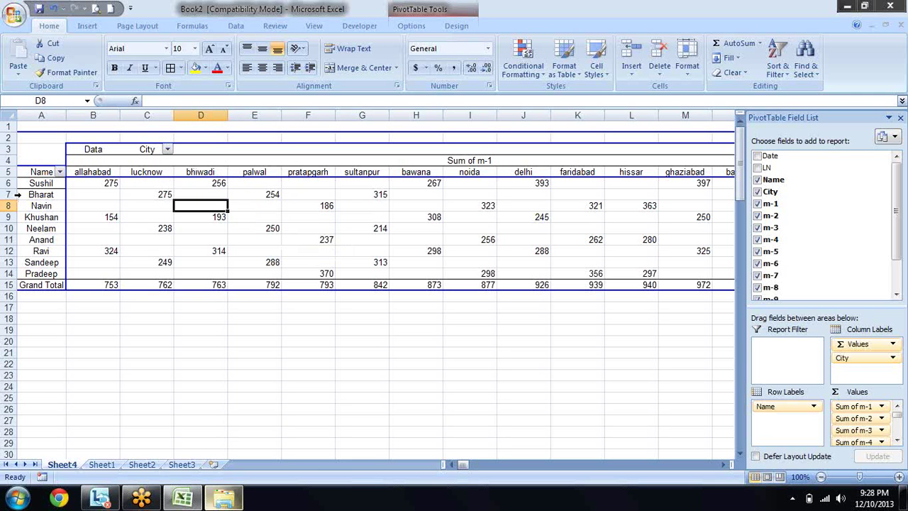
left_click_drag(53, 182, 55, 273)
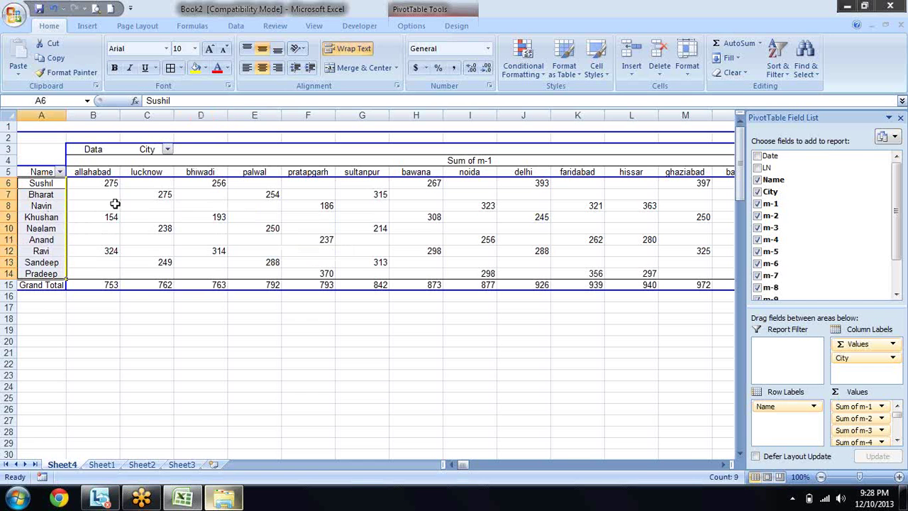
left_click_drag(102, 203, 382, 261)
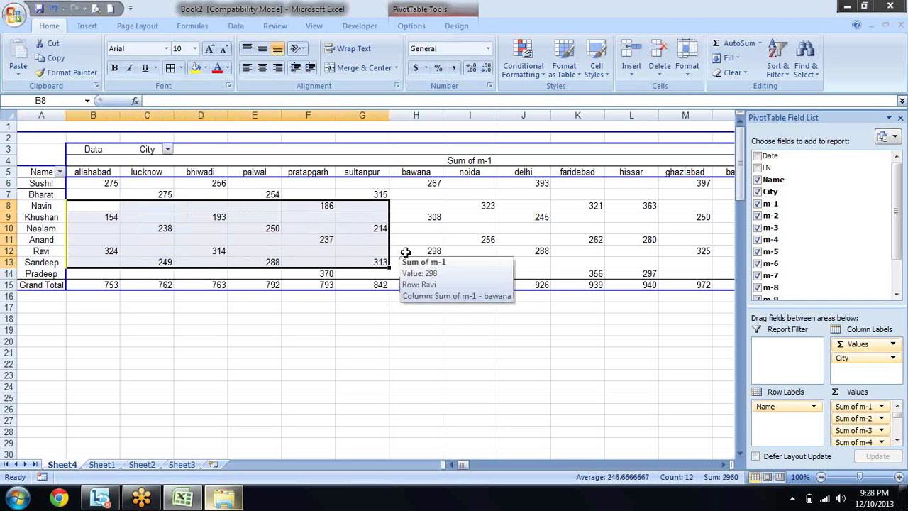
left_click(415, 217)
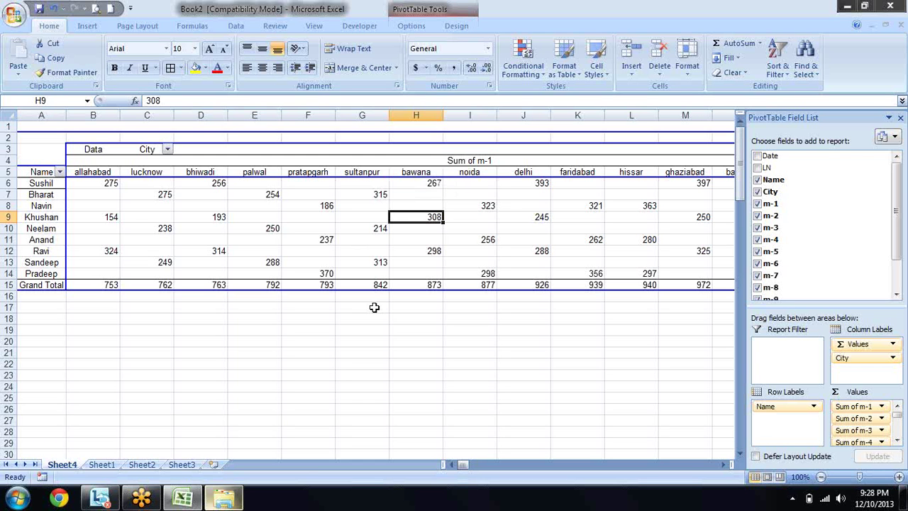
left_click_drag(221, 207, 446, 259)
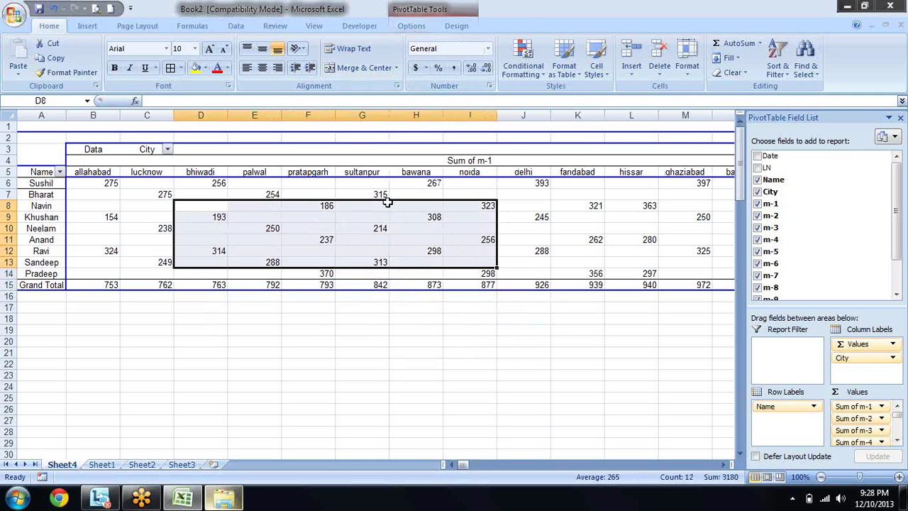
left_click(368, 304)
left_click(293, 196)
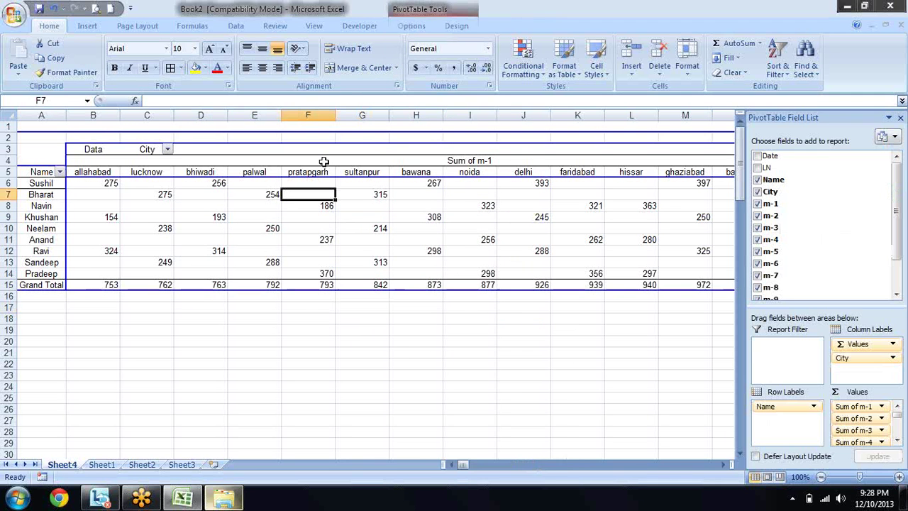
left_click(339, 303)
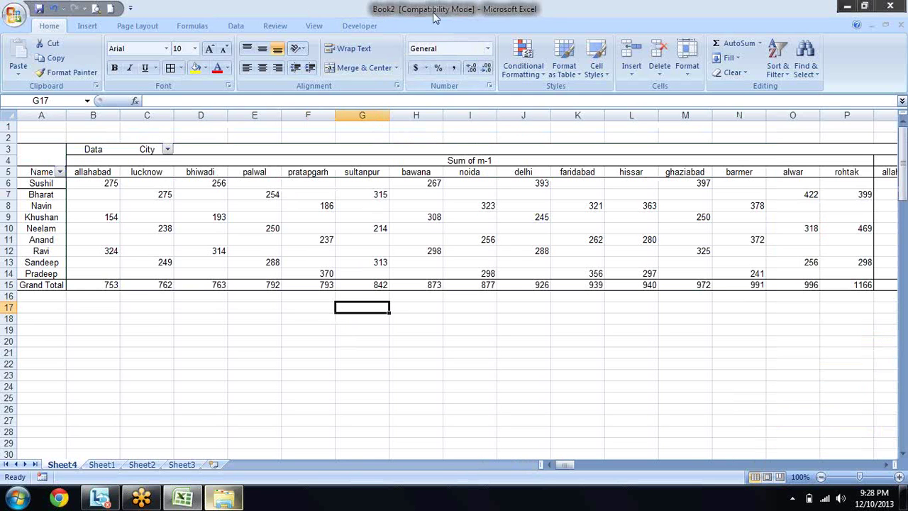
left_click(296, 239)
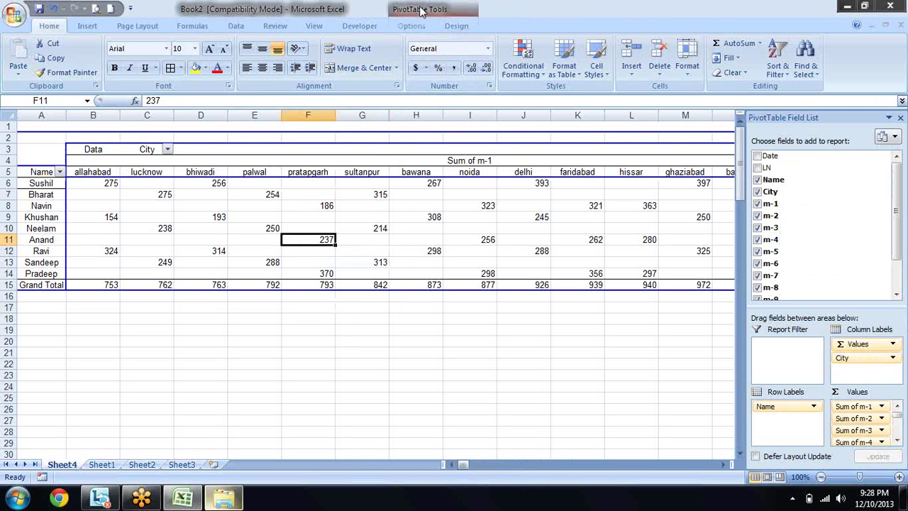
Step: With a pivot value cell selected, open the Formulas list on the PivotTable Options ribbon
left_click(411, 26)
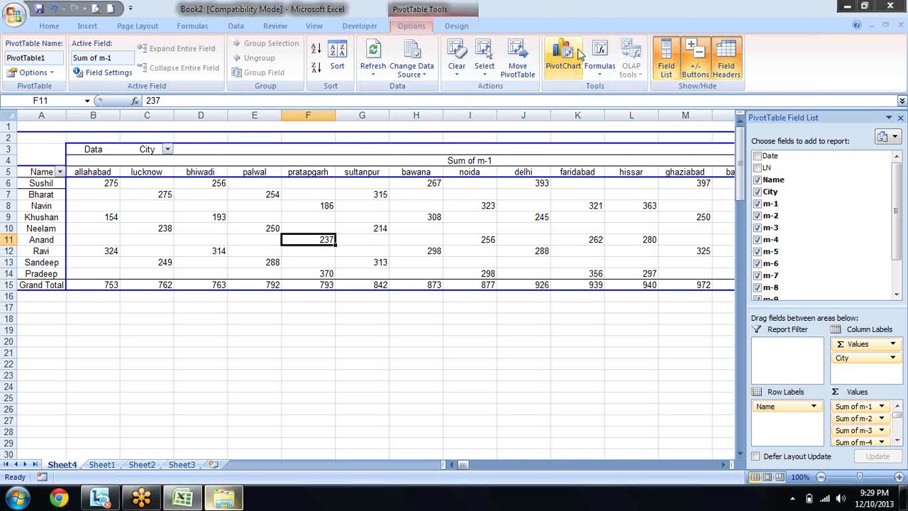
left_click(601, 83)
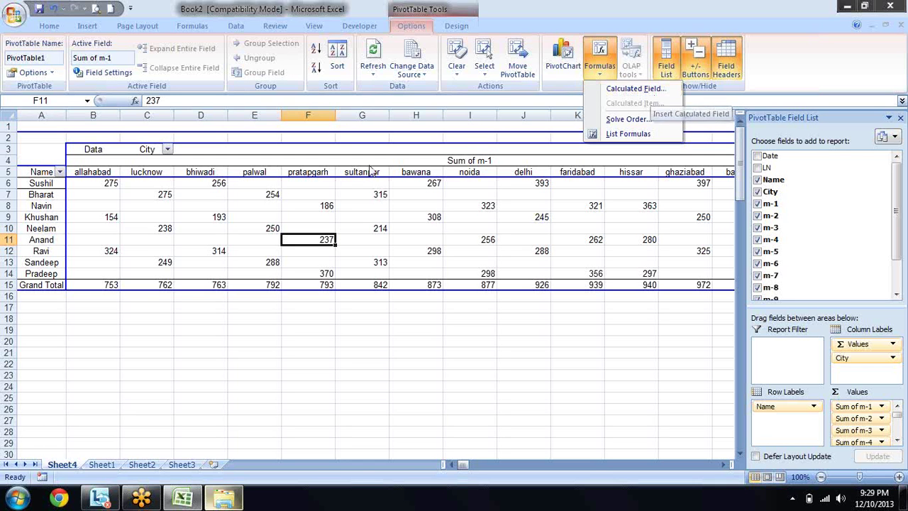
left_click(54, 202)
left_click(44, 206)
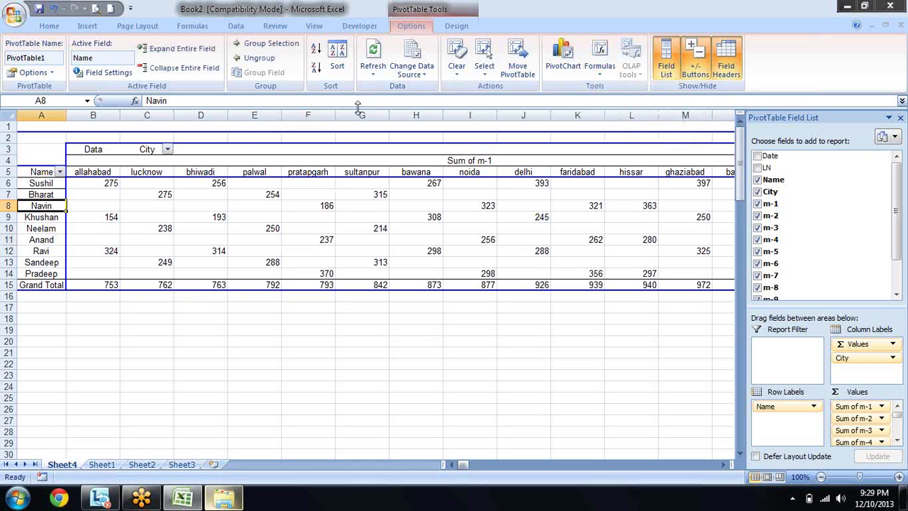
left_click(600, 69)
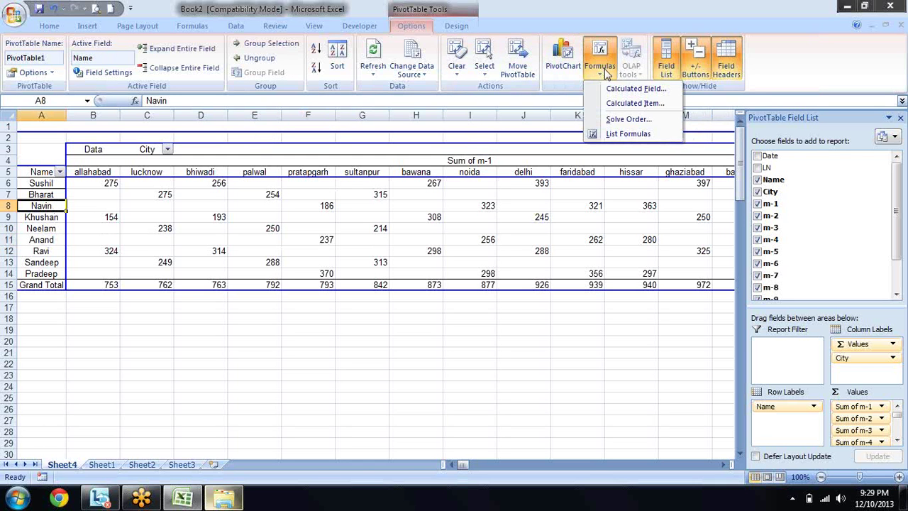
left_click(485, 216)
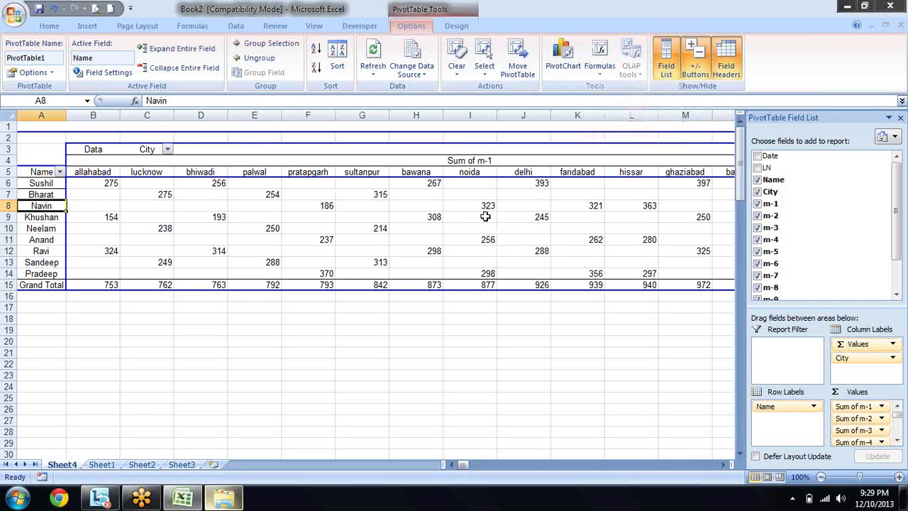
left_click(485, 217)
left_click(599, 61)
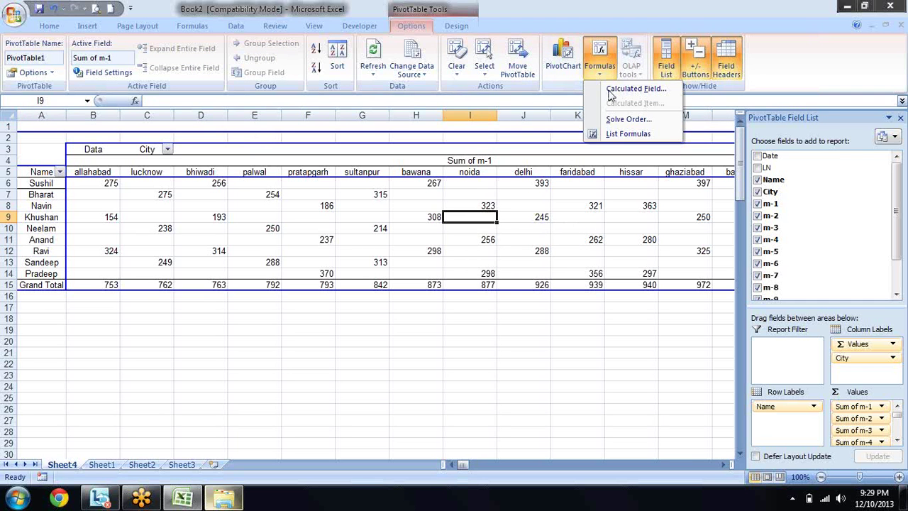
Step: Create a calculated field named Total, clear its default 0 and insert m-1, m-2 and m-3
left_click(609, 90)
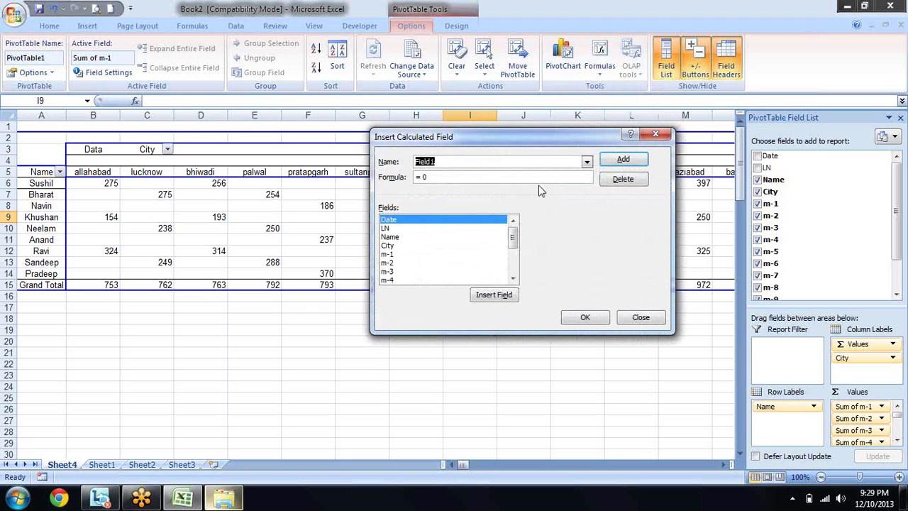
type("Total")
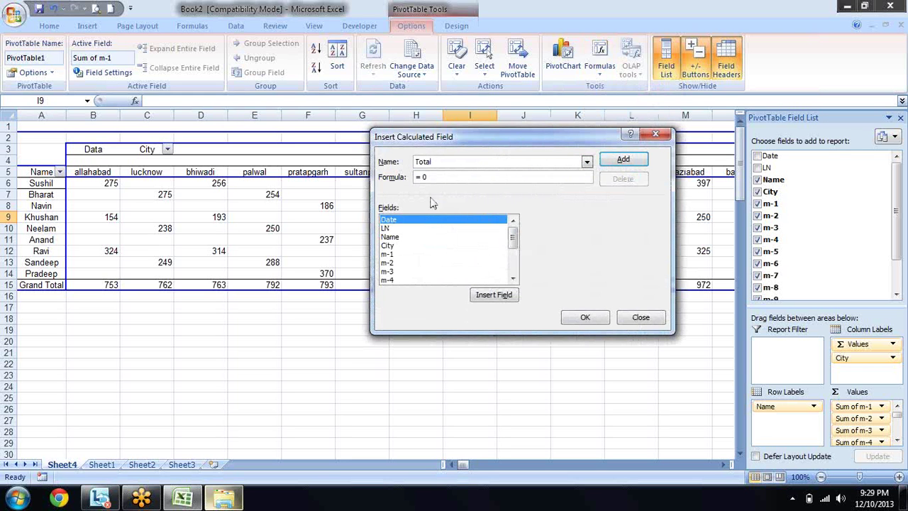
left_click(446, 177)
key("BackSpace")
left_click(387, 254)
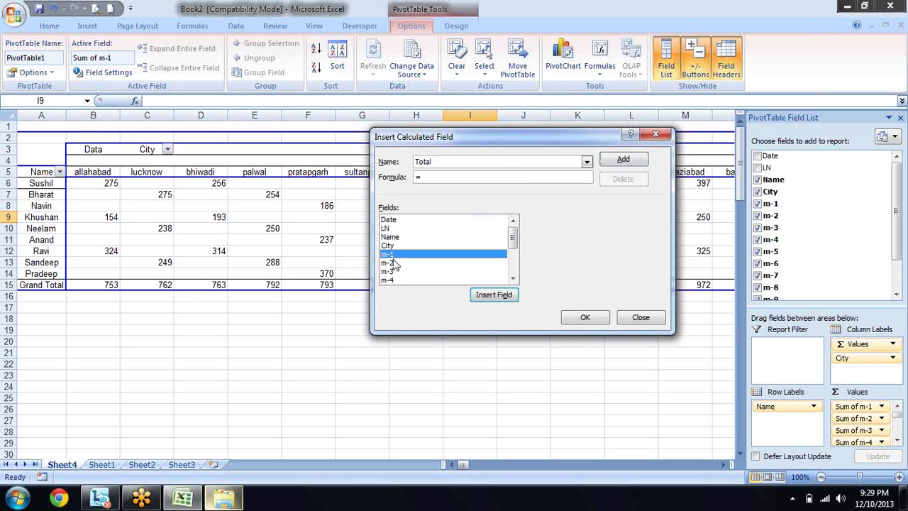
double_click(389, 262)
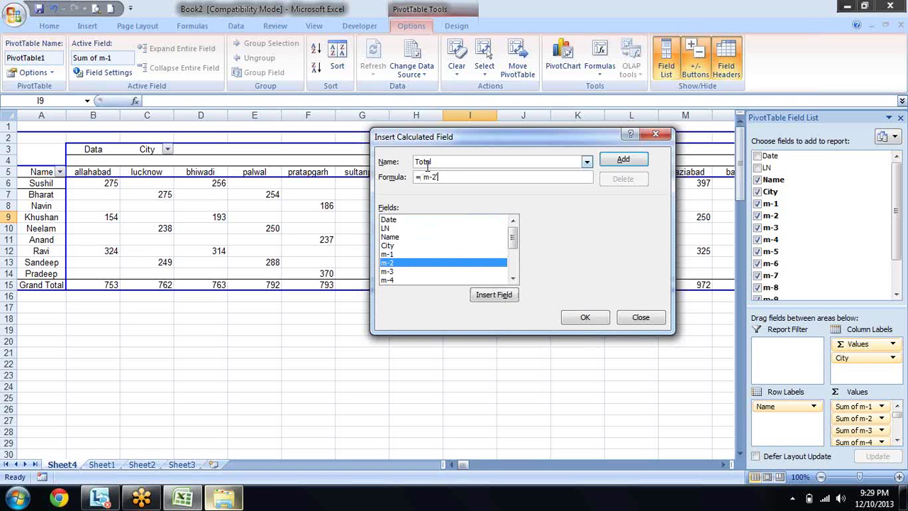
double_click(389, 256)
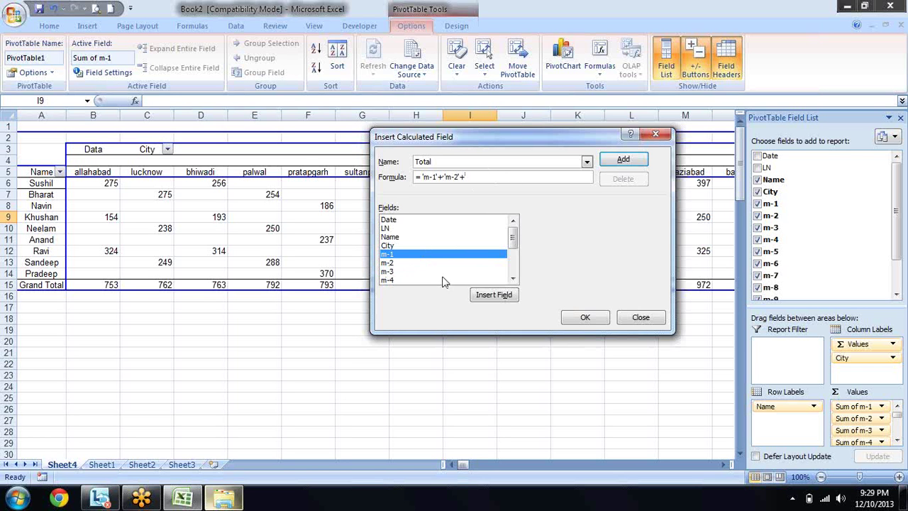
left_click(391, 271)
left_click(472, 295)
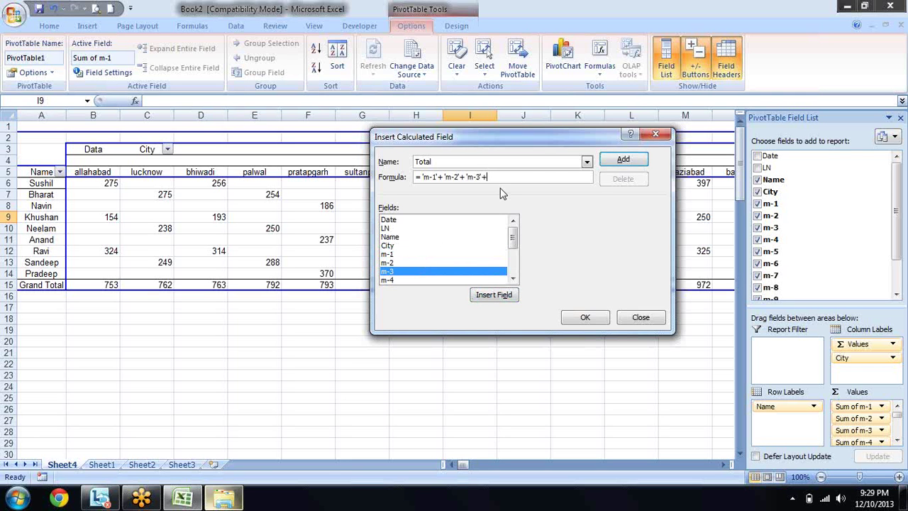
Step: Extend the Total formula with m-4 through m-8, joined by plus signs
left_click(394, 279)
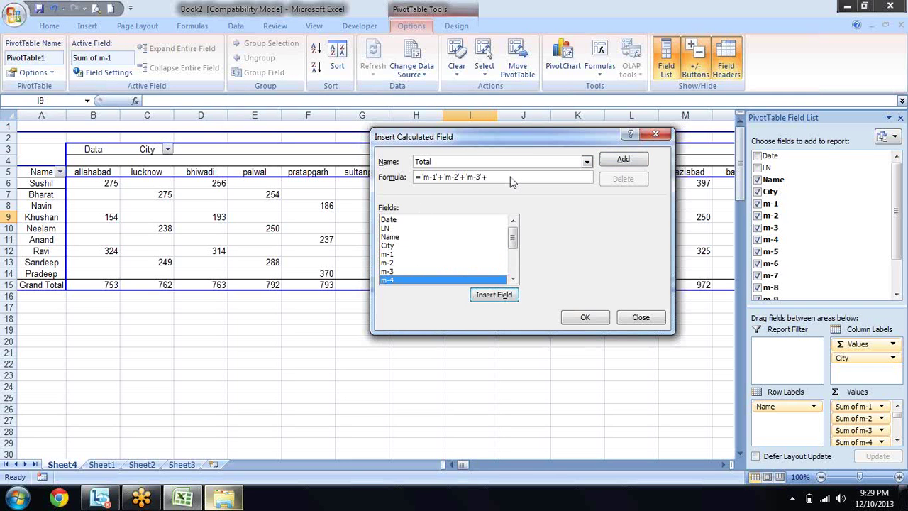
left_click(494, 295)
left_click(512, 278)
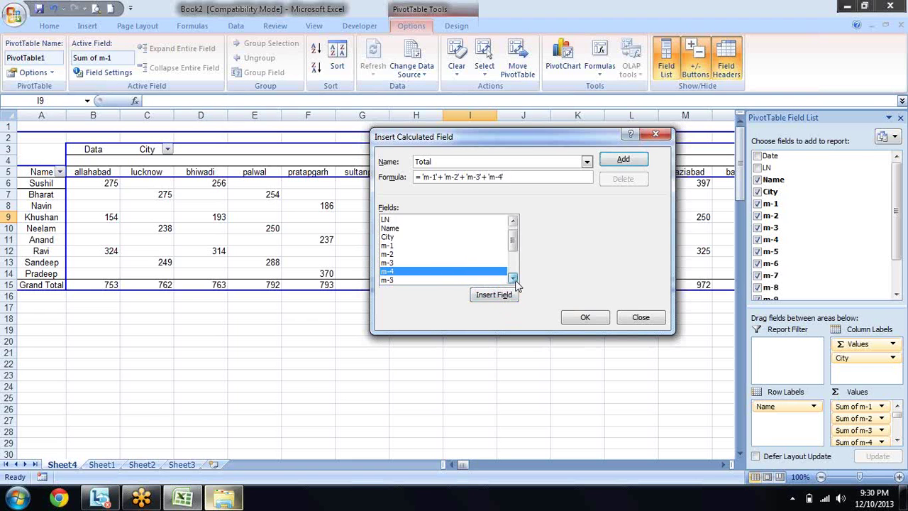
left_click(512, 278)
left_click(512, 278)
type("+")
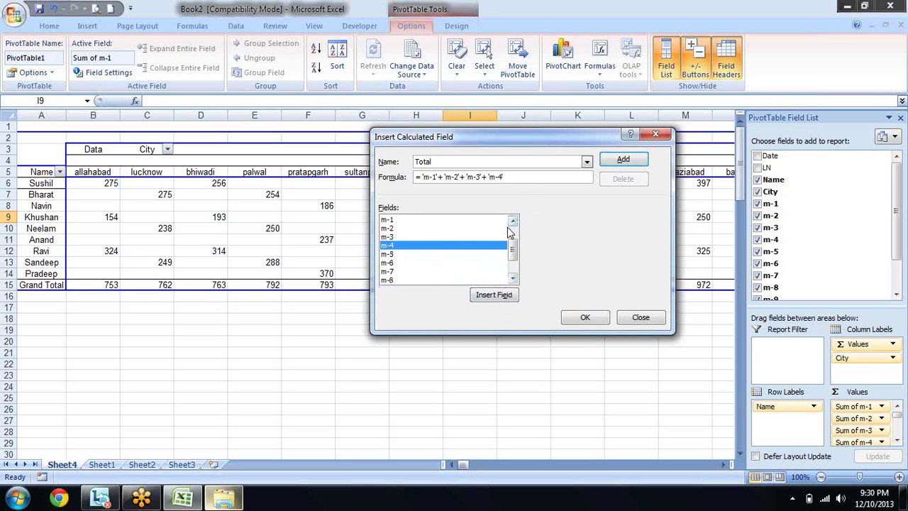
left_click(396, 254)
left_click(493, 294)
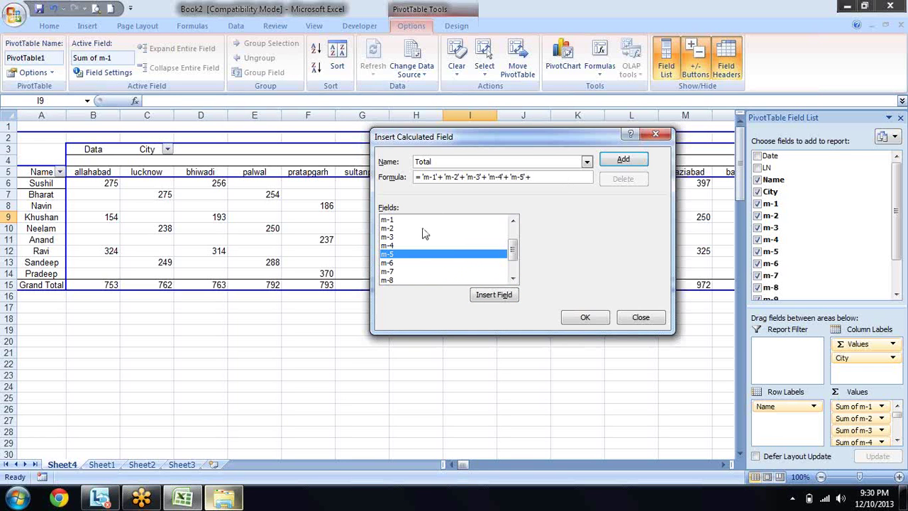
left_click(387, 262)
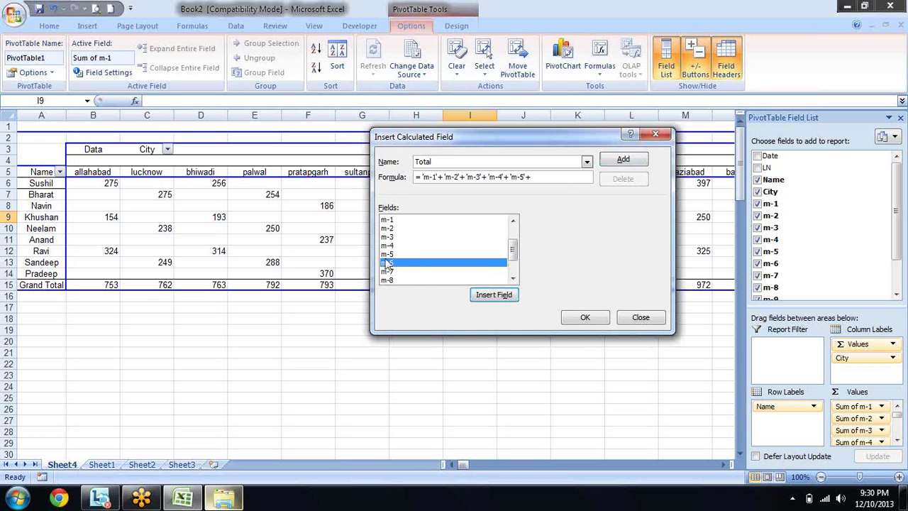
left_click(494, 295)
left_click(389, 271)
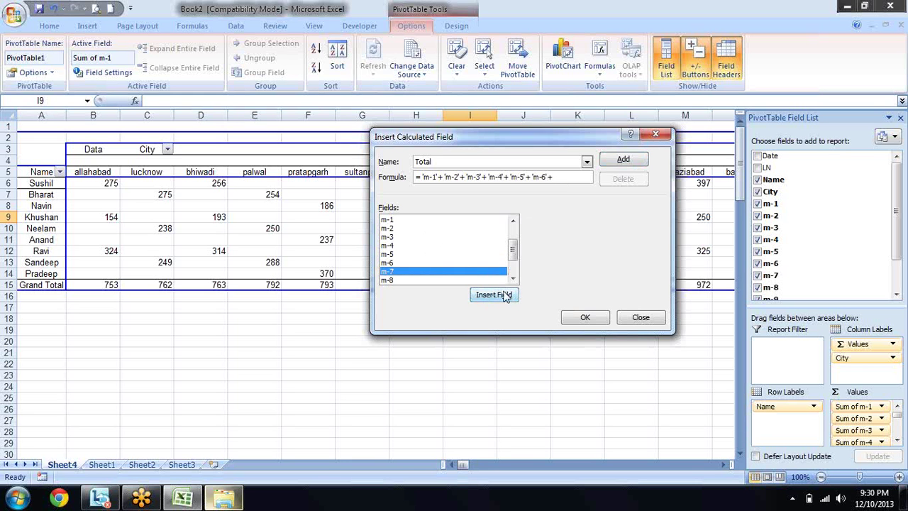
left_click(515, 299)
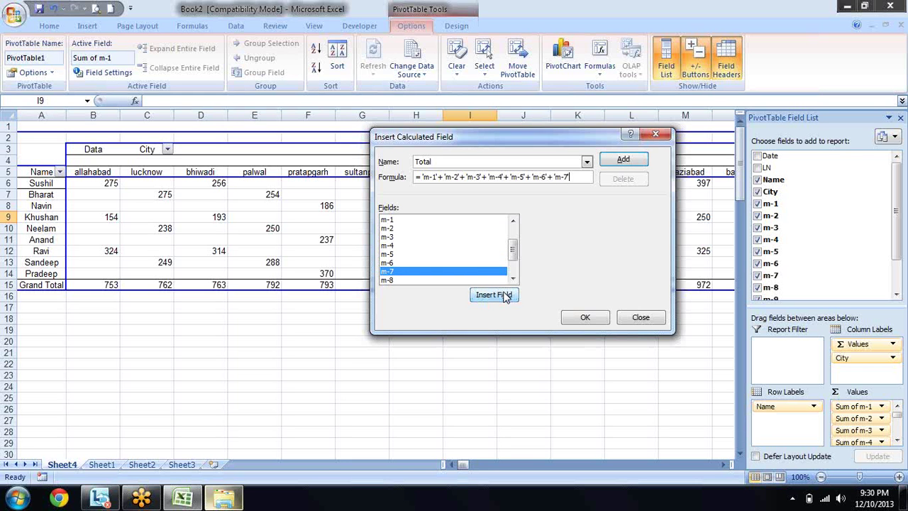
type("+")
left_click(387, 280)
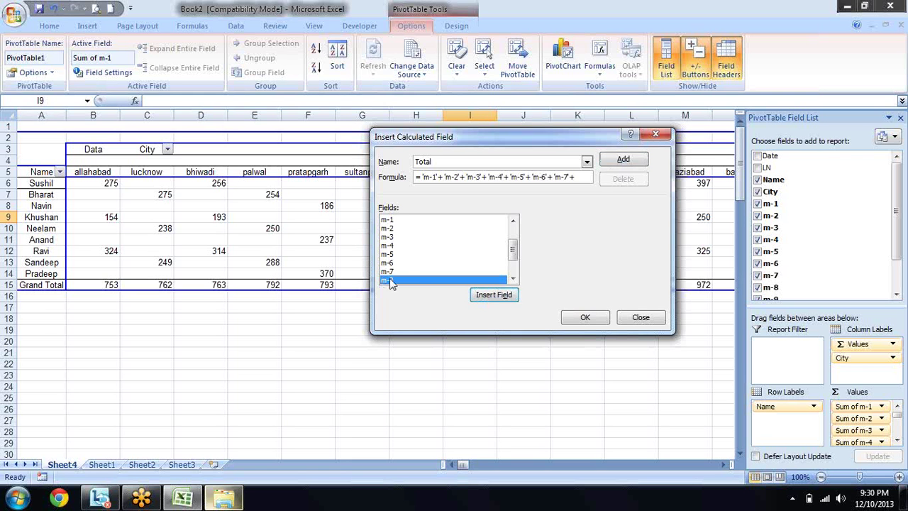
left_click(495, 296)
Step: Finish the formula with m-9 through m-12, then add the Total field and confirm
left_click(512, 278)
left_click(512, 278)
left_click(512, 278)
left_click(512, 277)
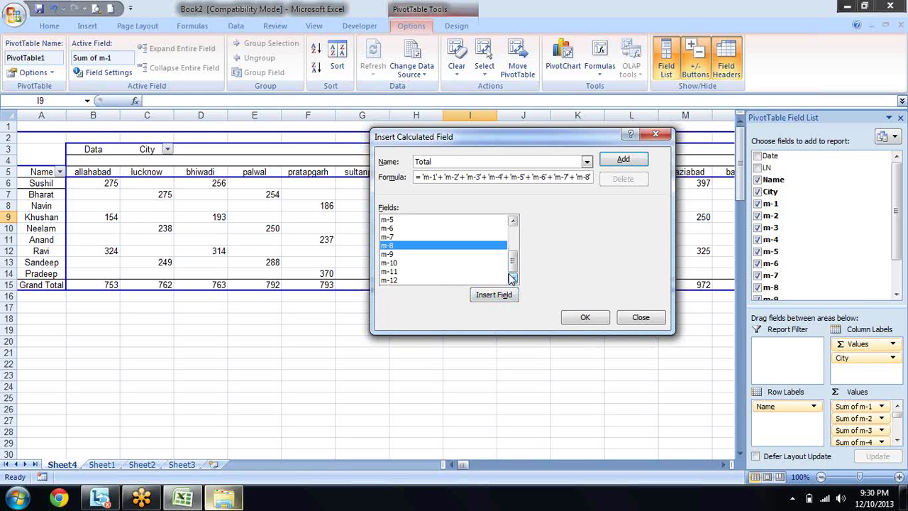
type("+")
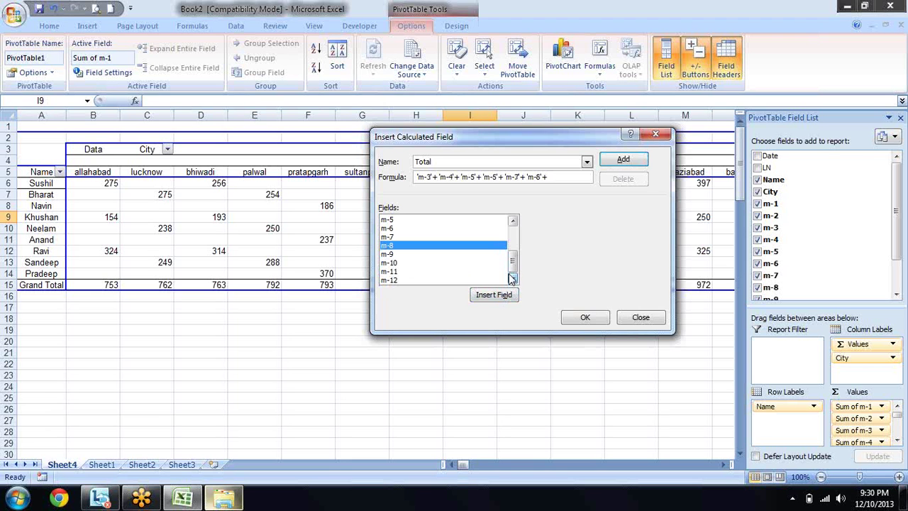
double_click(383, 255)
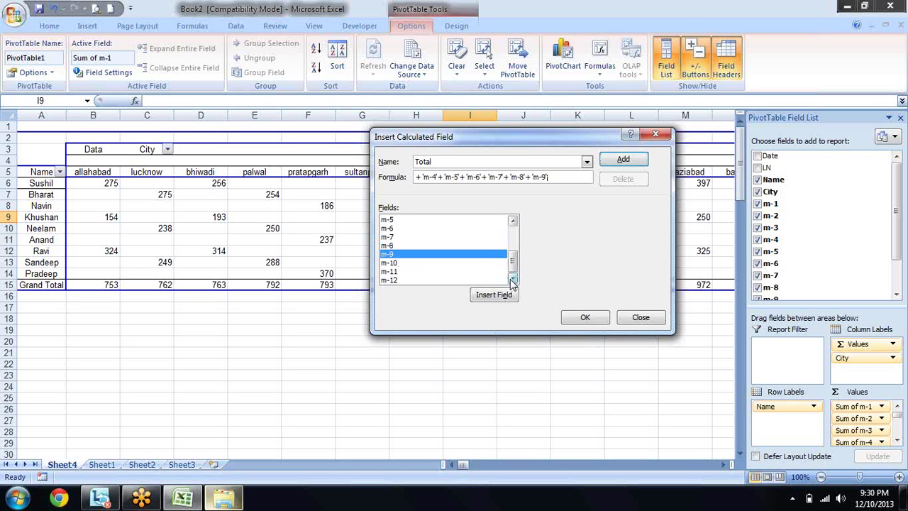
type("+")
left_click(382, 263)
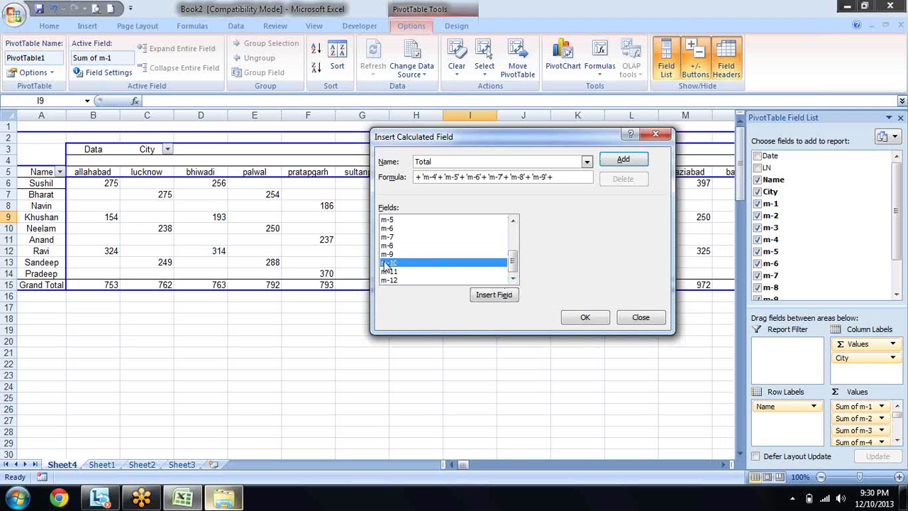
left_click(493, 298)
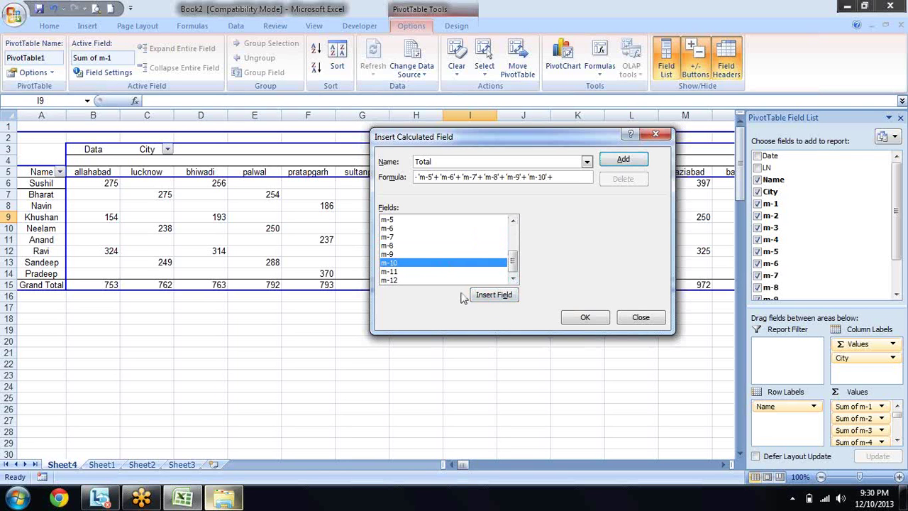
left_click(402, 272)
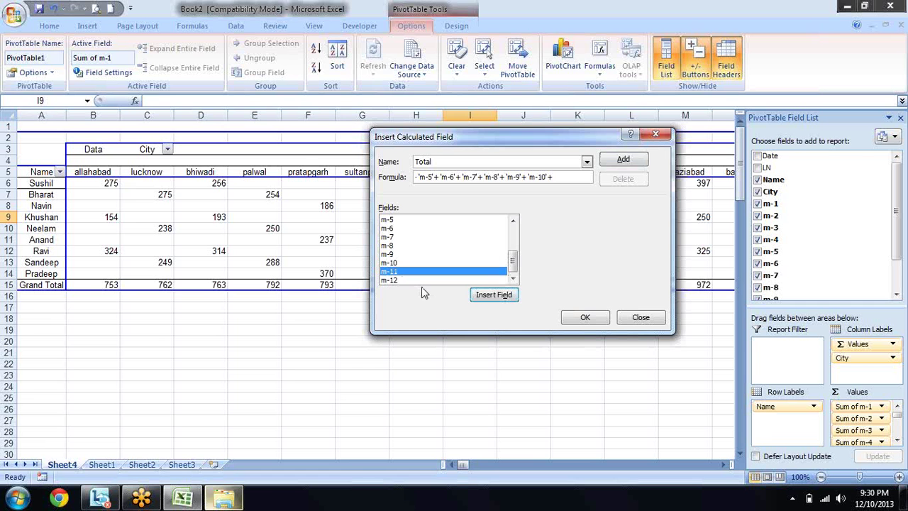
left_click(498, 297)
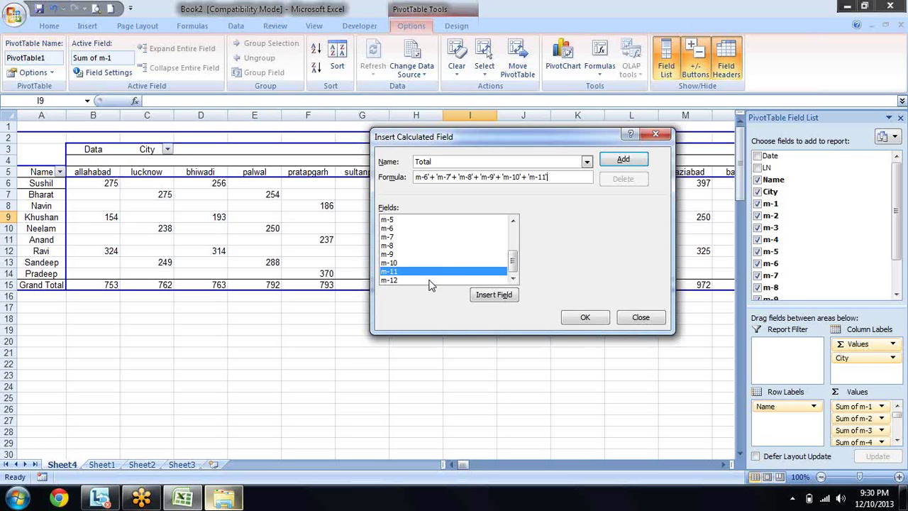
left_click(407, 280)
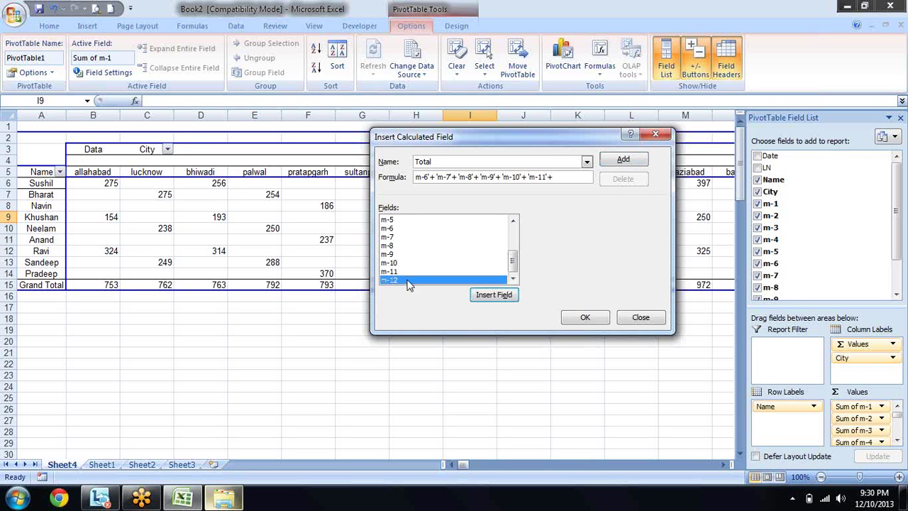
left_click(480, 296)
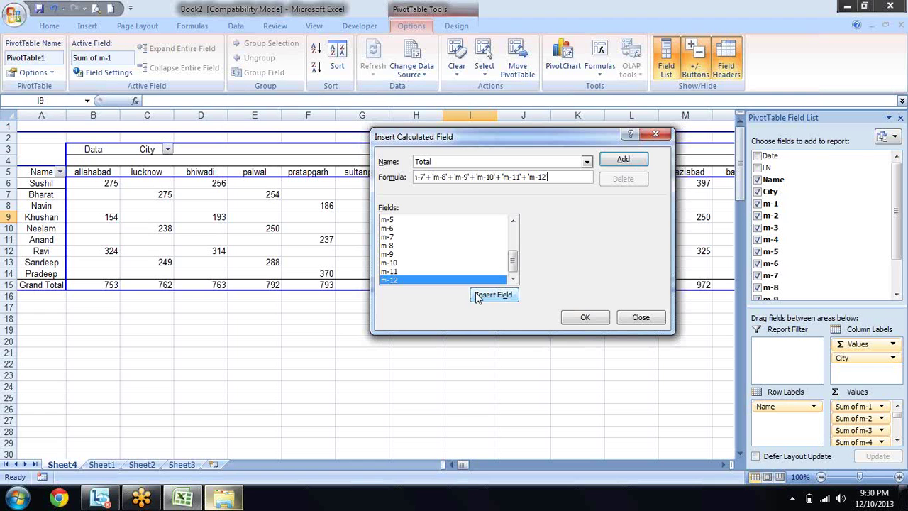
left_click(622, 160)
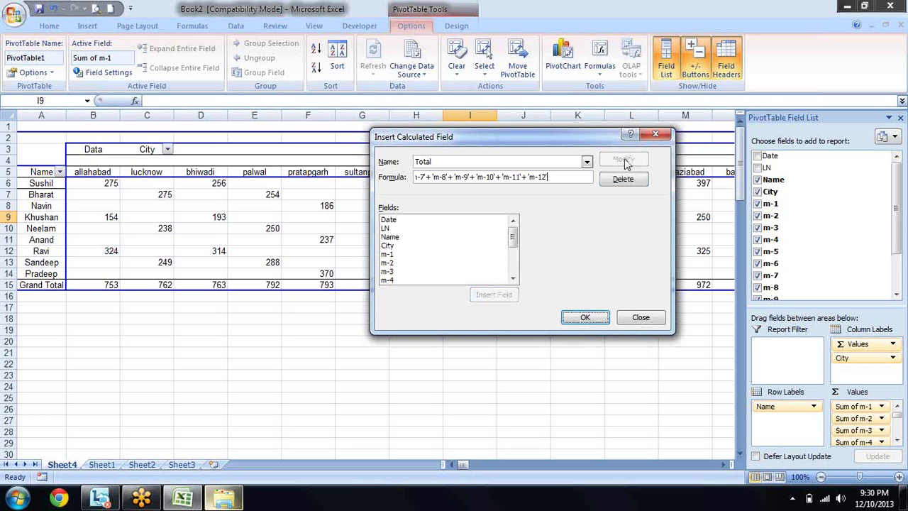
left_click(583, 317)
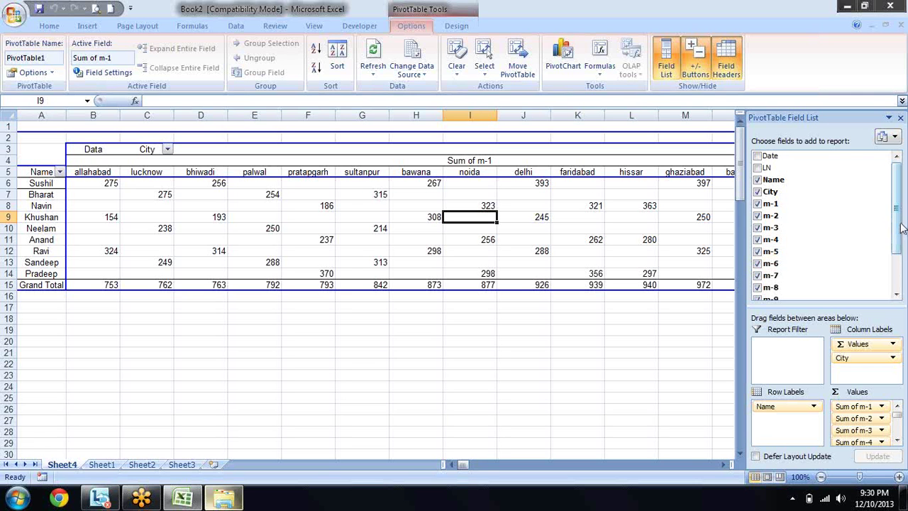
Step: Uncheck the monthly sums m-10 down to m-2 in the PivotTable Field List
left_click_drag(896, 226, 897, 306)
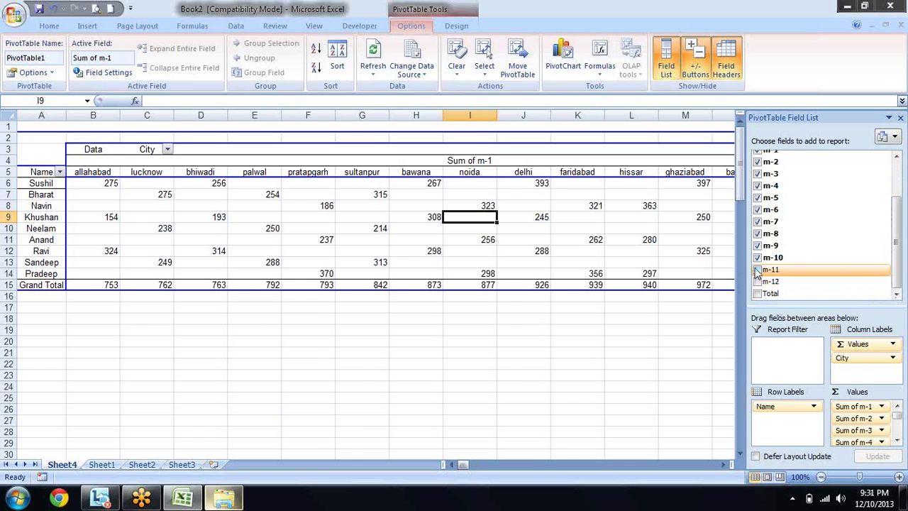
left_click(757, 258)
left_click(756, 245)
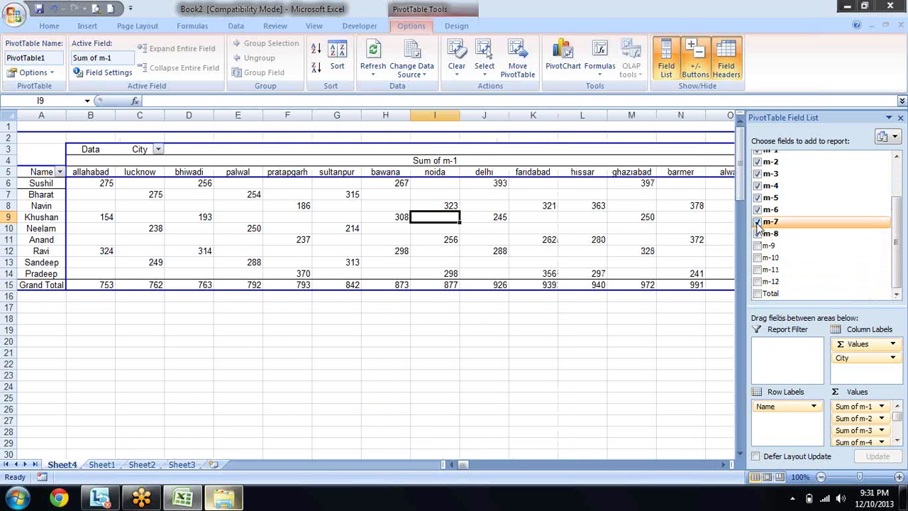
left_click(756, 233)
left_click(756, 221)
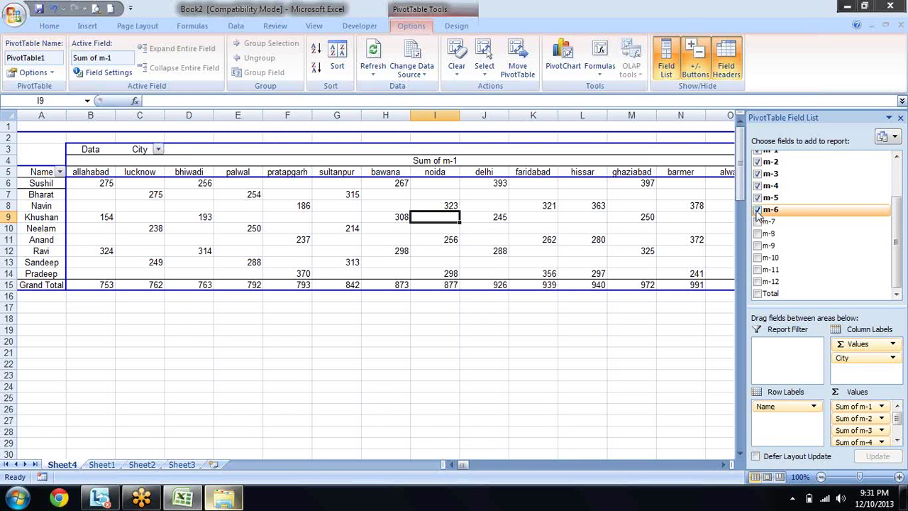
left_click(757, 210)
left_click(756, 198)
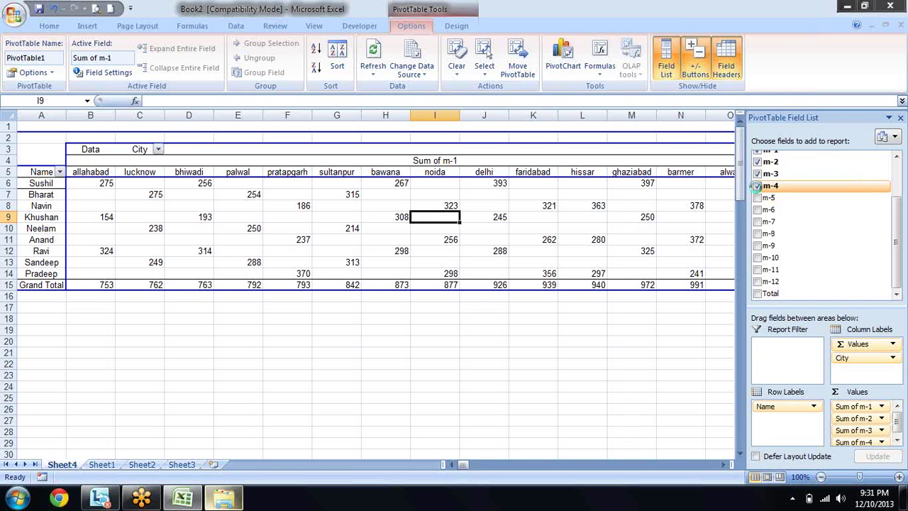
left_click(757, 186)
left_click(757, 173)
left_click(757, 162)
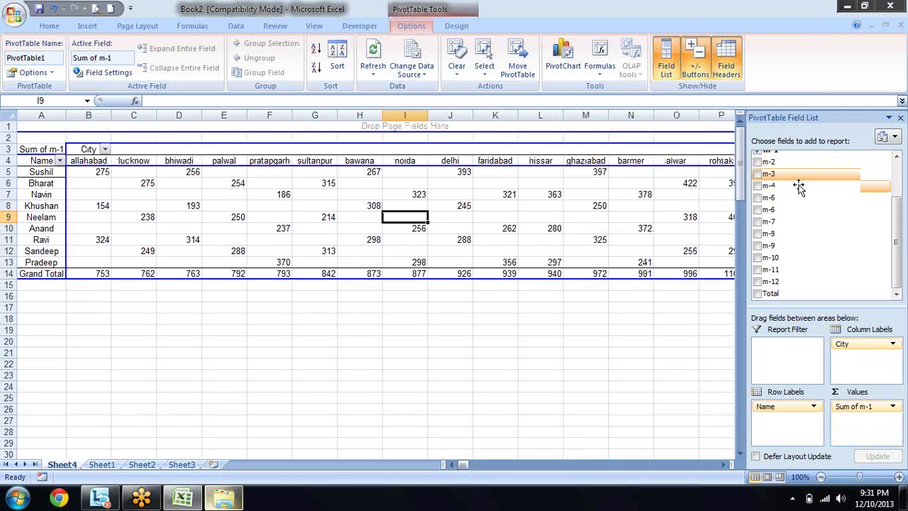
Step: Remove the m-1 sum and check Total as the pivot's only value
scroll(795, 194, "up", 3)
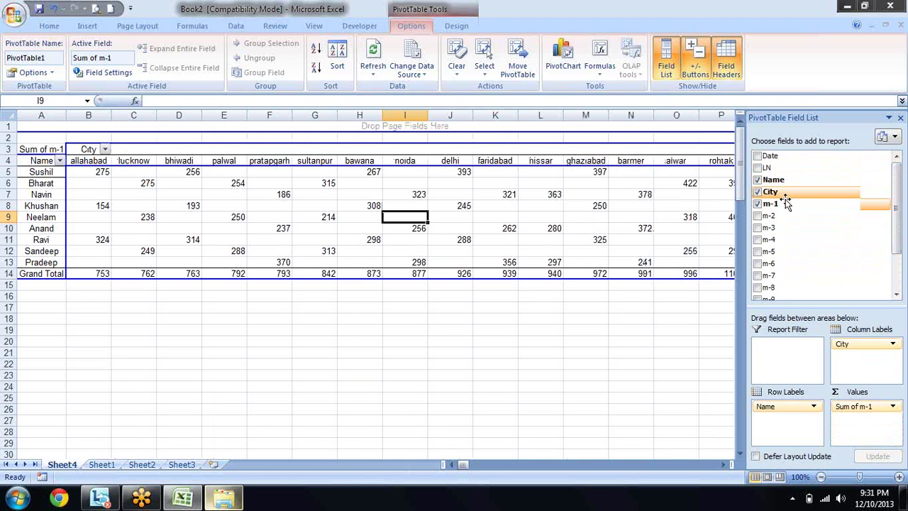
left_click(756, 203)
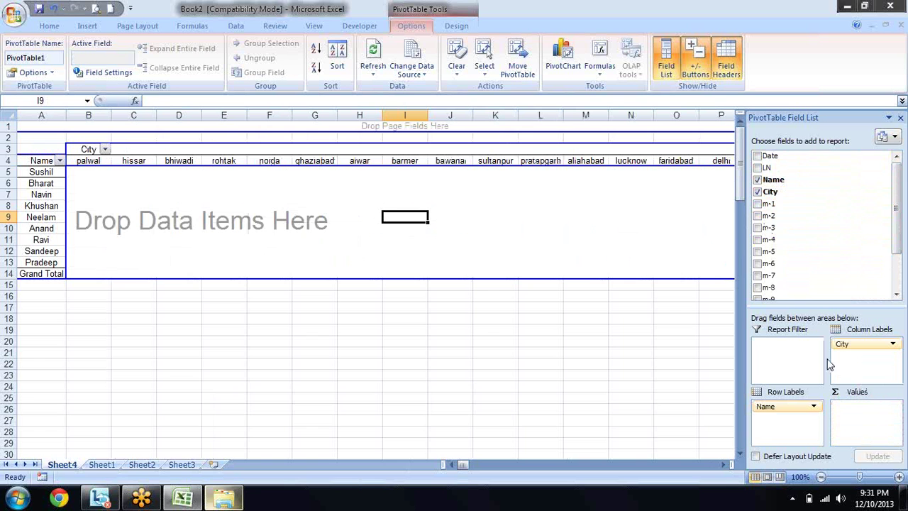
scroll(895, 213, "down", 2)
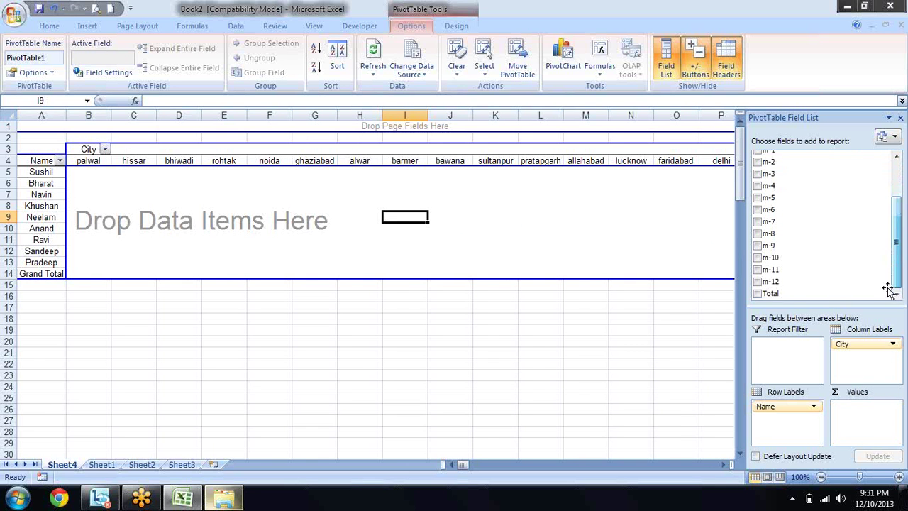
left_click(757, 293)
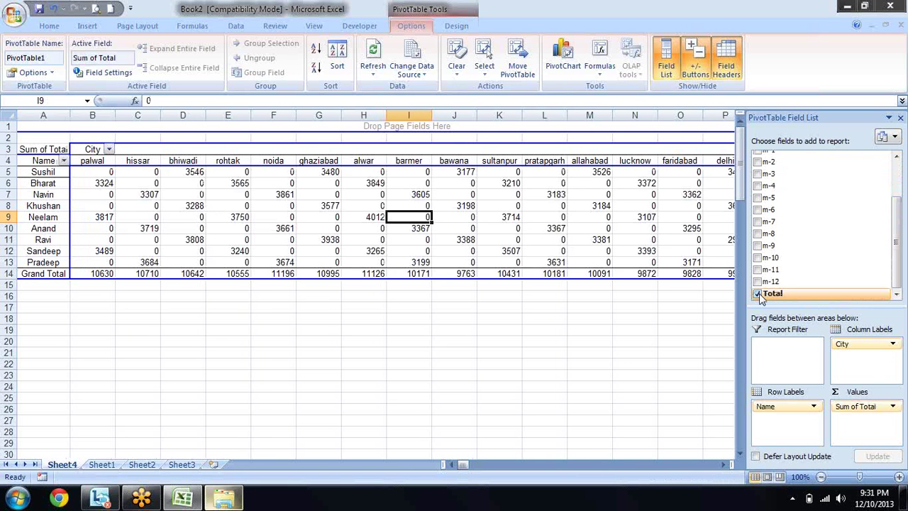
Step: Check Neelam's row, then drag City out of Column Labels, leaving one total per name (156186 overall)
key("Right")
key("Right")
key("Right")
key("Right")
key("Right")
key("Right")
key("Right")
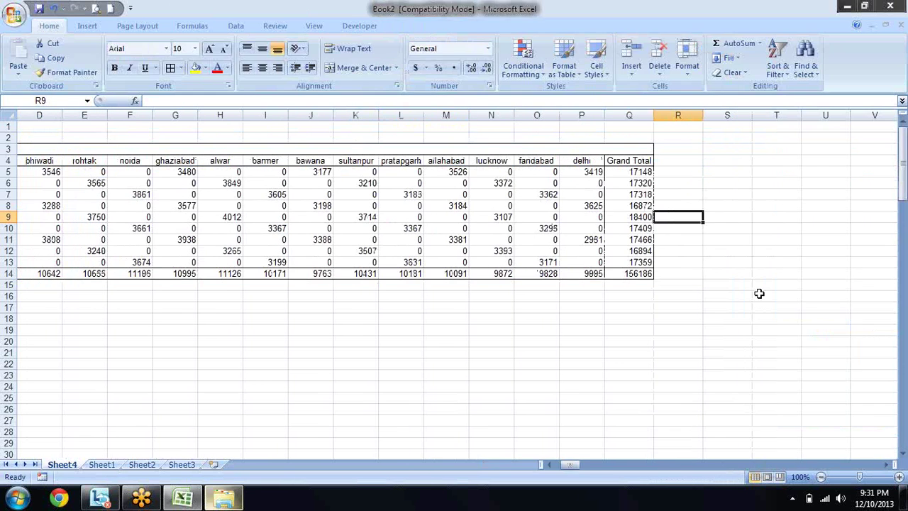
key("Left")
key("Left")
key("Left")
key("Left")
key("Left")
key("Left")
key("Left")
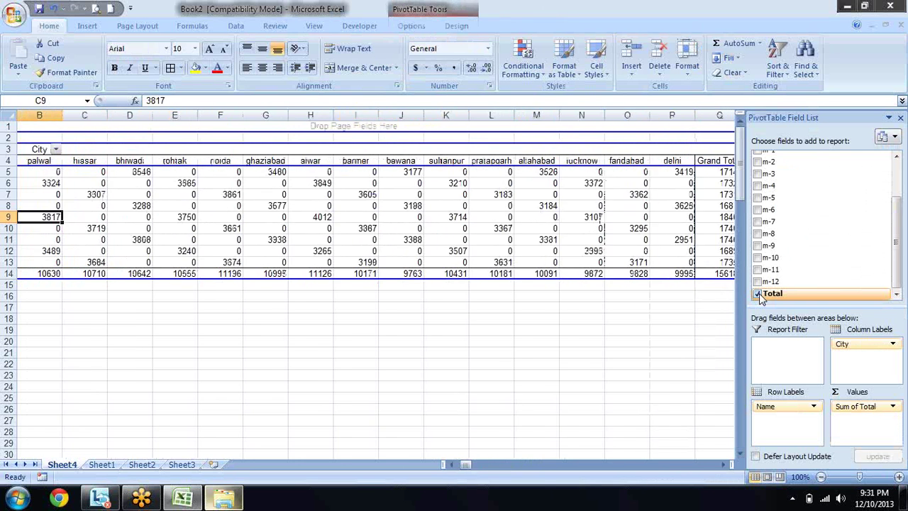
key("Left")
key("Right")
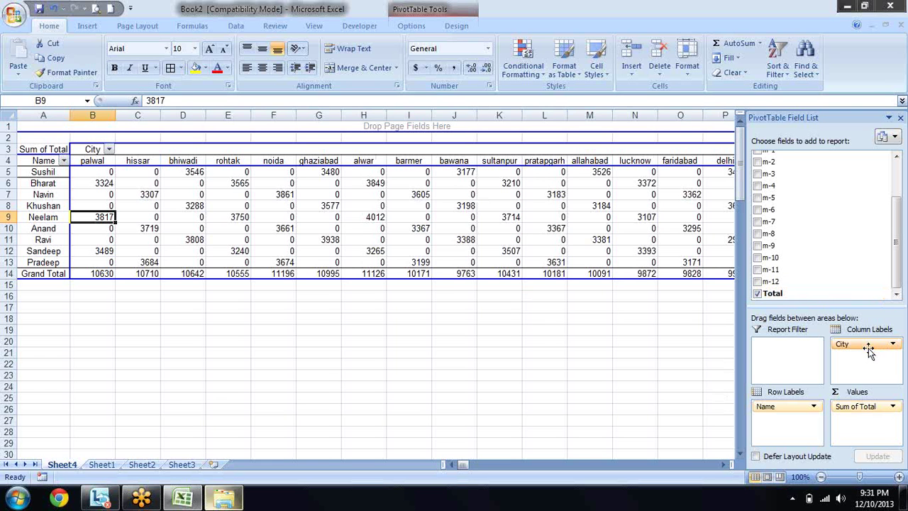
left_click_drag(870, 351, 648, 366)
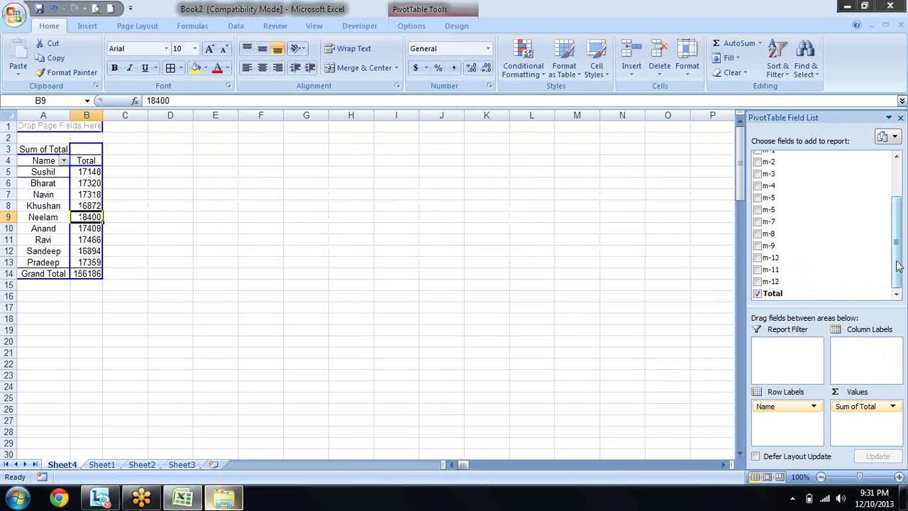
left_click_drag(896, 241, 891, 174)
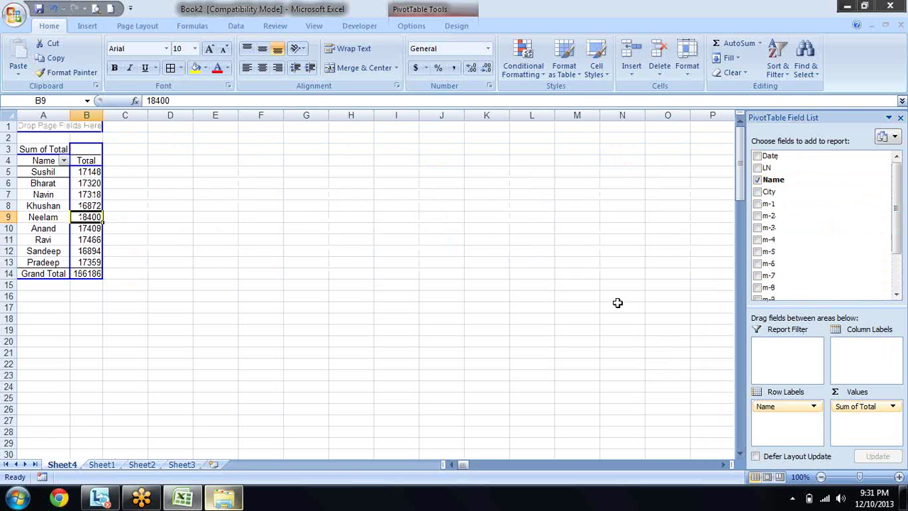
left_click(101, 464)
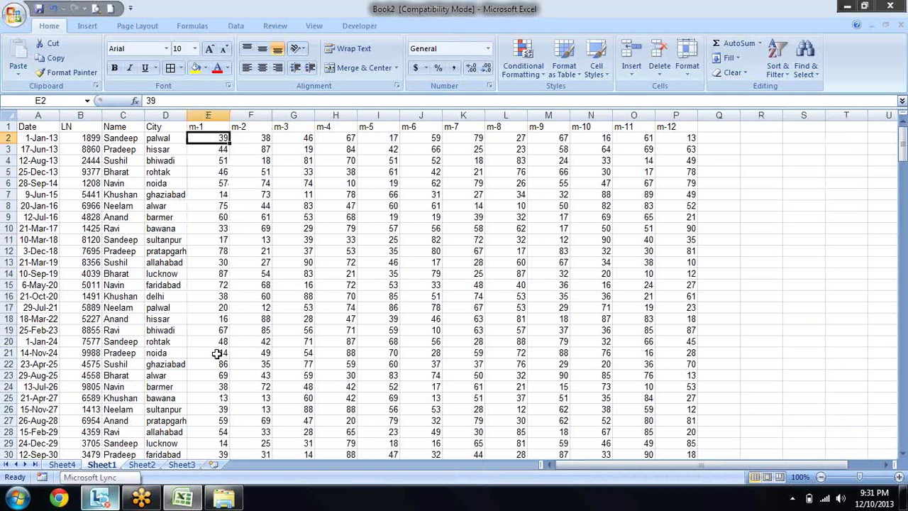
key("ctrl+shift+Right")
key("ctrl+shift+Down")
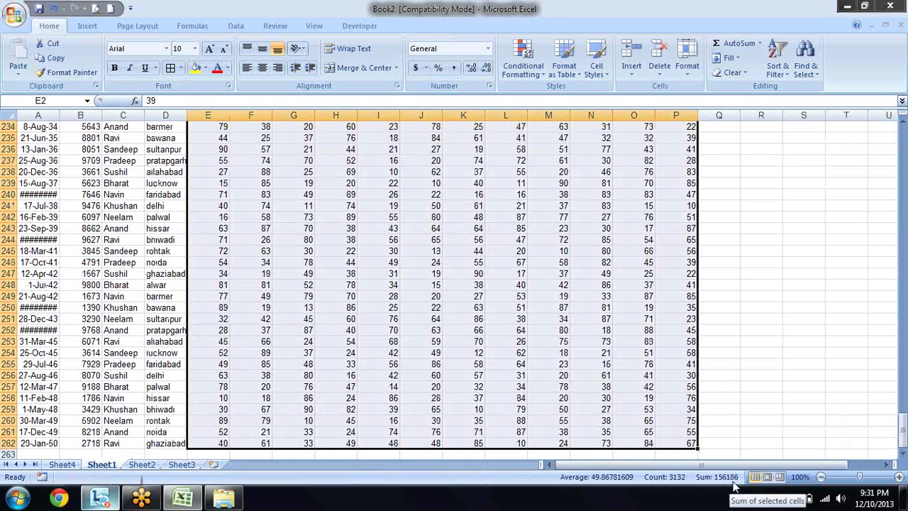
left_click(62, 464)
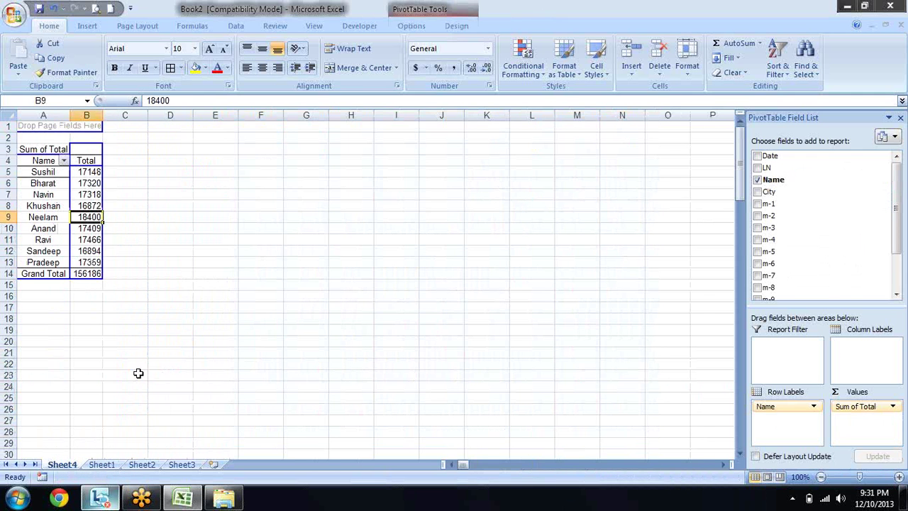
left_click(92, 275)
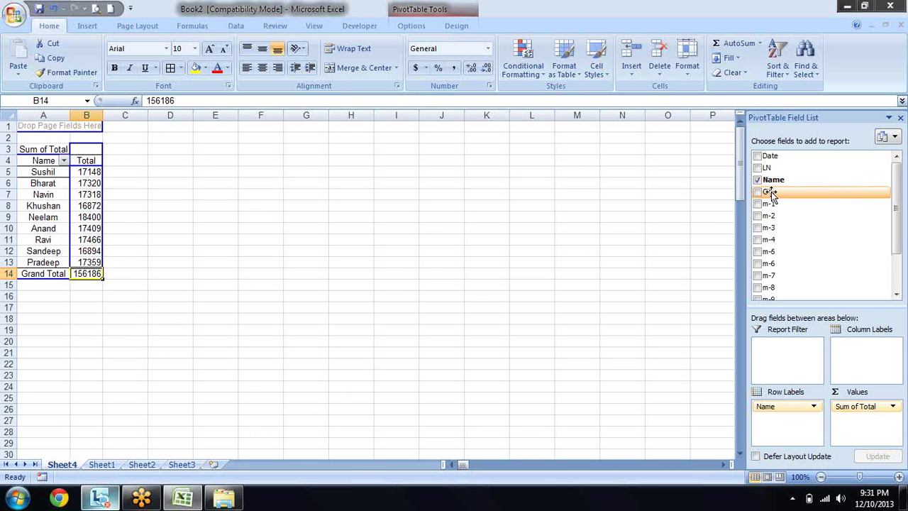
Step: Place City in Column Labels so each name's Sum of Total splits by city
left_click_drag(770, 192, 788, 419)
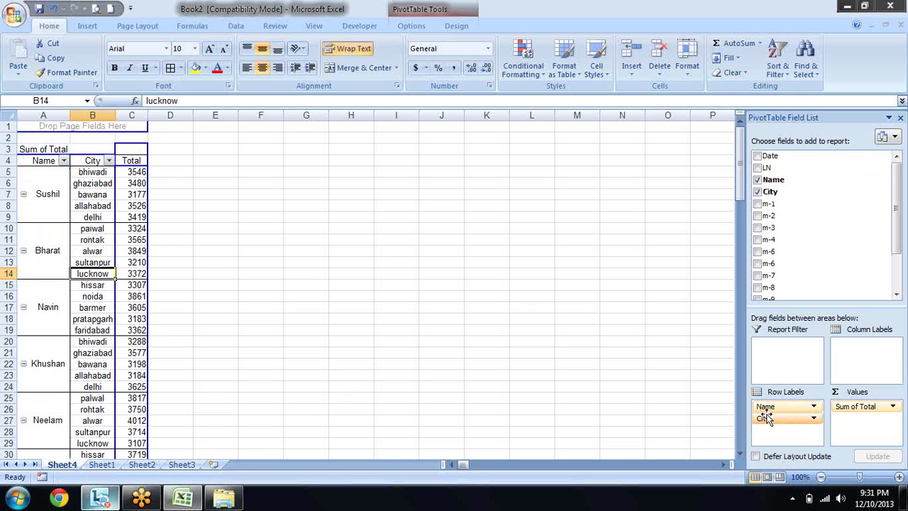
left_click_drag(766, 417, 859, 373)
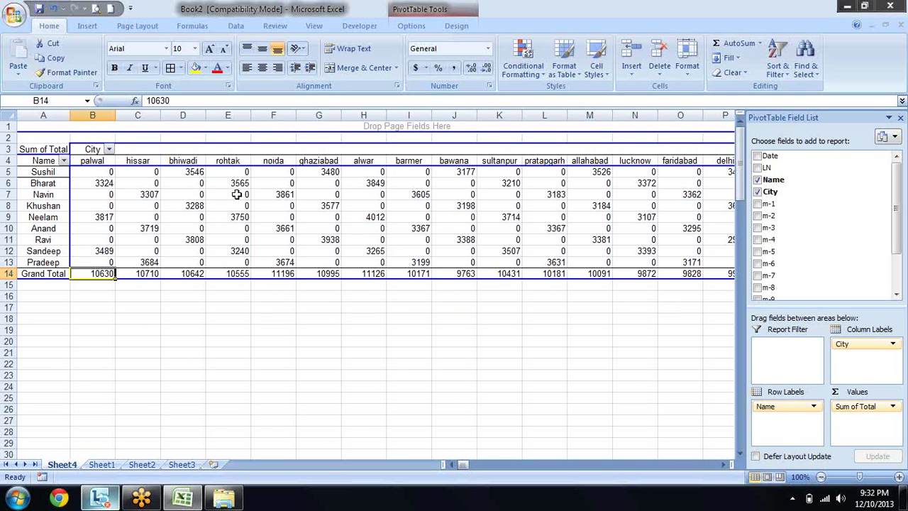
left_click(237, 194)
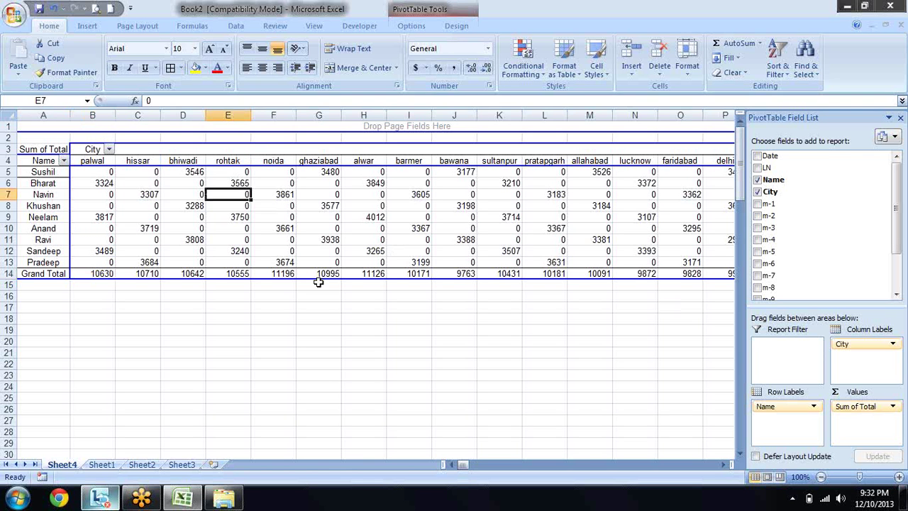
key("Left")
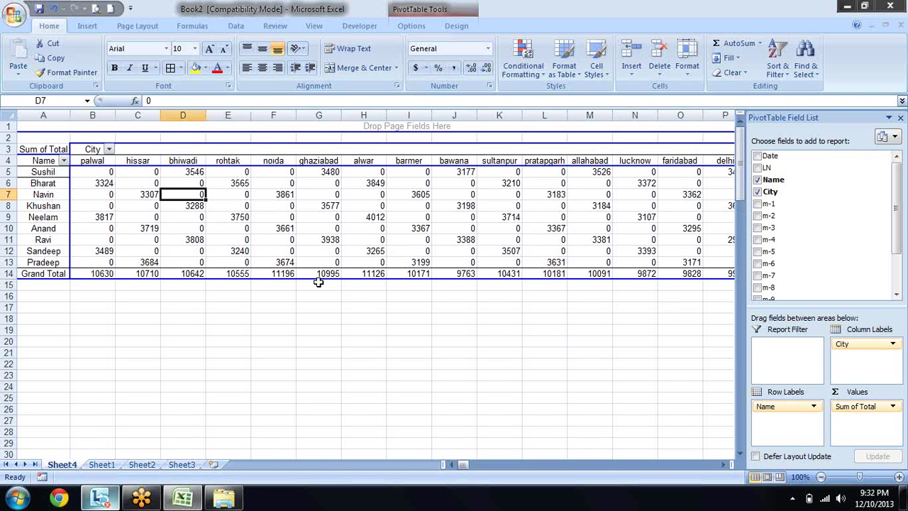
key("Left")
key("Left")
key("Left")
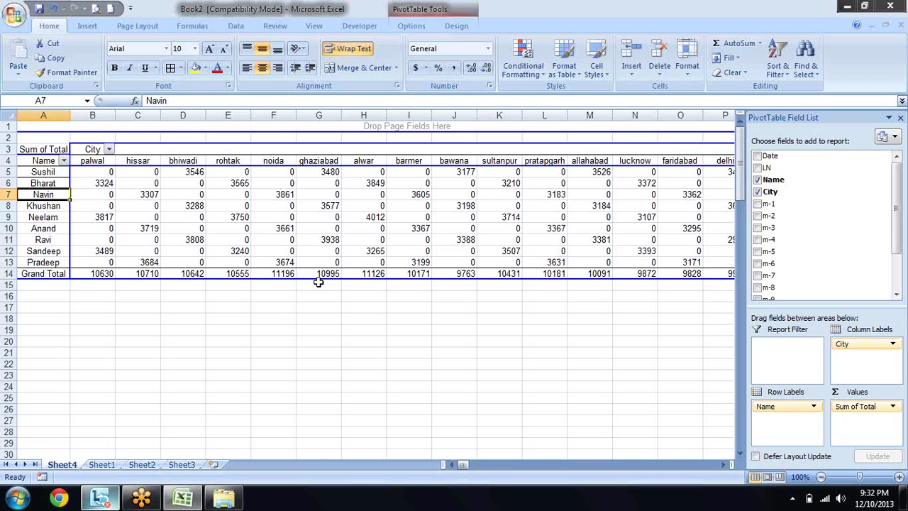
key("Right")
key("Right")
Step: Select the name cells Sushil, Bharat and Navin (A5:A7)
key("Left")
key("Up")
key("Down")
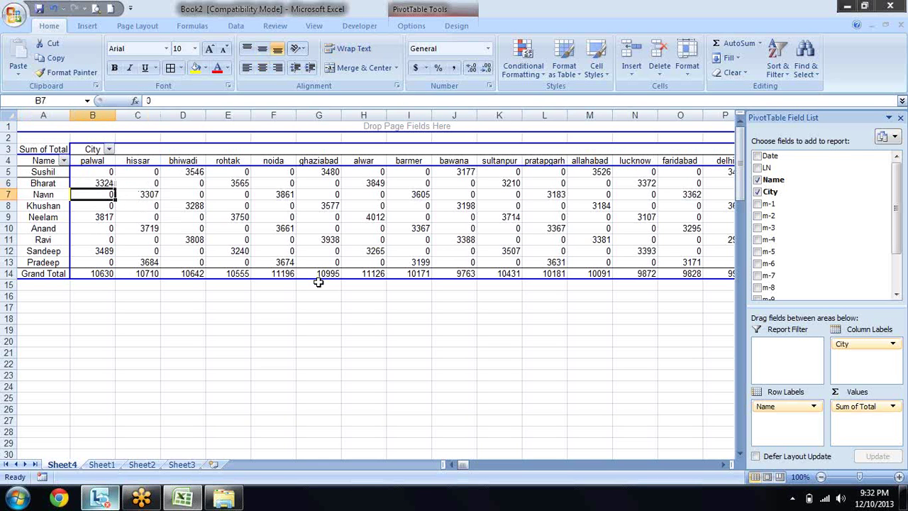
key("Left")
key("Up")
key("Up")
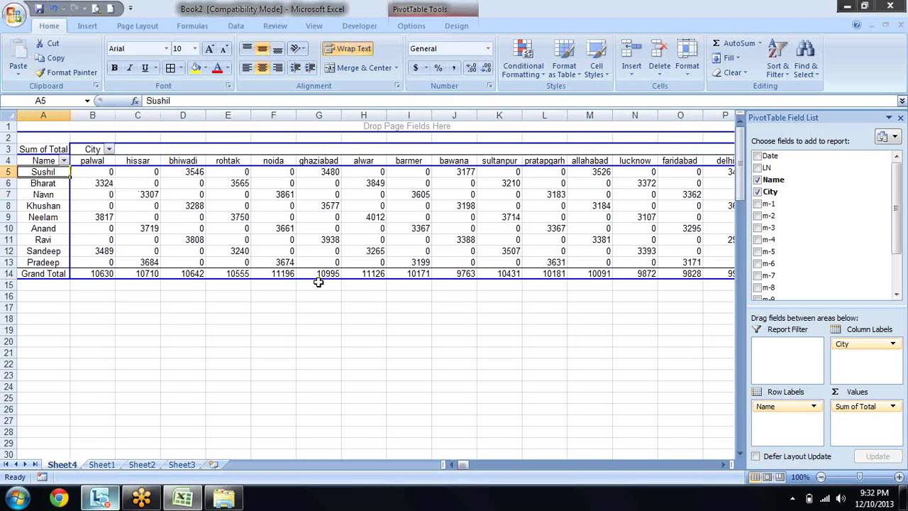
key("Down")
key("Down")
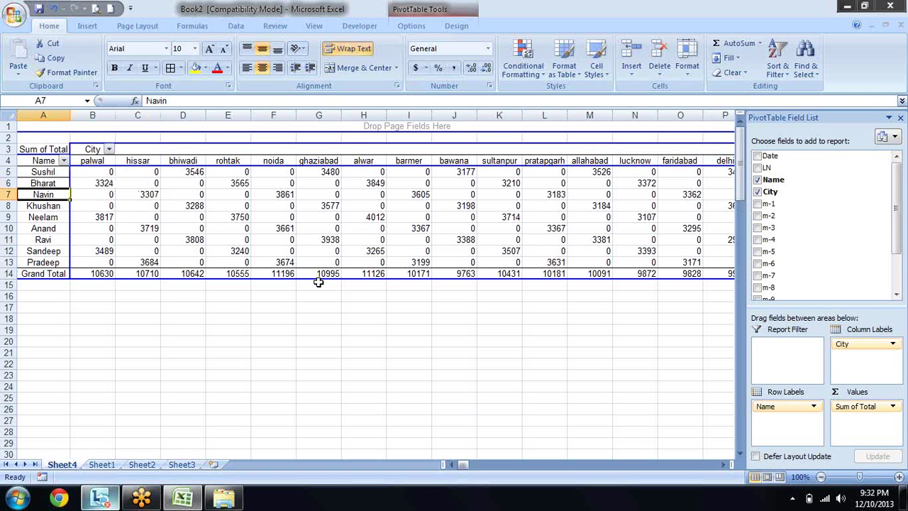
key("shift+Up")
key("shift+Up")
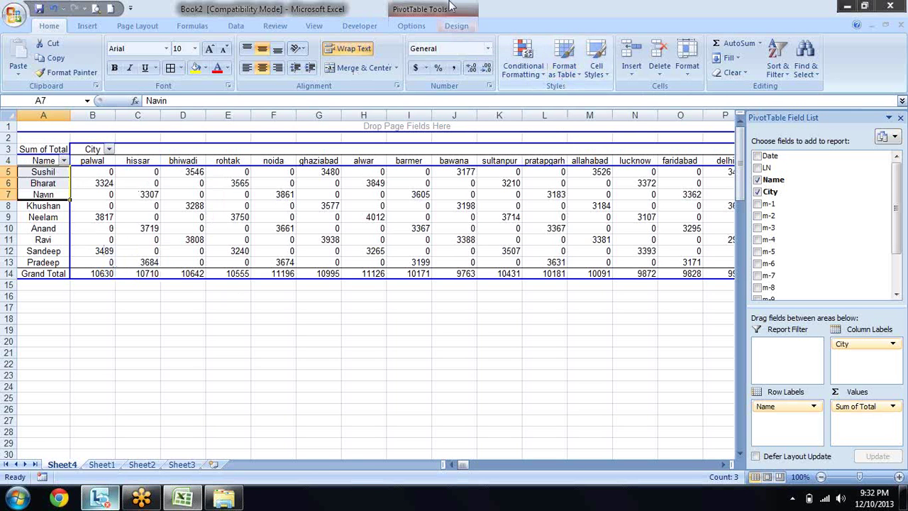
Step: Open Insert Calculated Item for the Name field and clear its default 0 formula
left_click(411, 25)
left_click(599, 64)
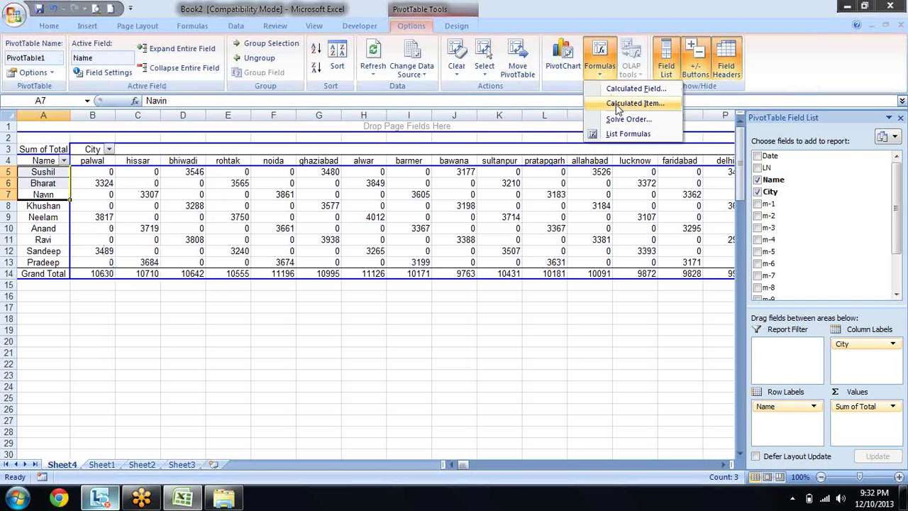
left_click(619, 104)
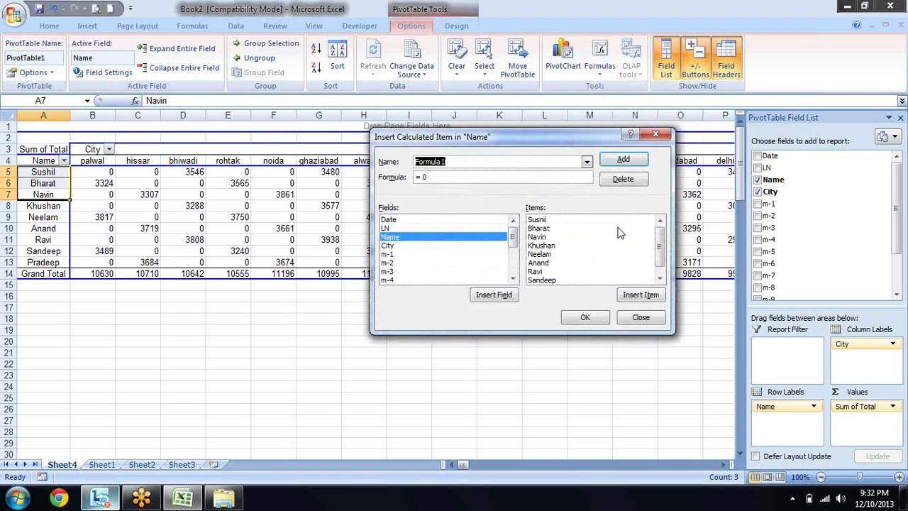
left_click(545, 219)
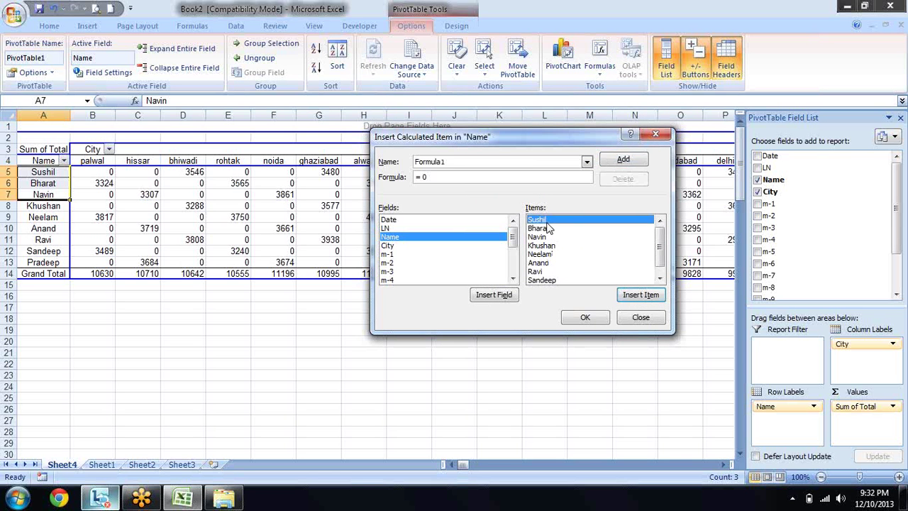
left_click(534, 177)
key("BackSpace")
key("BackSpace")
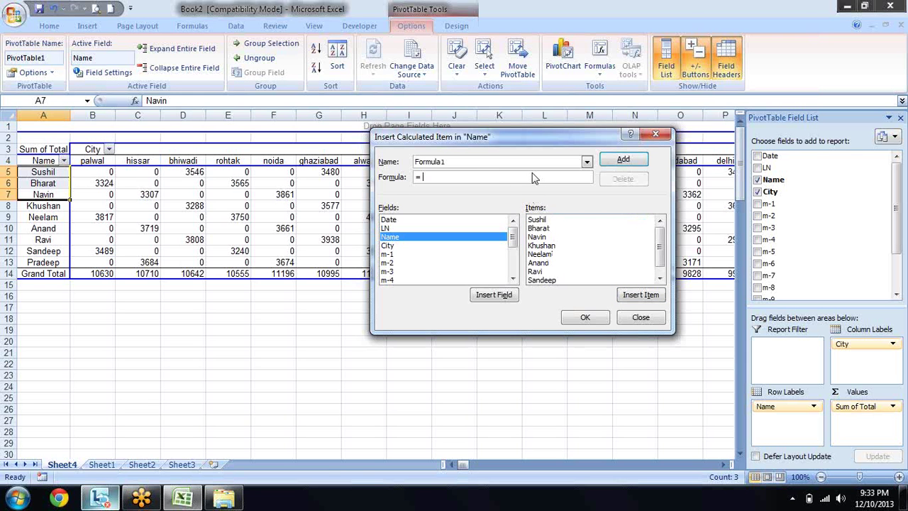
left_click(545, 221)
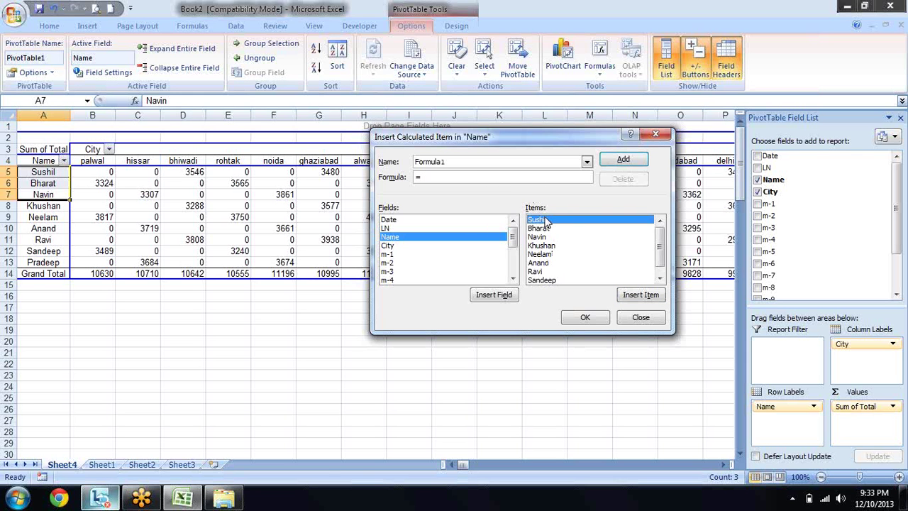
left_click(589, 317)
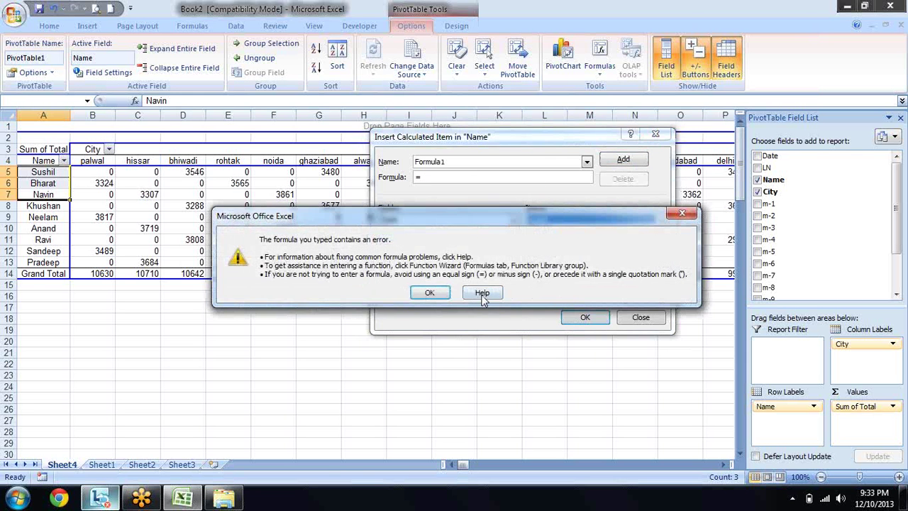
left_click(429, 294)
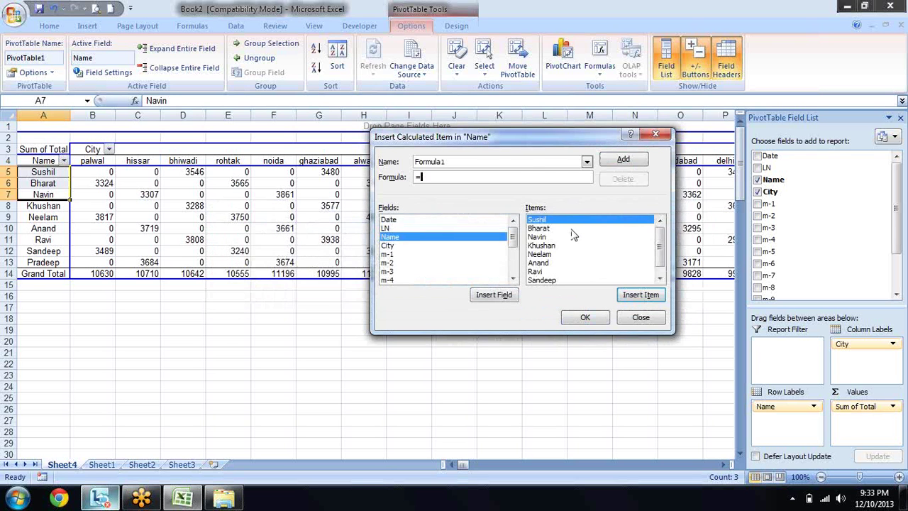
Step: Build the item formula Sushil+Bharat+Navin from the Name items
left_click(633, 296)
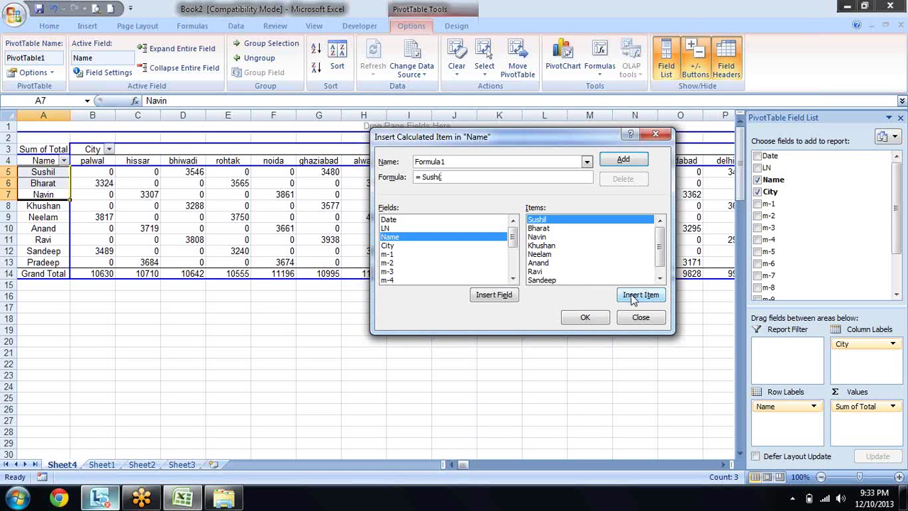
type("+")
left_click(541, 230)
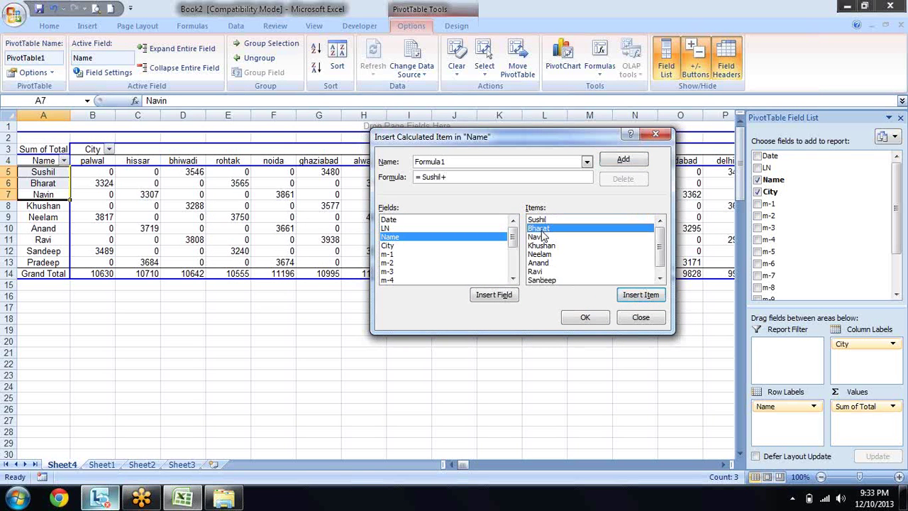
left_click(649, 297)
type("+")
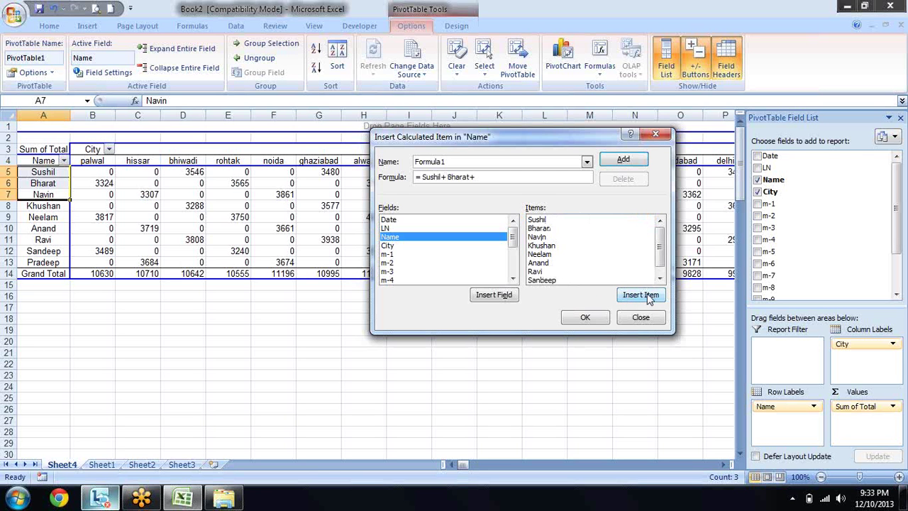
left_click(547, 238)
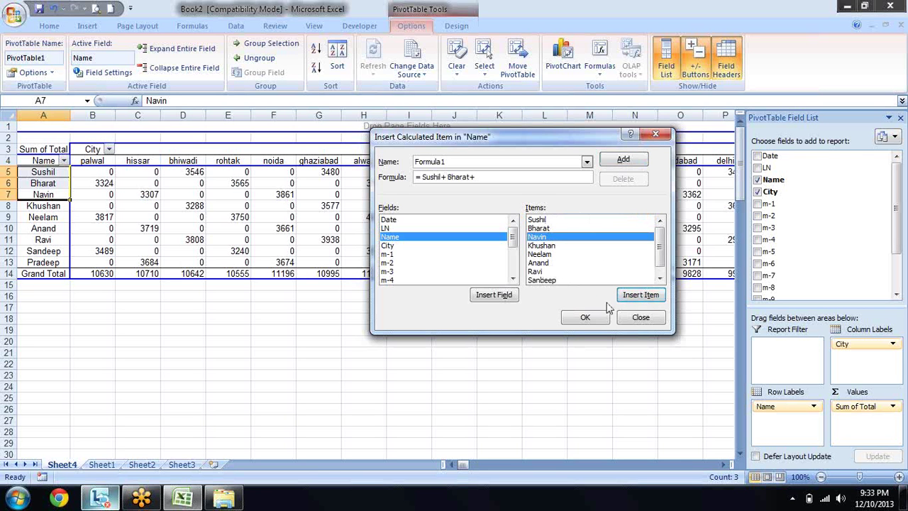
left_click(647, 296)
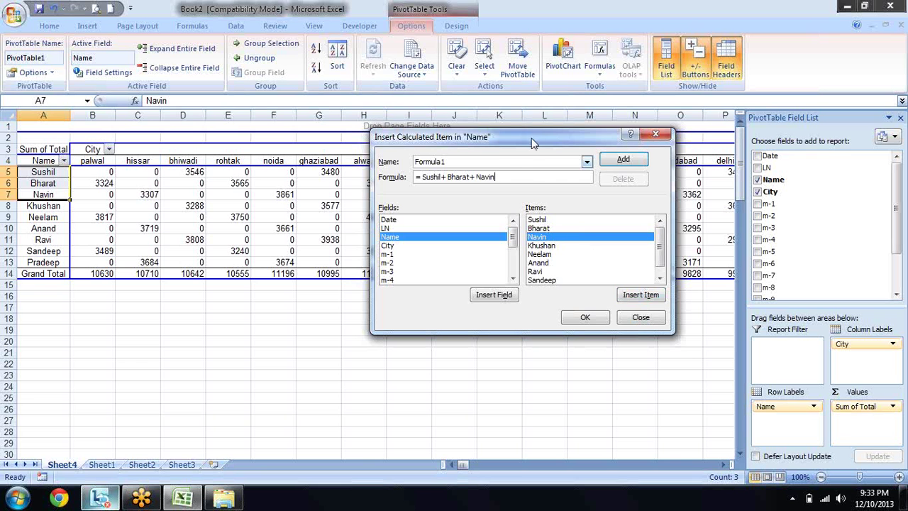
Step: Name the calculated item Yogesh, add it and apply it to the pivot
double_click(452, 158)
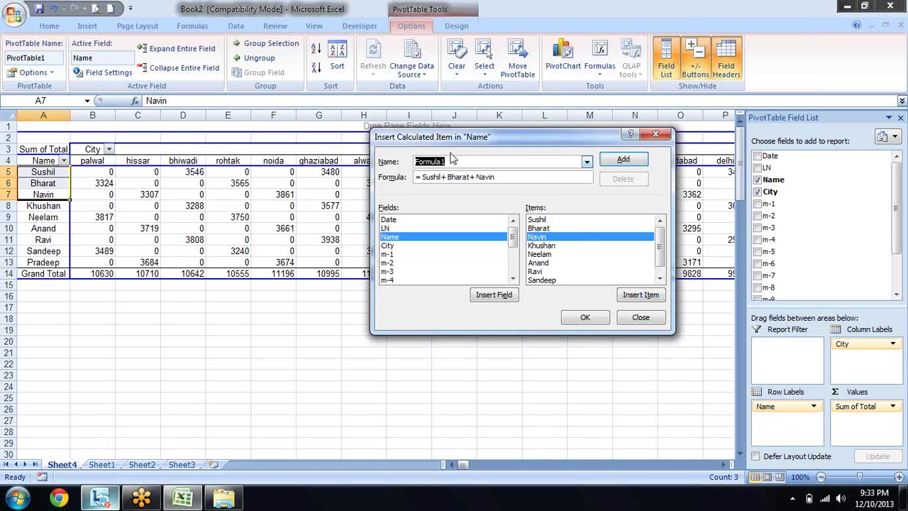
type("Yogesh")
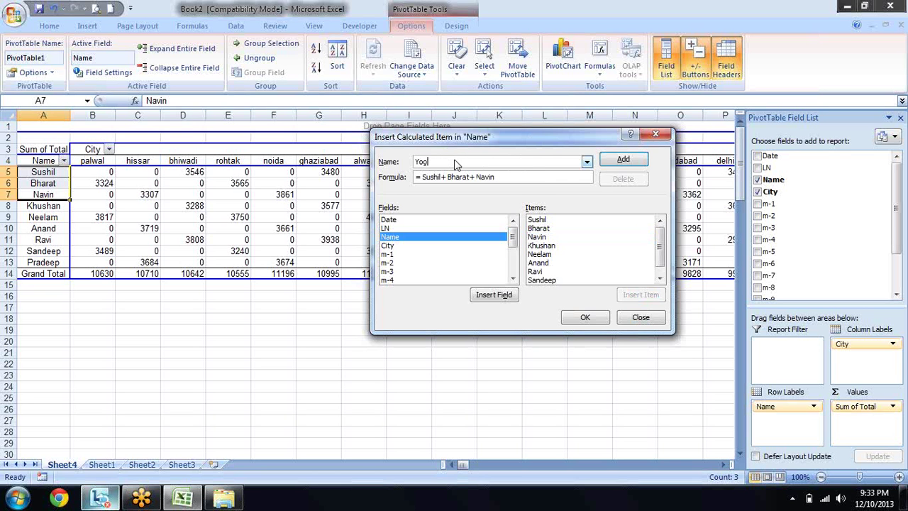
left_click(618, 162)
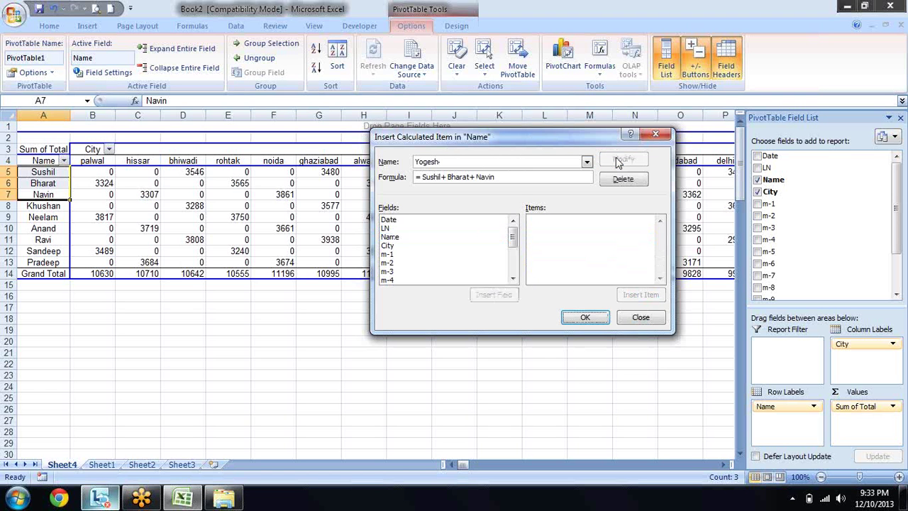
left_click(585, 319)
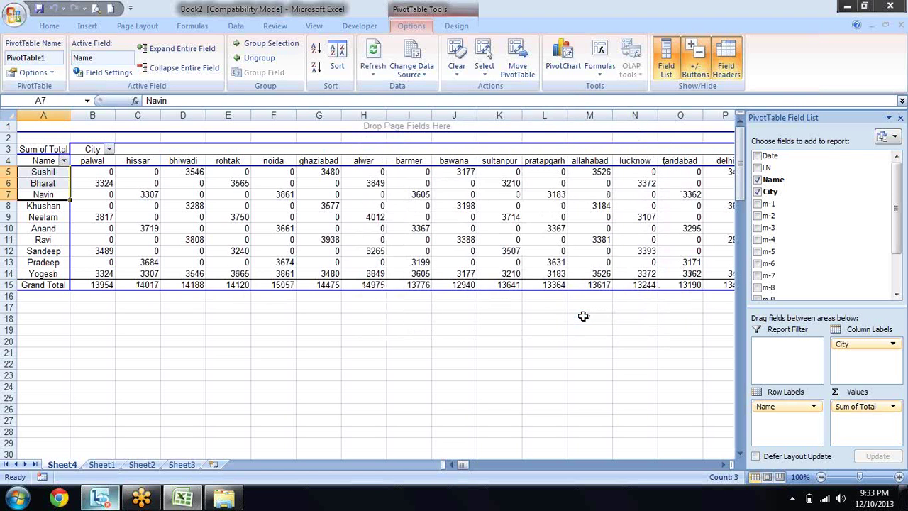
Step: Verify Yogesh's palwal value equals the sum of Sushil, Bharat and Navin
left_click(54, 275)
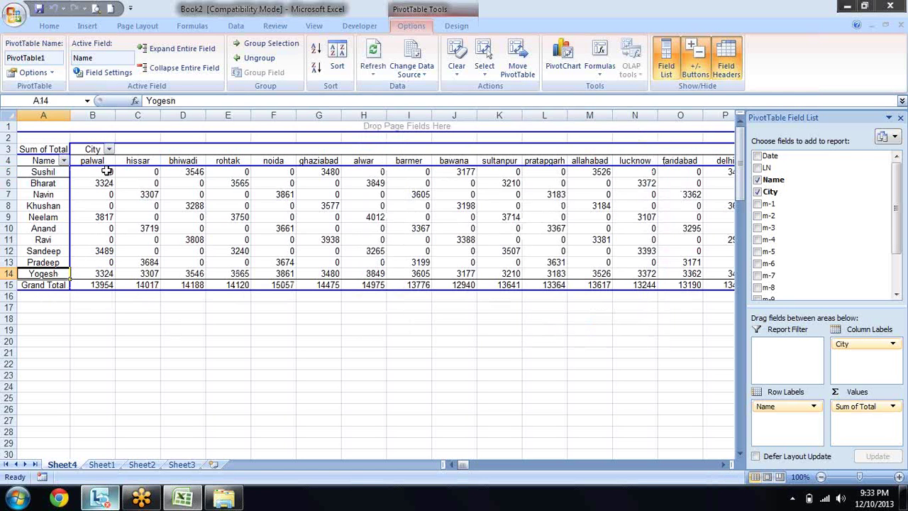
left_click_drag(110, 174, 106, 193)
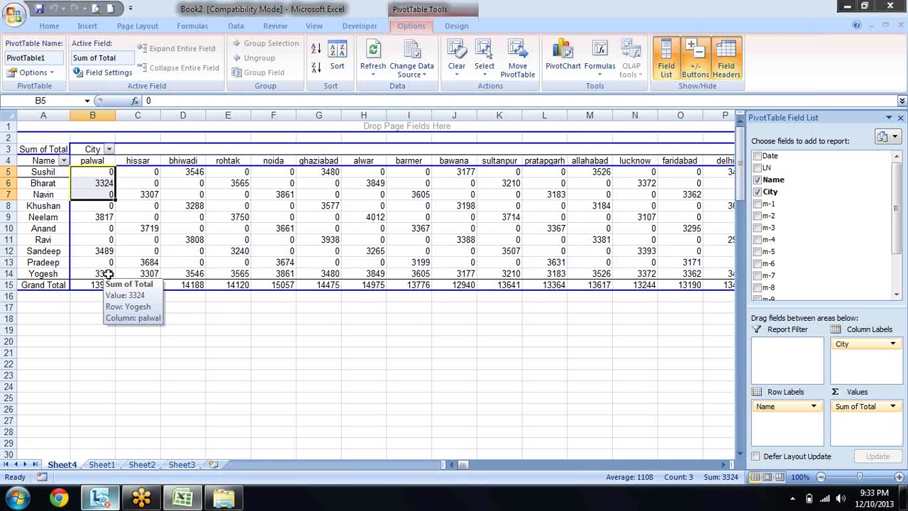
left_click(107, 274)
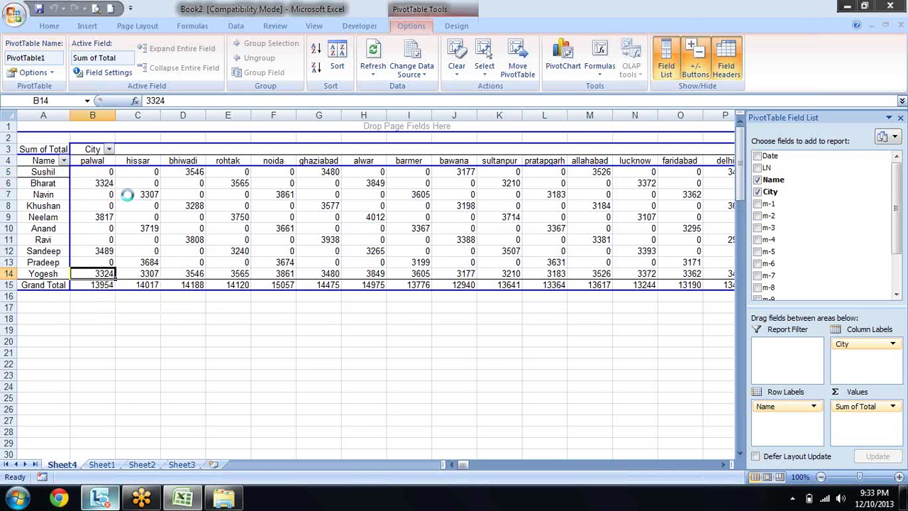
Step: Uncheck Sushil, Bharat and Navin in the Name filter, then review the Yogesh row
left_click(63, 161)
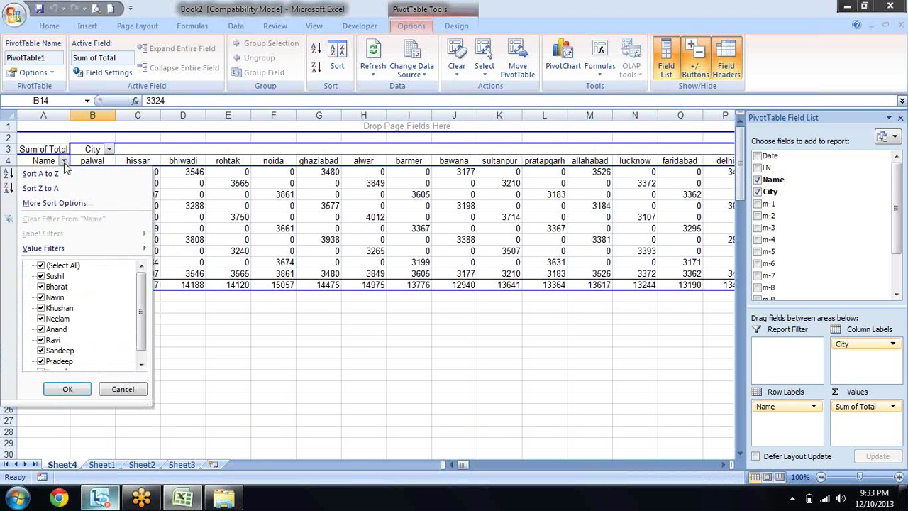
left_click(41, 276)
left_click(40, 287)
left_click(40, 297)
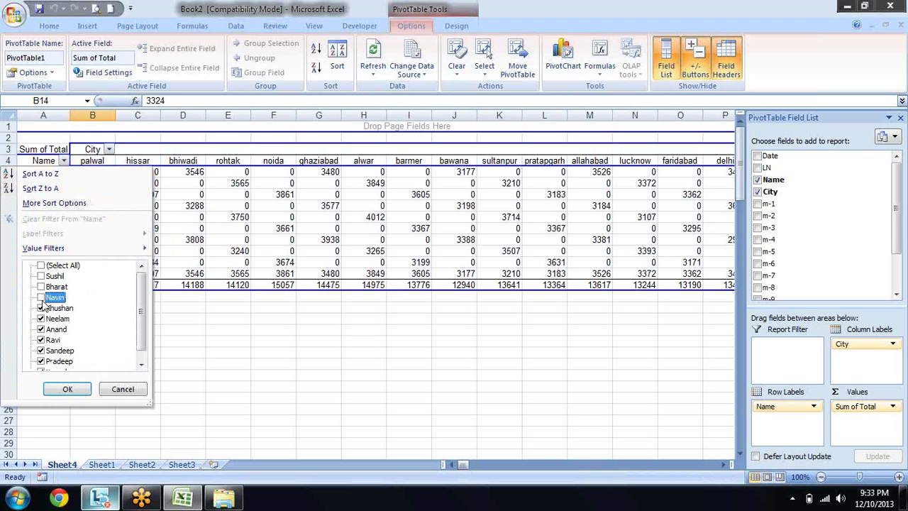
left_click(82, 390)
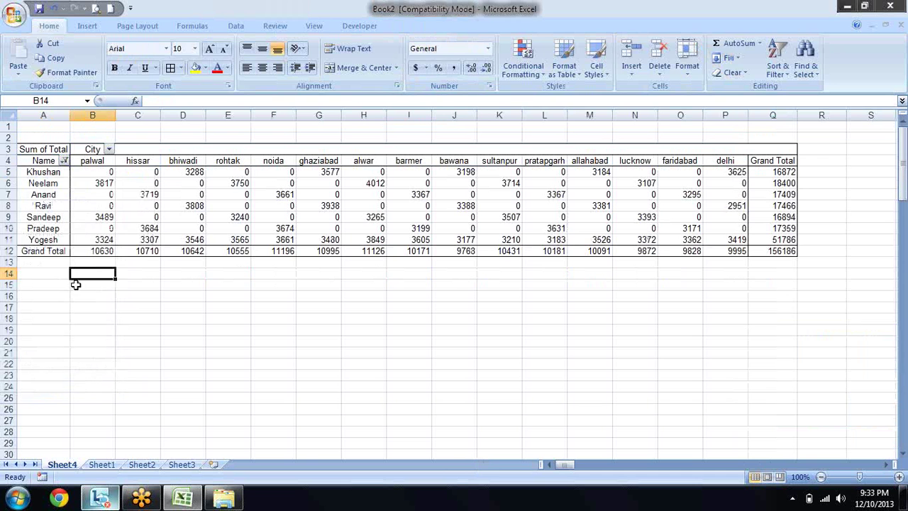
left_click(93, 240)
key("Right")
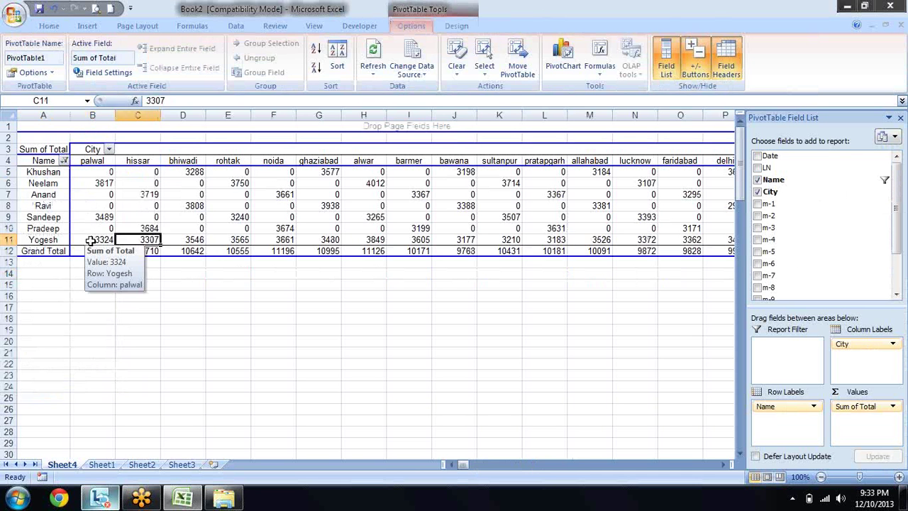
key("Right")
key("Right")
key("Right")
key("Right")
key("Right")
key("Right")
key("Right")
key("Right")
key("Right")
key("Right")
key("Right")
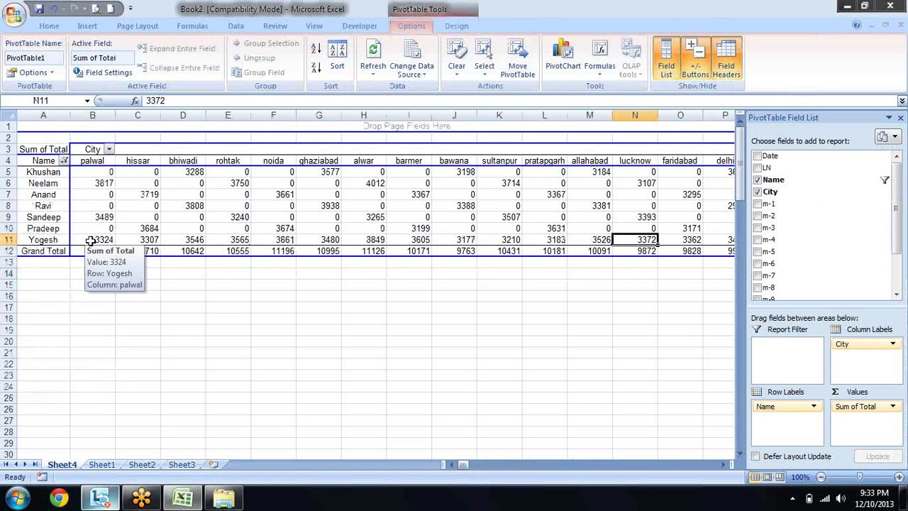
key("Home")
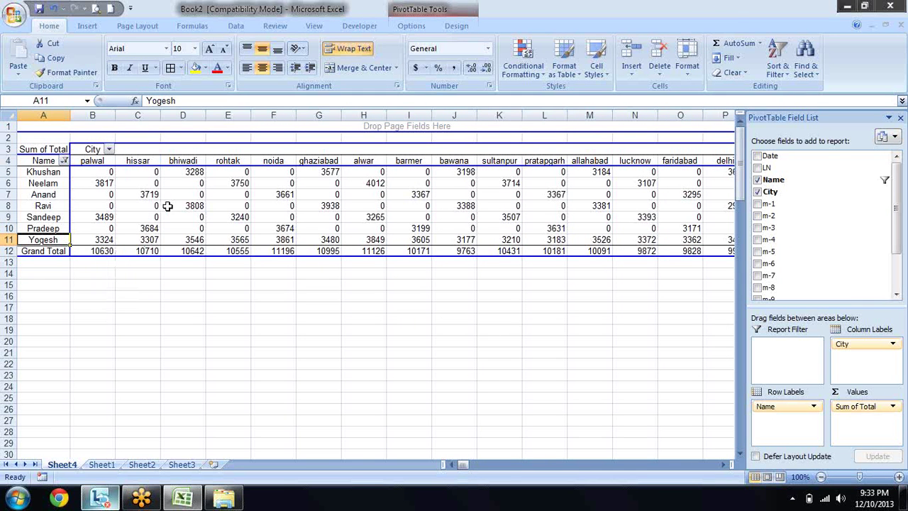
left_click(162, 183)
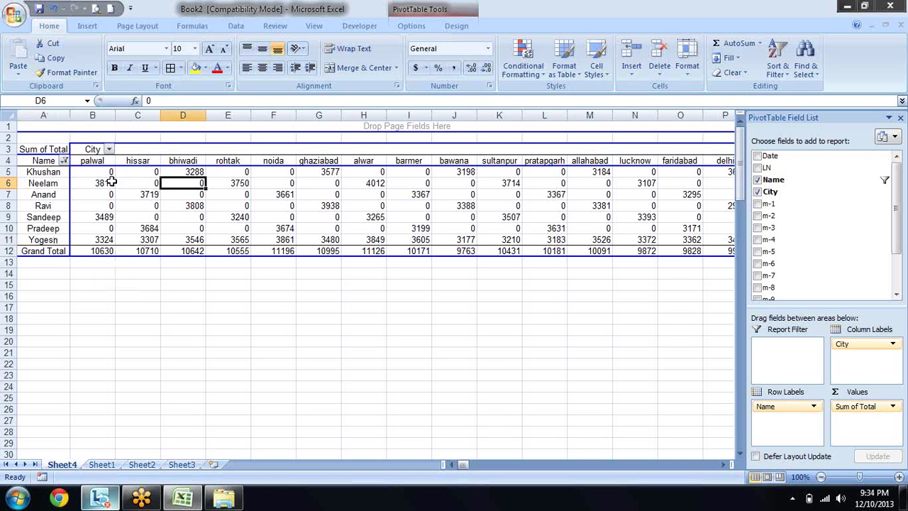
Step: Check (Select All) in the Name filter to show all ten names again
left_click(64, 161)
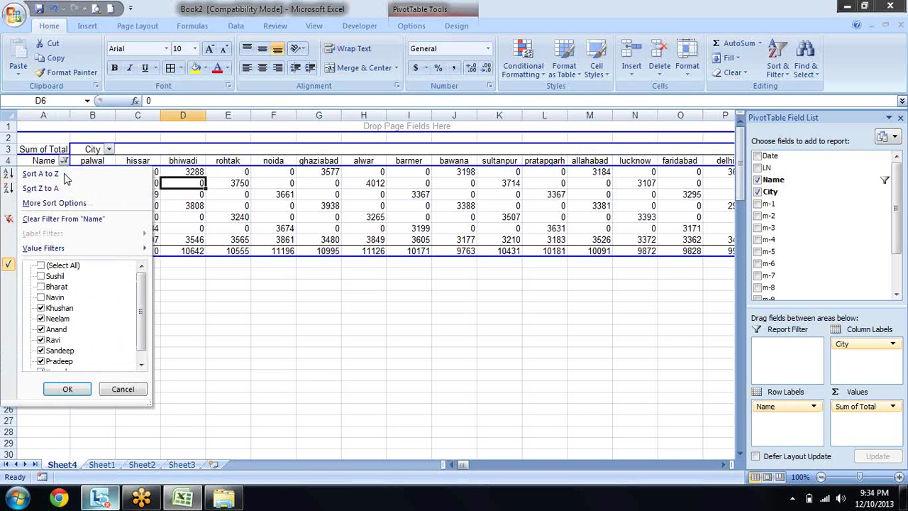
left_click(46, 266)
left_click(43, 266)
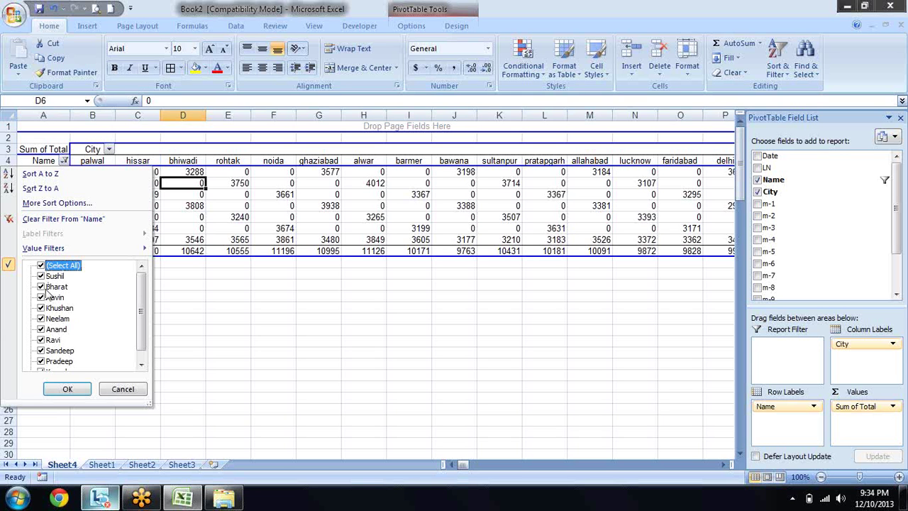
left_click(66, 389)
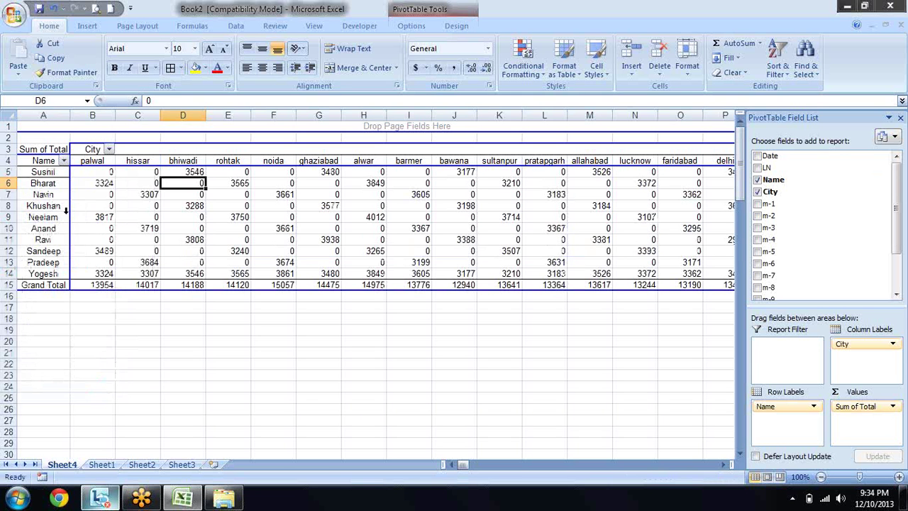
Step: Select the Sushil, Bharat and Navin row labels
left_click(47, 172)
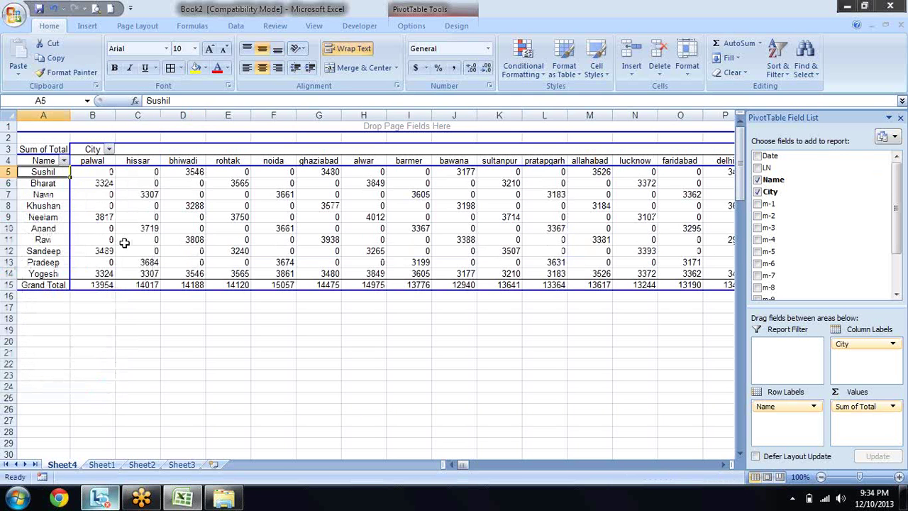
key("Caps_Lock")
key("Down")
key("Down")
key("Up")
key("Up")
key("shift+Down")
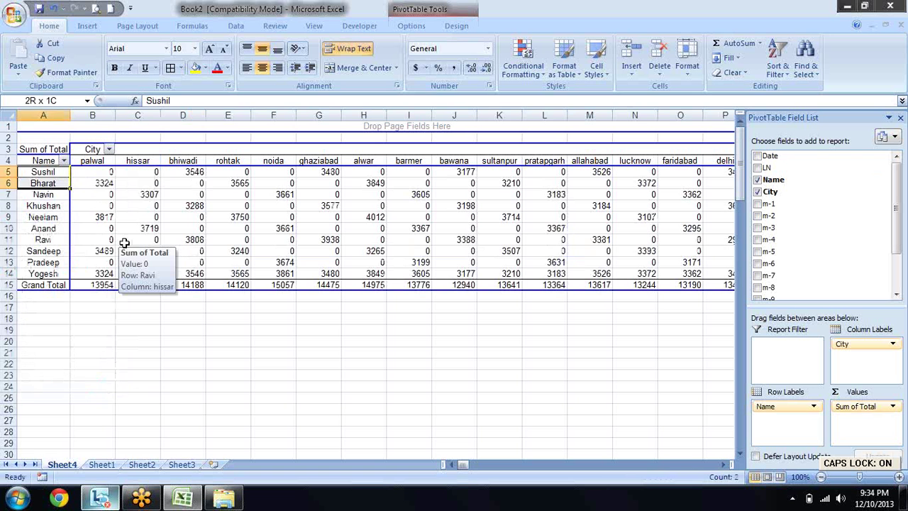
key("shift+Down")
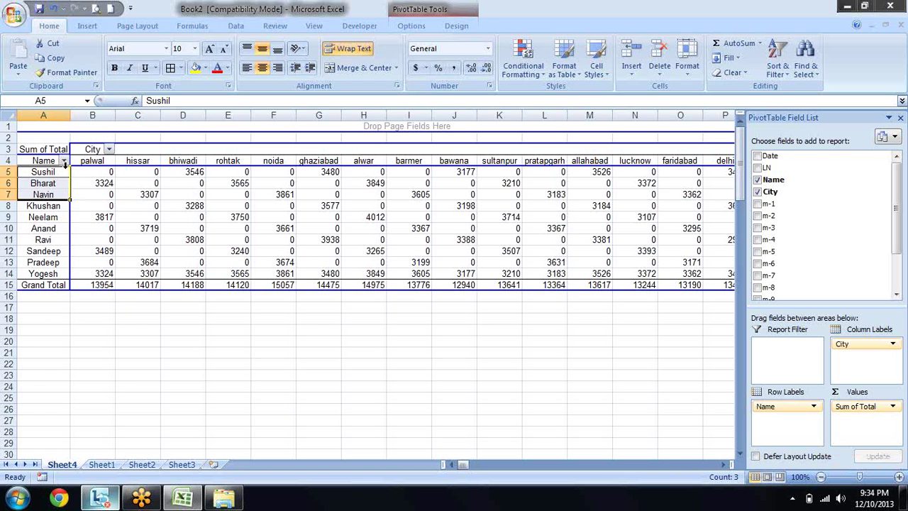
Step: Hide Sushil, Bharat and Navin again through the Name filter
left_click(63, 161)
left_click(41, 276)
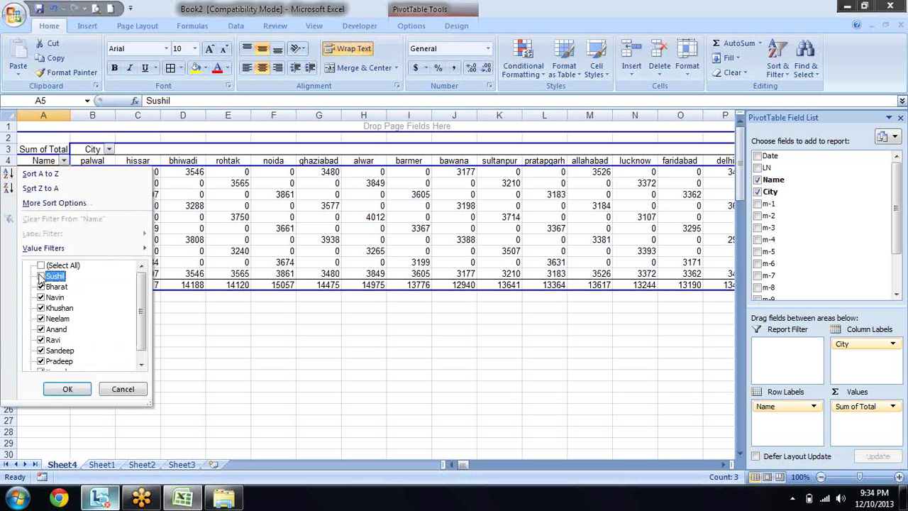
left_click(41, 286)
left_click(40, 298)
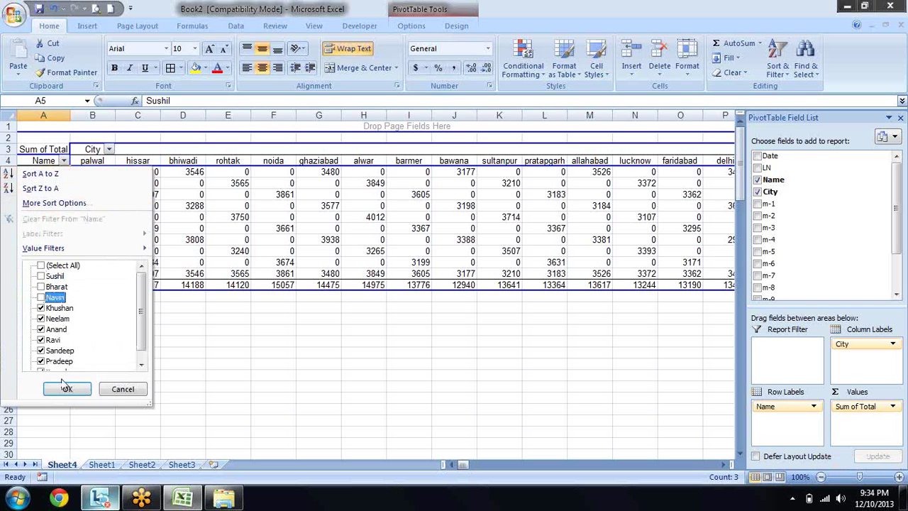
left_click(67, 389)
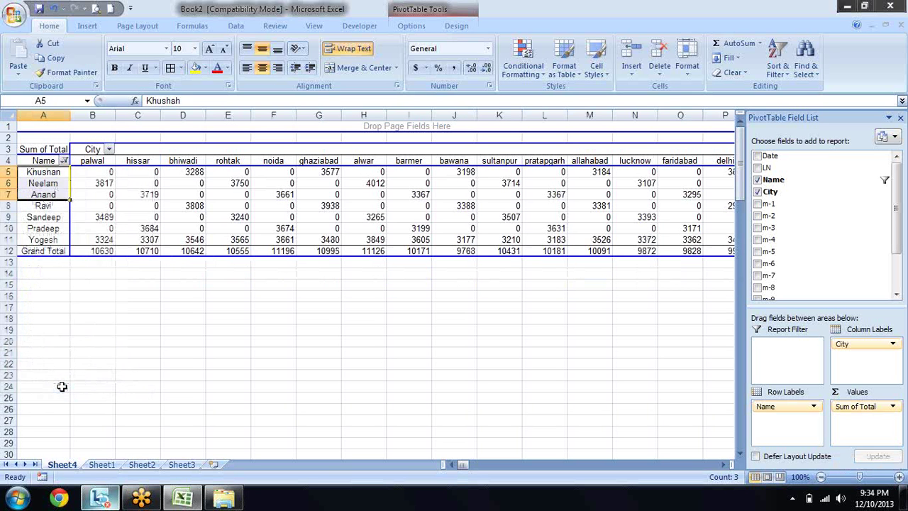
Step: Browse Yogesh's row and the grand totals by city
key("Down")
key("Down")
key("Down")
key("Down")
key("Down")
key("Down")
key("Right")
key("Right")
key("Right")
key("Right")
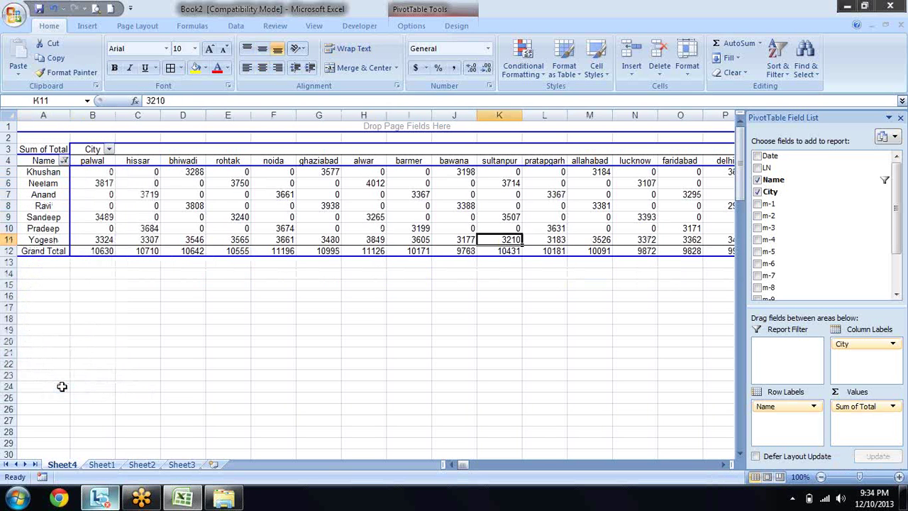
key("Right")
key("Right")
key("Right")
key("Left")
key("Left")
key("Left")
key("Left")
key("Left")
key("Down")
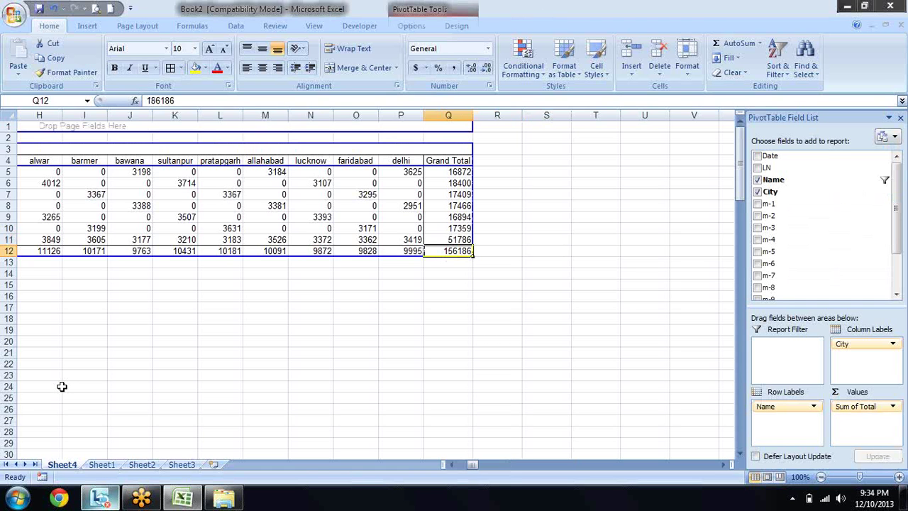
key("Left")
key("Right")
key("Left")
key("Home")
key("Up")
key("Up")
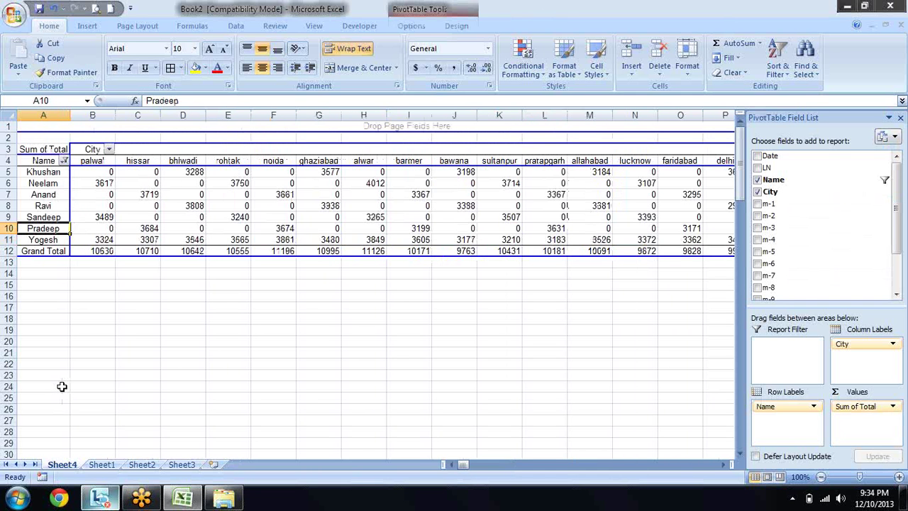
key("Up")
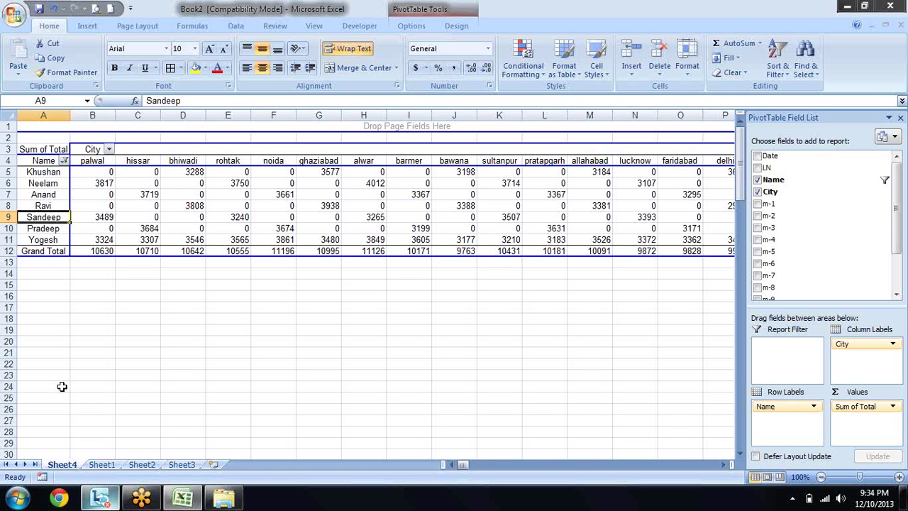
Step: Tick every name in the Name filter so all rows show once more
left_click(64, 160)
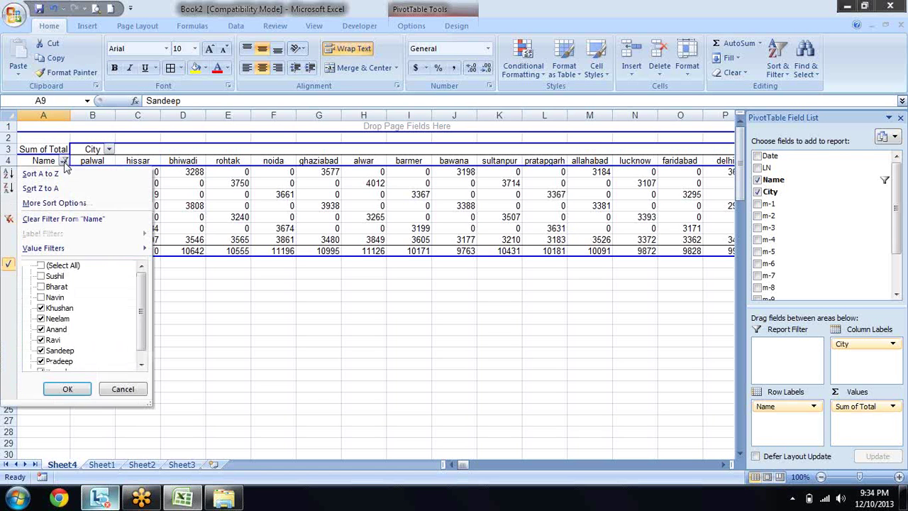
left_click(40, 265)
left_click(64, 390)
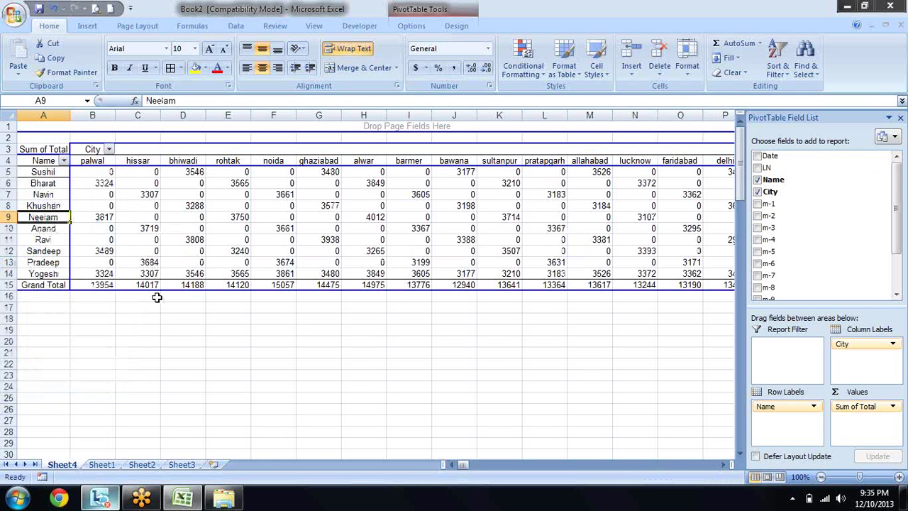
Step: Group the names Sushil through Neelam (A5:A9) into Group1
left_click(47, 174)
left_click_drag(48, 174, 51, 197)
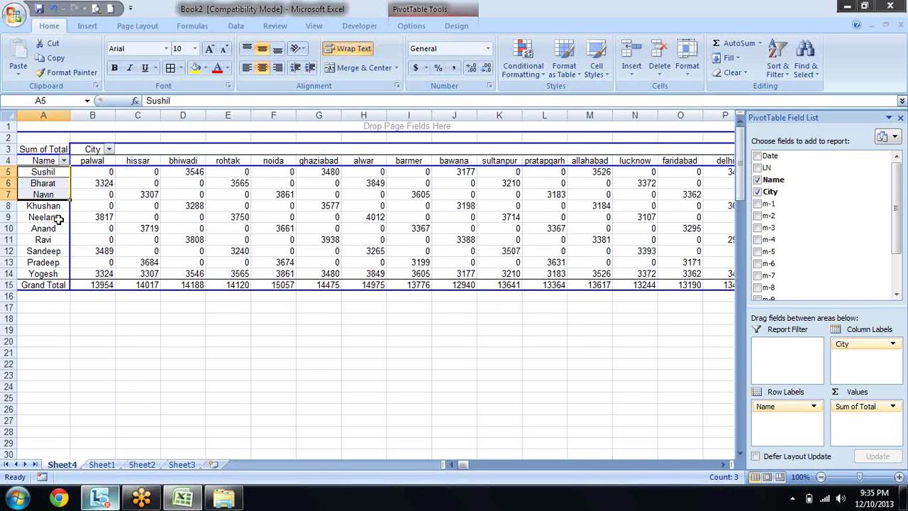
left_click_drag(58, 220, 51, 165)
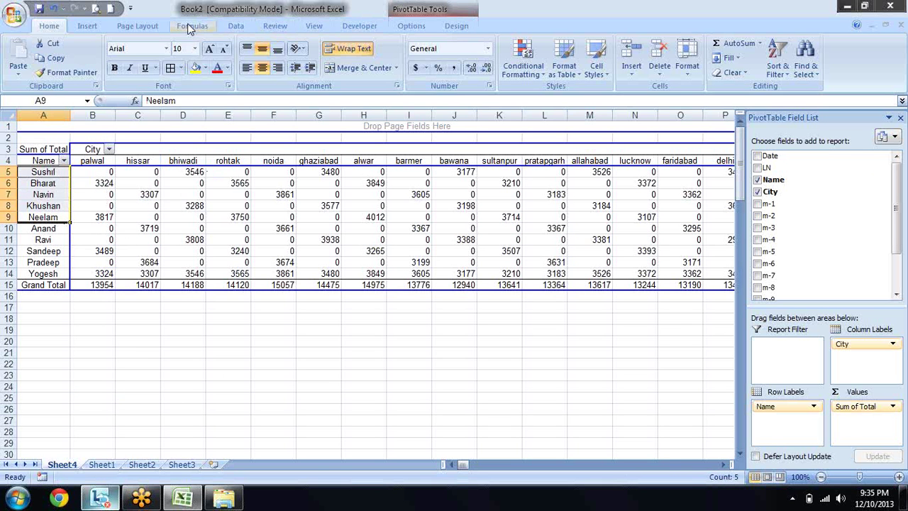
left_click(413, 26)
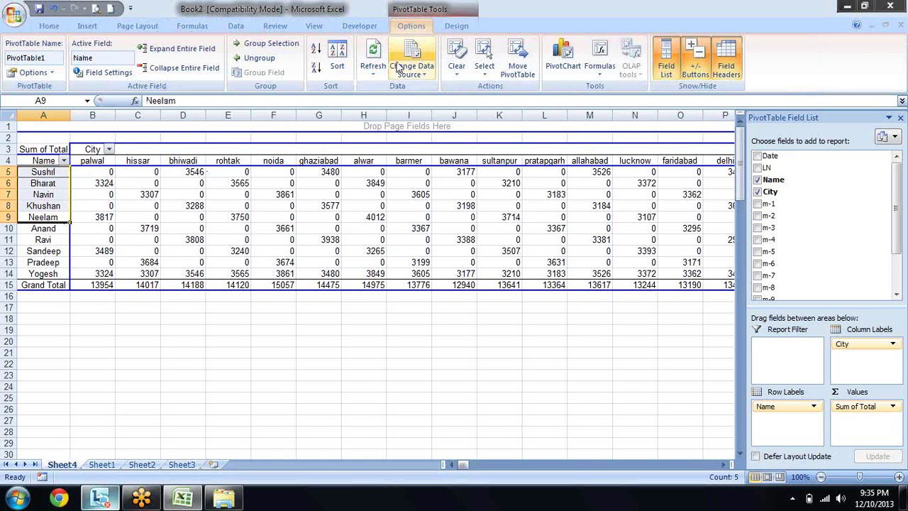
left_click(268, 44)
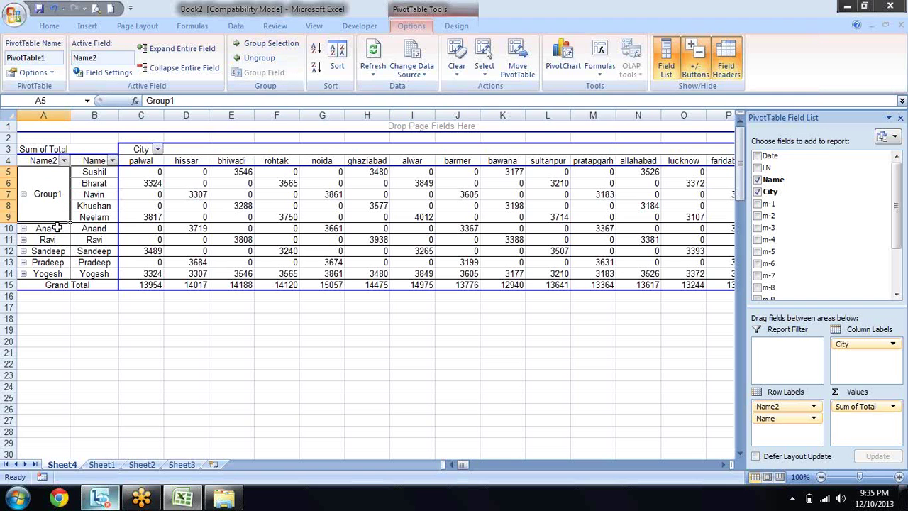
Step: Group Anand through Yogesh into Group2 and collapse to the two group totals
left_click_drag(58, 228, 64, 273)
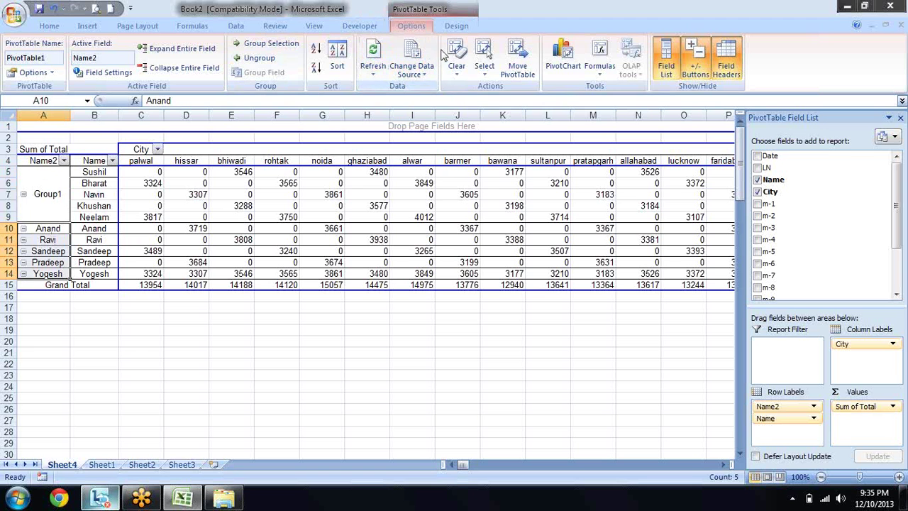
left_click(266, 46)
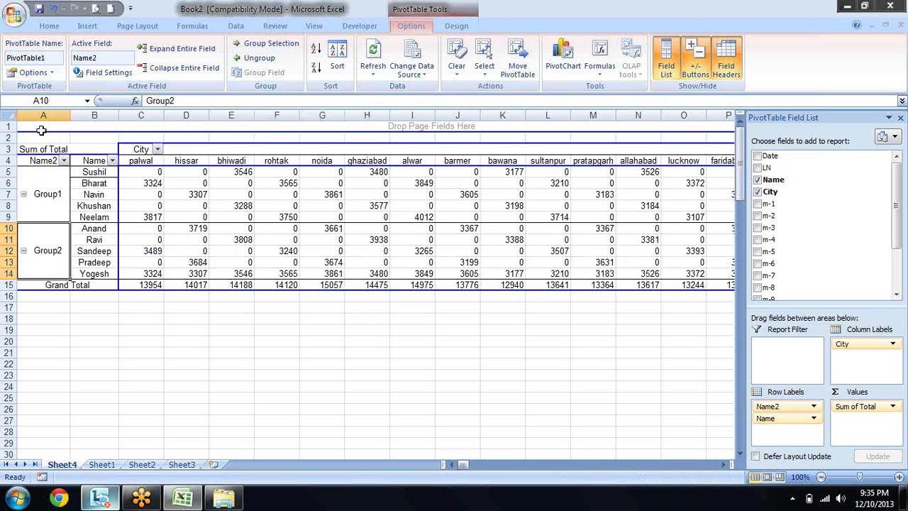
left_click(183, 68)
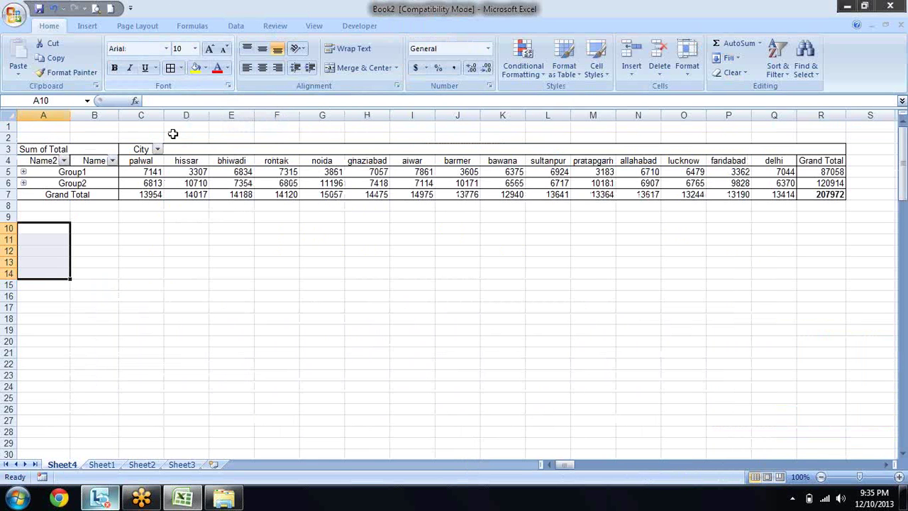
mouse_move(141, 183)
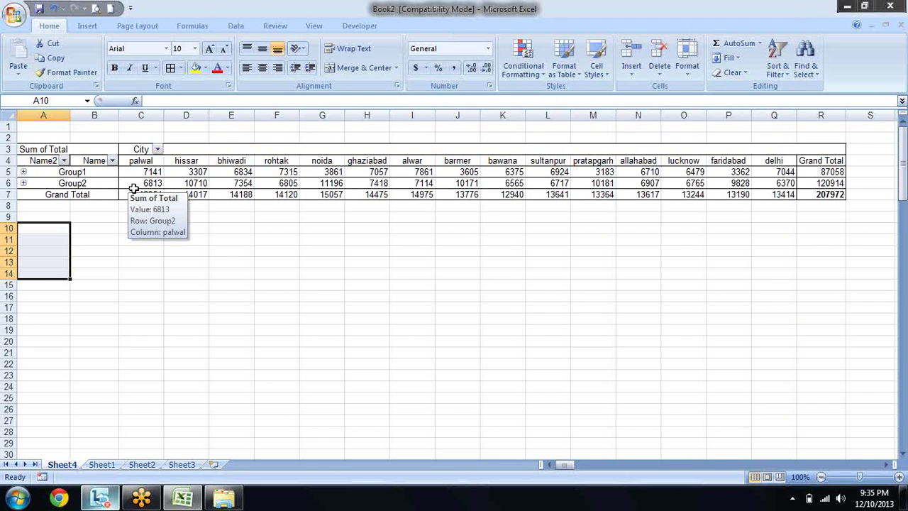
Step: Undo the collapse to show names under Group1 and Group2, then select the palwal through rohtak headings
key("ctrl+z")
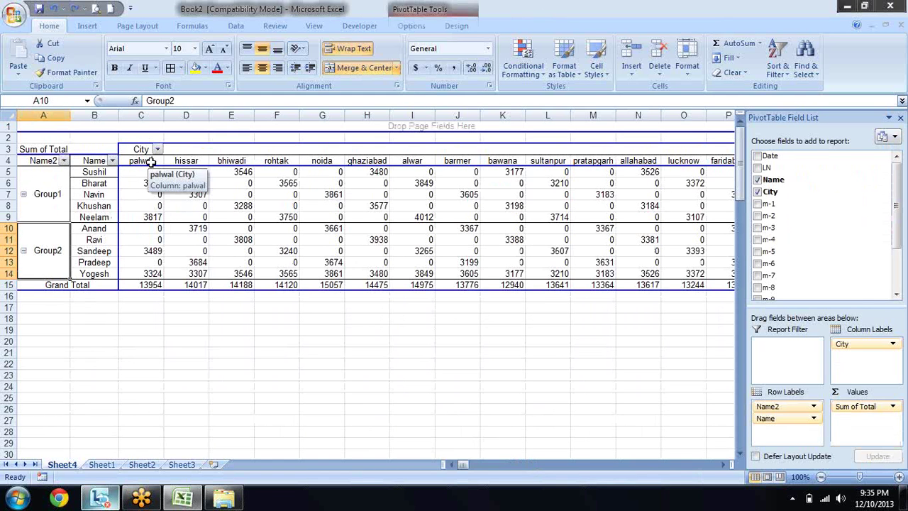
left_click_drag(154, 163, 438, 161)
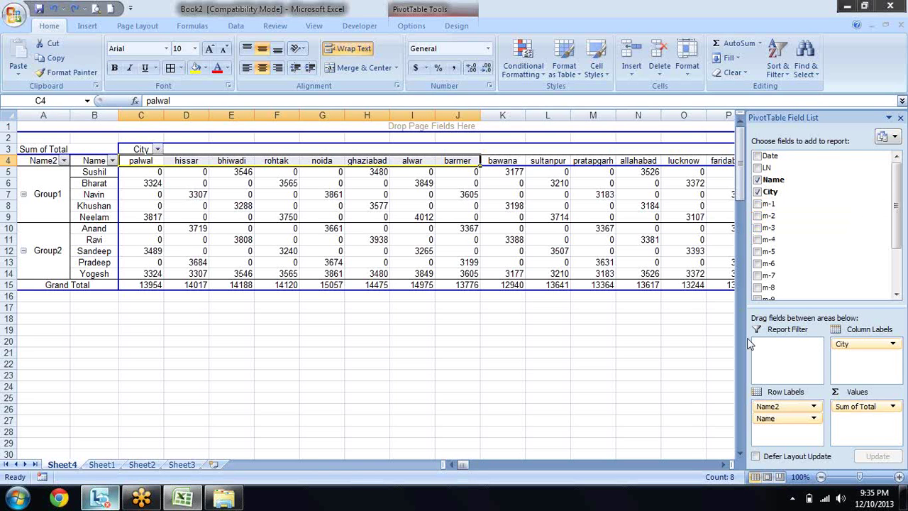
left_click(259, 206)
mouse_move(149, 161)
left_mouse_down()
mouse_move(307, 167)
mouse_move(292, 161)
left_mouse_up()
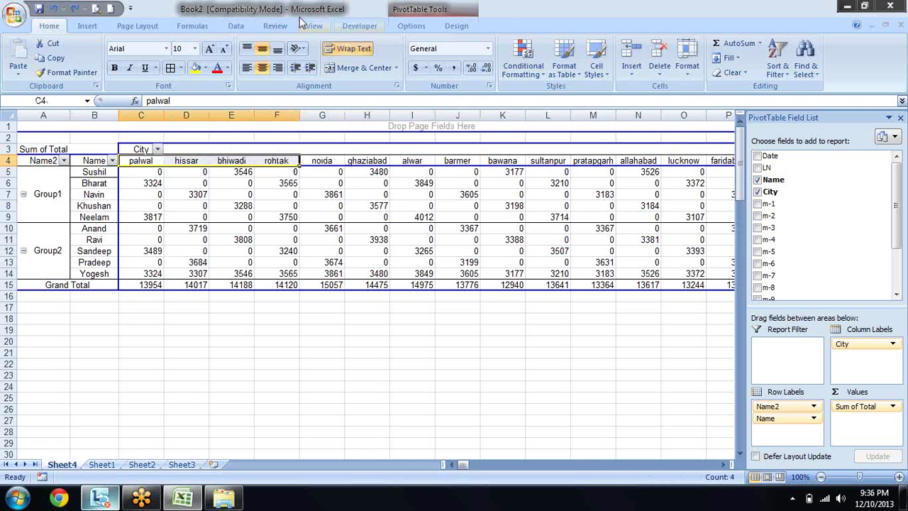
Step: Group the palwal, hissar, bhiwadi and rohtak columns and name the group 'Haryana'
left_click(417, 27)
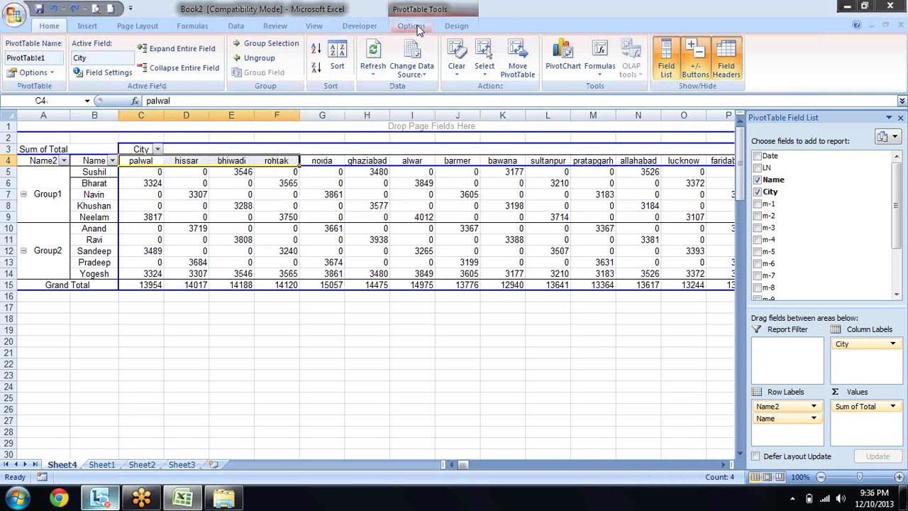
left_click(283, 45)
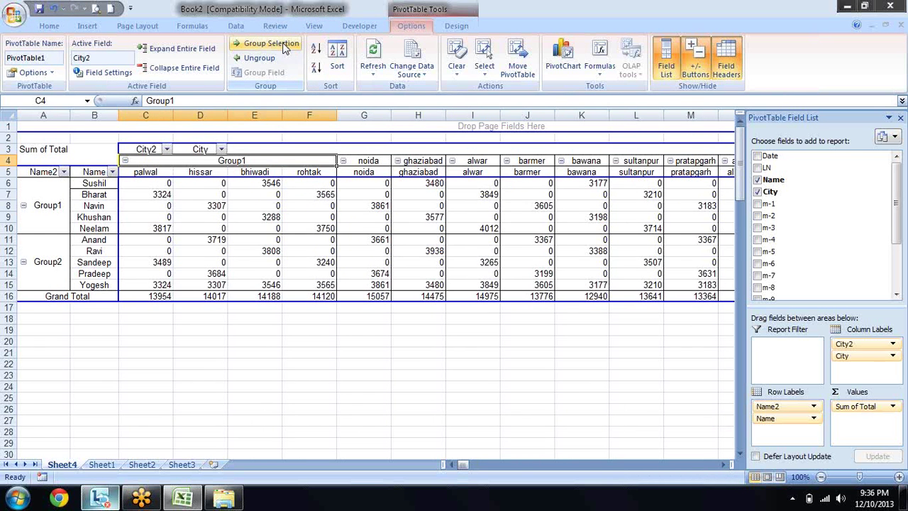
type("hAR")
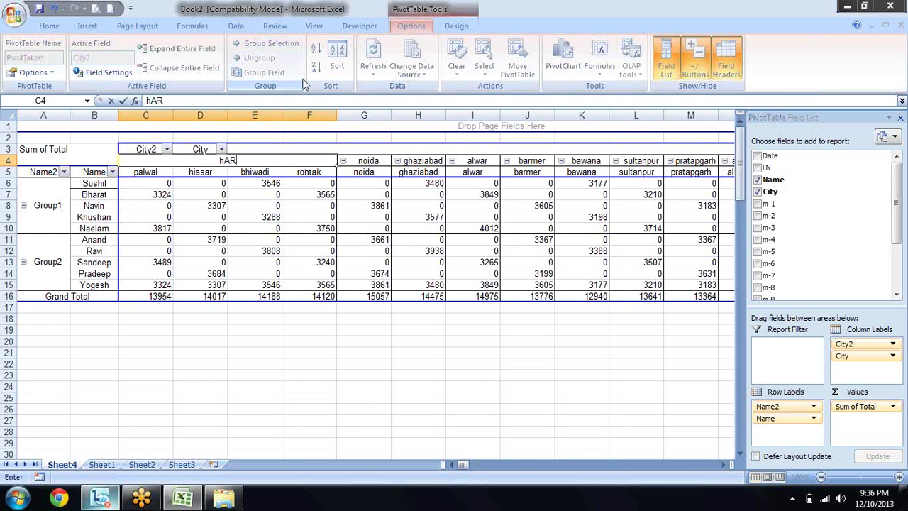
key("BackSpace")
key("BackSpace")
key("BackSpace")
key("Caps_Lock")
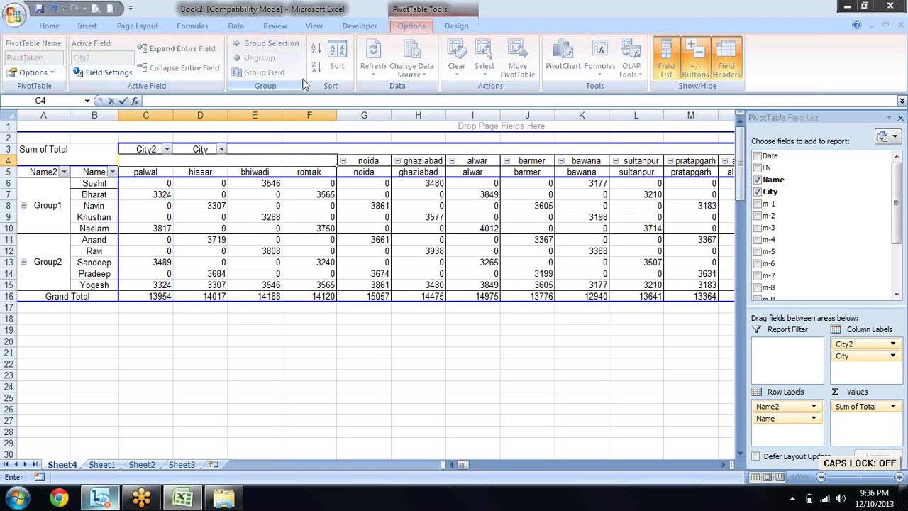
type("Harya")
type("na")
key("Return")
Step: Collapse Haryana into a single total column and reselect its heading
left_click(126, 163)
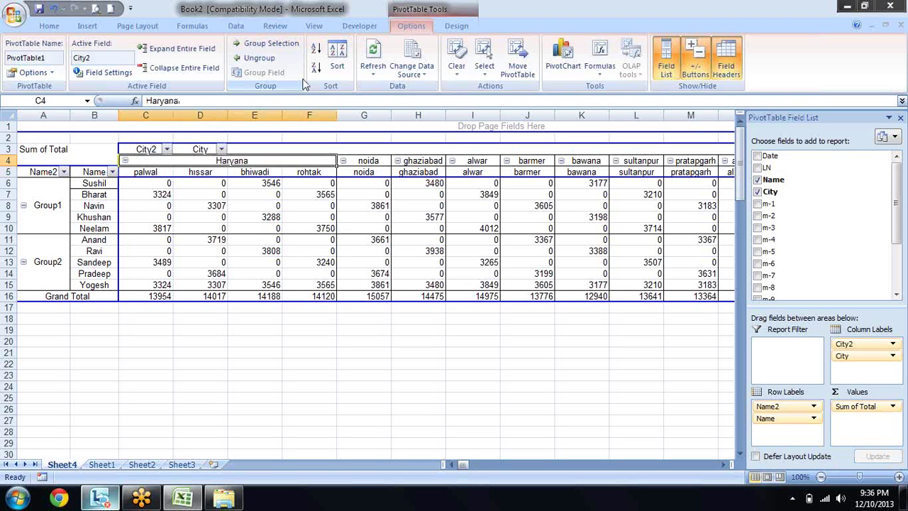
left_click(125, 161)
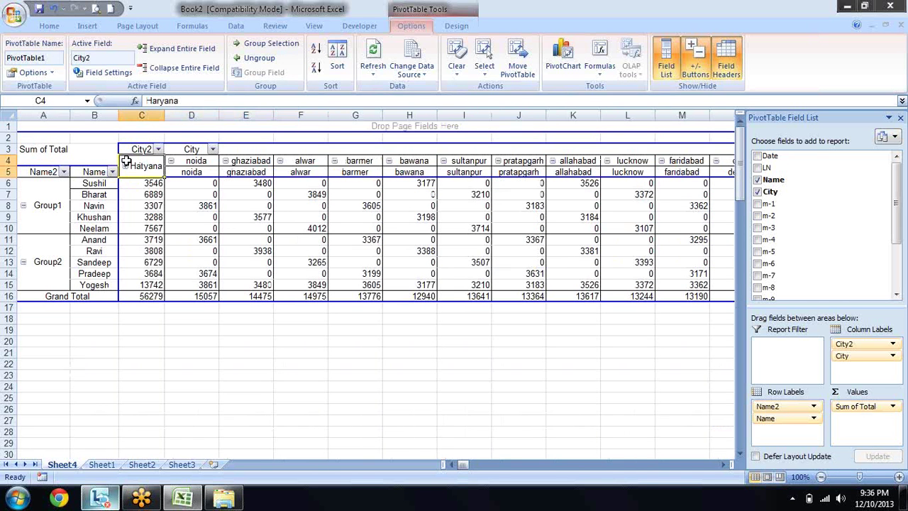
left_click_drag(154, 192, 149, 275)
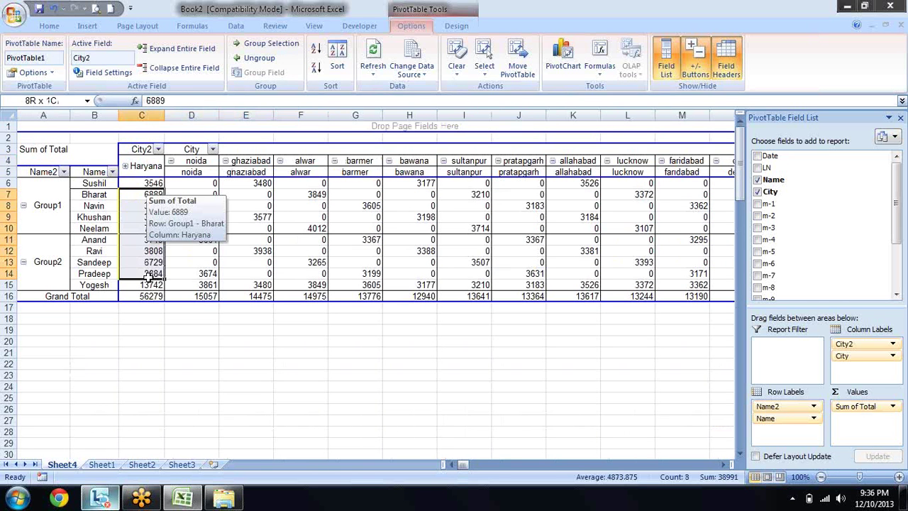
left_click(188, 320)
left_click(147, 171)
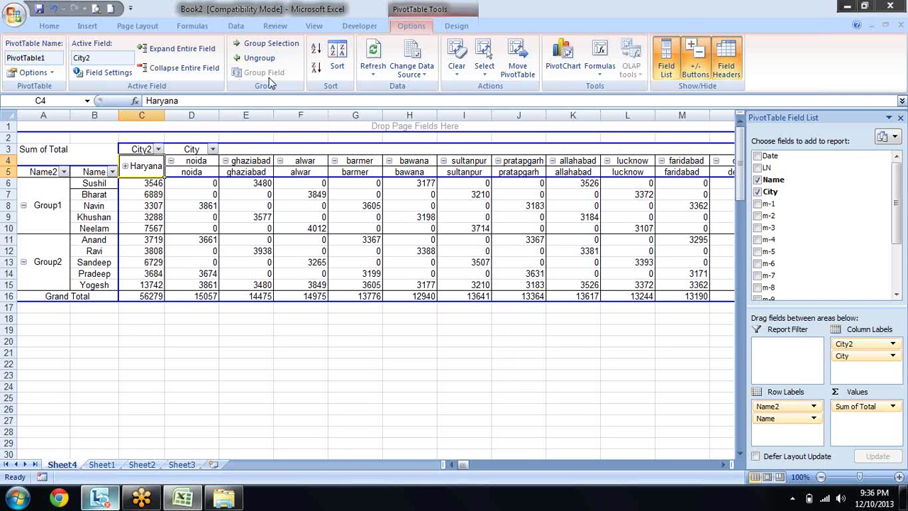
Step: Expand the Haryana group into palwal, hissar, bhiwadi and rohtak columns and open Formulas
left_click(125, 167)
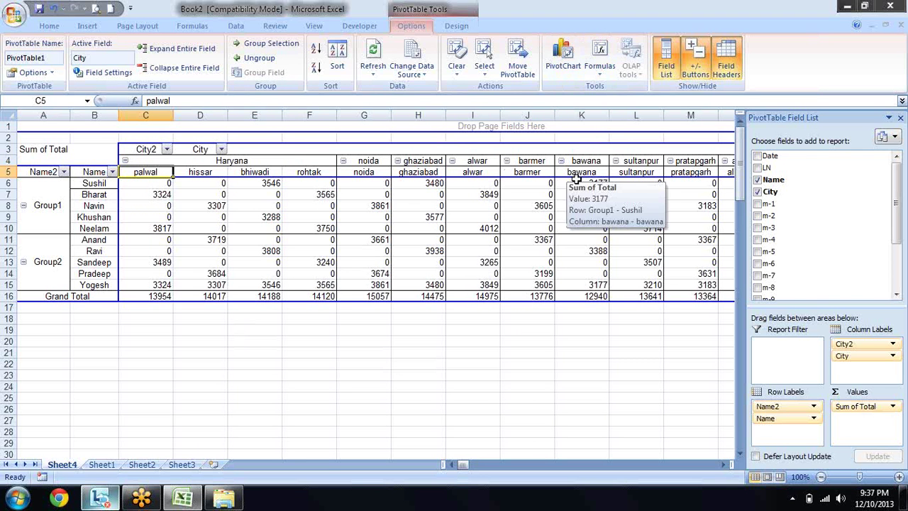
left_click(604, 74)
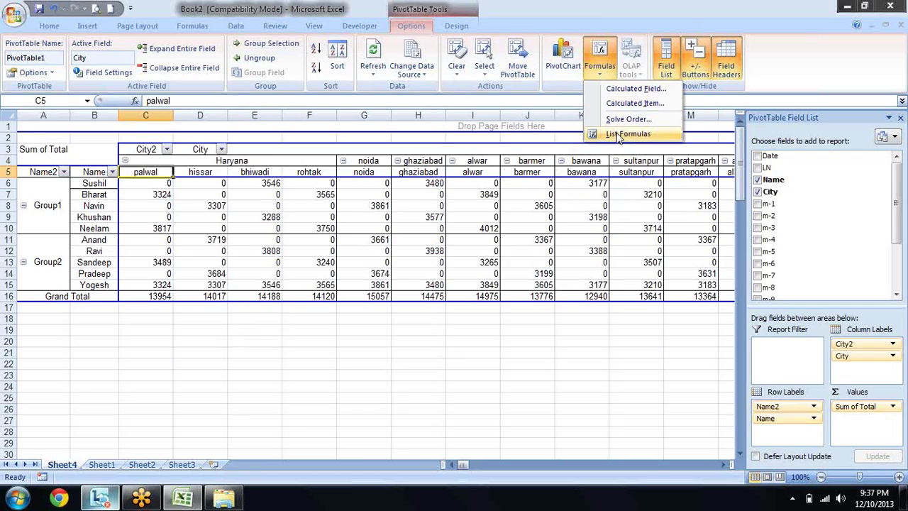
Step: List the pivot formulas on a new sheet and review Total and Yogesh =Sushil +Bharat +Navin, then delete it
left_click(619, 135)
key("Down")
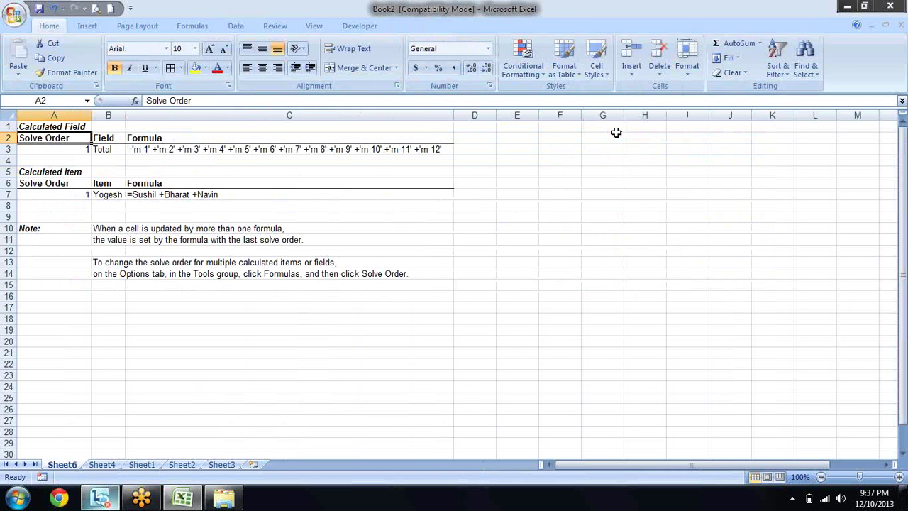
key("Down")
key("Right")
key("Right")
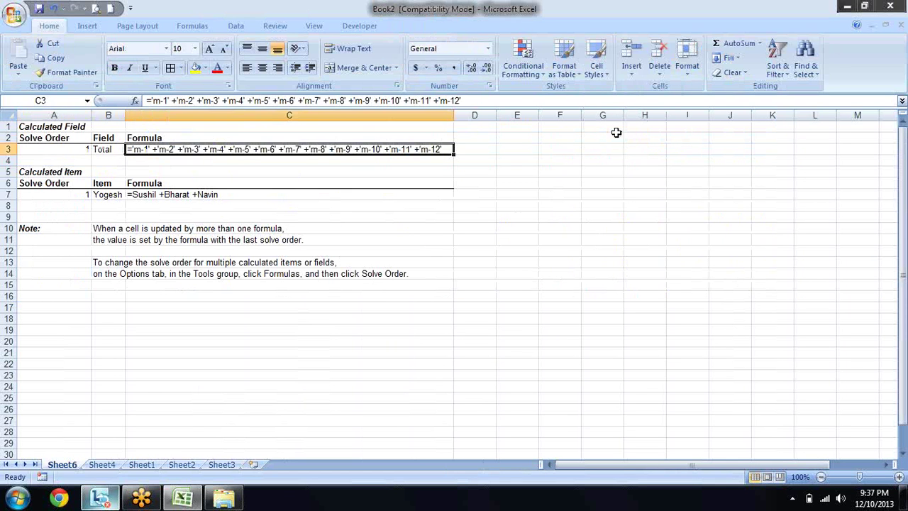
key("Left")
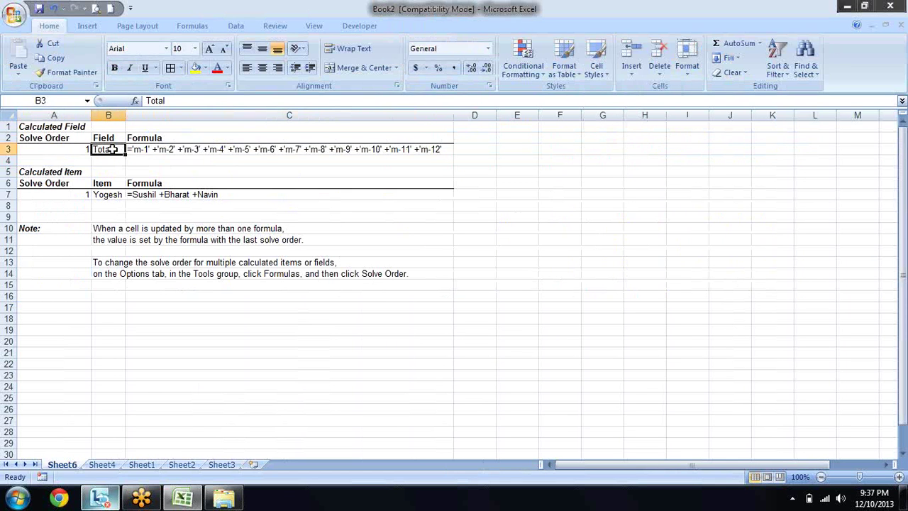
left_click(142, 148)
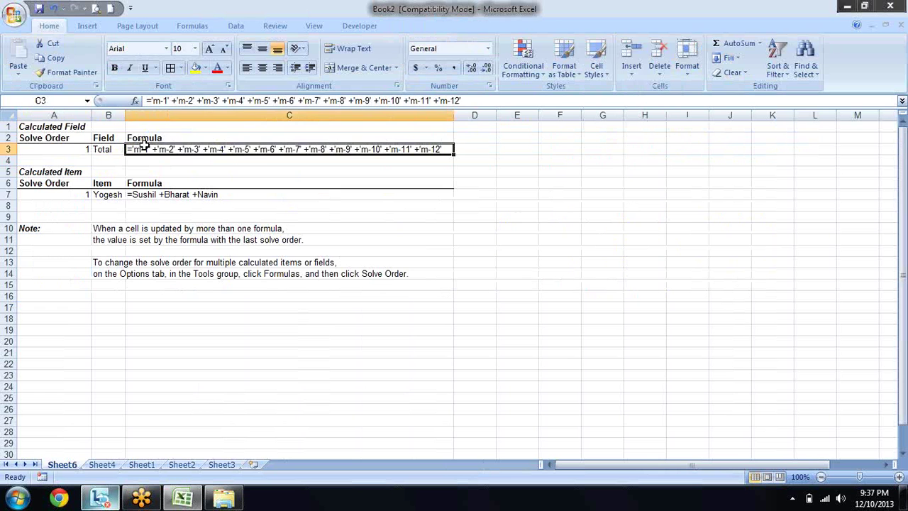
left_click(121, 196)
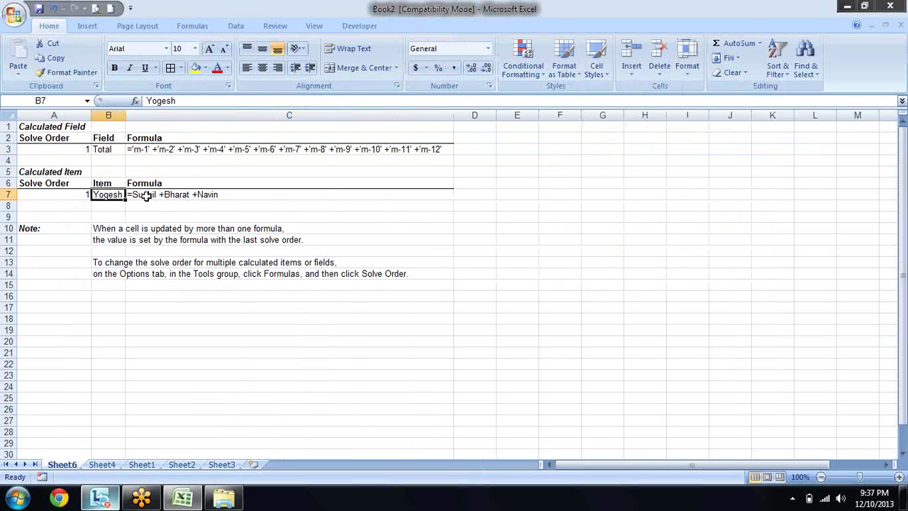
left_click(147, 196)
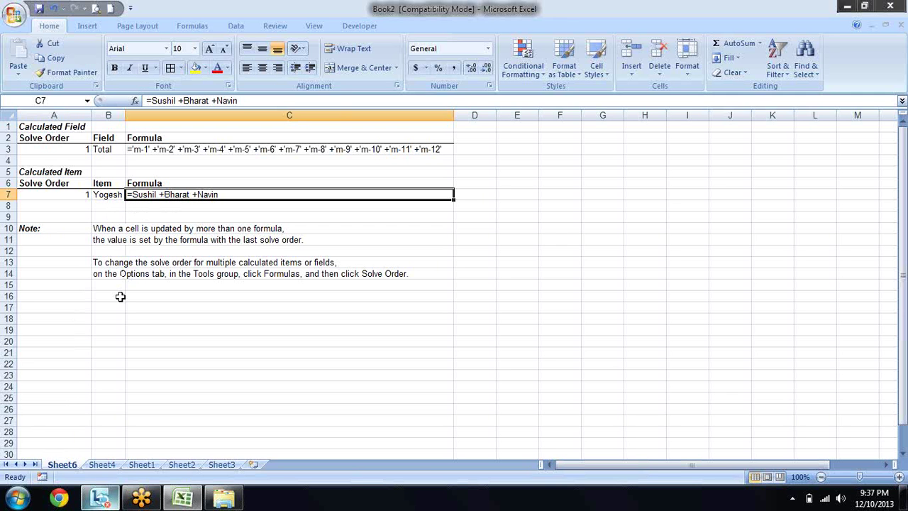
key("alt+e")
Step: Confirm deleting the formula sheet, then ungroup Group1 and Group2 back into individual names
key("l")
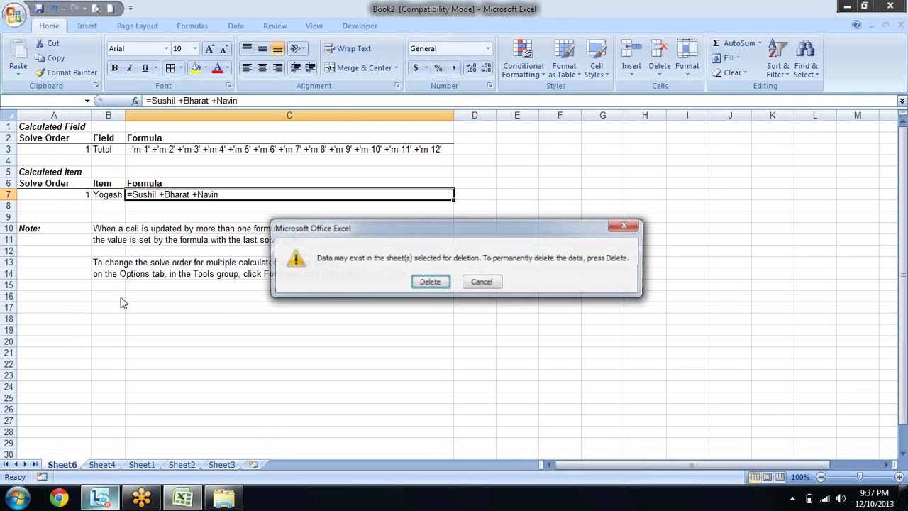
key("Return")
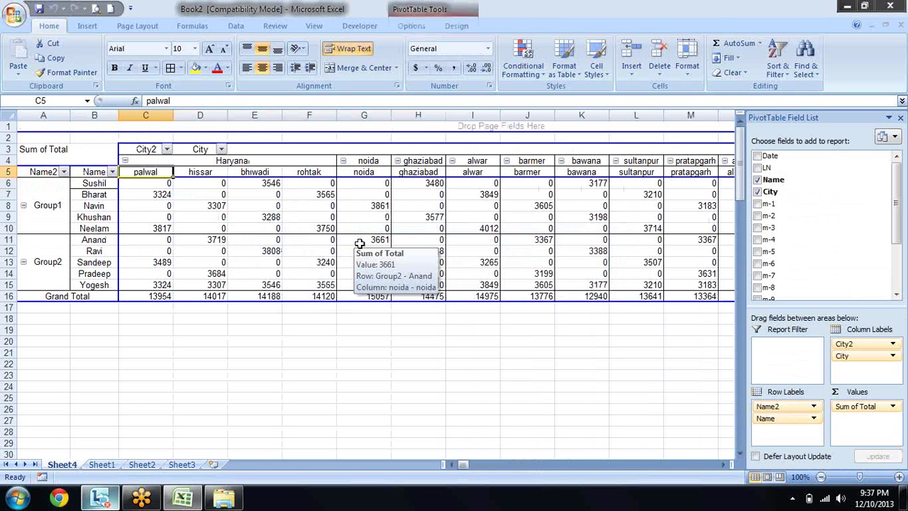
left_click(28, 193)
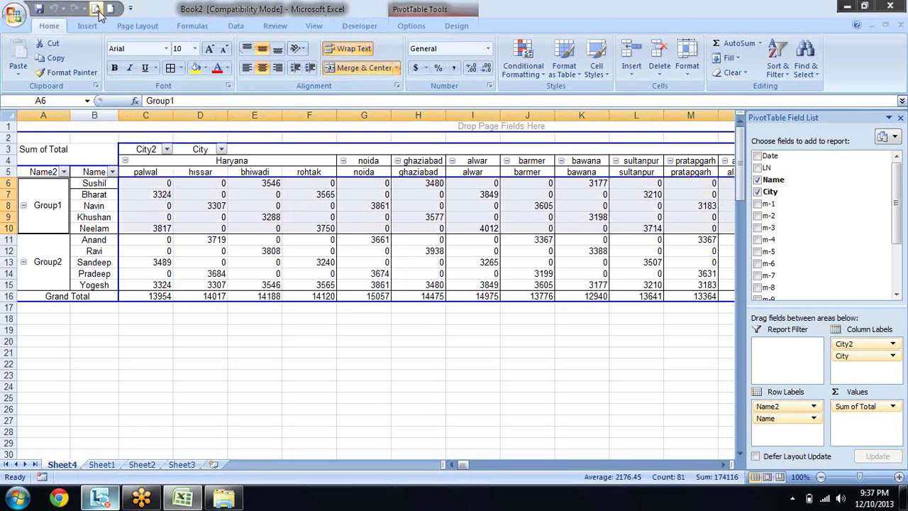
left_click(394, 26)
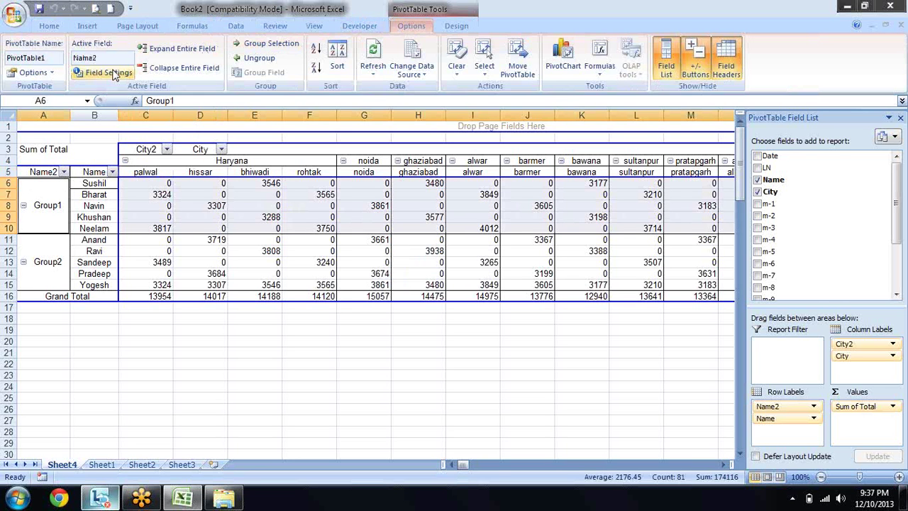
left_click(263, 62)
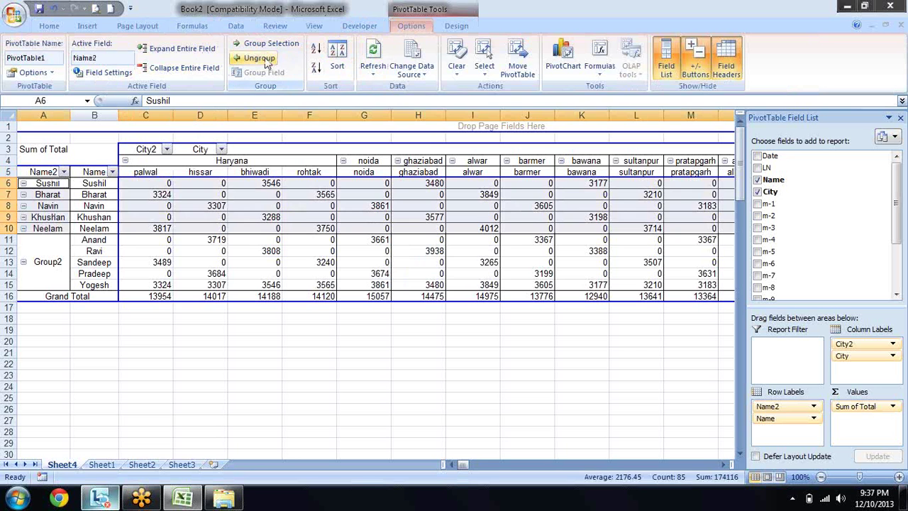
left_click(56, 267)
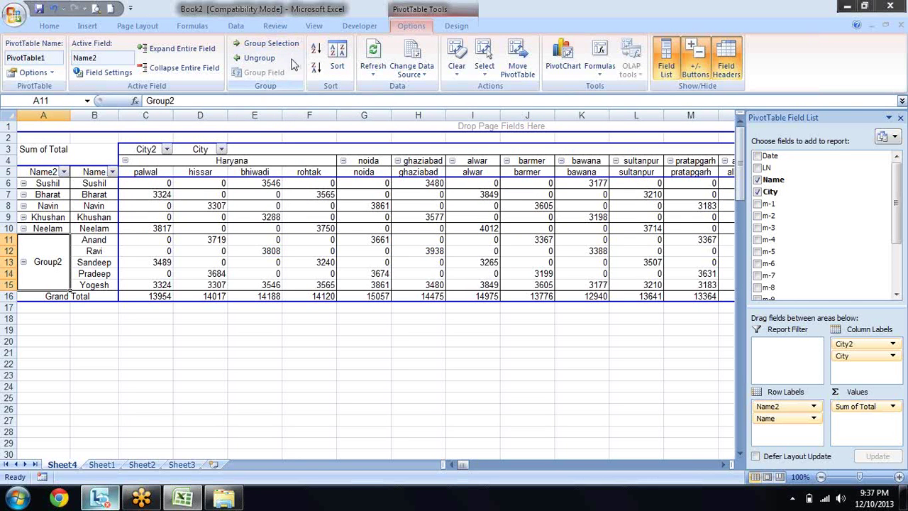
left_click(257, 59)
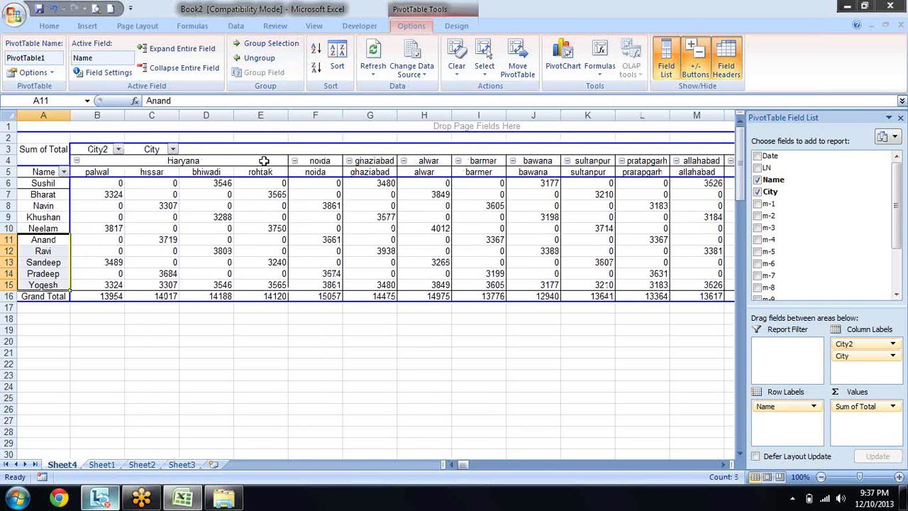
left_click(263, 159)
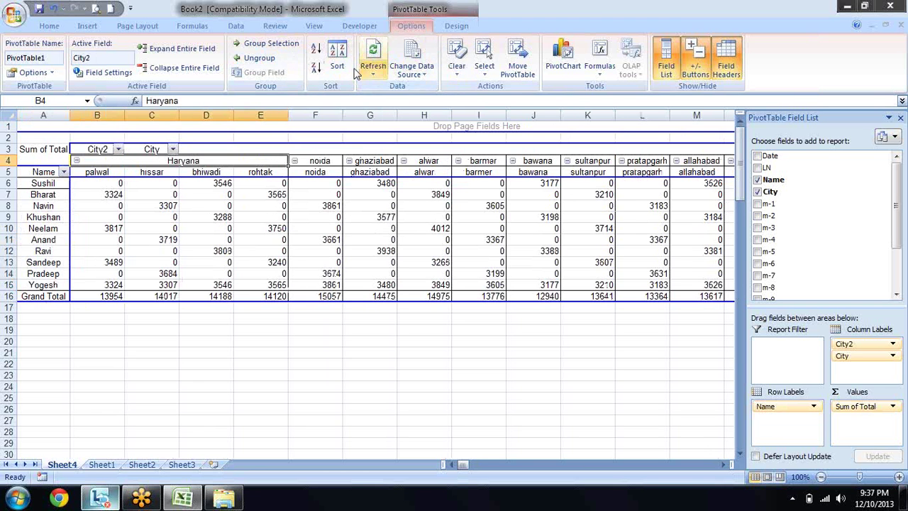
Step: Ungroup Haryana and move City from Column Labels into the Report Filter
left_click(276, 60)
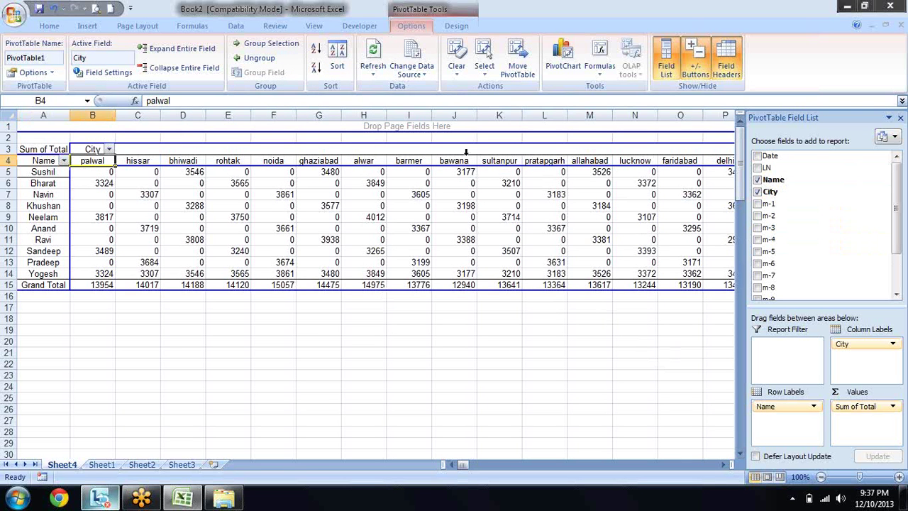
left_click_drag(850, 344, 792, 358)
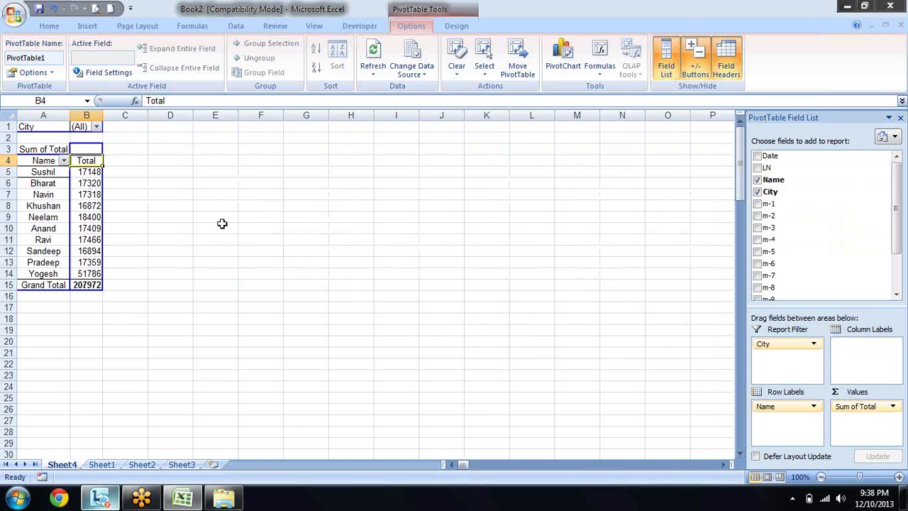
Step: Filter the pivot by a single city, first bhiwadi, then noida
left_click(141, 196)
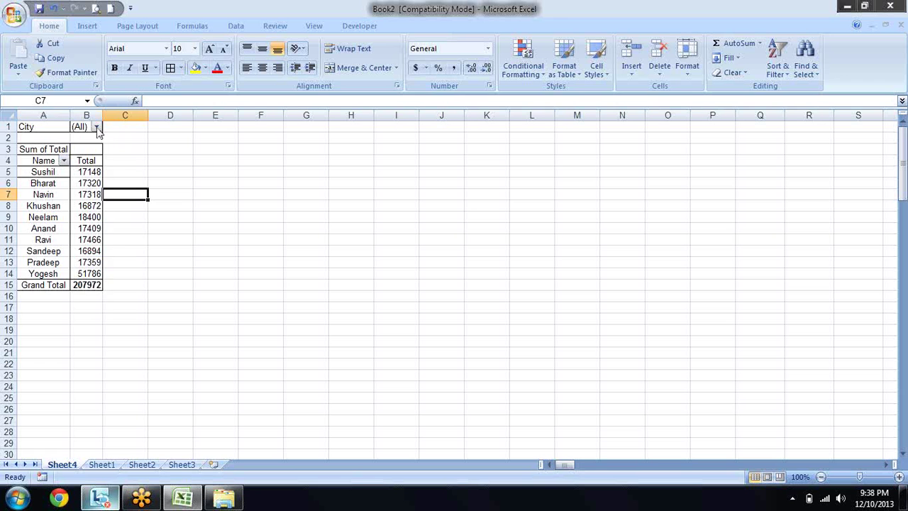
left_click(96, 128)
left_click(32, 153)
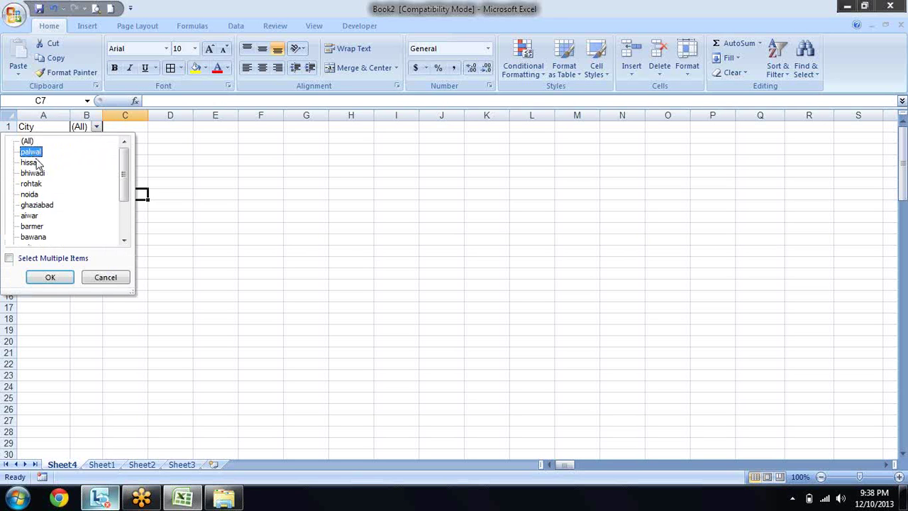
left_click(52, 276)
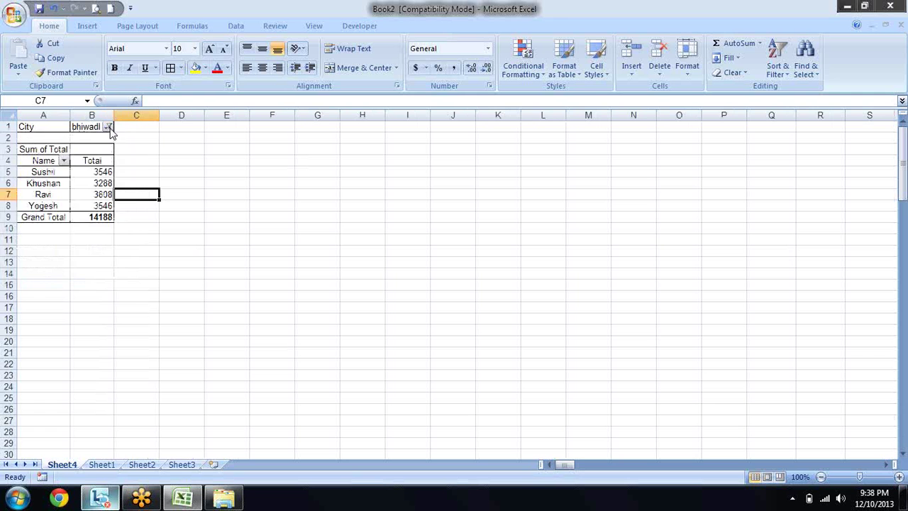
left_click(108, 127)
left_click(29, 194)
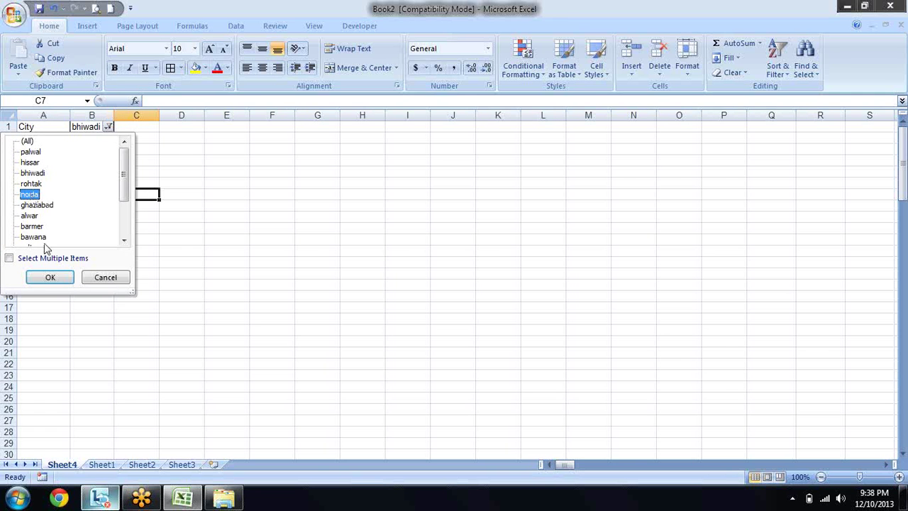
left_click(50, 277)
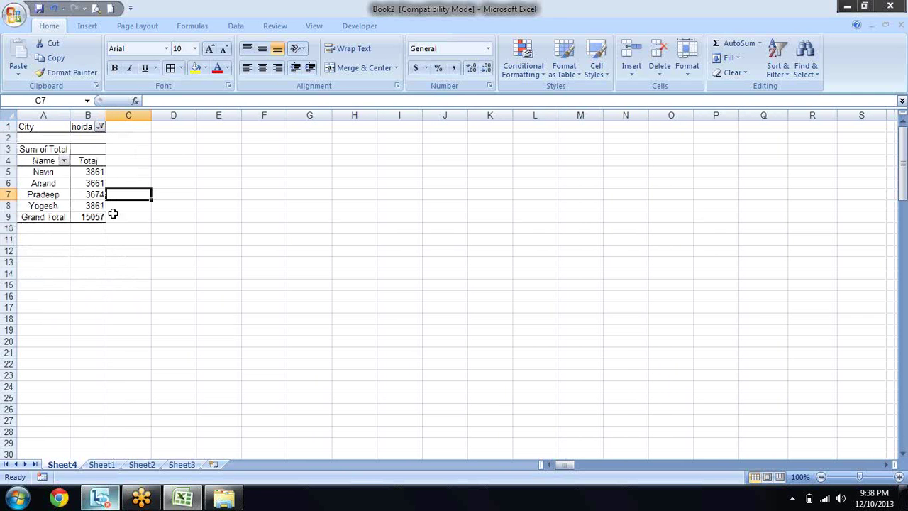
Step: Filter to palwal, hissar and noida together, then restore all cities
left_click(101, 127)
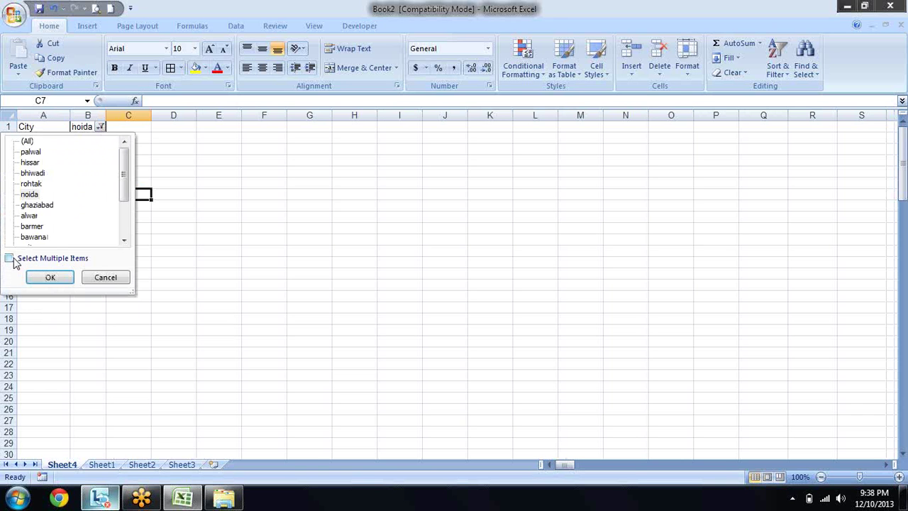
left_click(10, 259)
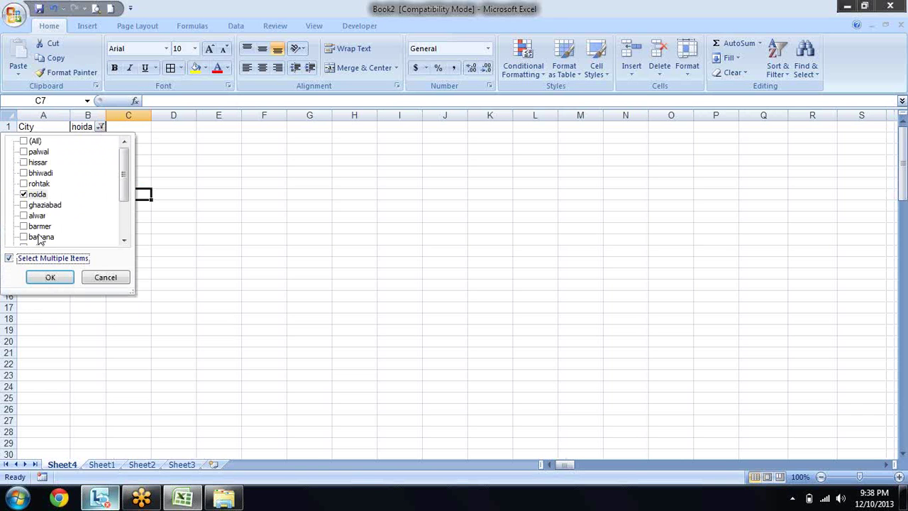
left_click(23, 163)
left_click(24, 152)
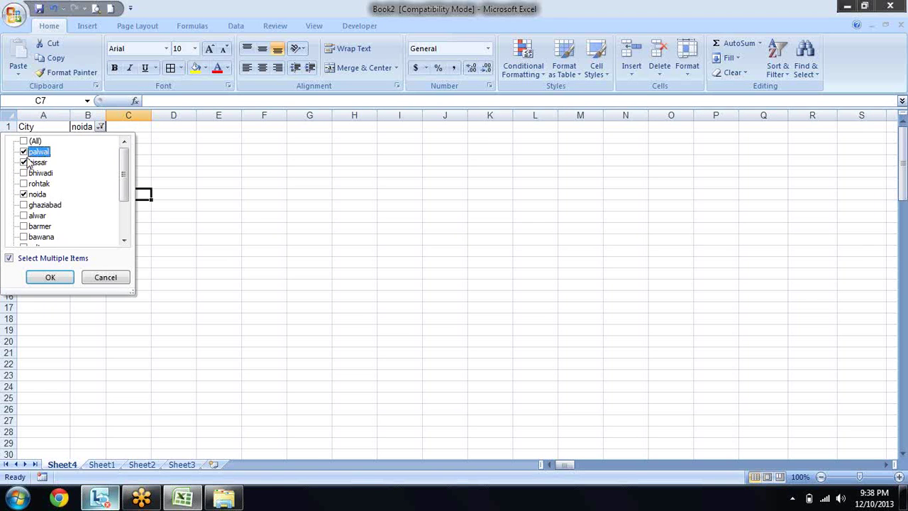
left_click(51, 277)
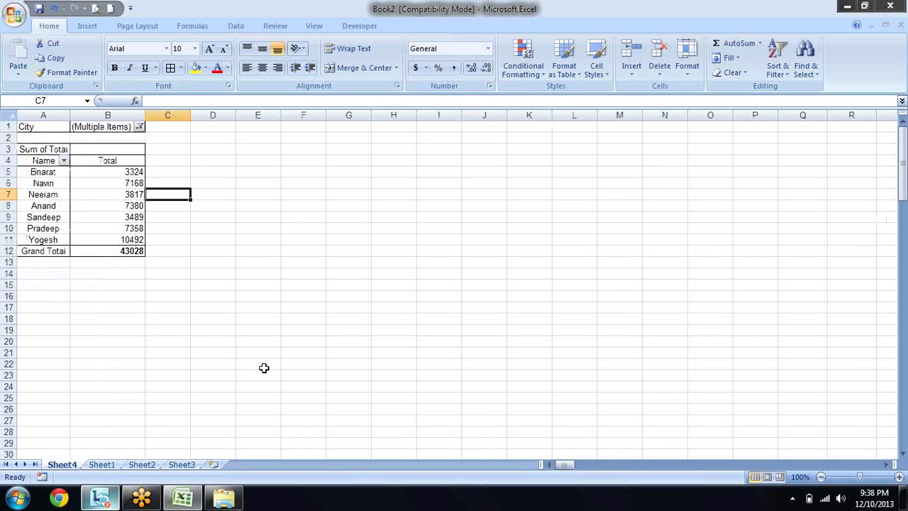
left_click(140, 127)
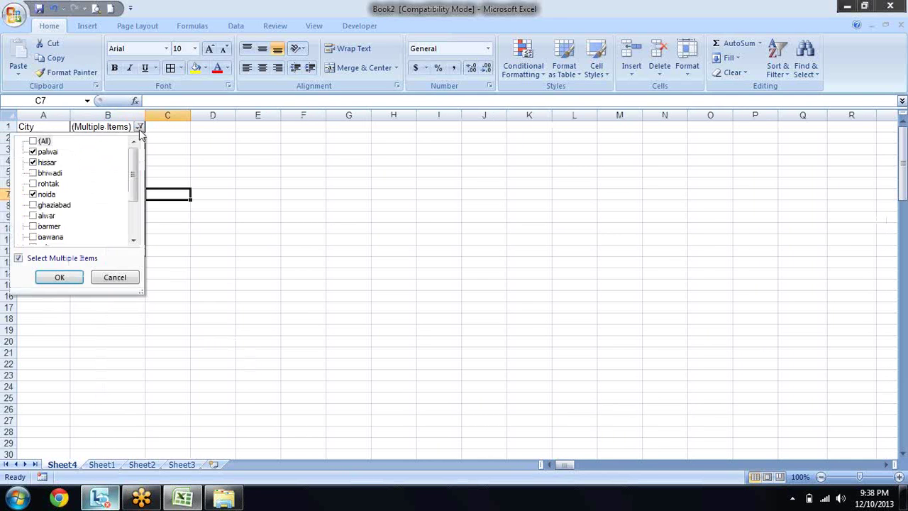
left_click(33, 141)
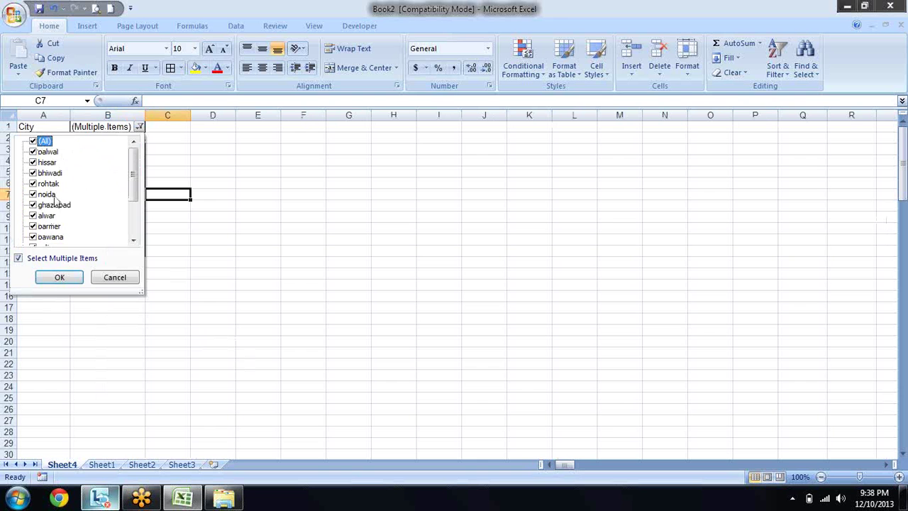
left_click(71, 278)
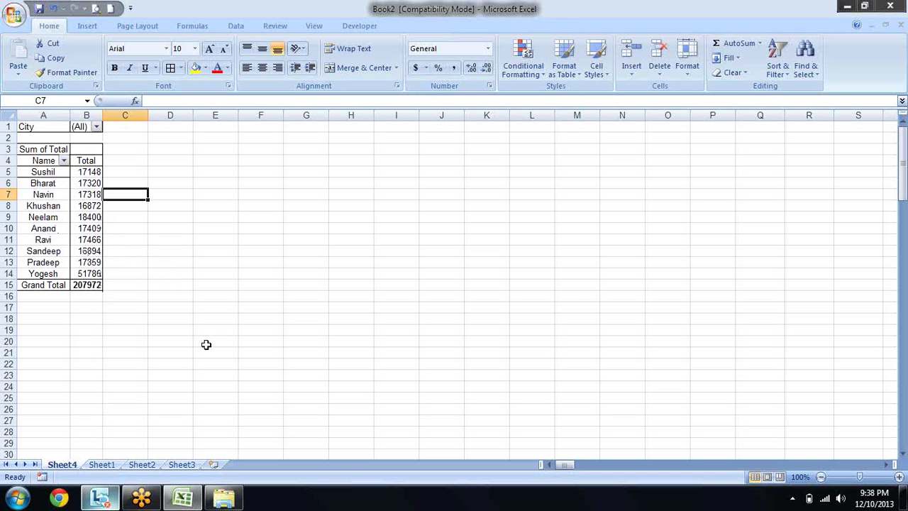
Step: Use Show Report Filter Pages on City to generate one pivot sheet per city
left_click(57, 126)
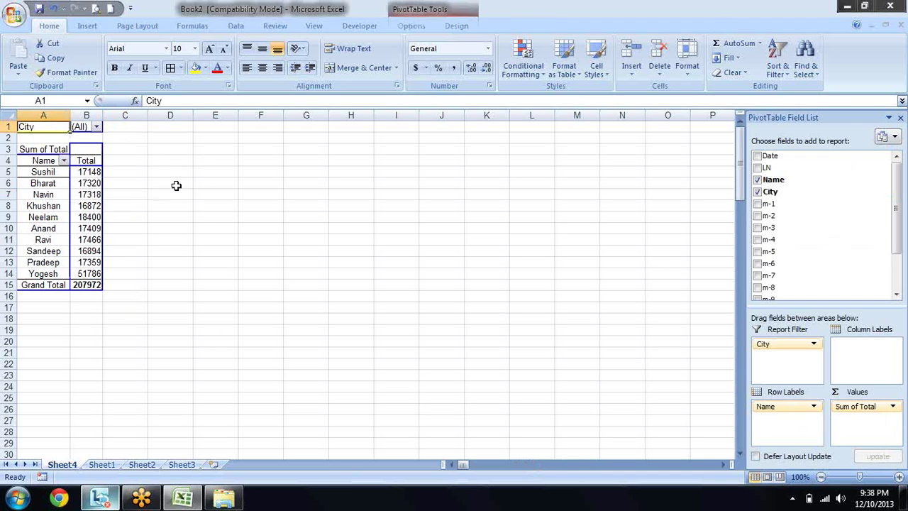
left_click(411, 26)
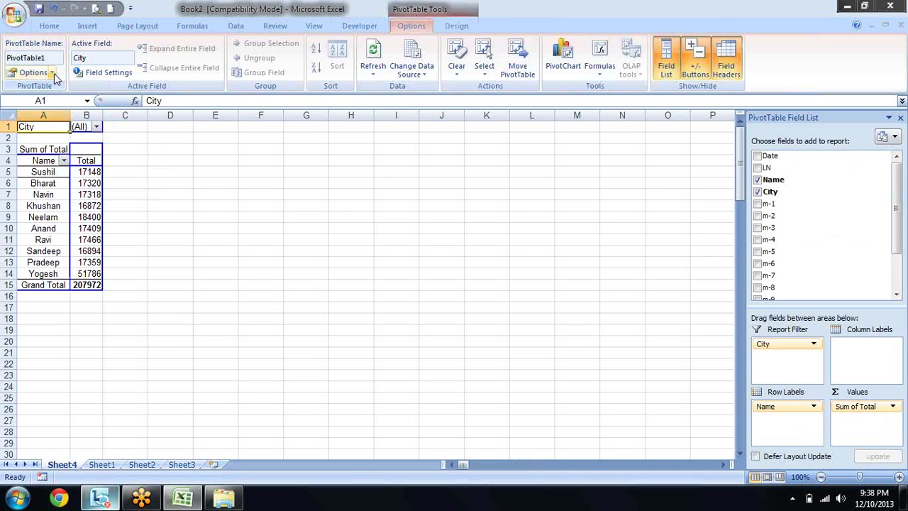
left_click(52, 73)
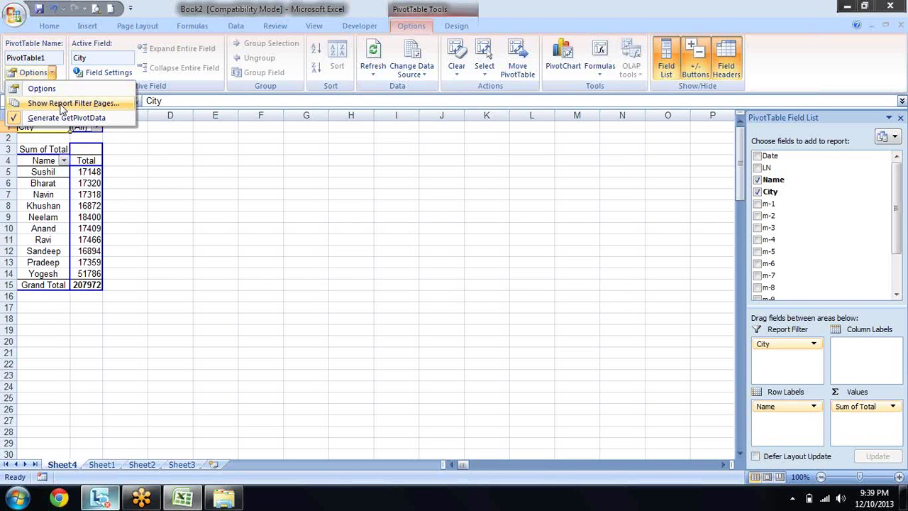
left_click(64, 104)
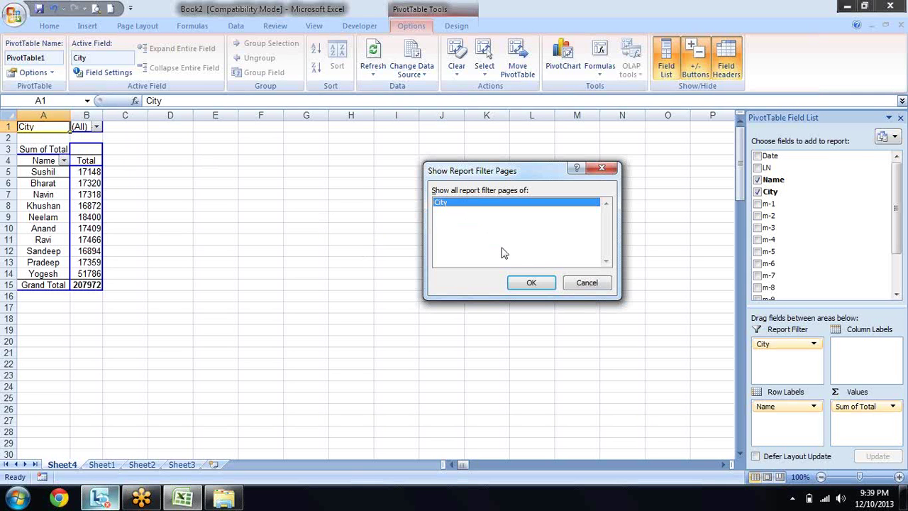
left_click(526, 284)
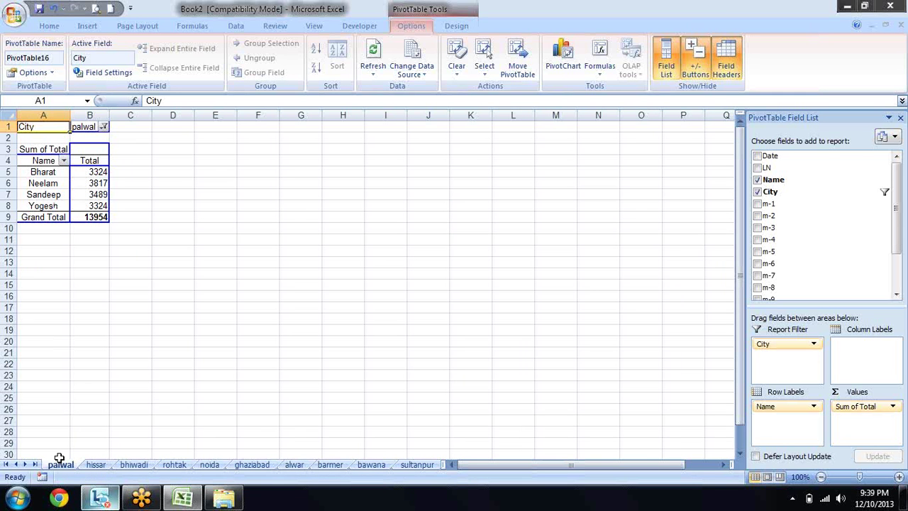
Step: Browse the per-city sheets from hissar through pratapgarh and back to palwal
left_click(95, 465)
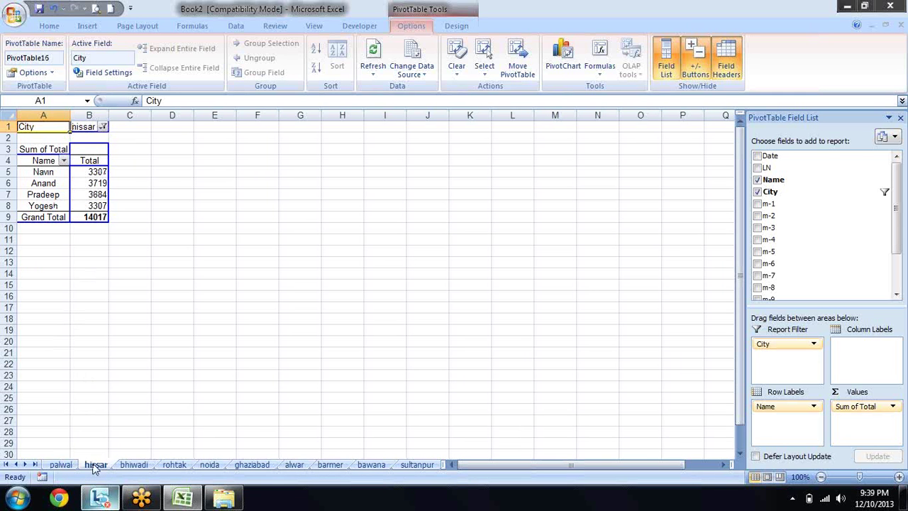
left_click(133, 463)
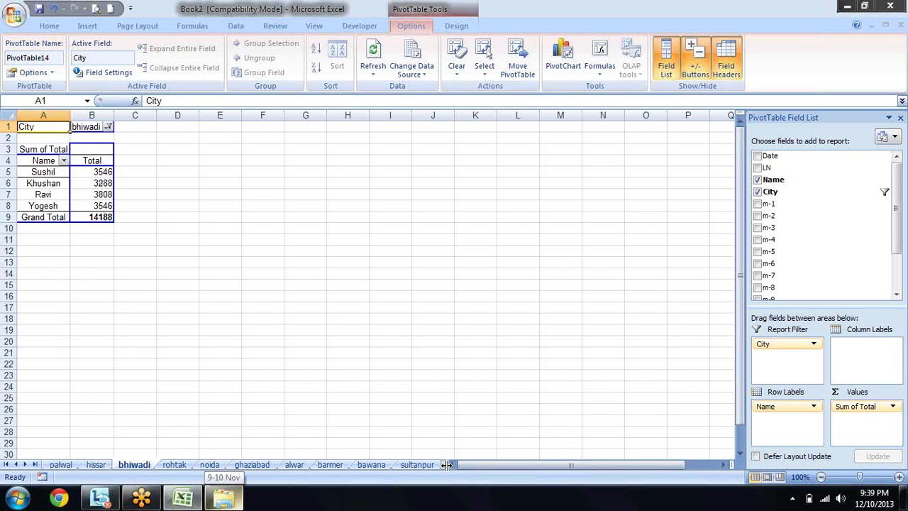
left_click_drag(445, 464, 665, 465)
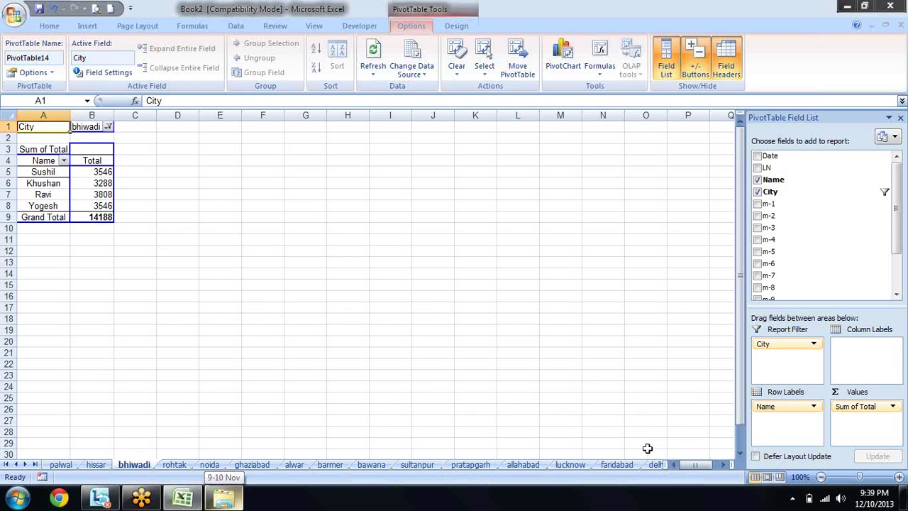
left_click(601, 465)
left_click(557, 465)
left_click(524, 465)
left_click(473, 466)
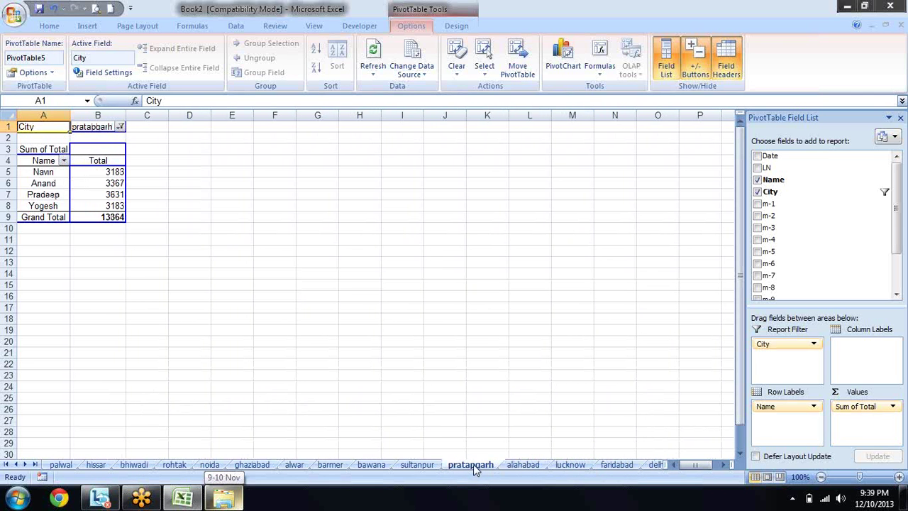
left_click(420, 466)
left_click(371, 465)
left_click(327, 466)
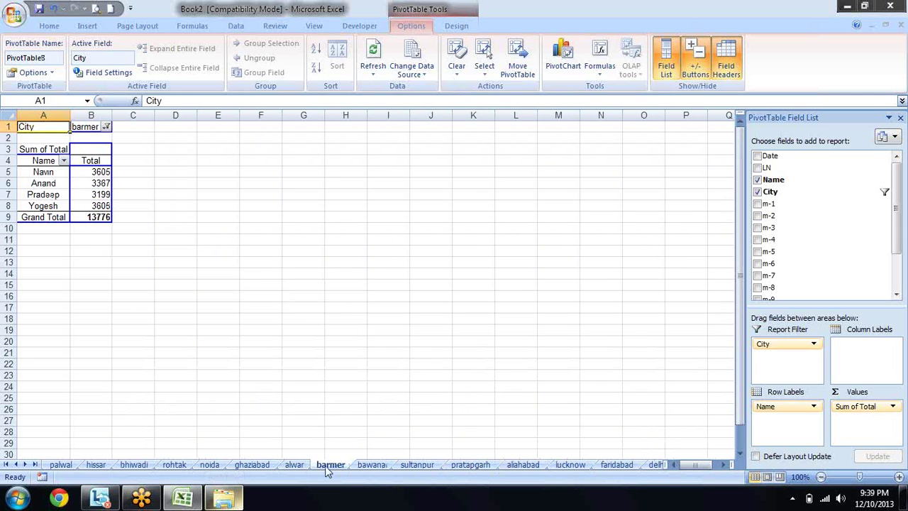
left_click(293, 466)
left_click(261, 466)
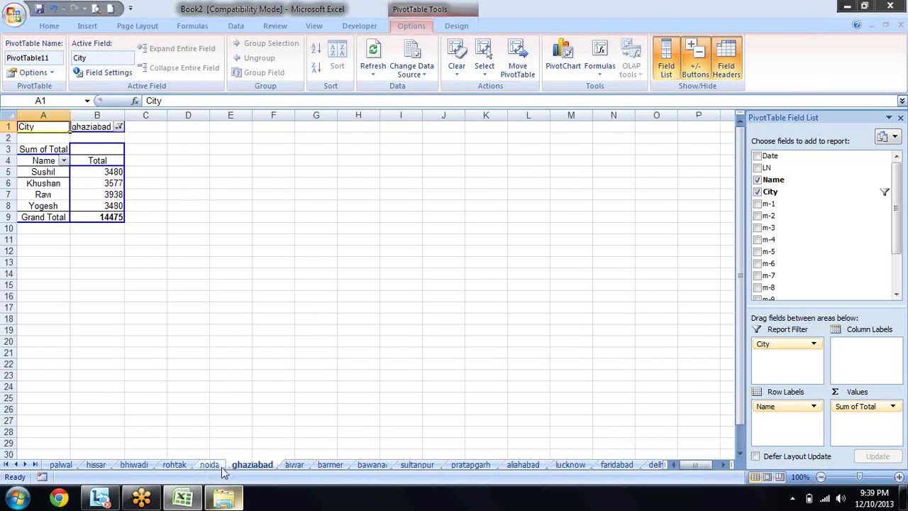
left_click(219, 466)
left_click(177, 466)
left_click(136, 465)
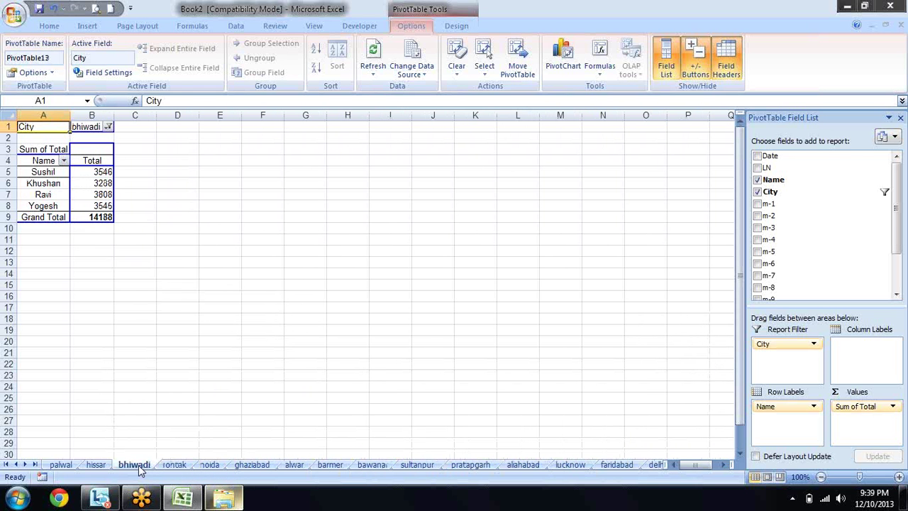
left_click(95, 465)
left_click(66, 466)
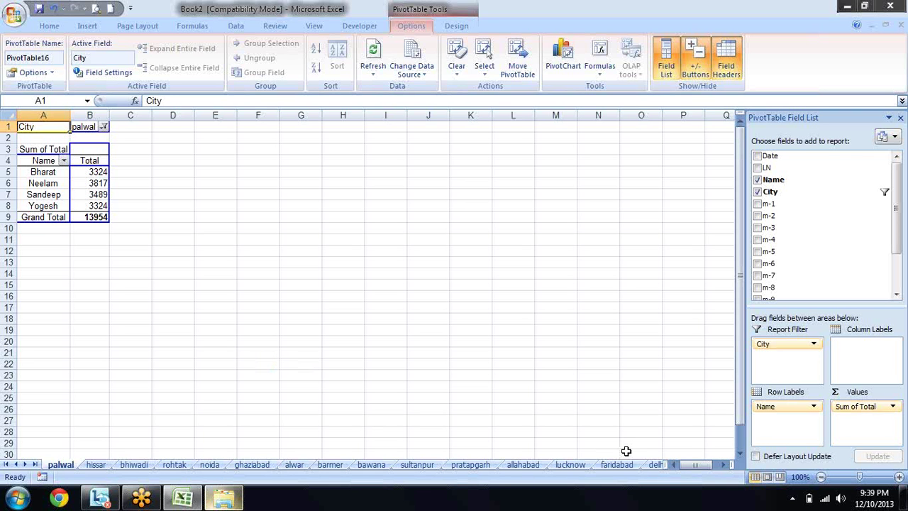
mouse_move(664, 462)
left_mouse_down()
mouse_move(702, 462)
mouse_move(659, 461)
left_mouse_up()
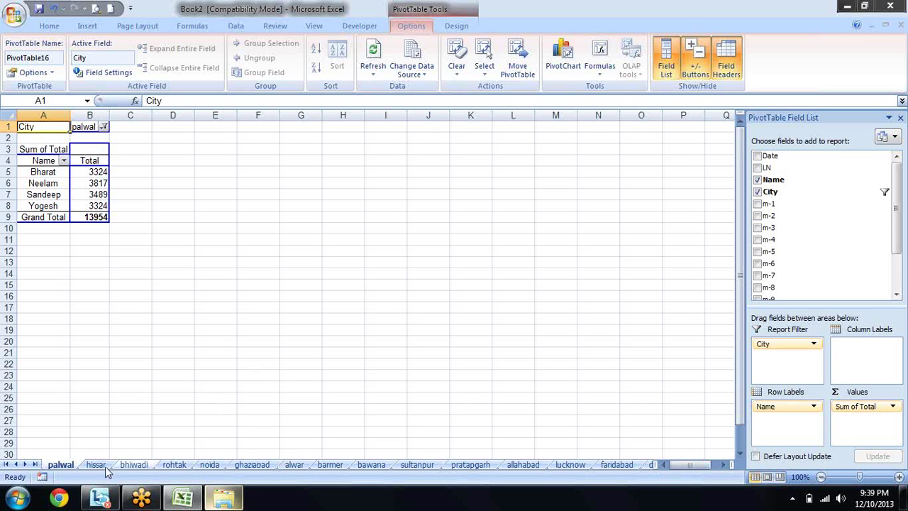
Step: Inspect the palwal sheet's City filter and name totals; a Name field move is rejected
left_click(103, 128)
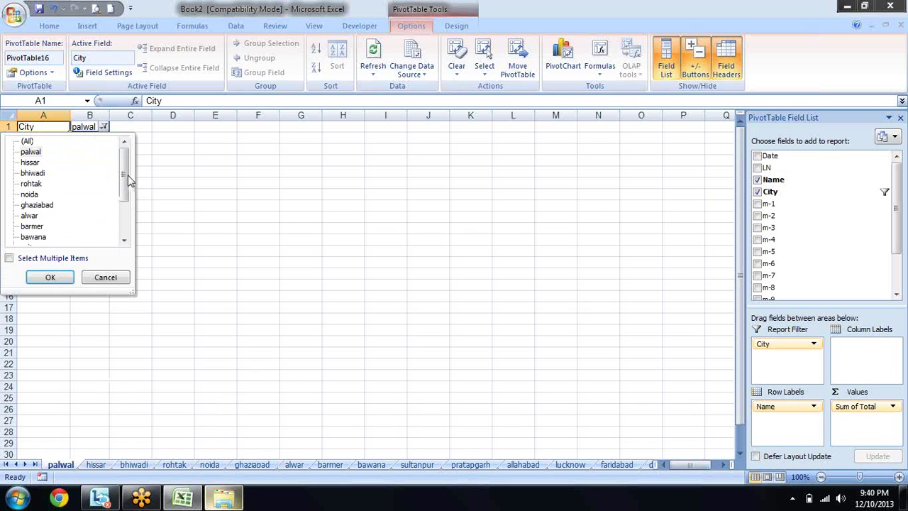
mouse_move(124, 175)
left_mouse_down()
mouse_move(127, 213)
mouse_move(134, 168)
mouse_move(126, 205)
mouse_move(128, 126)
left_mouse_up()
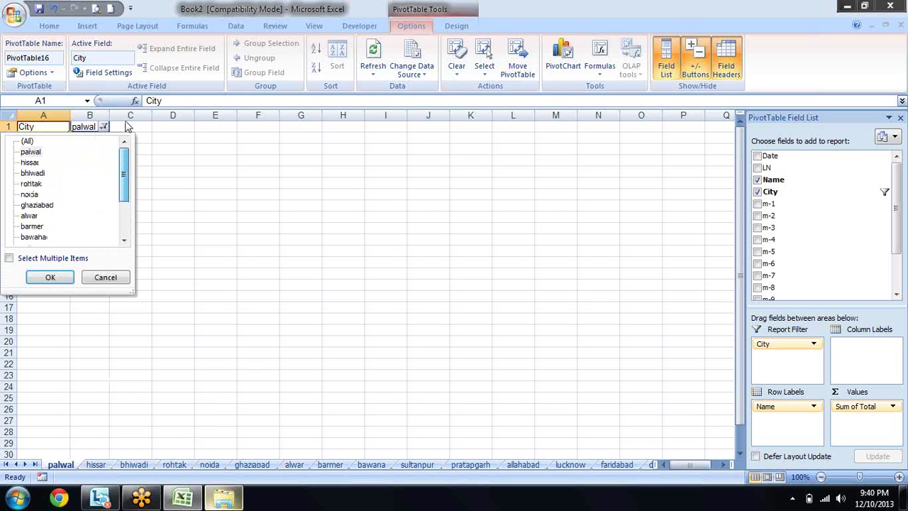
left_click(208, 188)
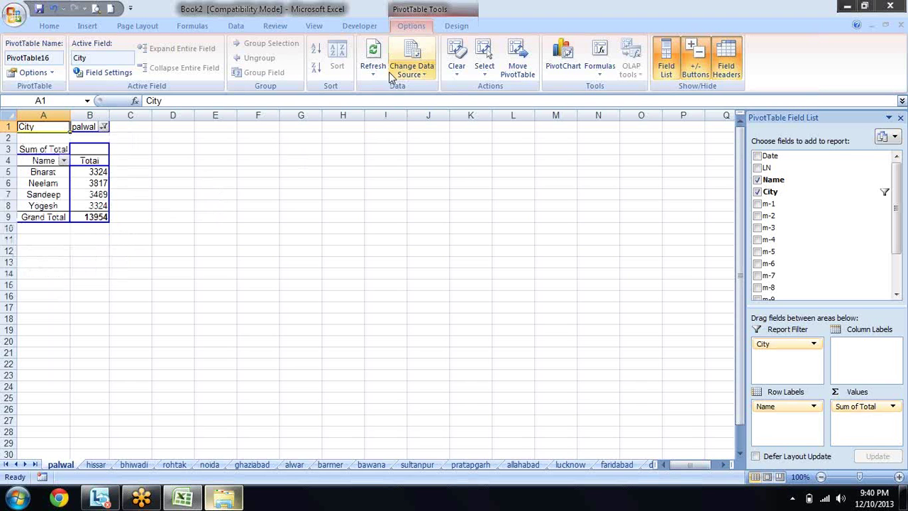
left_click(51, 73)
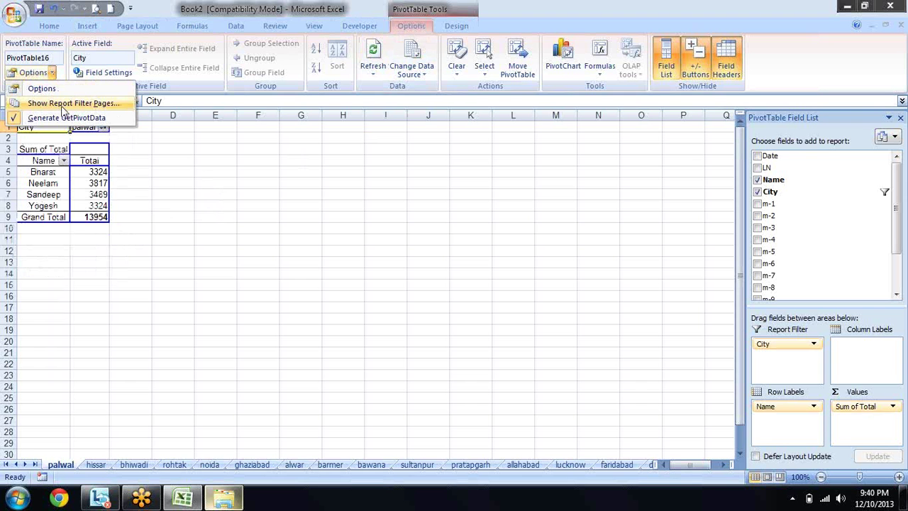
left_click(210, 213)
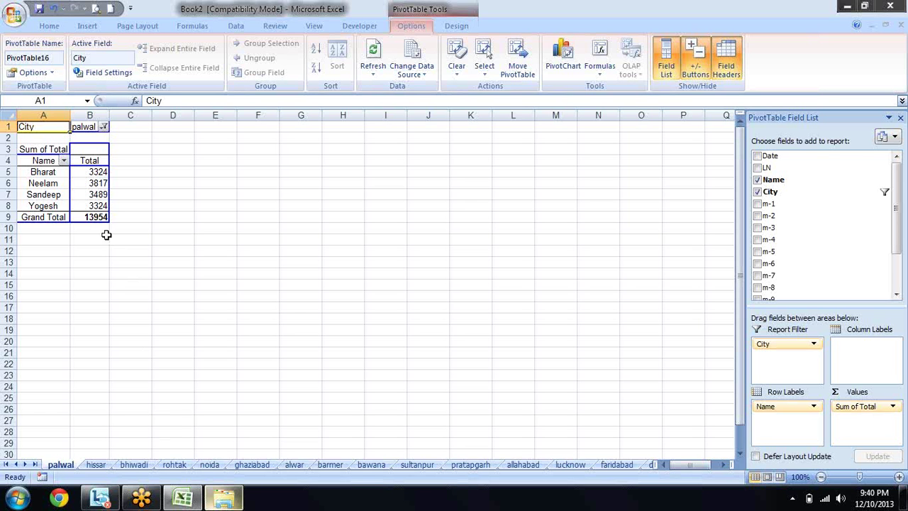
left_click(96, 176)
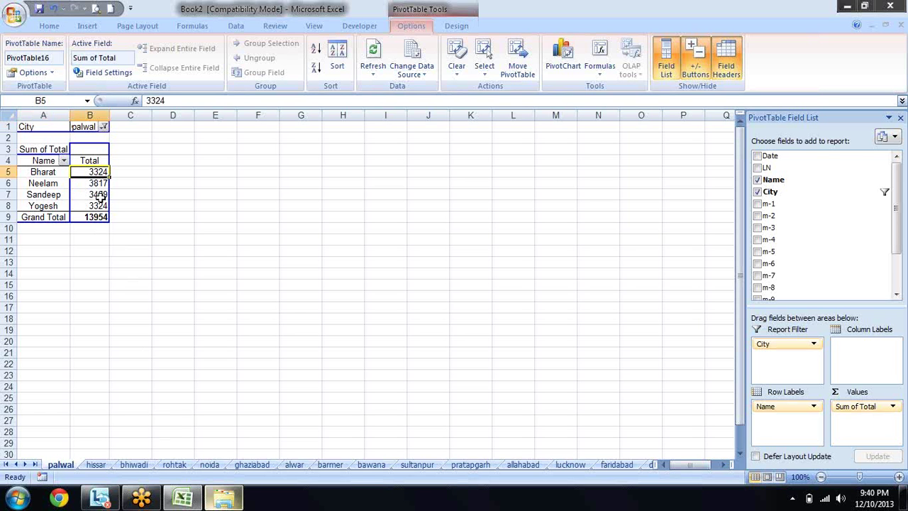
left_click(56, 194)
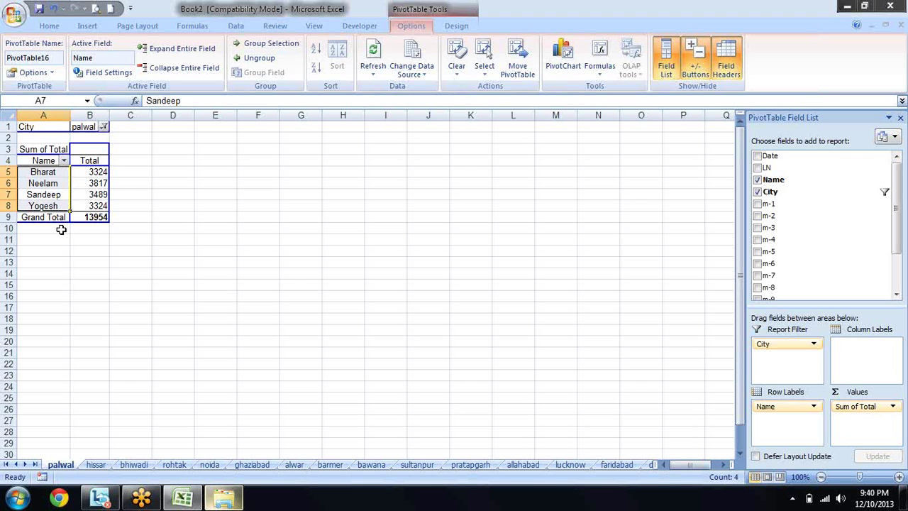
left_click(56, 128)
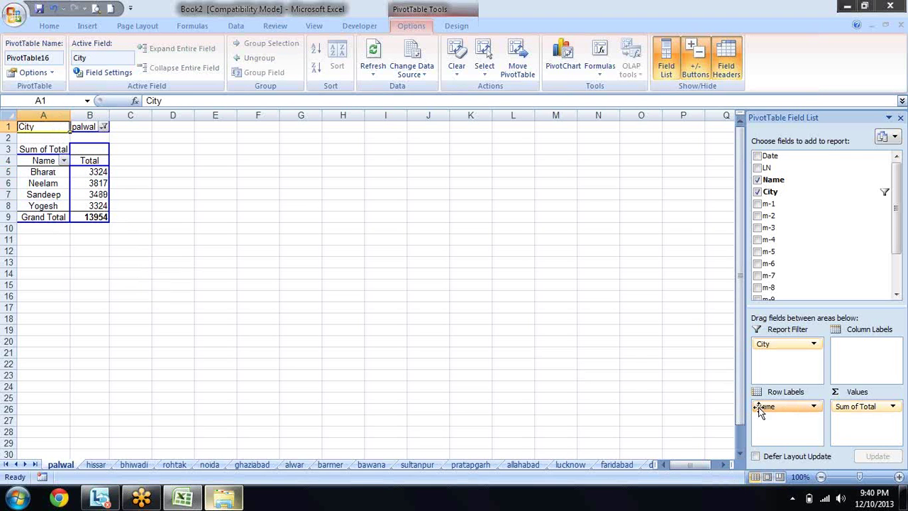
left_click_drag(764, 405, 769, 366)
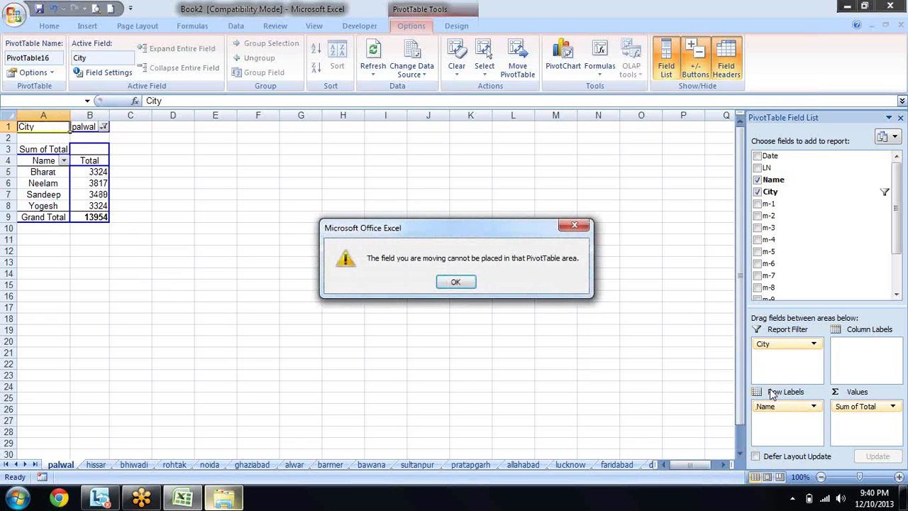
left_click(456, 283)
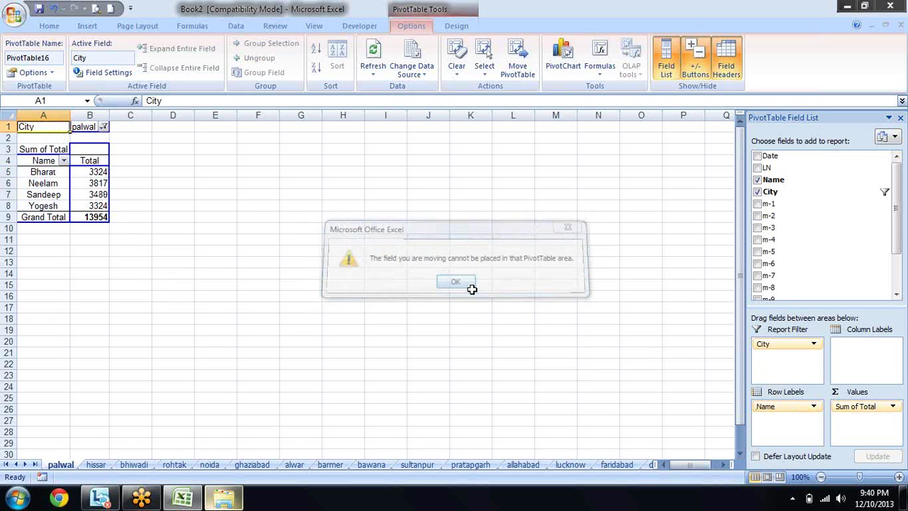
Step: Check the delhi sheet and group all city sheets from palwal through delhi
key("Caps_Lock")
left_click(34, 465)
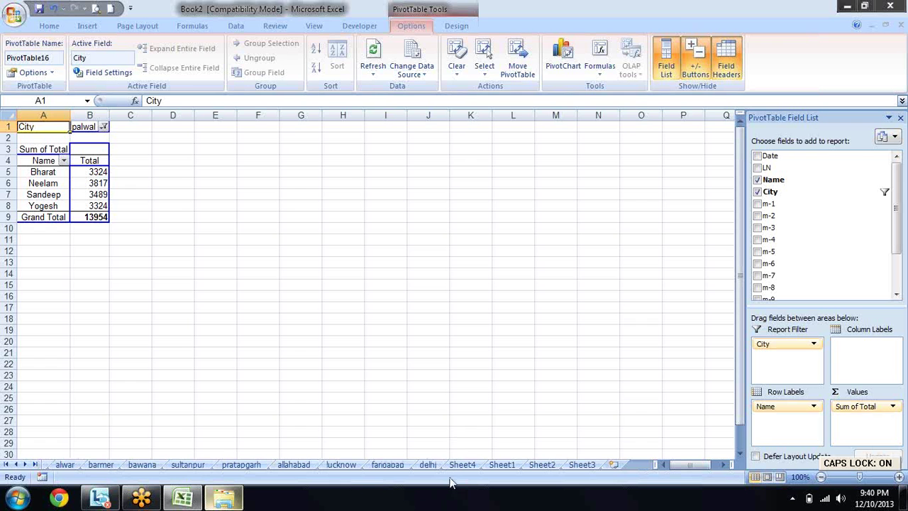
left_click(427, 464)
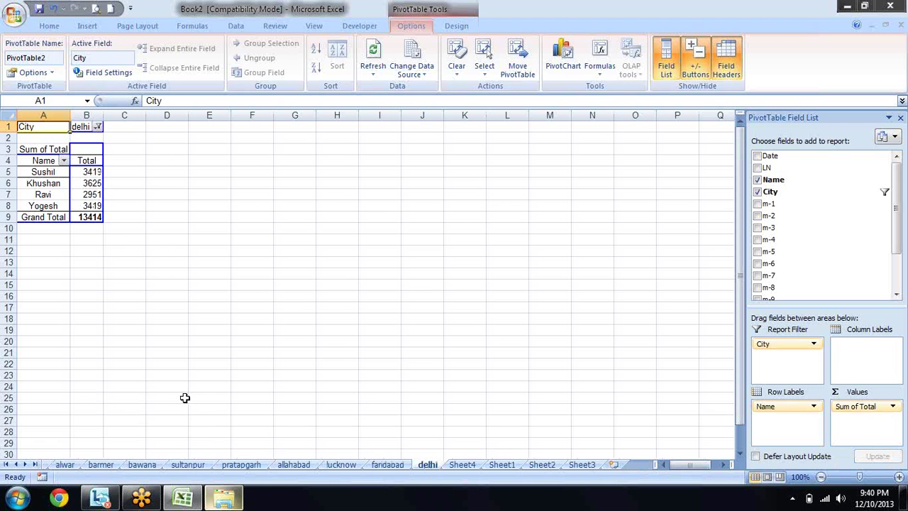
left_click(5, 465)
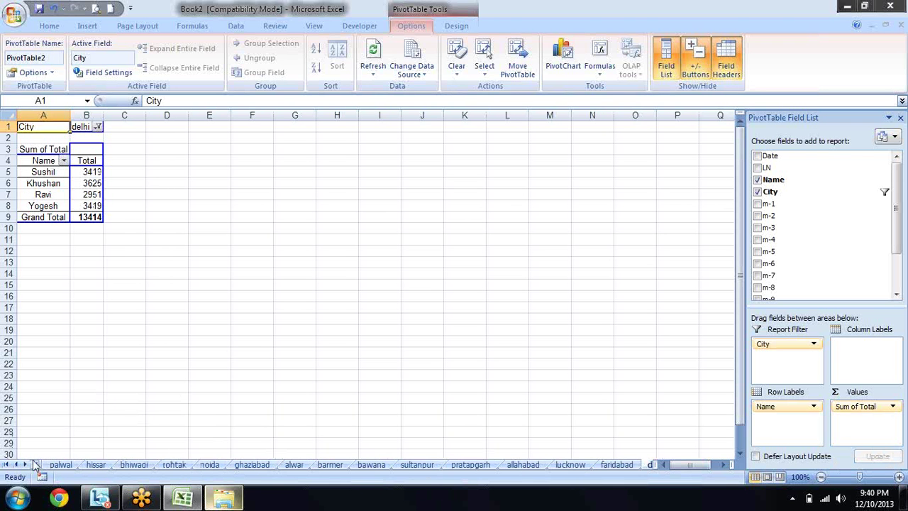
left_click(57, 465, "shift")
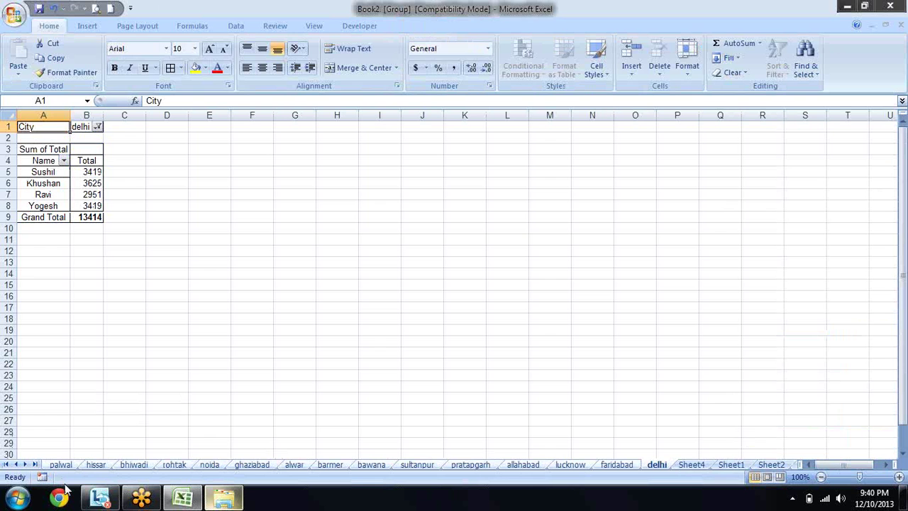
Step: Delete the grouped city sheets, returning to the Sheet4 pivot
key("alt+h")
key("d")
key("s")
key("Return")
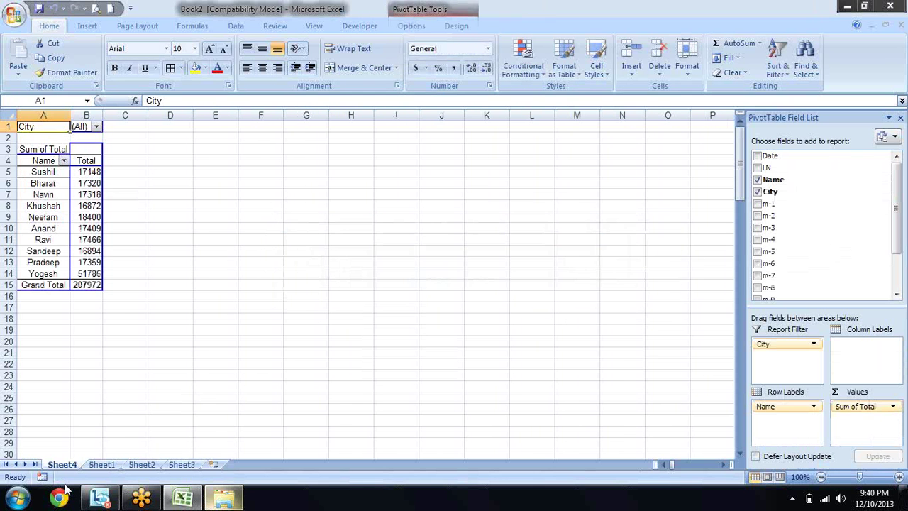
left_click(85, 207)
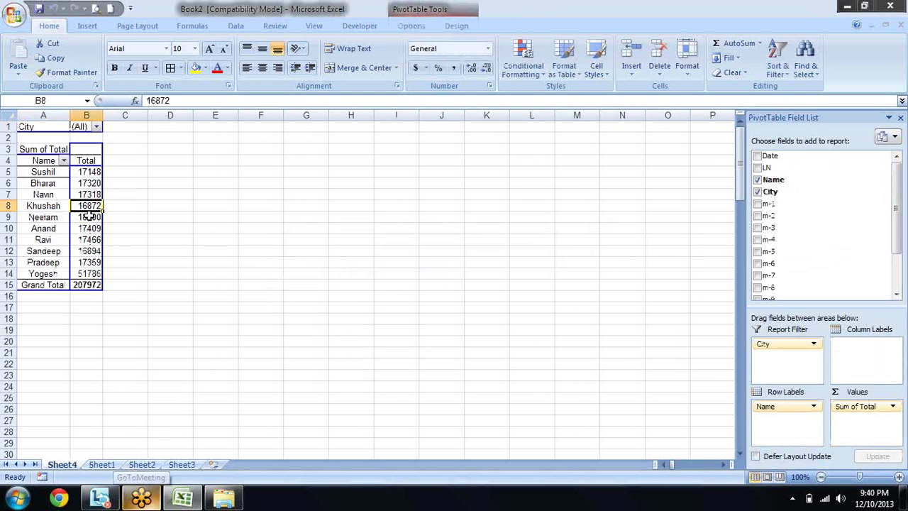
Step: Remove City from the report and try placing it as a row under Name
left_click_drag(798, 405, 791, 358)
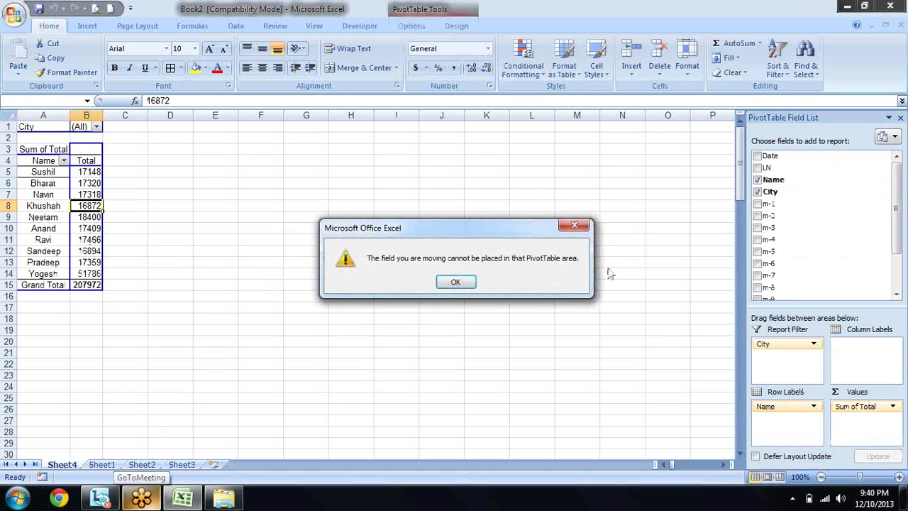
left_click(467, 287)
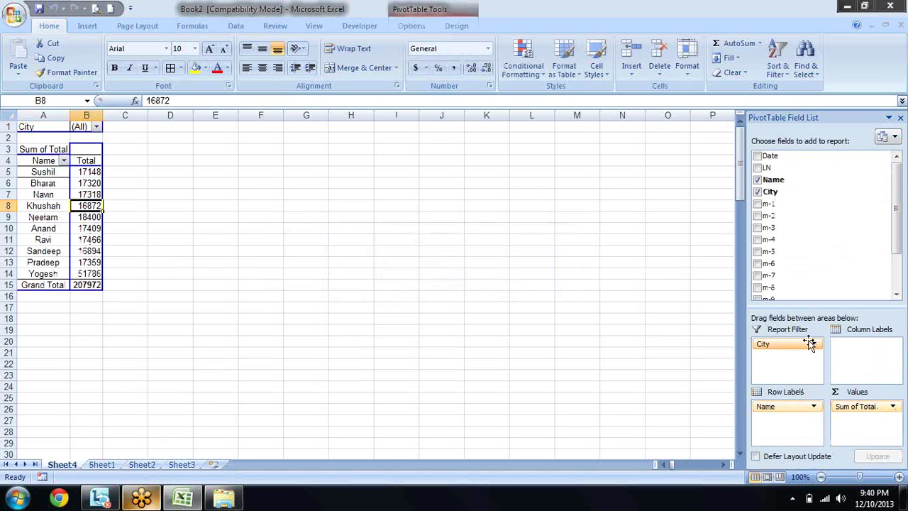
left_click(756, 191)
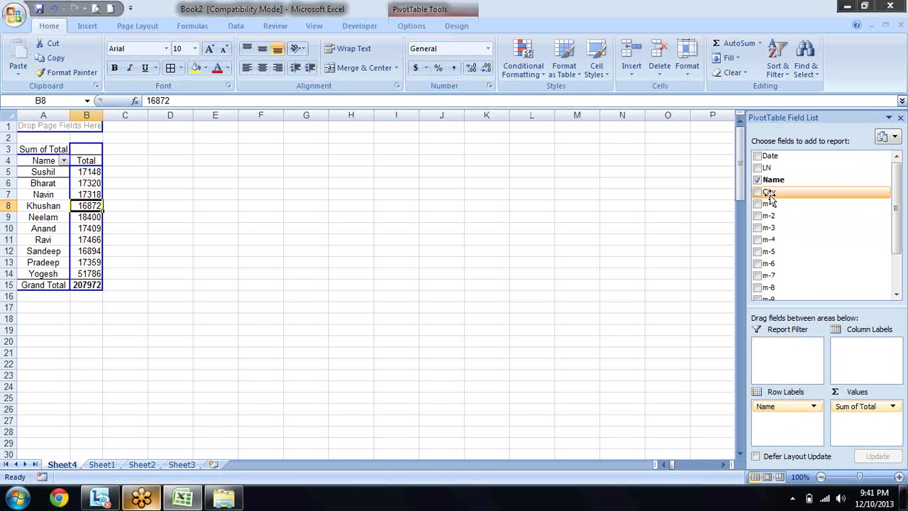
mouse_move(769, 193)
left_mouse_down()
mouse_move(800, 429)
mouse_move(801, 383)
left_mouse_up()
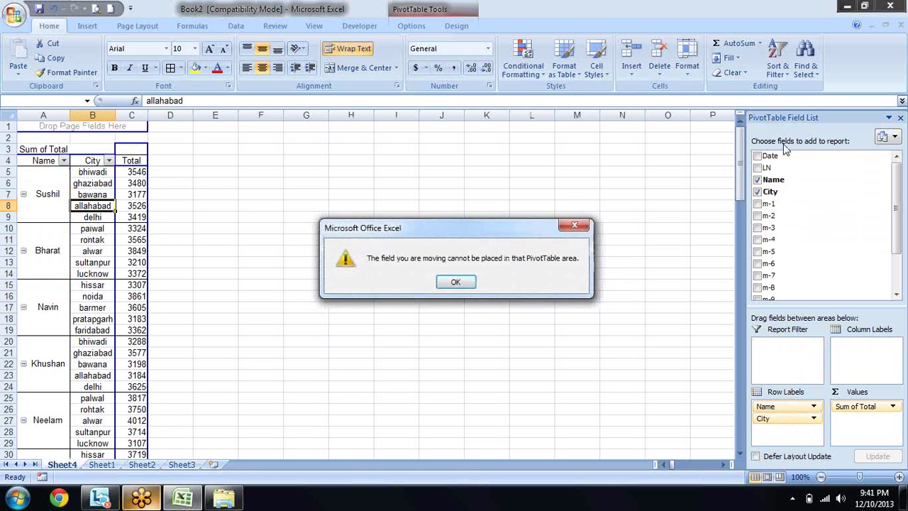
left_click(468, 281)
Step: Re-add Name as rows and put City in Column Labels for a name-by-city grid
left_click(756, 180)
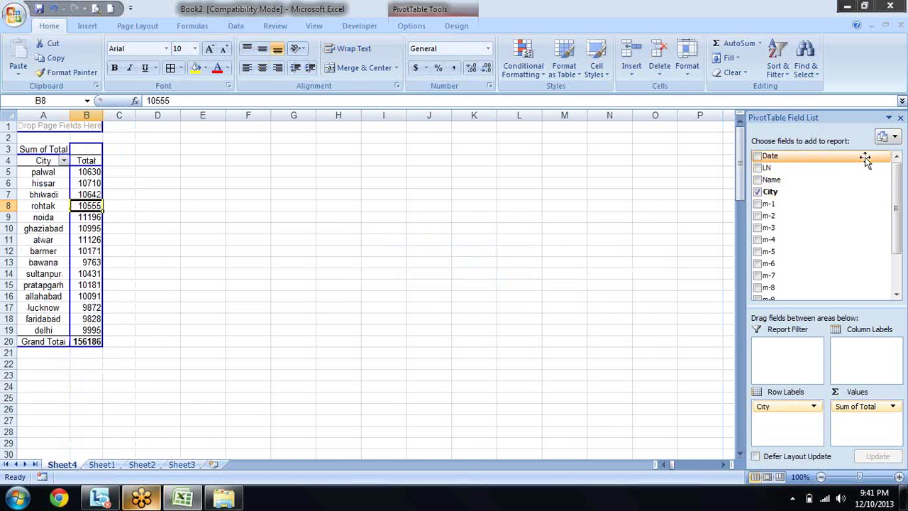
left_click_drag(761, 183, 791, 359)
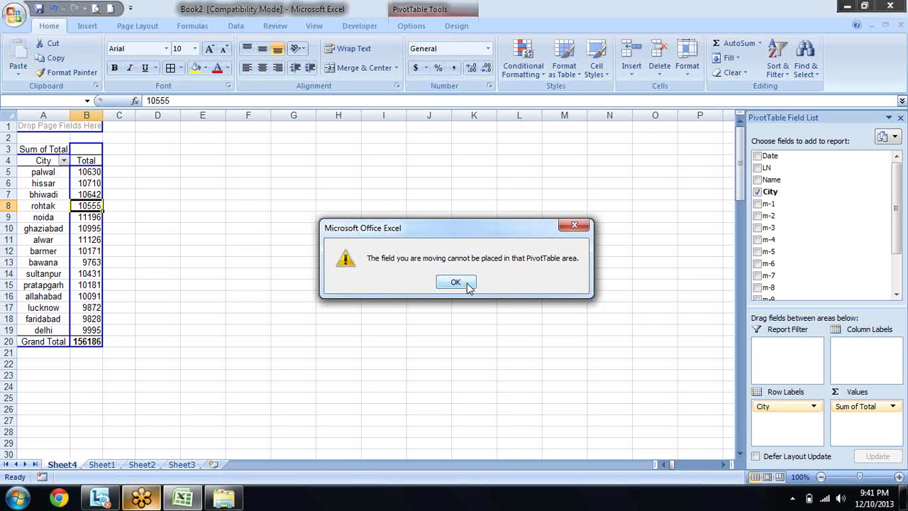
left_click(457, 282)
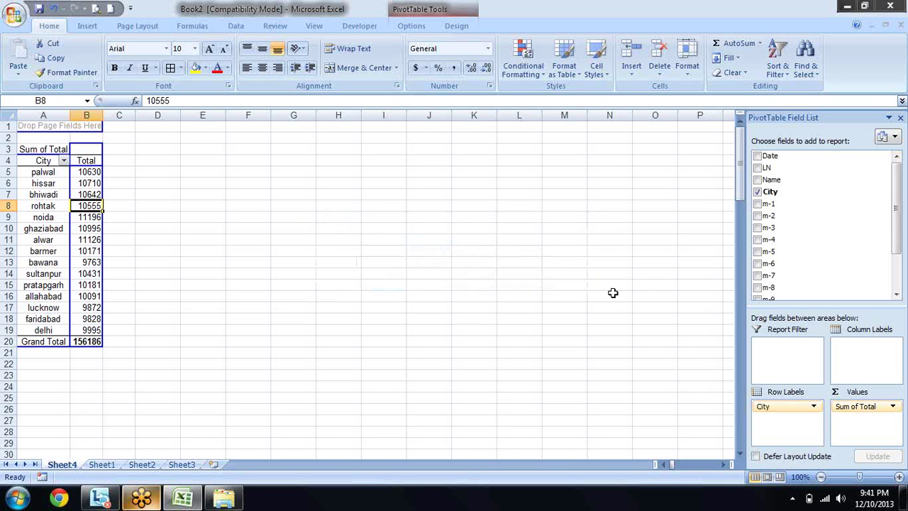
left_click_drag(767, 183, 64, 133)
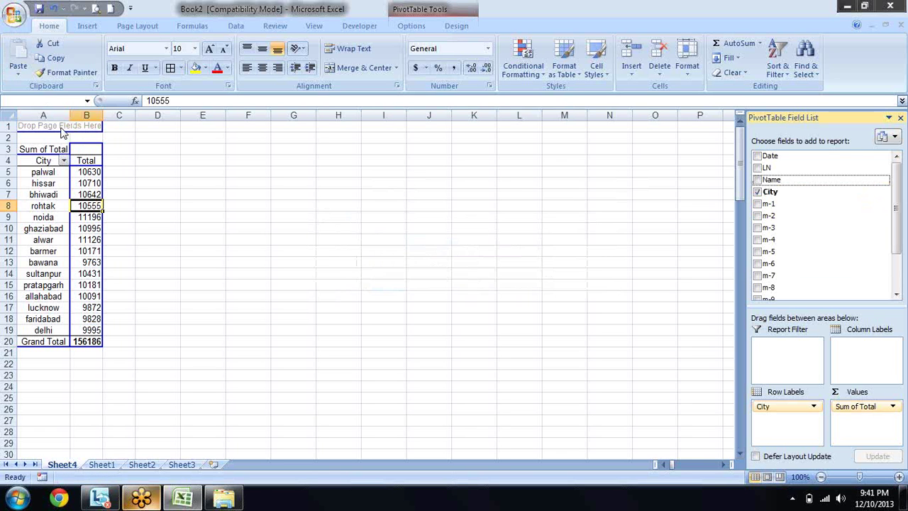
left_click(457, 283)
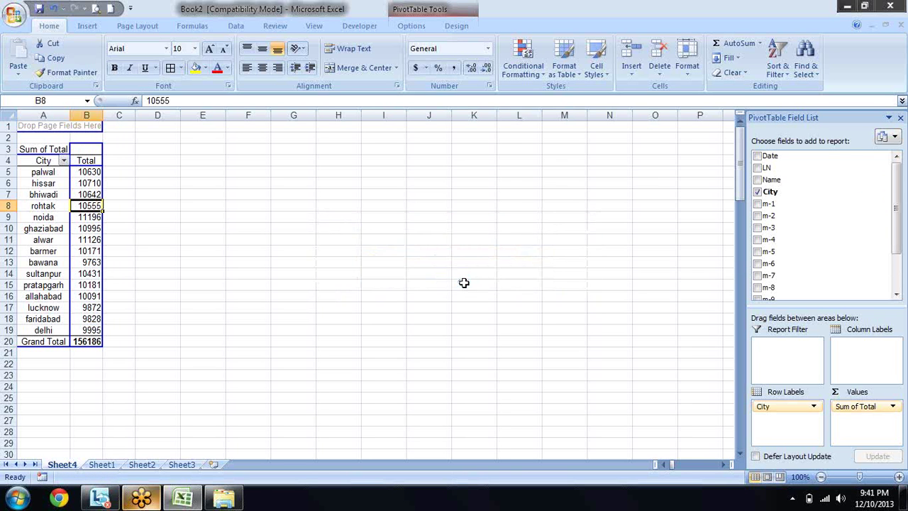
left_click(757, 180)
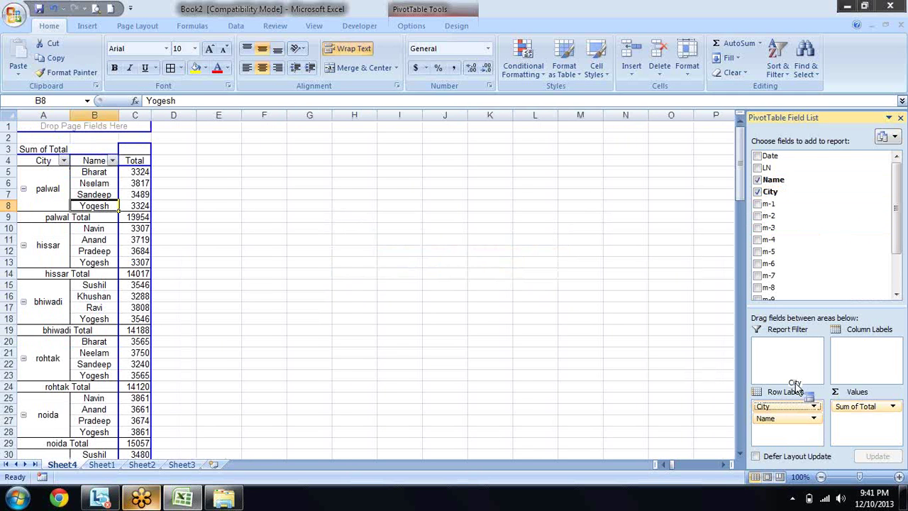
mouse_move(787, 409)
left_mouse_down()
mouse_move(801, 348)
mouse_move(864, 348)
left_mouse_up()
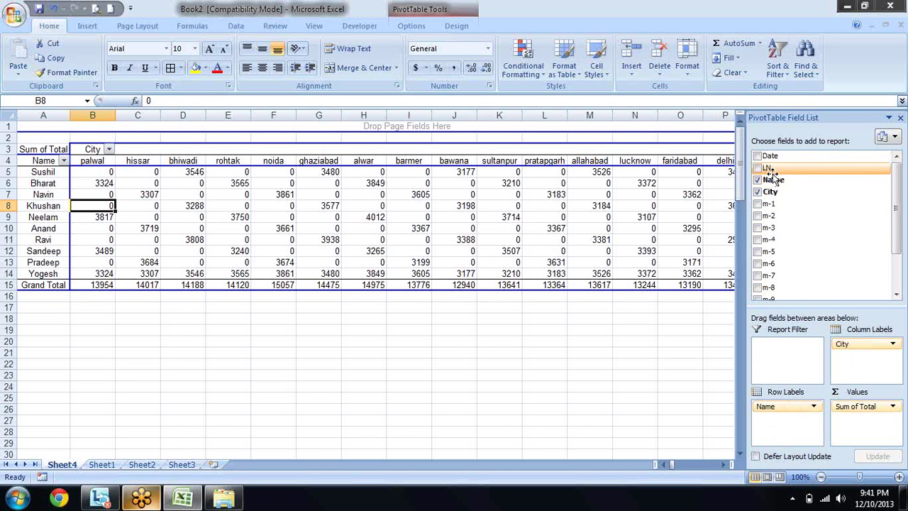
left_click_drag(773, 180, 782, 348)
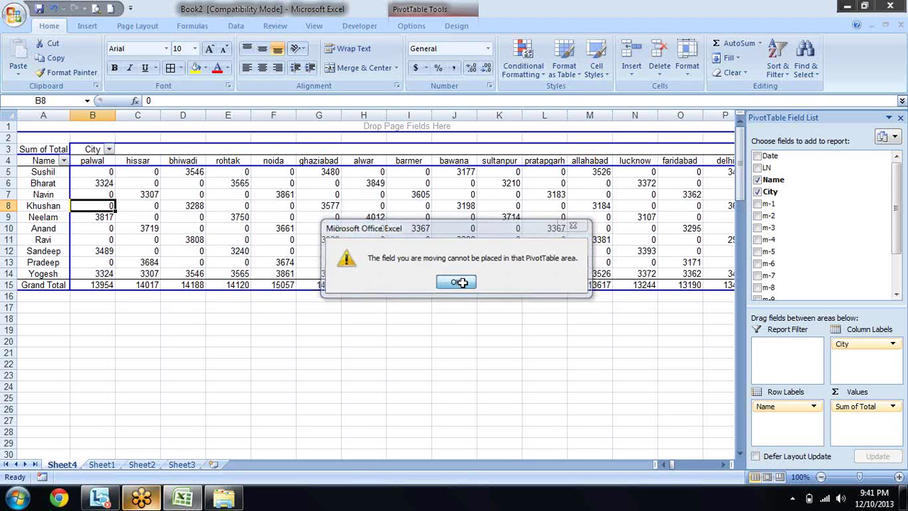
left_click(463, 285)
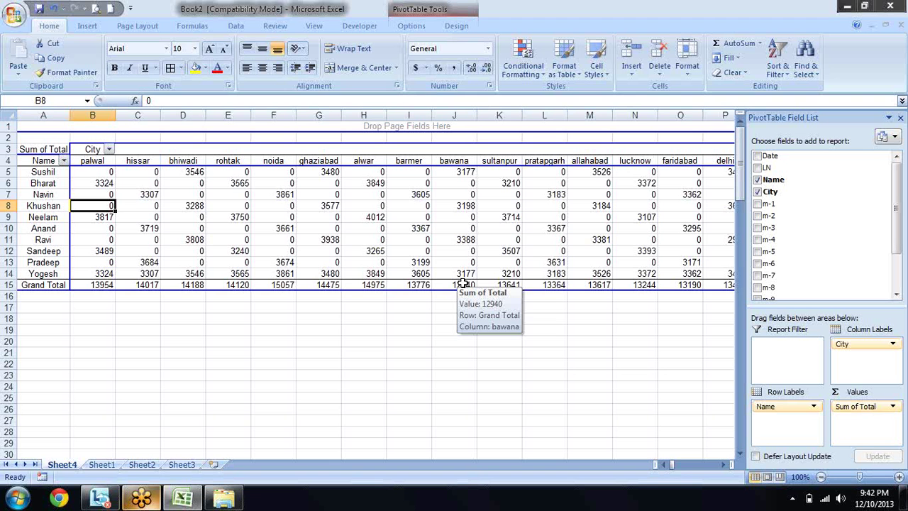
key("Up")
key("Up")
key("Up")
key("Up")
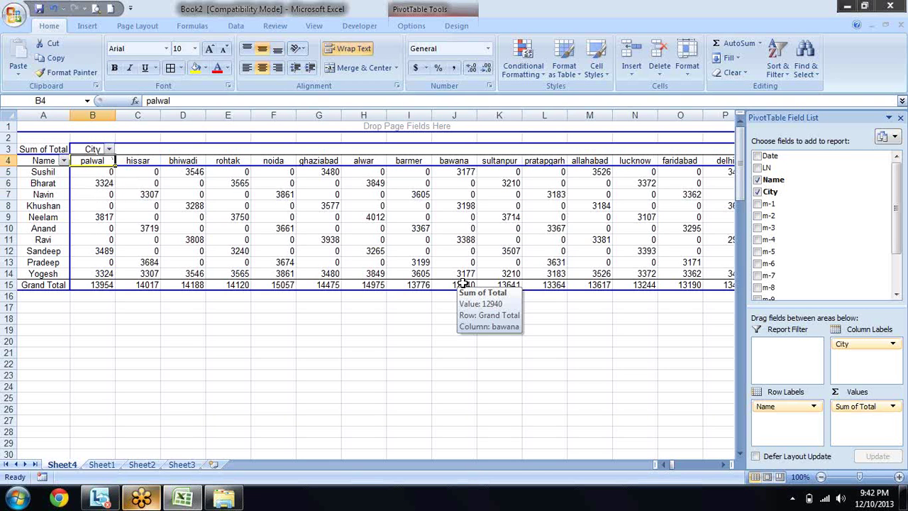
key("Left")
key("shift+Right")
key("shift+Right")
key("shift+Right")
key("shift+Right")
key("shift+Right")
key("shift+Right")
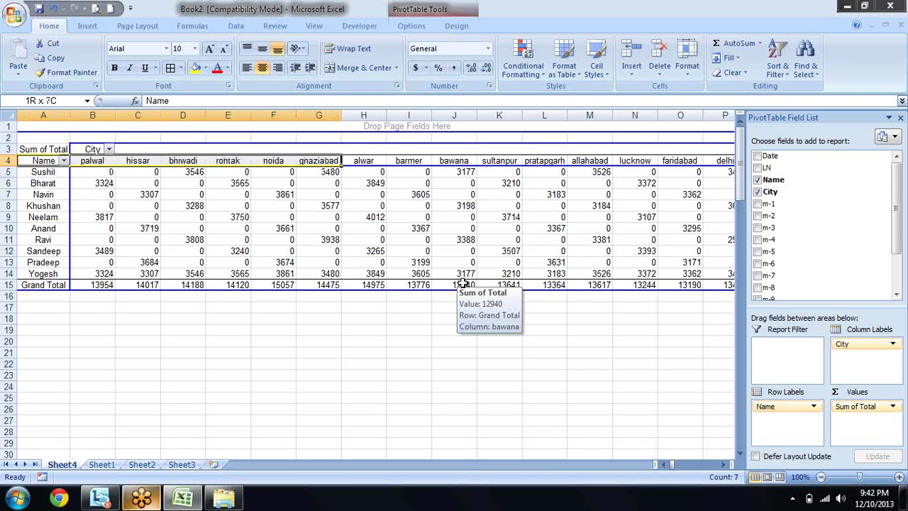
key("shift+Down")
key("shift+Down")
key("shift+Down")
key("shift+Down")
key("shift+Down")
key("shift+Down")
key("shift+Down")
key("shift+Right")
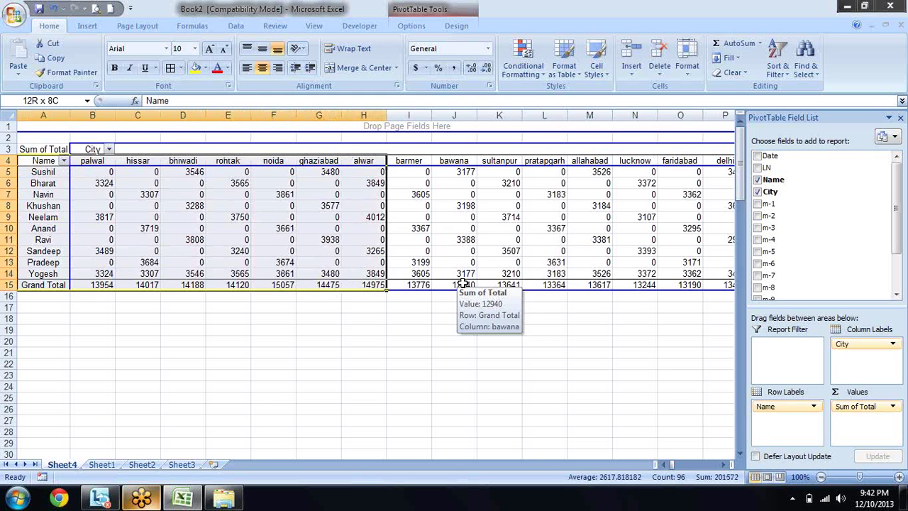
key("shift+Right")
key("shift+Right")
key("shift+Right")
key("shift+Right")
key("shift+Right")
key("shift+Right")
key("Home")
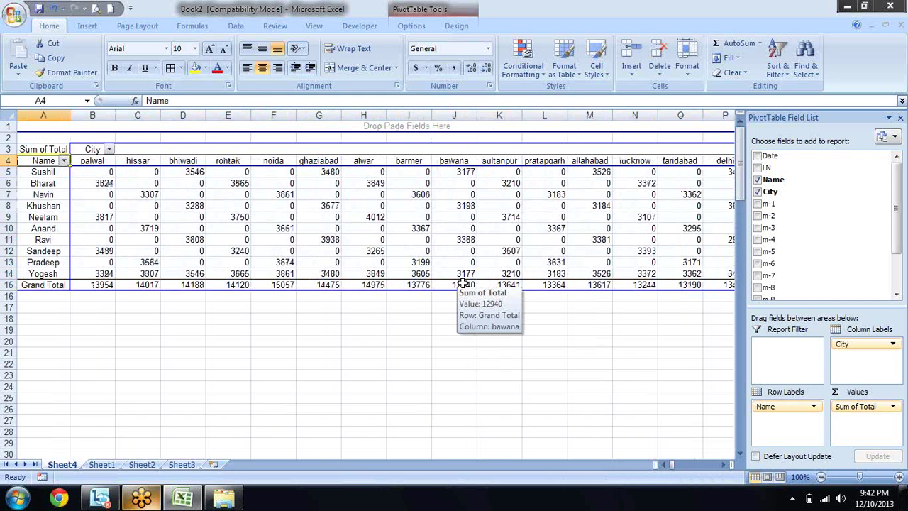
left_click(293, 125)
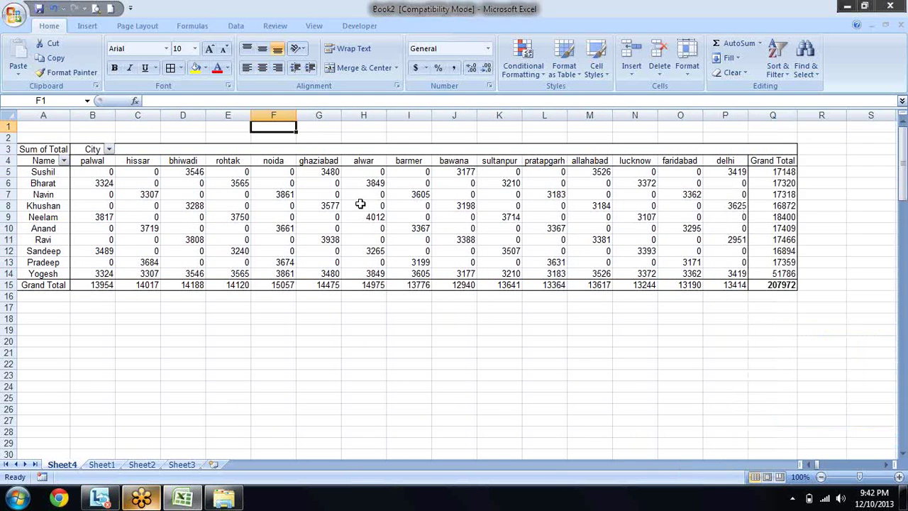
left_click(234, 179)
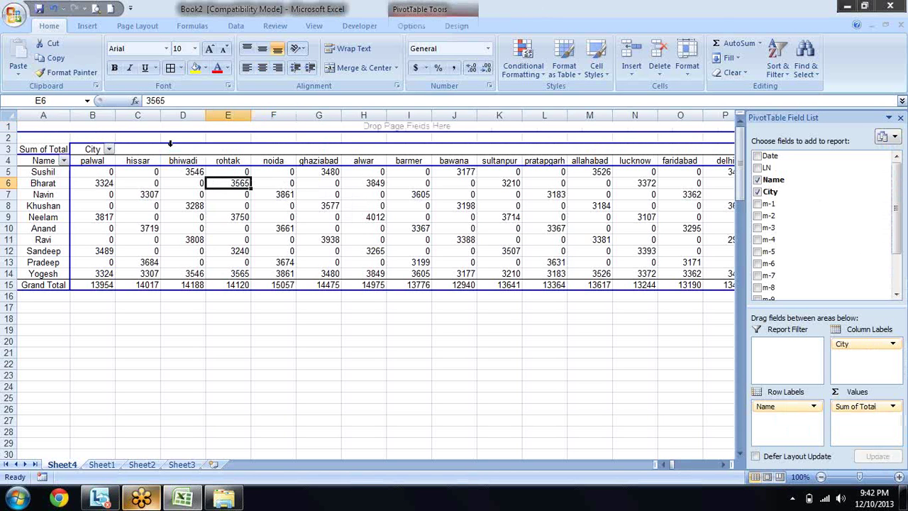
mouse_move(227, 183)
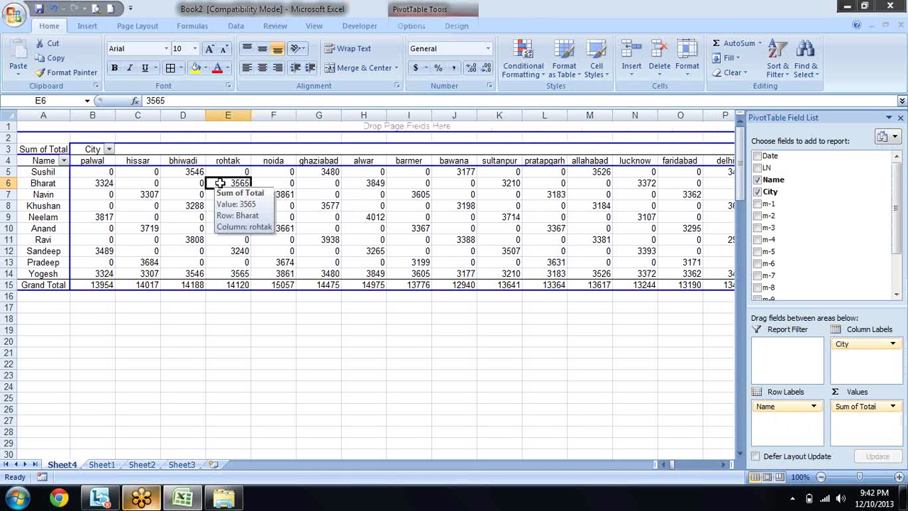
Step: Move City and Date into Report Filter, leaving one Total per name (Grand Total 207972)
left_click_drag(856, 346, 794, 347)
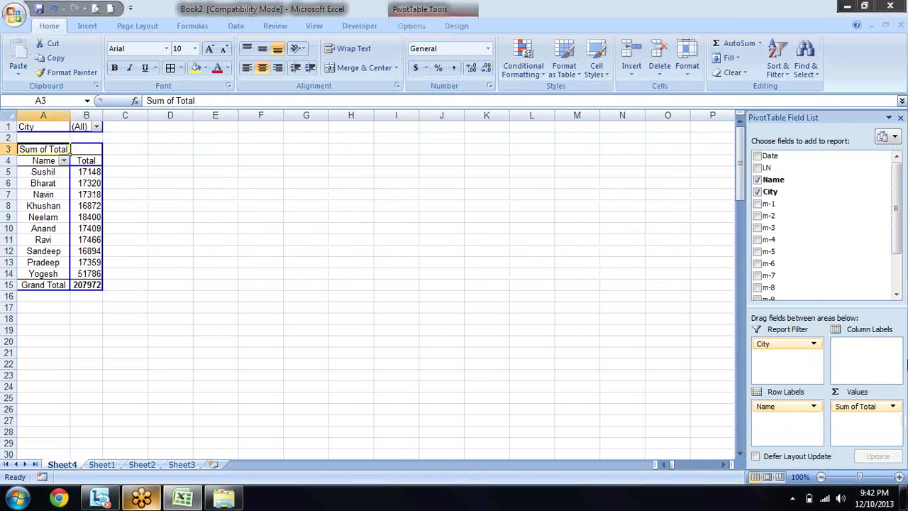
left_click(756, 156)
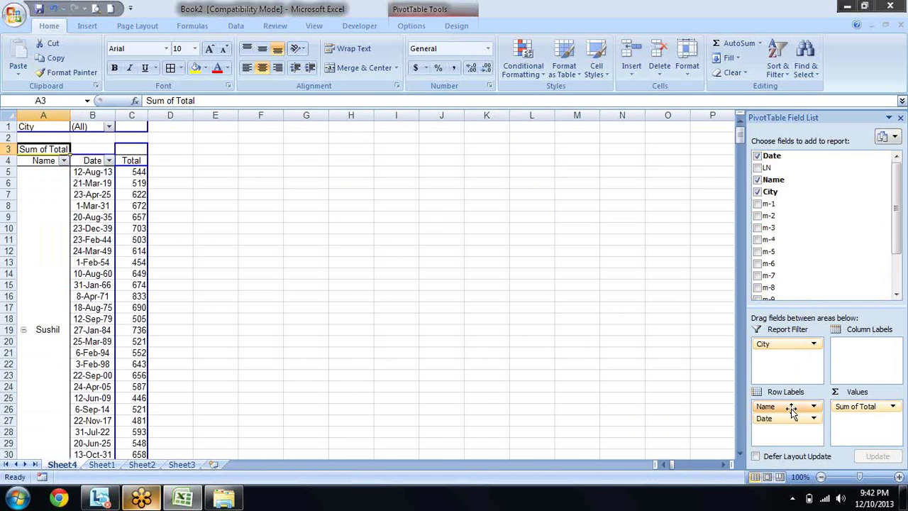
left_click_drag(792, 417, 803, 373)
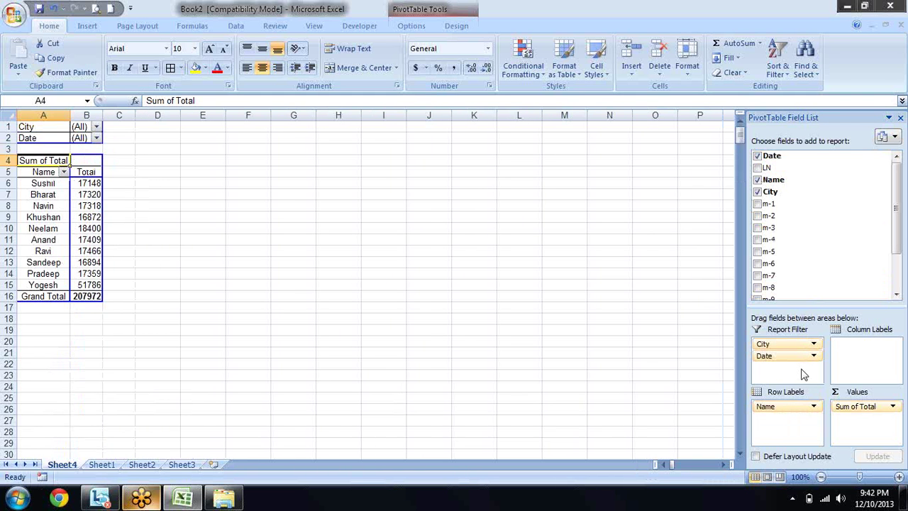
left_click(96, 138)
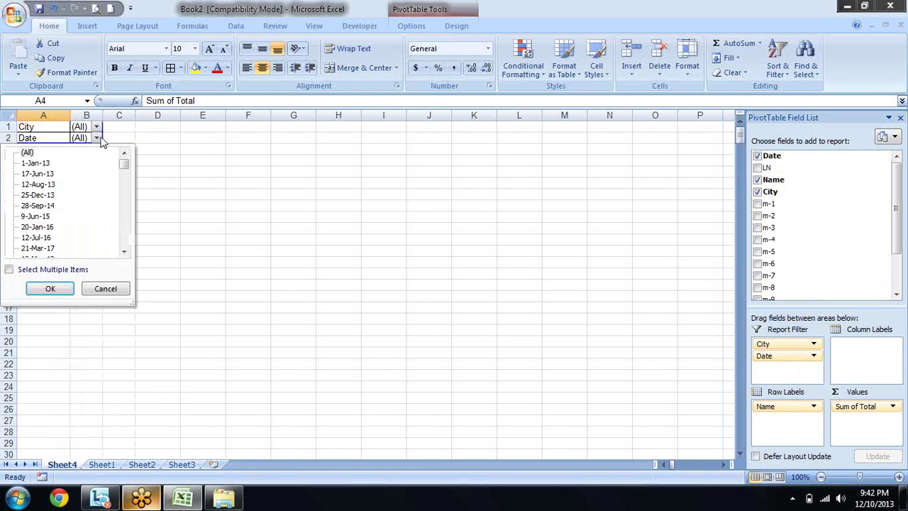
left_click(198, 166)
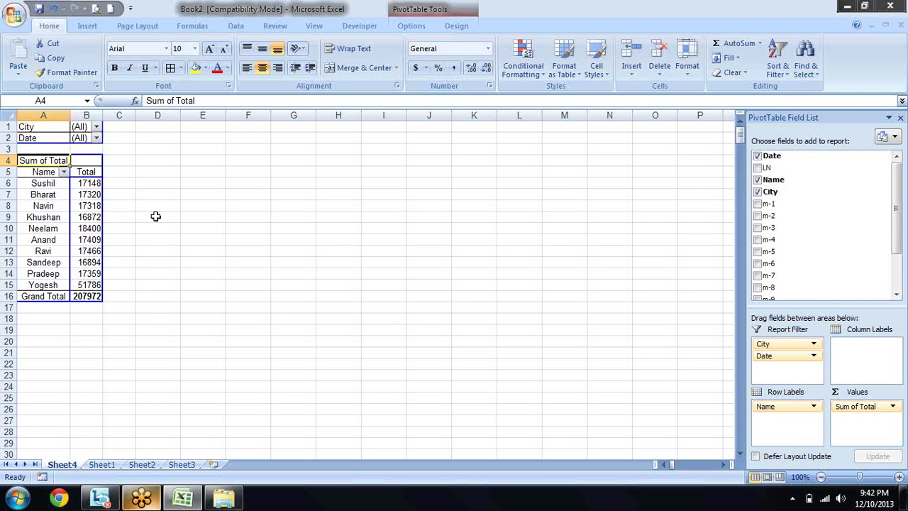
left_click(92, 193)
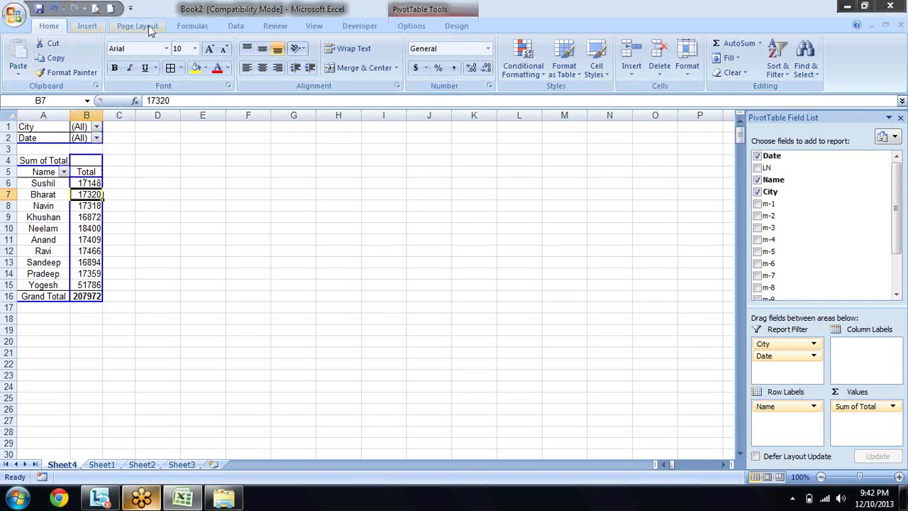
left_click(414, 25)
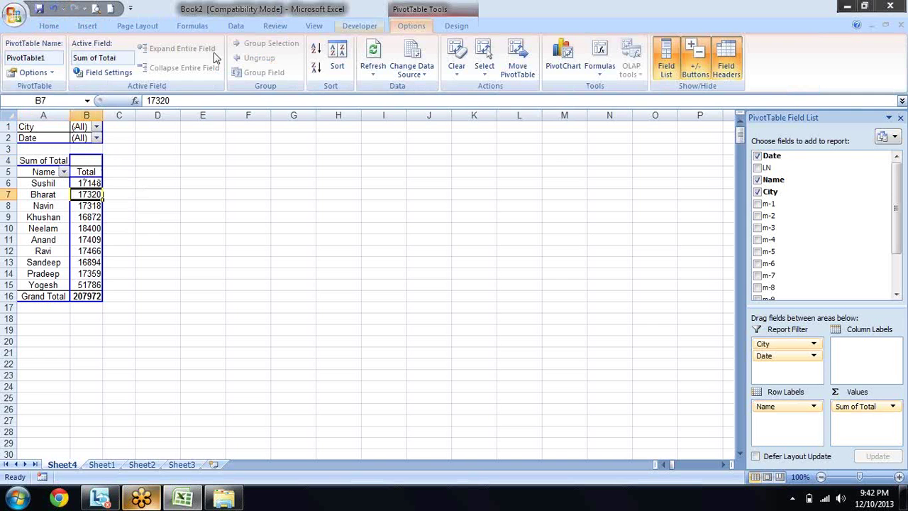
left_click(53, 72)
left_click(71, 104)
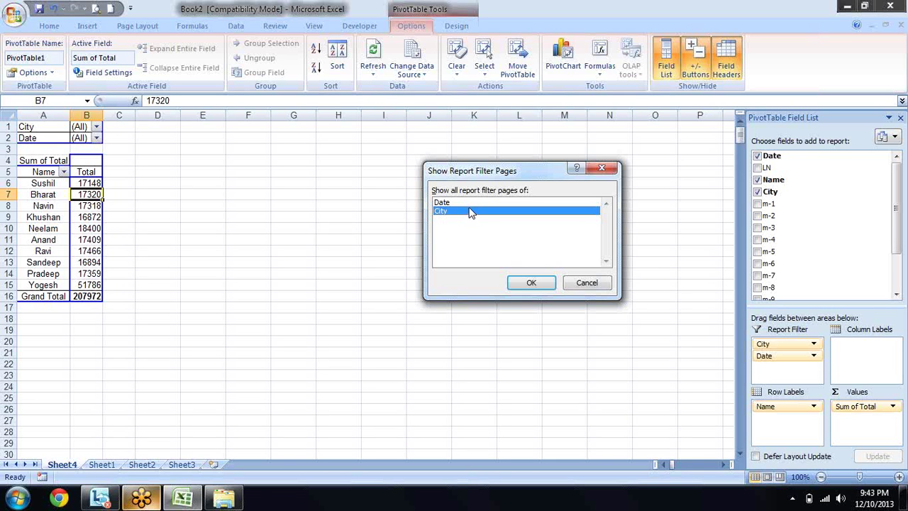
left_click(466, 202)
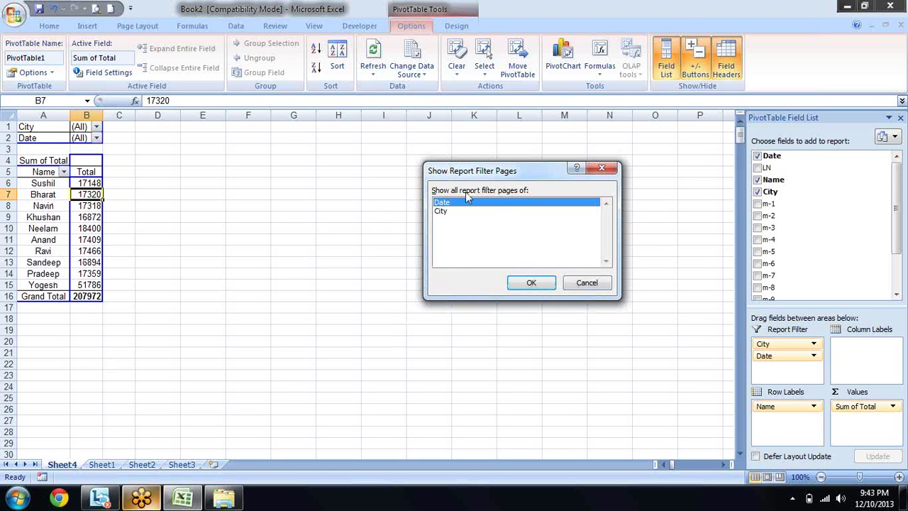
left_click(457, 210)
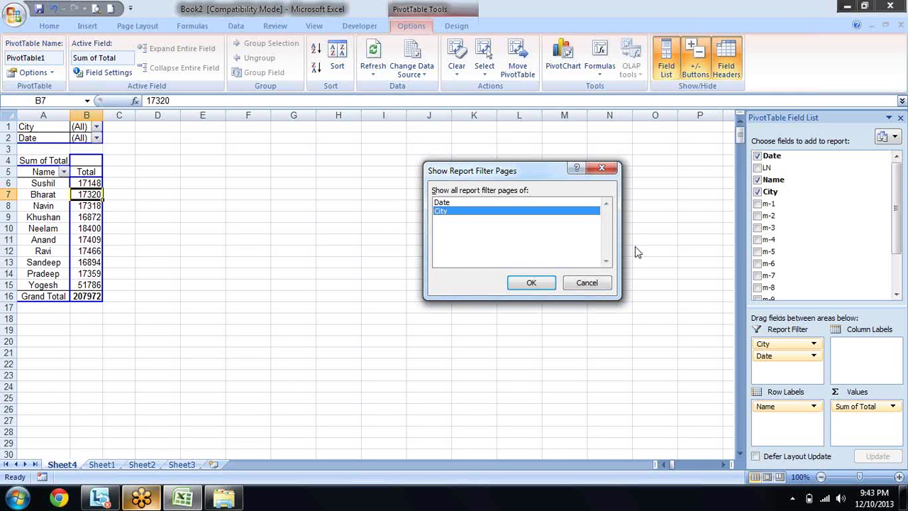
left_click(587, 285)
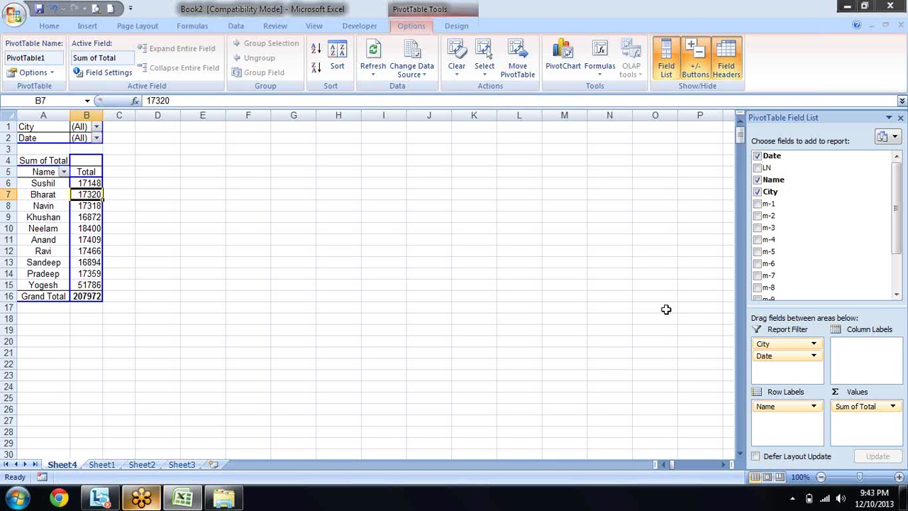
Step: Look at the Solve Order list, then try deleting the Yogesh row directly in the pivot
left_click(602, 71)
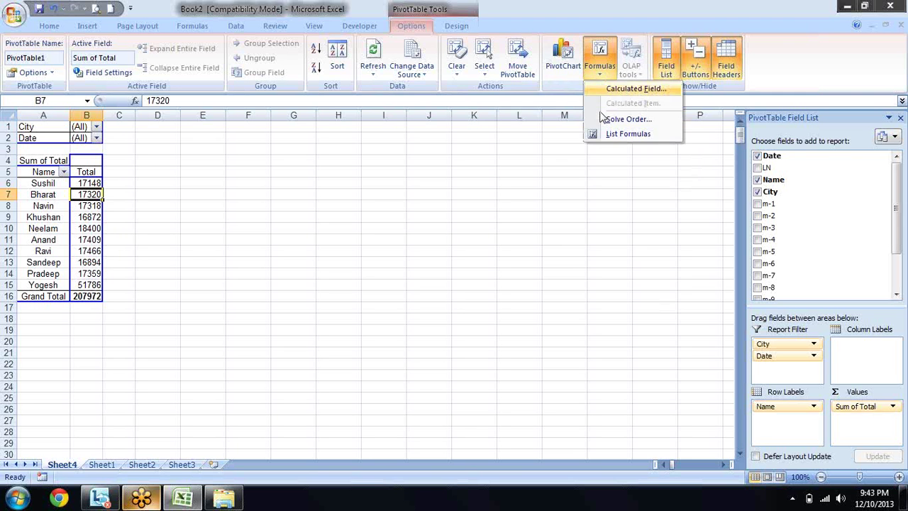
left_click(644, 119)
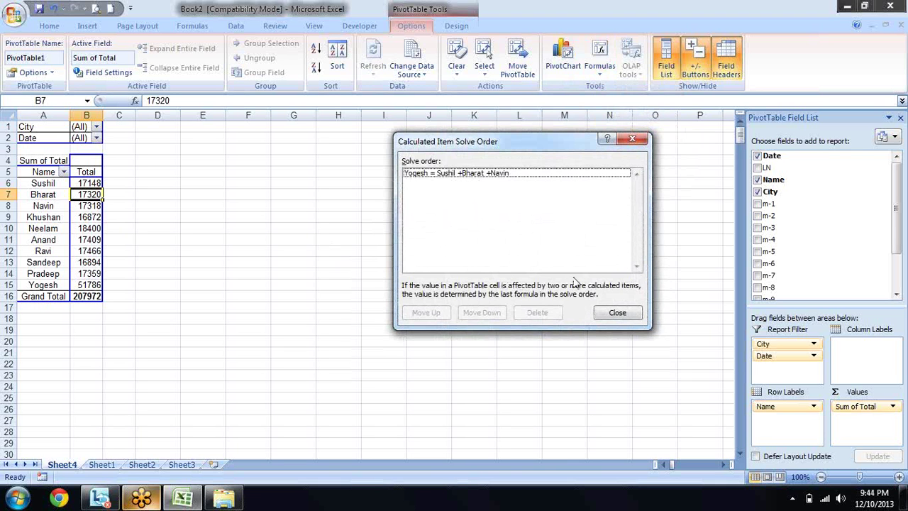
left_click(632, 138)
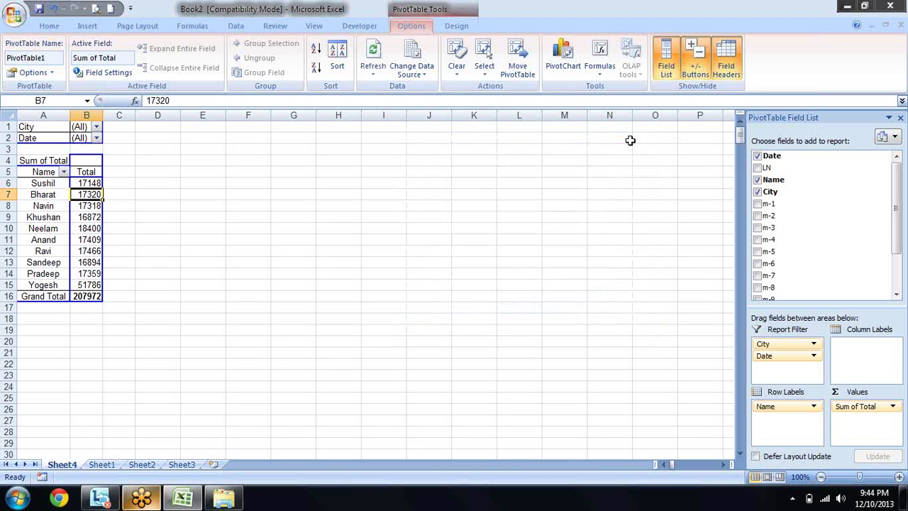
left_click(51, 286)
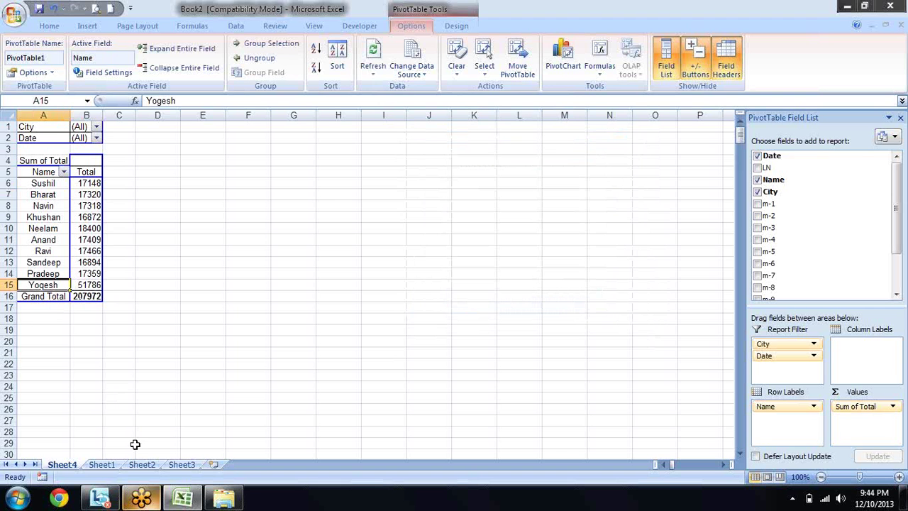
key("Delete")
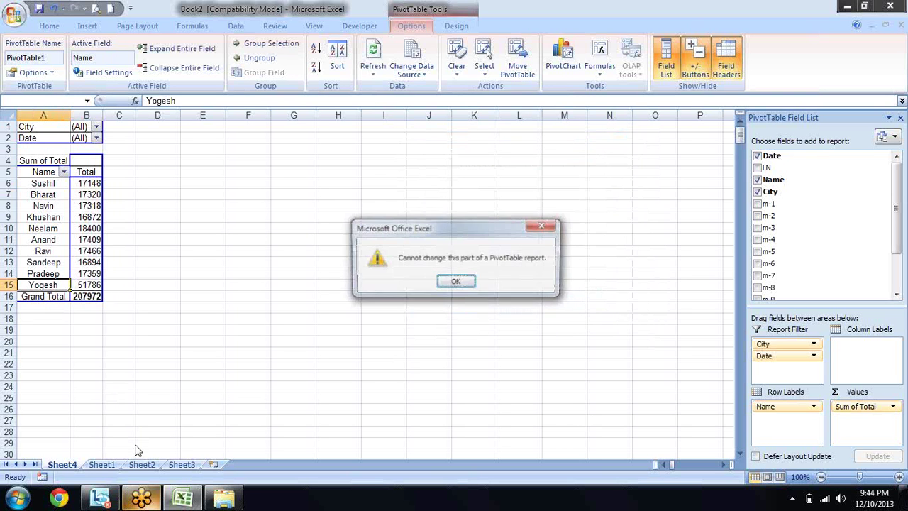
key("Return")
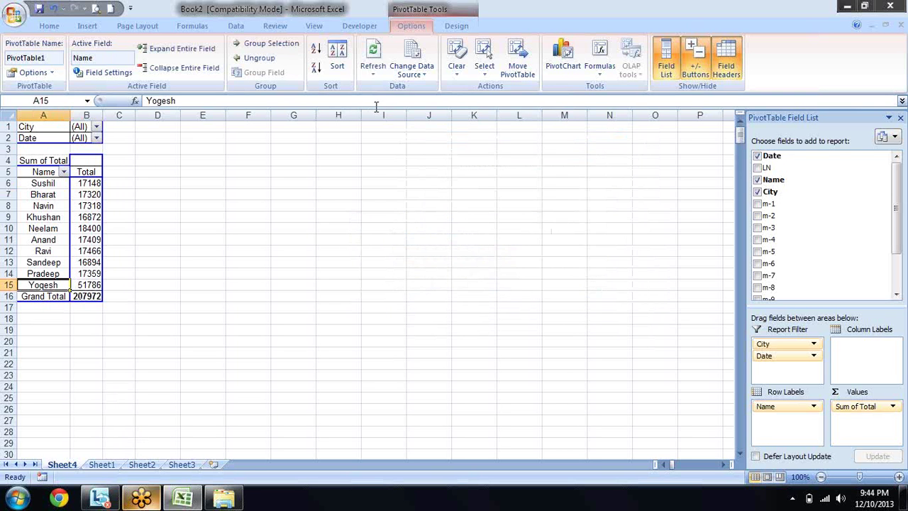
Step: Delete the Yogesh calculated item formula through Solve Order, dropping Grand Total to 156186
left_click(604, 77)
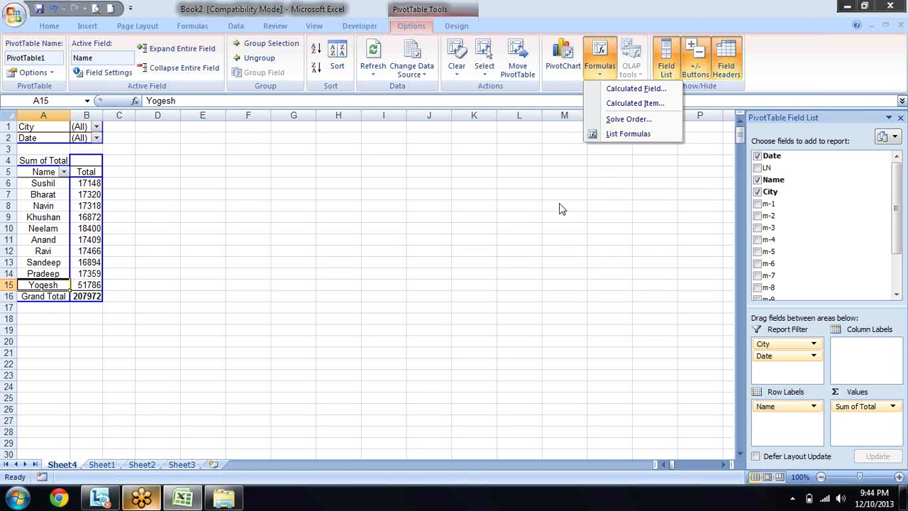
left_click(628, 119)
left_click(486, 176)
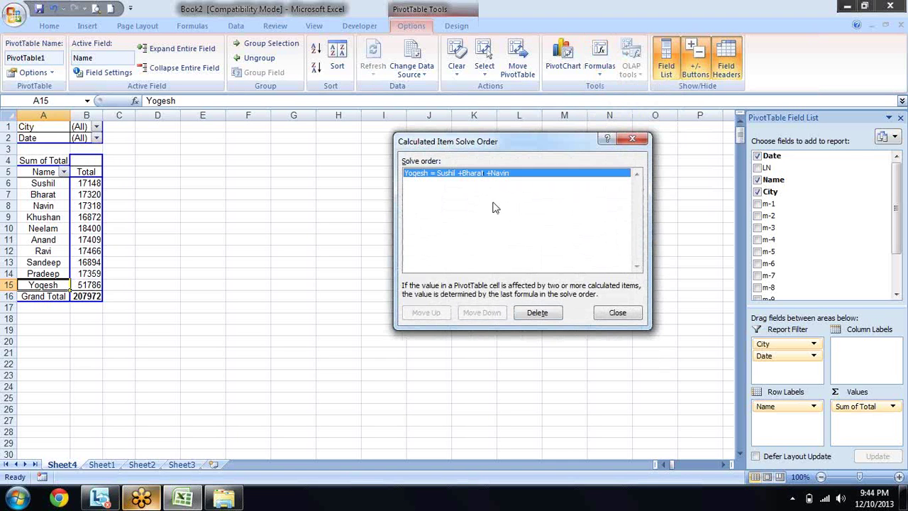
left_click(536, 313)
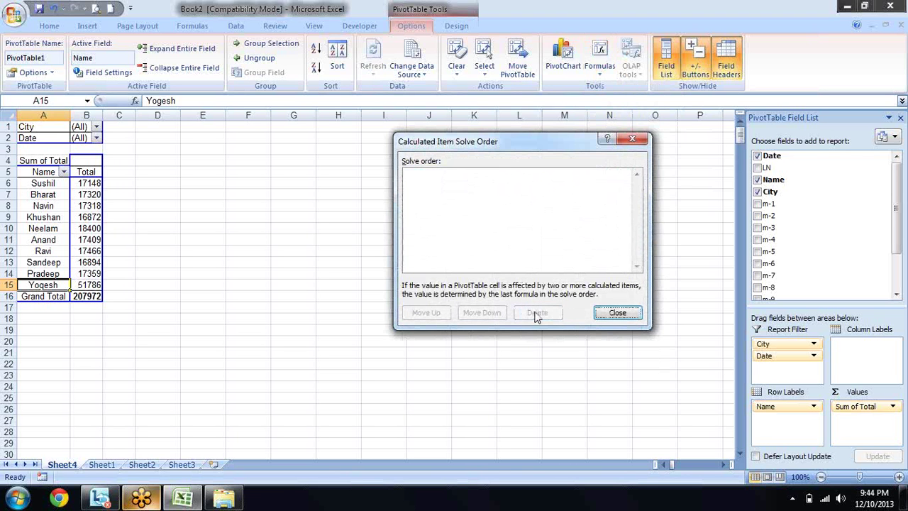
left_click(617, 313)
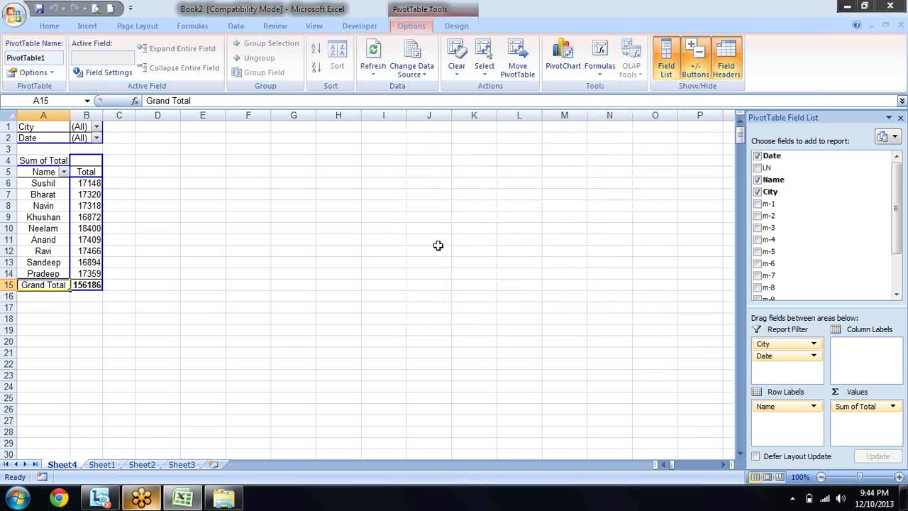
left_click(63, 172)
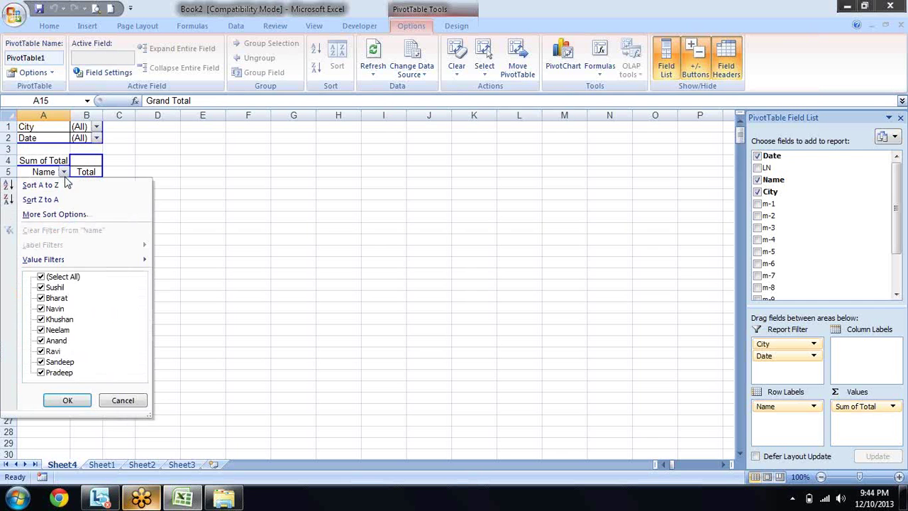
left_click(229, 284)
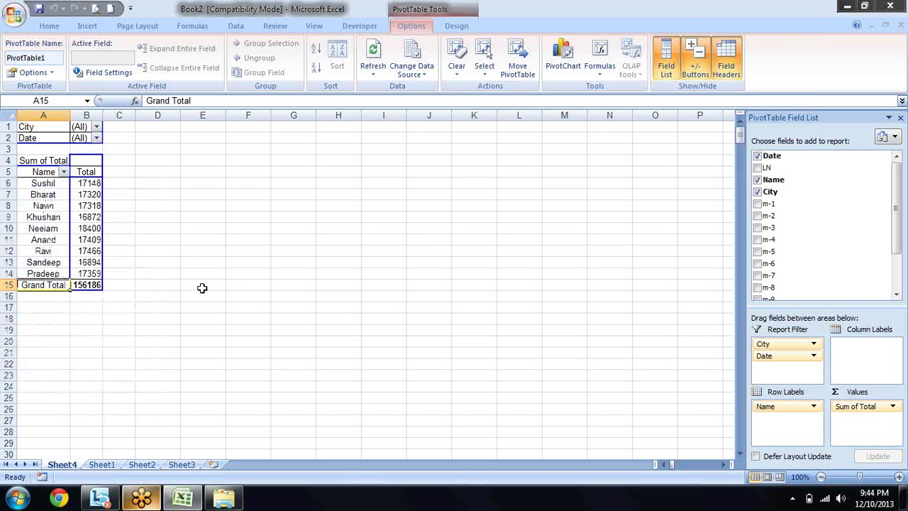
key("Down")
key("Up")
key("Up")
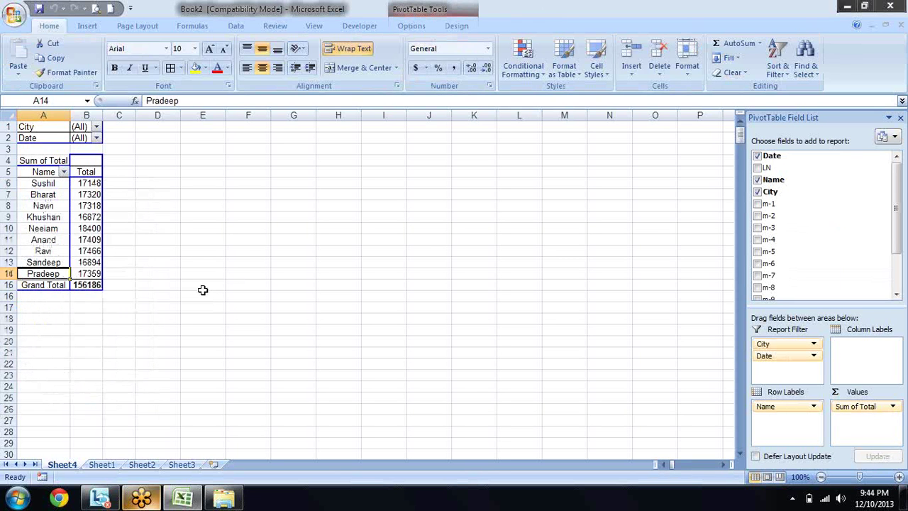
key("Up")
key("Up")
key("Up")
key("Up")
key("Up")
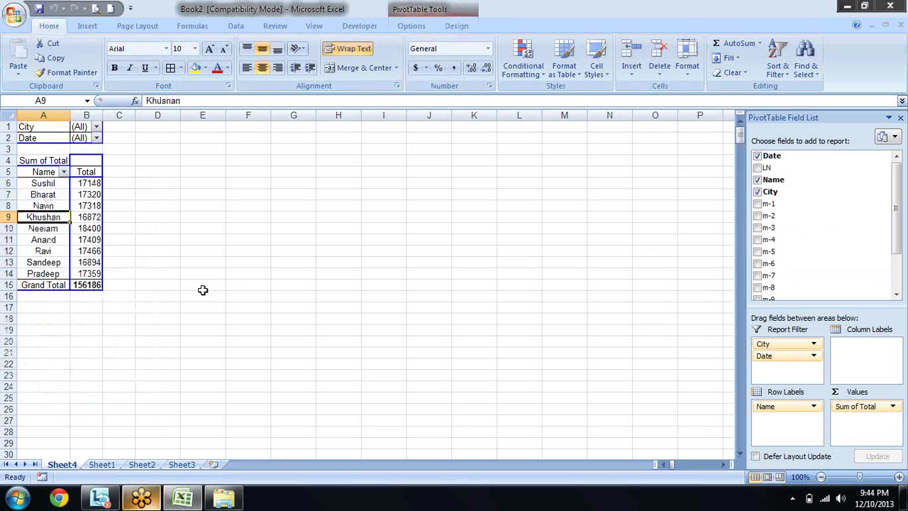
left_click_drag(896, 213, 895, 323)
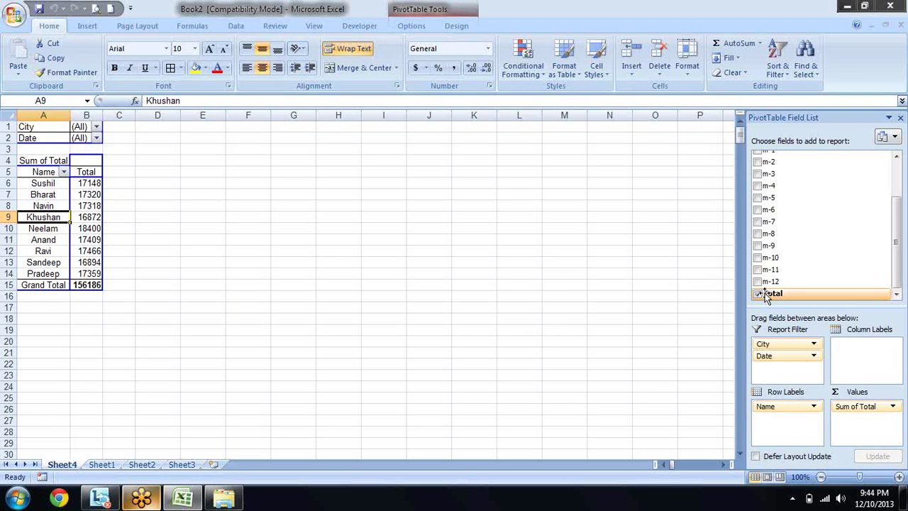
right_click(764, 297)
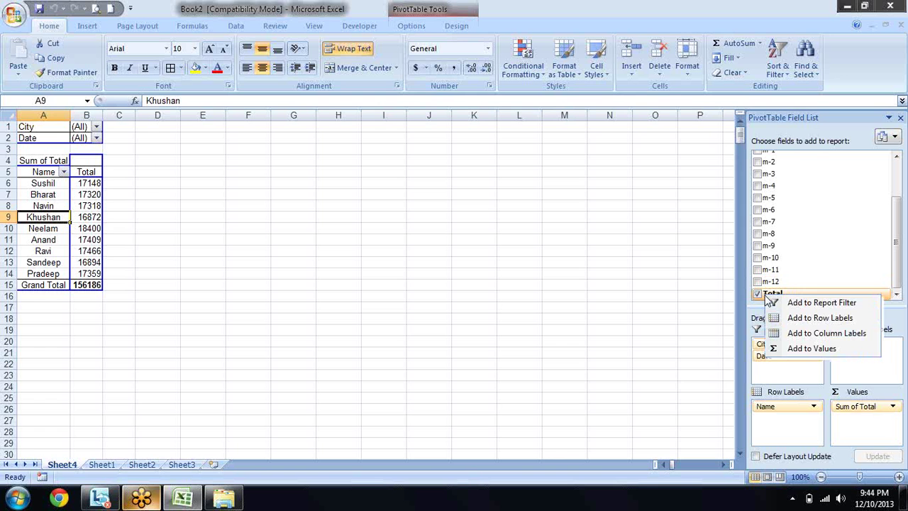
key("Escape")
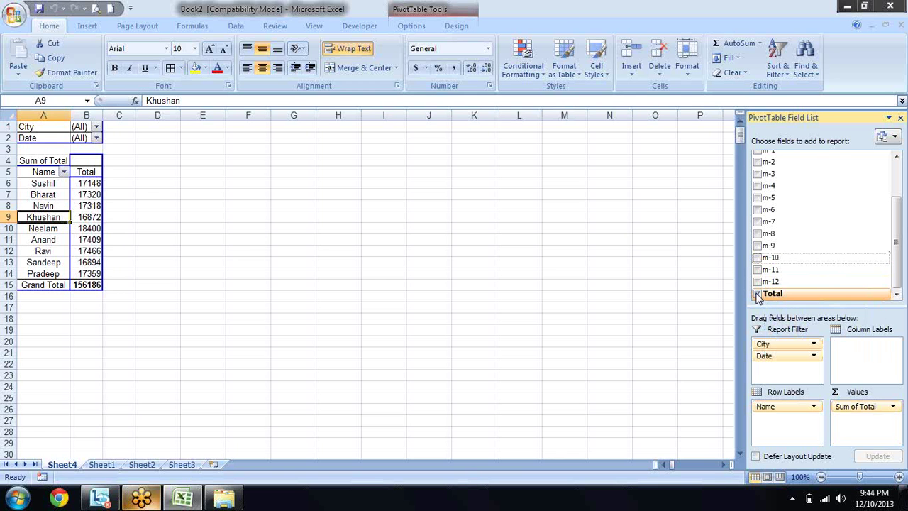
left_click(756, 294)
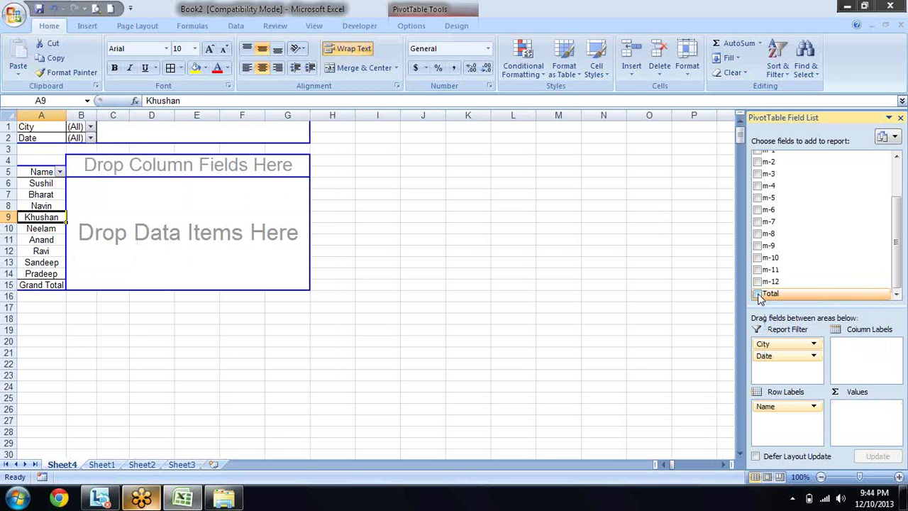
left_click_drag(759, 296, 764, 298)
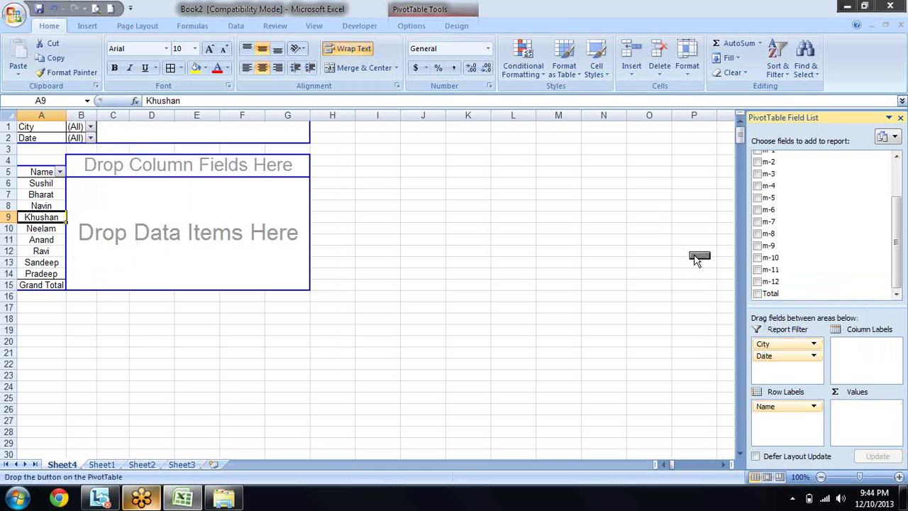
left_click(758, 295)
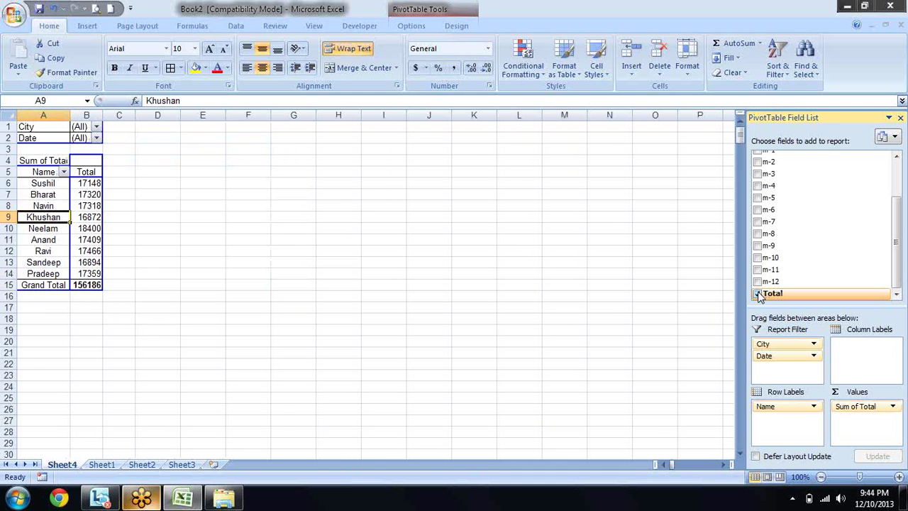
left_click(758, 294)
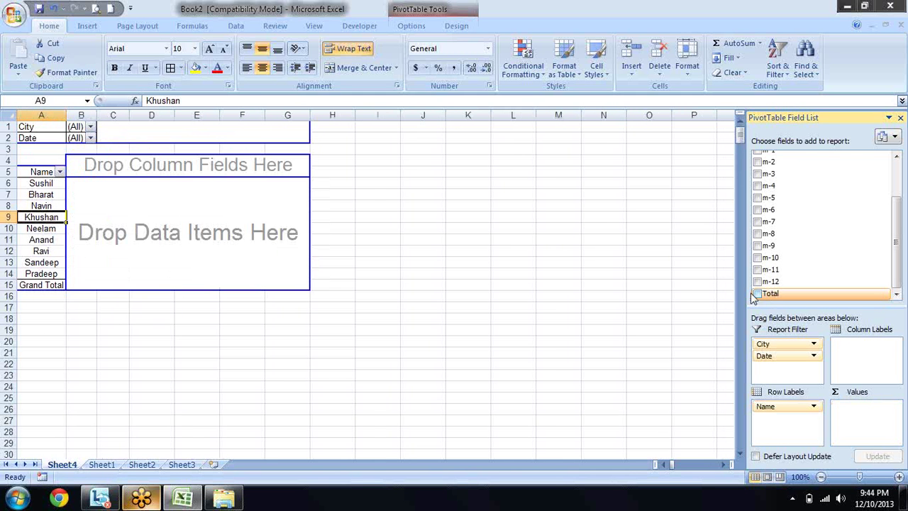
left_click(757, 294)
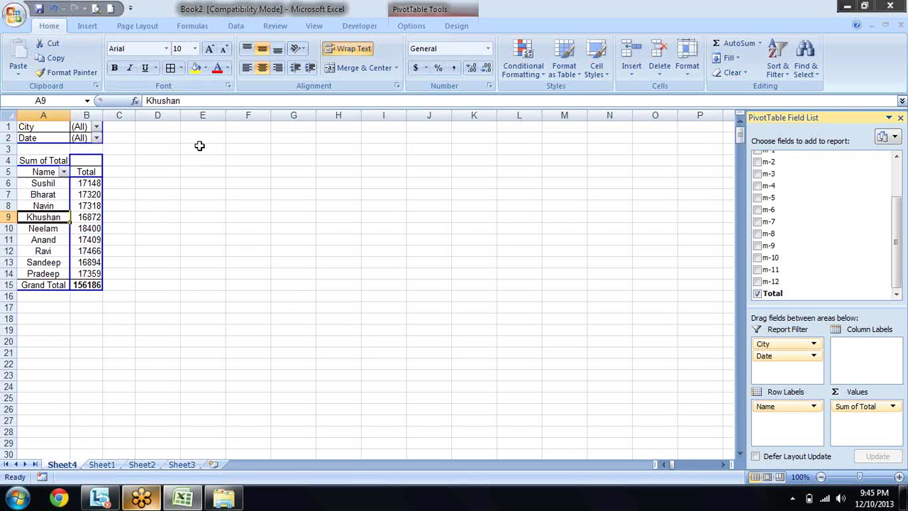
left_click(93, 195)
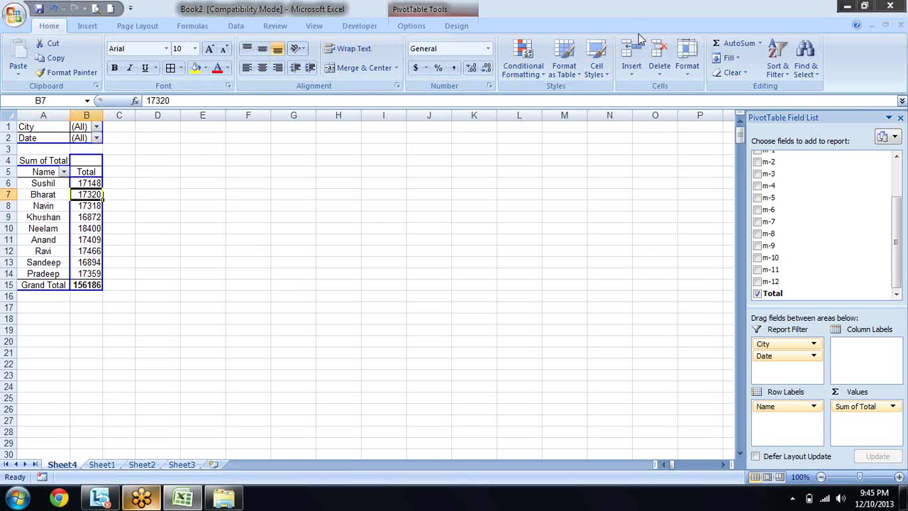
Step: Open Insert Calculated Field, load the existing Total field and rename it AVG
left_click(411, 26)
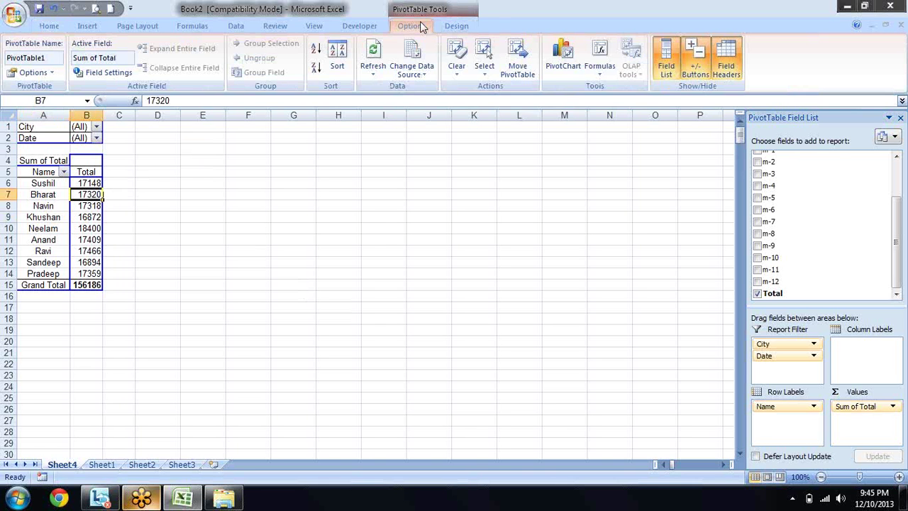
left_click(599, 68)
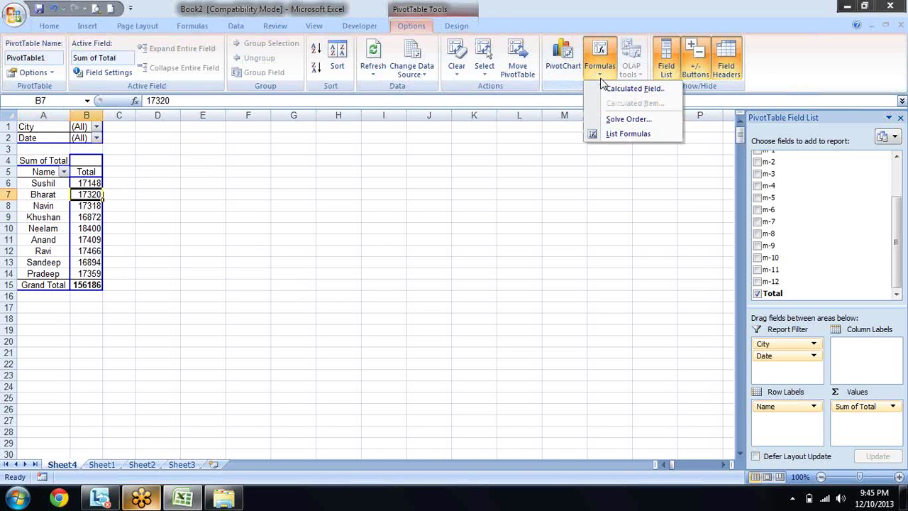
left_click(647, 90)
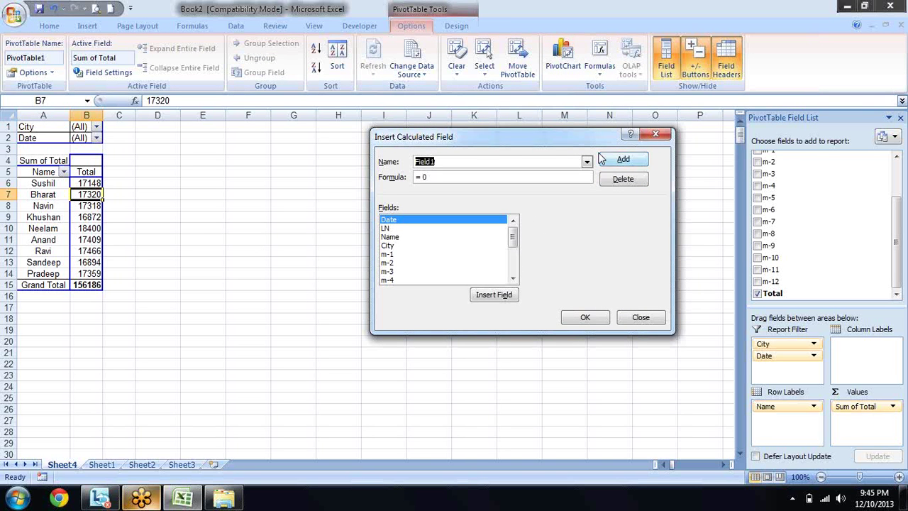
left_click(586, 162)
left_click(494, 176)
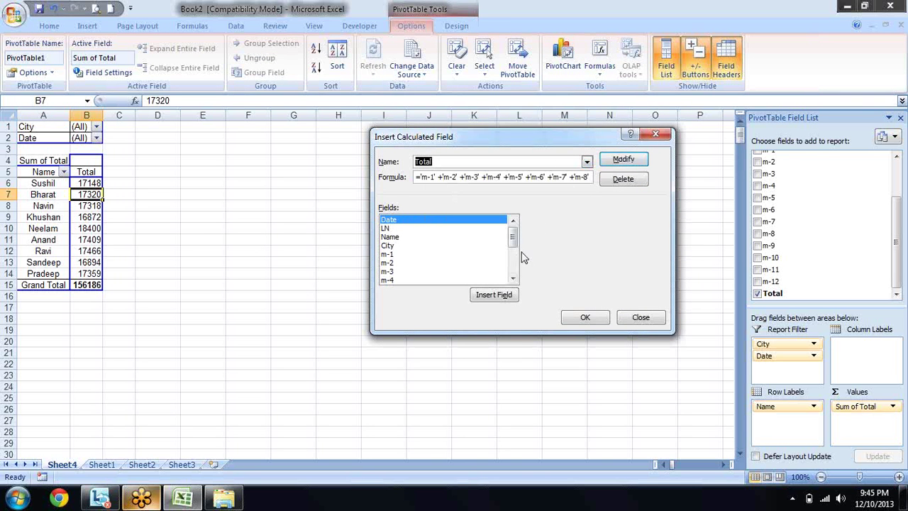
left_click_drag(512, 236, 513, 277)
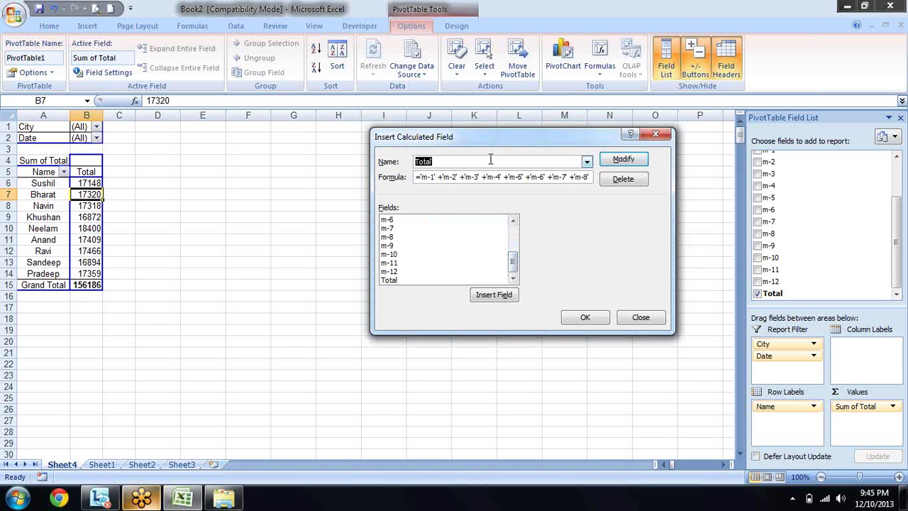
type("avER")
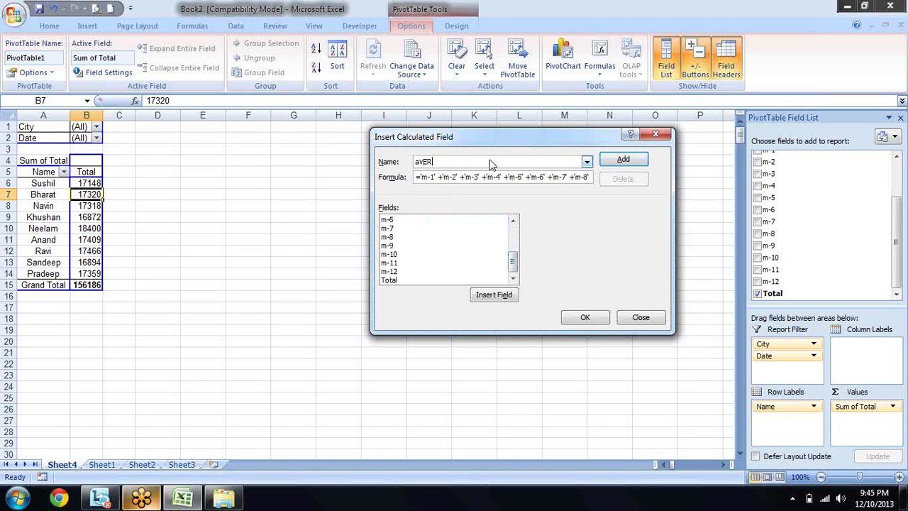
key("BackSpace")
key("BackSpace")
key("BackSpace")
key("BackSpace")
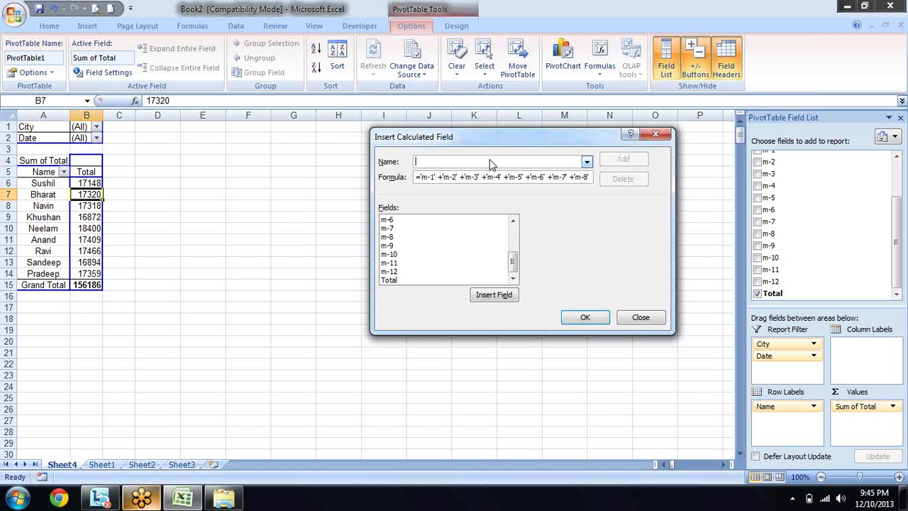
type("aV")
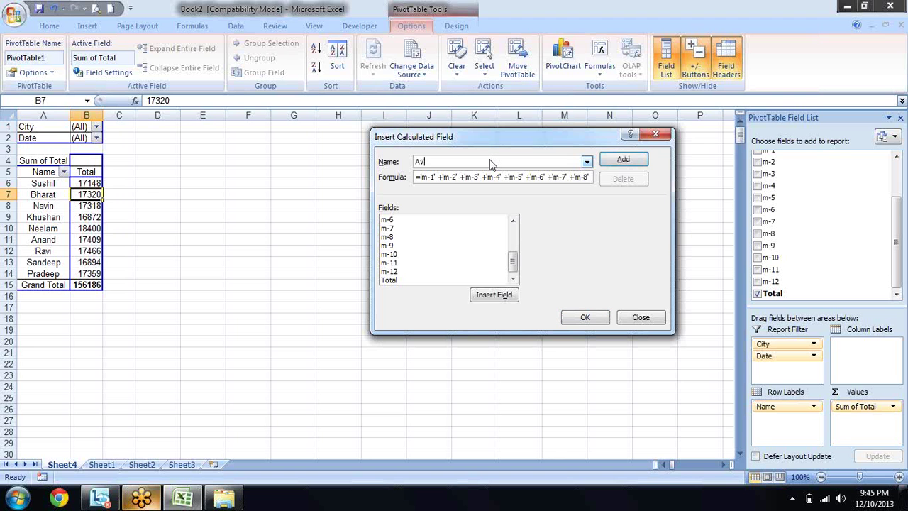
type("G")
Step: Replace the formula with =Total/12, add the AVG field and apply it to the pivot
left_click_drag(415, 177, 423, 181)
key("Delete")
key("Delete")
key("Delete")
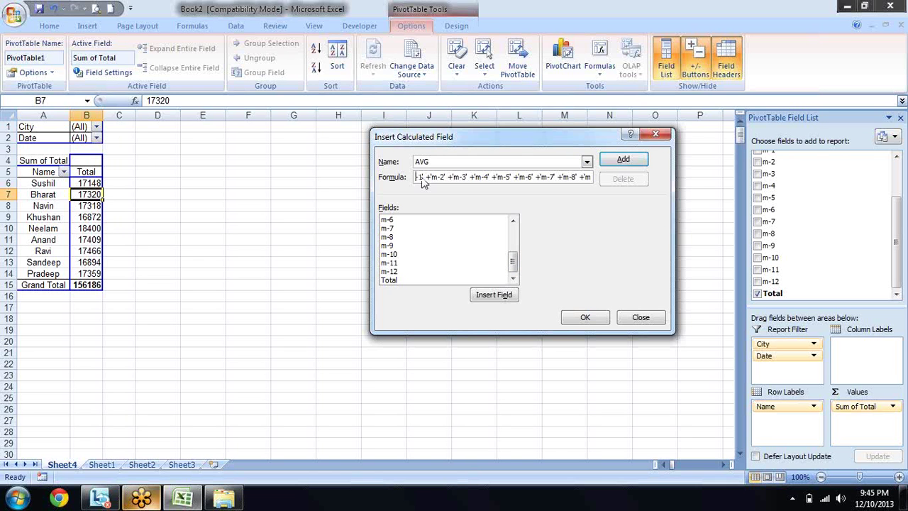
key("Delete")
key("Delete")
key("Delete")
key("Delete")
key("Delete")
key("Delete")
key("Delete")
key("Delete")
key("Delete")
key("Delete")
key("Delete")
key("Delete")
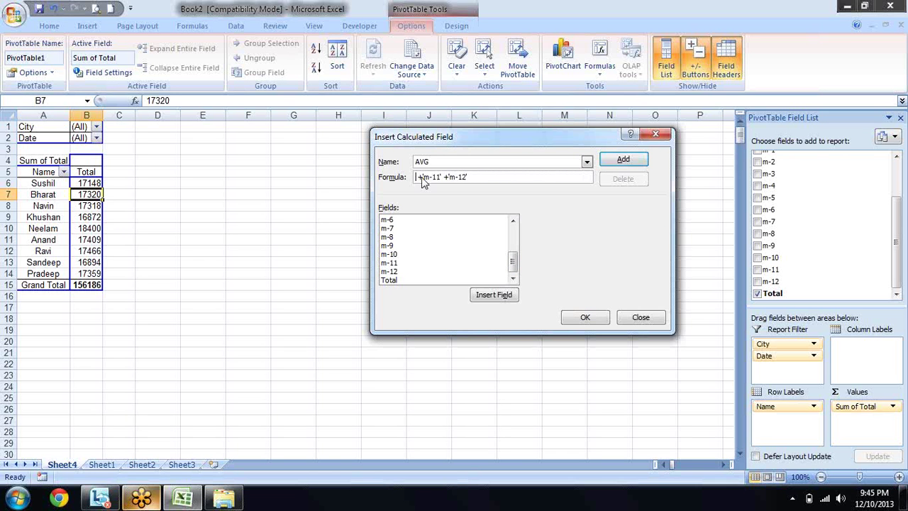
key("Delete")
key("Delete")
key("Delete")
type("=")
left_click(389, 278)
left_click(474, 296)
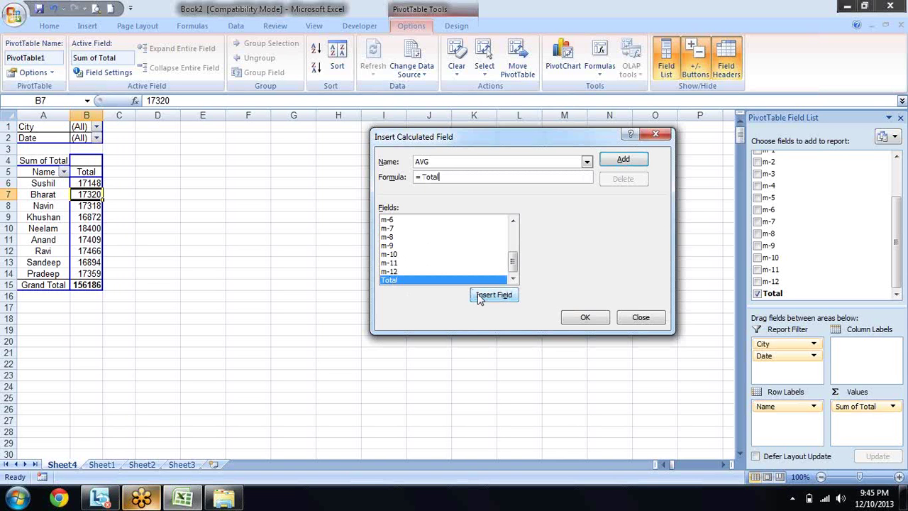
type("12")
left_click(622, 160)
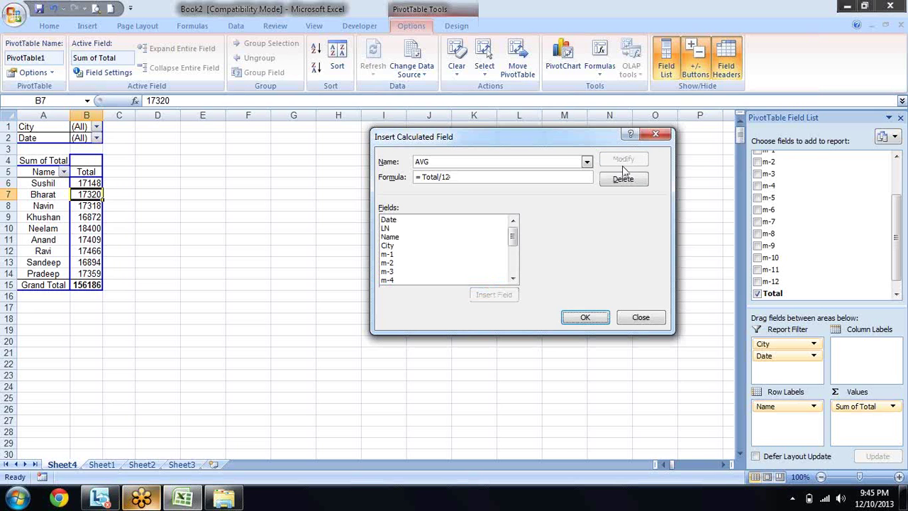
left_click(584, 315)
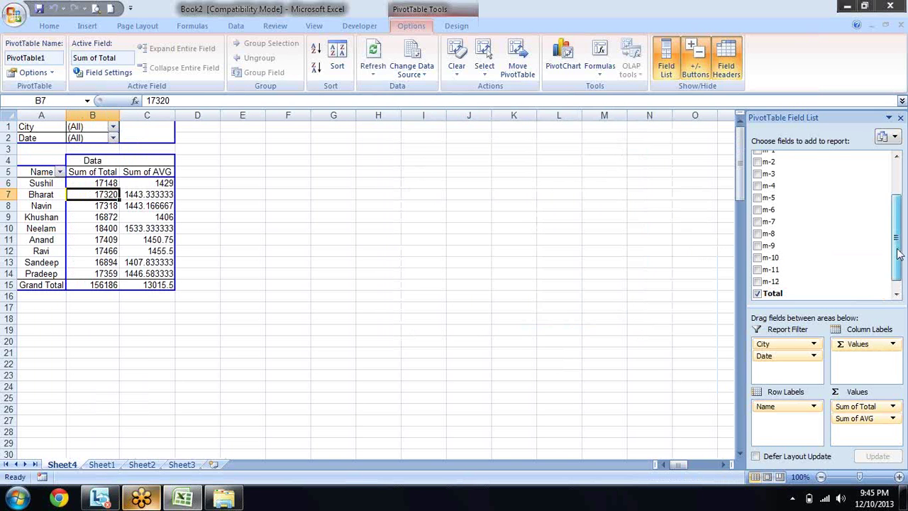
Step: Add LN to the pivot and move it from Values into Row Labels under each name
left_click_drag(898, 254, 897, 260)
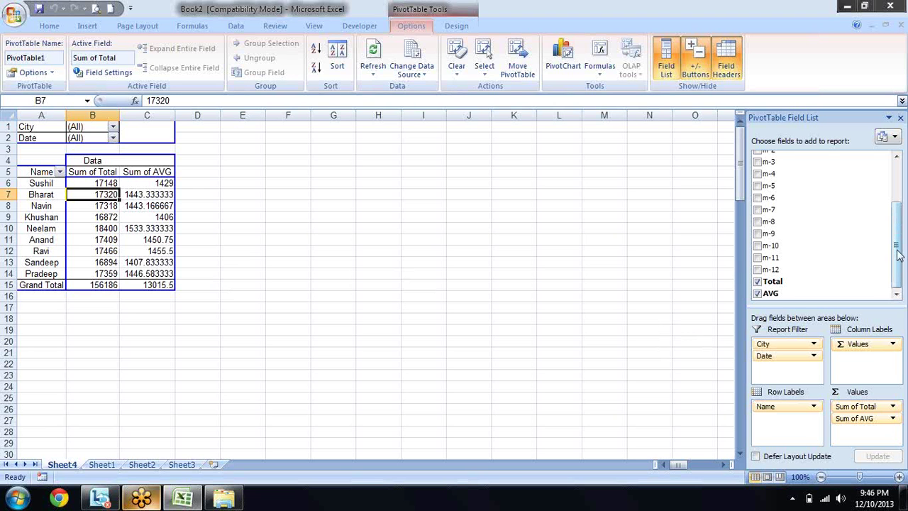
left_click_drag(897, 253, 897, 178)
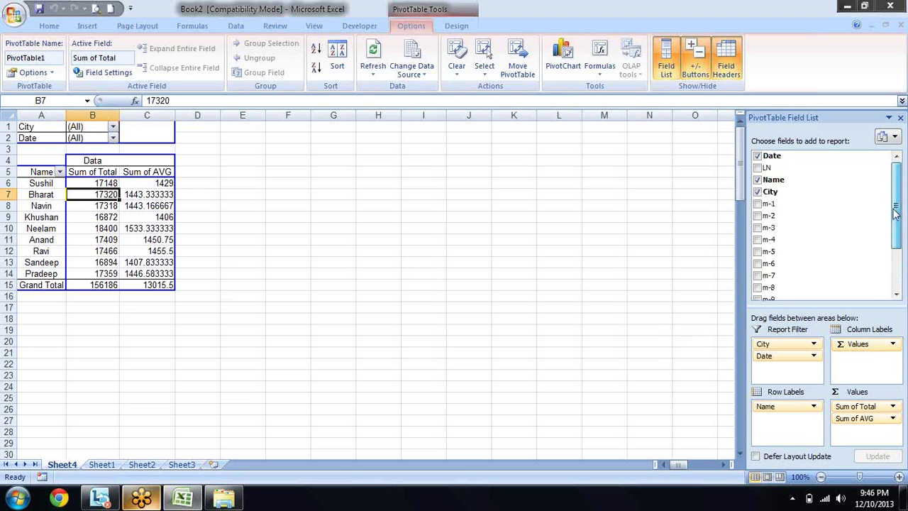
left_click(757, 168)
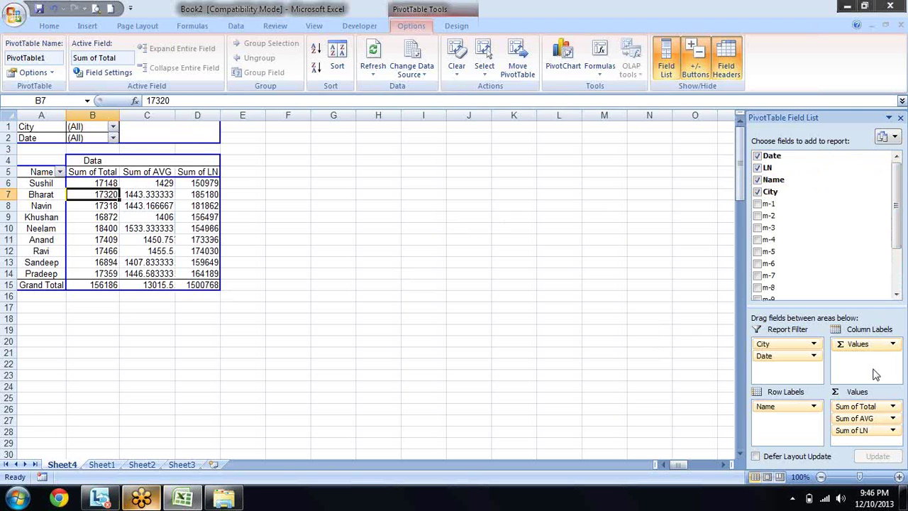
left_click_drag(855, 430, 795, 431)
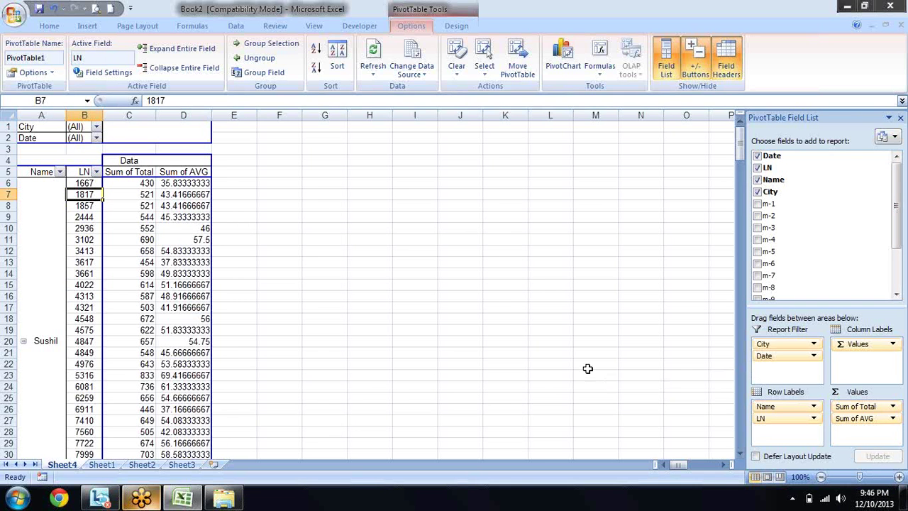
key("Down")
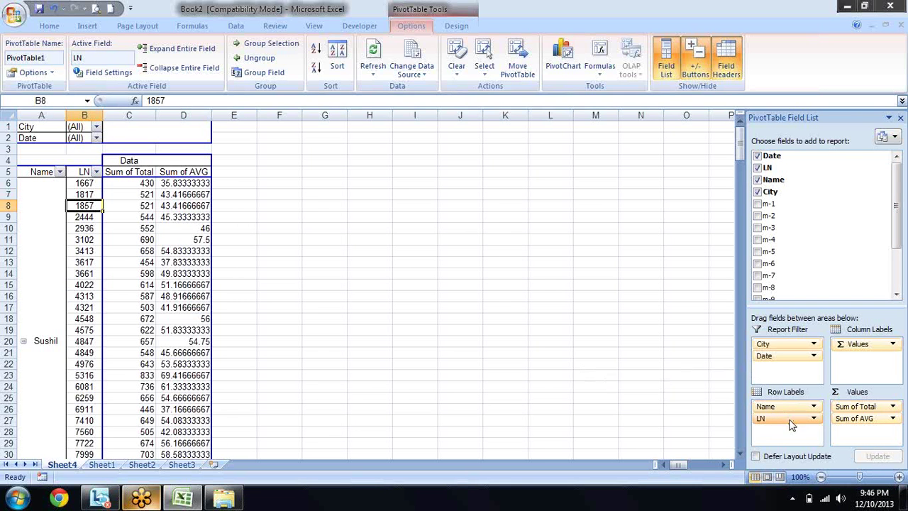
left_click(792, 419)
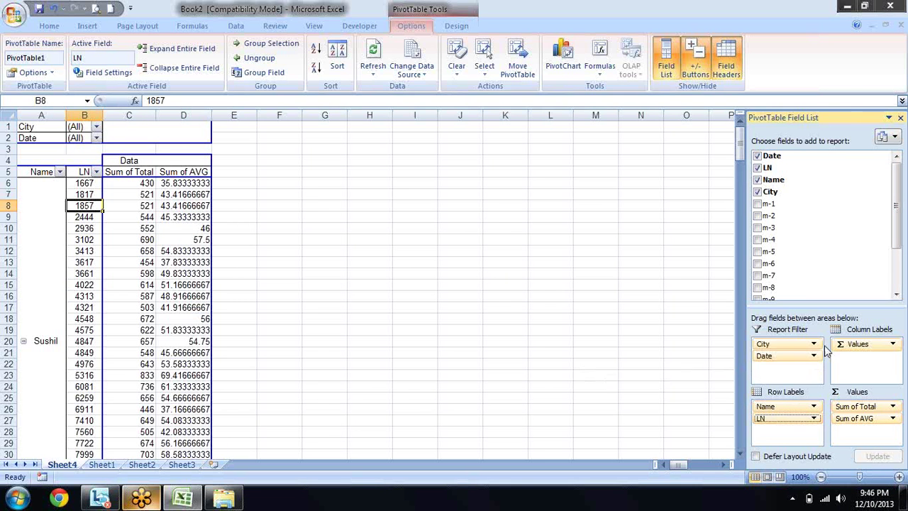
Step: Move LN from Row Labels to Column Labels and accept the 'will not fit' warning
left_click_drag(825, 351, 847, 365)
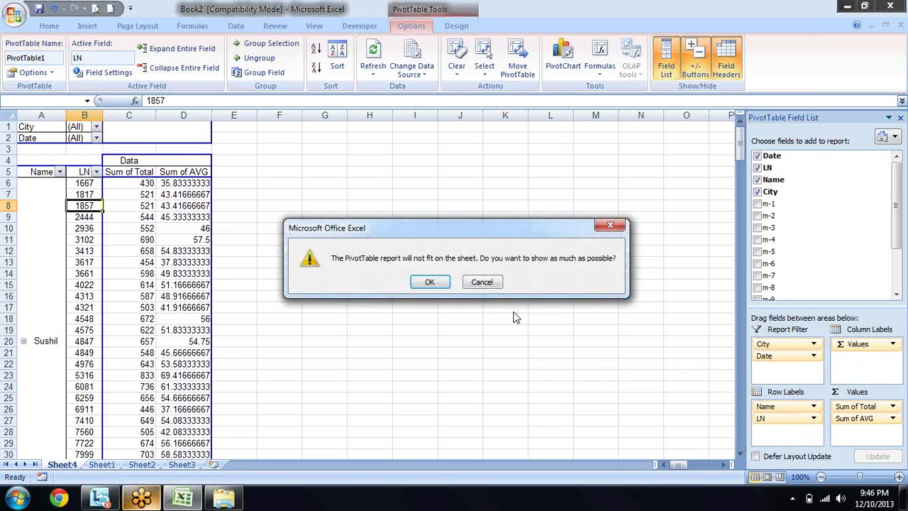
left_click(429, 281)
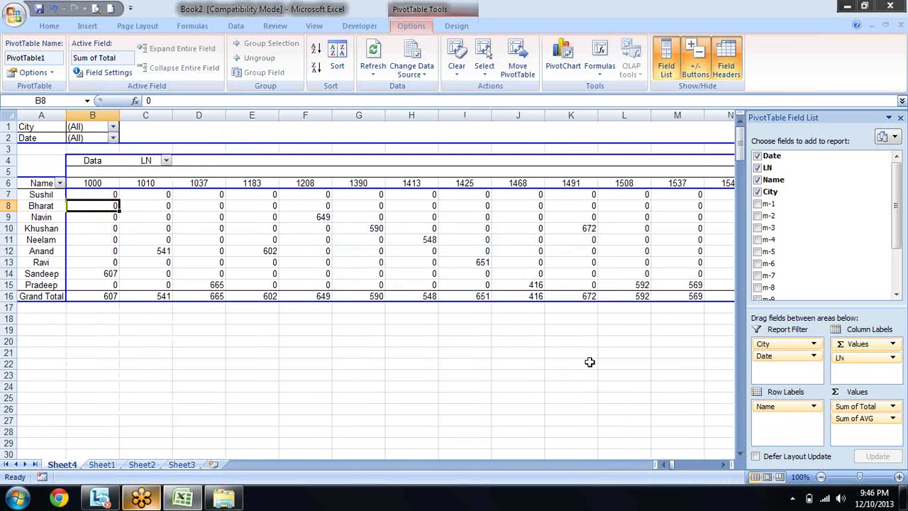
key("Up")
key("Up")
key("Right")
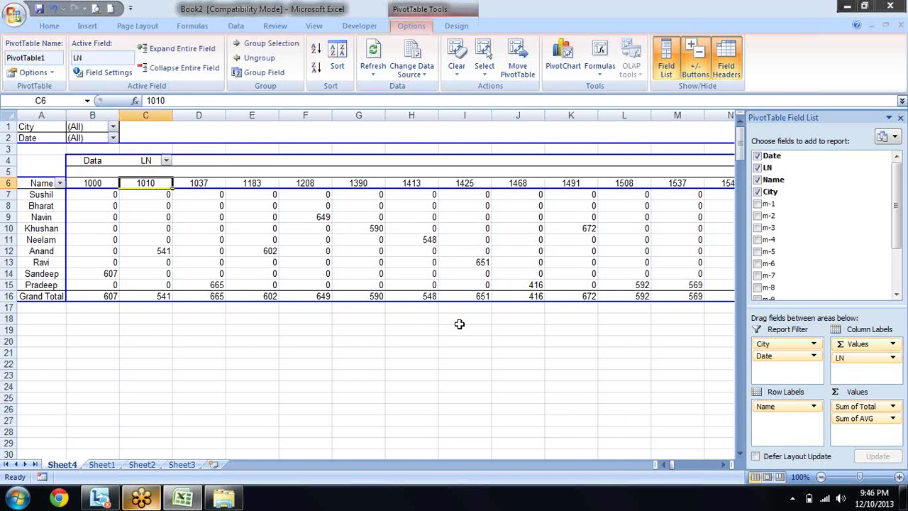
key("Right")
key("Right")
key("Right")
key("Right")
key("Right")
key("Right")
key("Right")
key("Right")
key("Right")
key("Right")
key("Right")
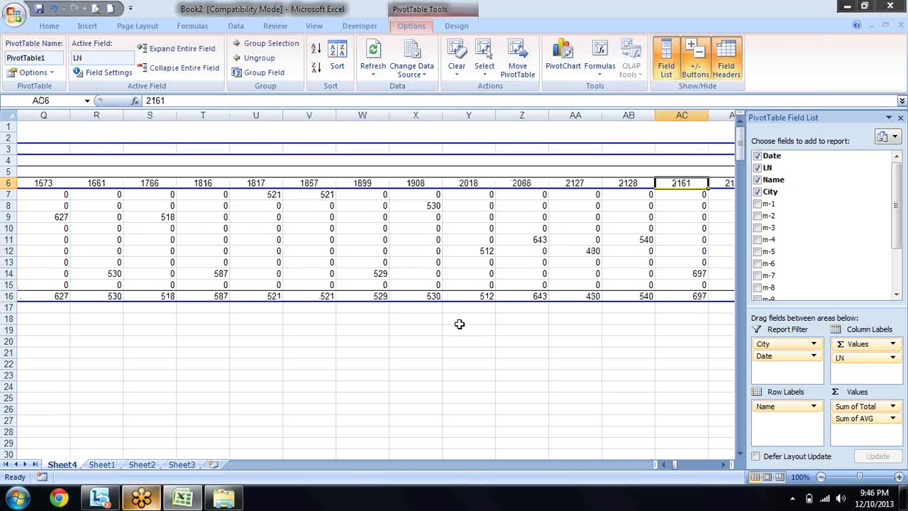
key("Right")
key("Right")
key("Right")
key("Right")
key("Right")
key("Right")
key("Right")
key("Right")
key("Right")
key("Right")
key("Right")
key("Right")
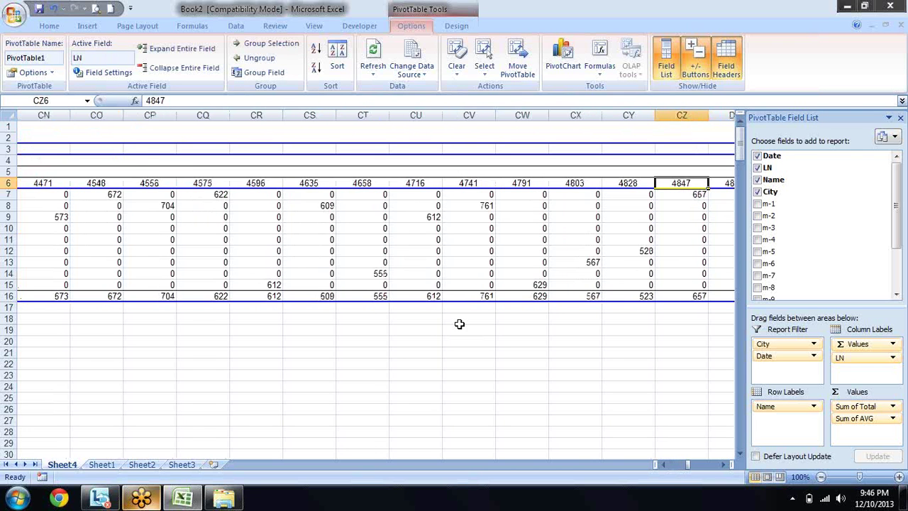
key("Right")
key("Right")
key("Right")
Step: Browse the LN column headings from 1000 and select across them to the last one
key("Home")
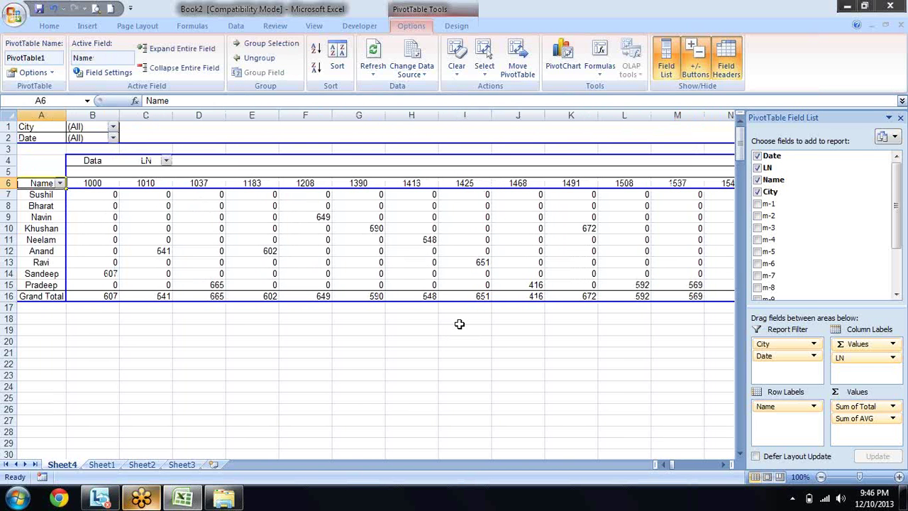
key("Right")
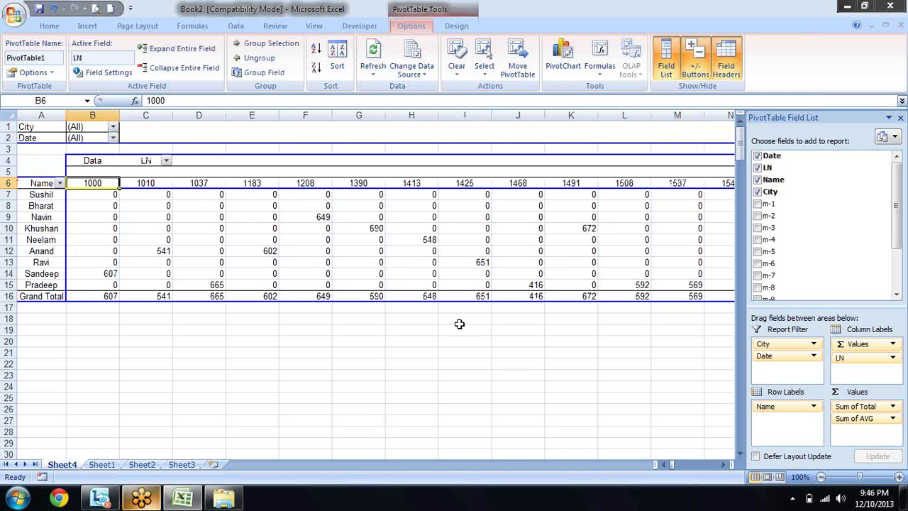
key("Right")
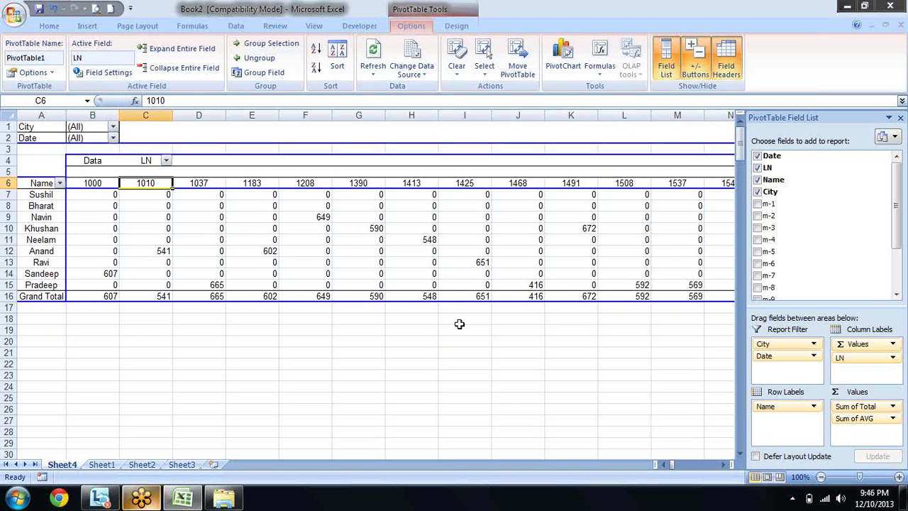
key("Left")
key("Right")
key("Right")
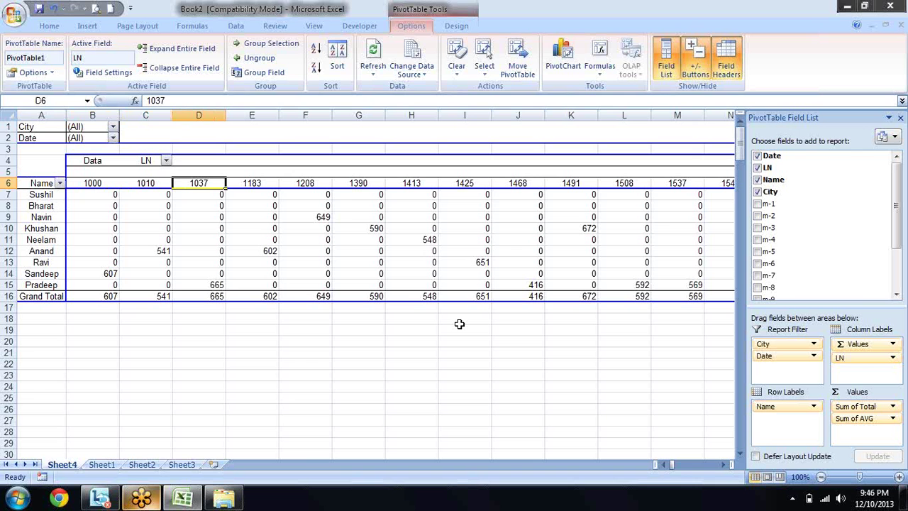
key("Left")
key("Left")
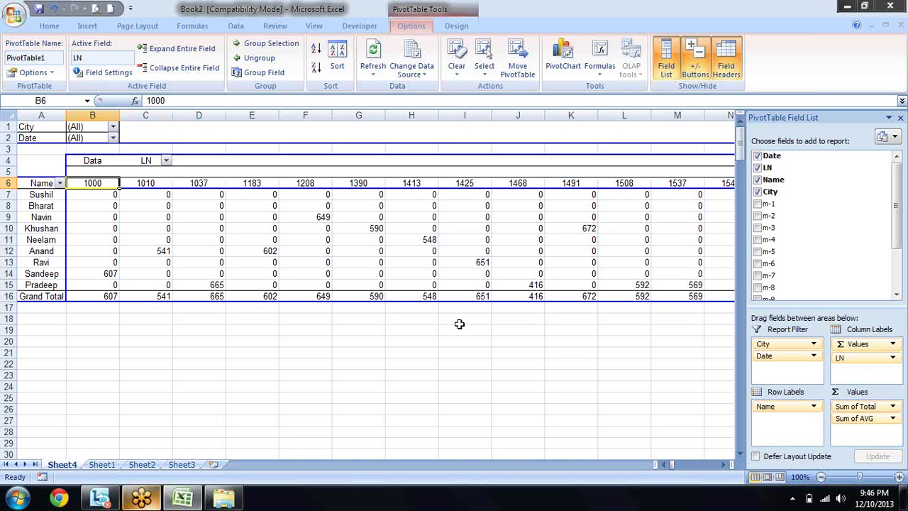
key("Right")
key("Left")
key("shift+Right")
key("shift+Right")
key("shift+Right")
key("shift+Right")
key("shift+Right")
key("shift+Right")
key("shift+Right")
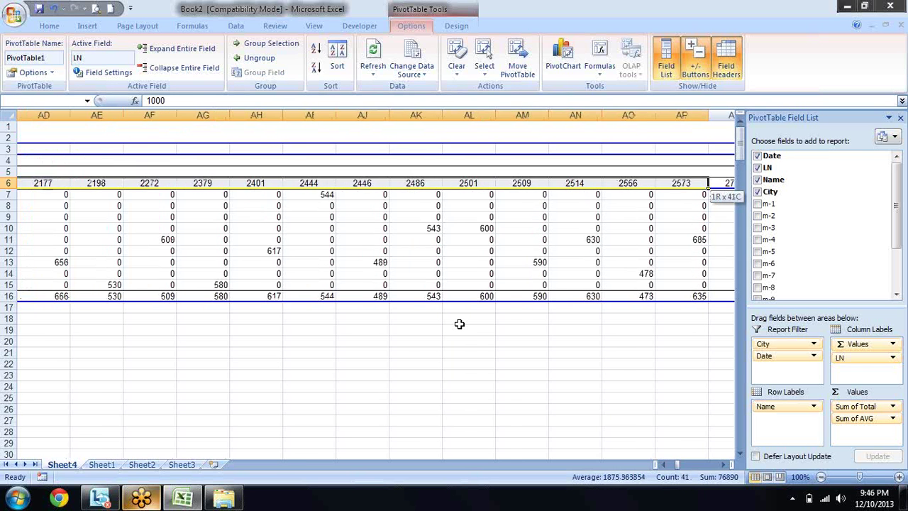
key("shift+Right")
key("shift+Right")
key("shift+Right")
key("ctrl+shift+Right")
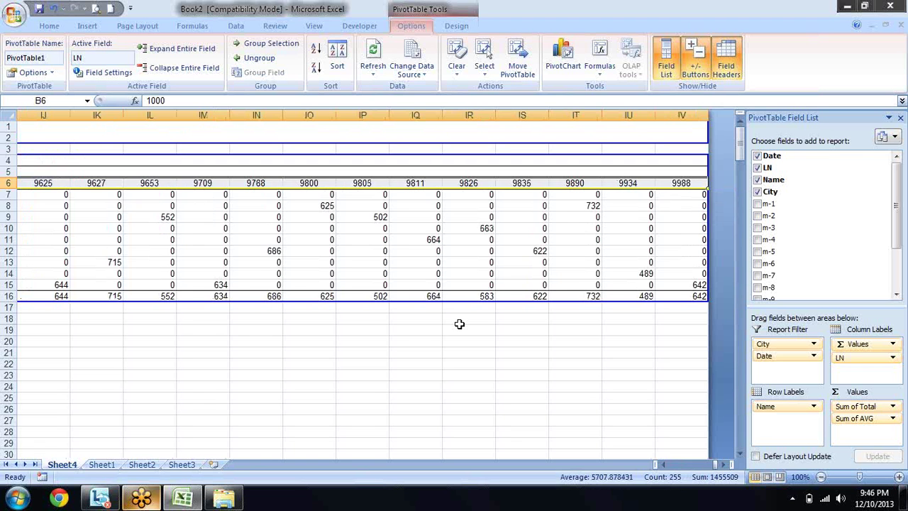
key("shift+BackSpace")
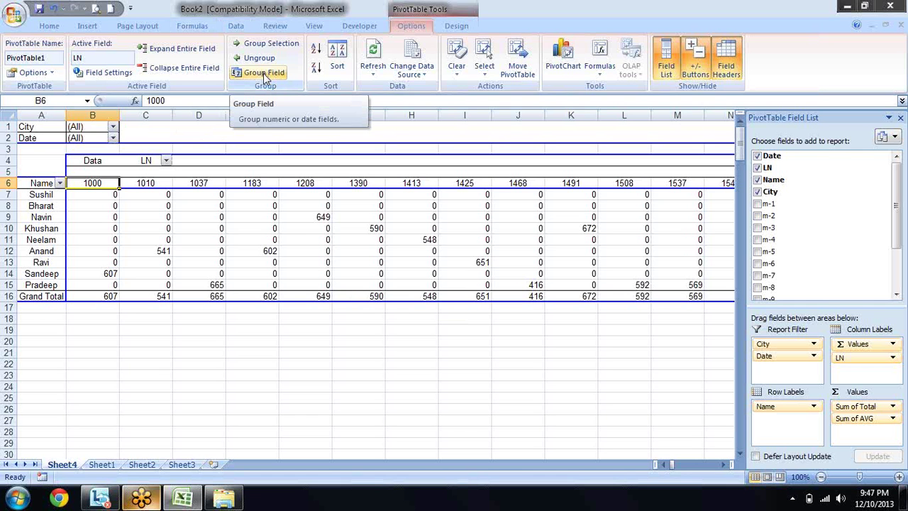
Step: Group the LN column values into 1000-wide ranges, 1000-1999 through 9000-9999
left_click(263, 73)
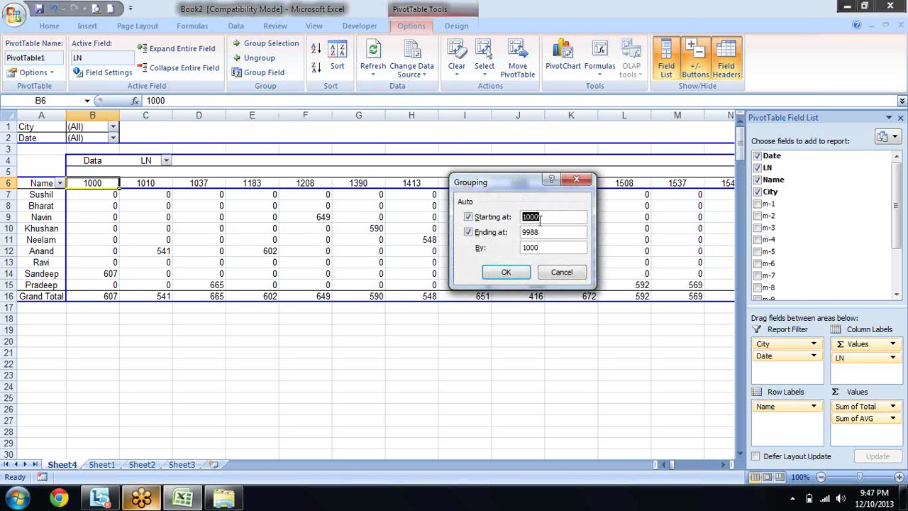
left_click_drag(526, 188, 530, 192)
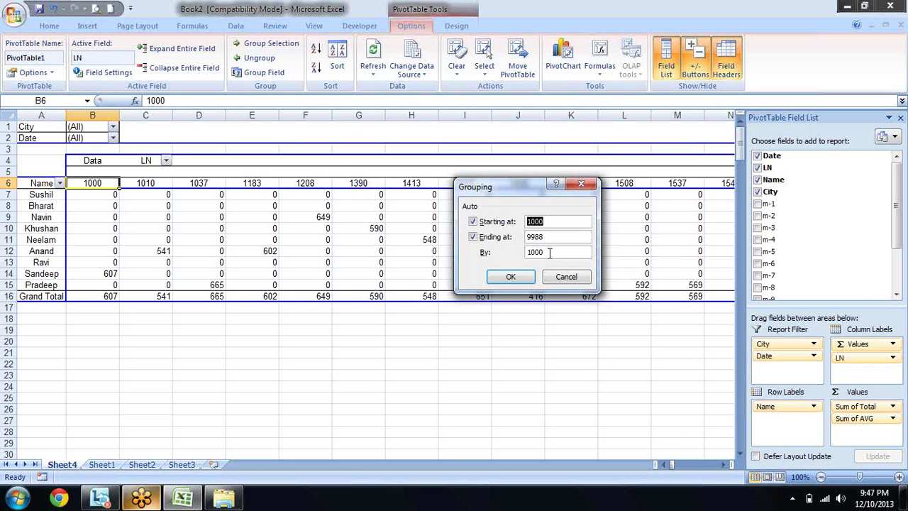
left_click(529, 277)
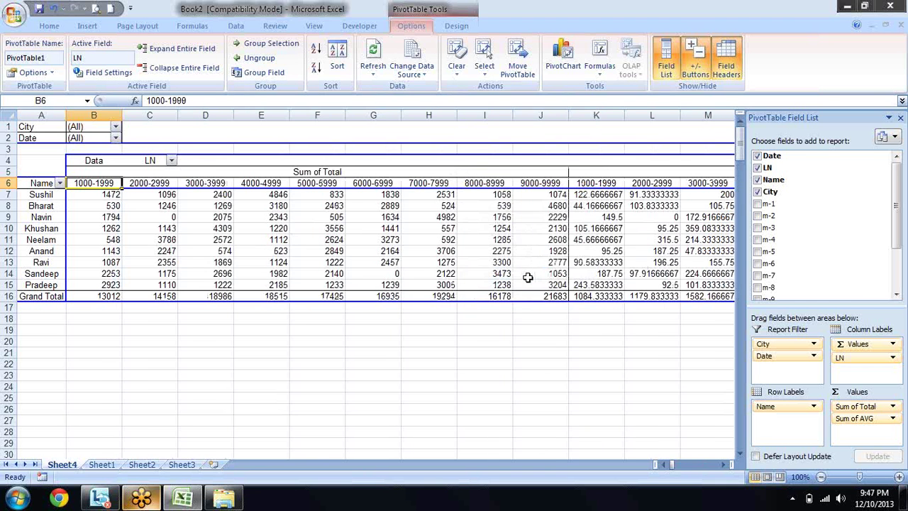
mouse_move(541, 273)
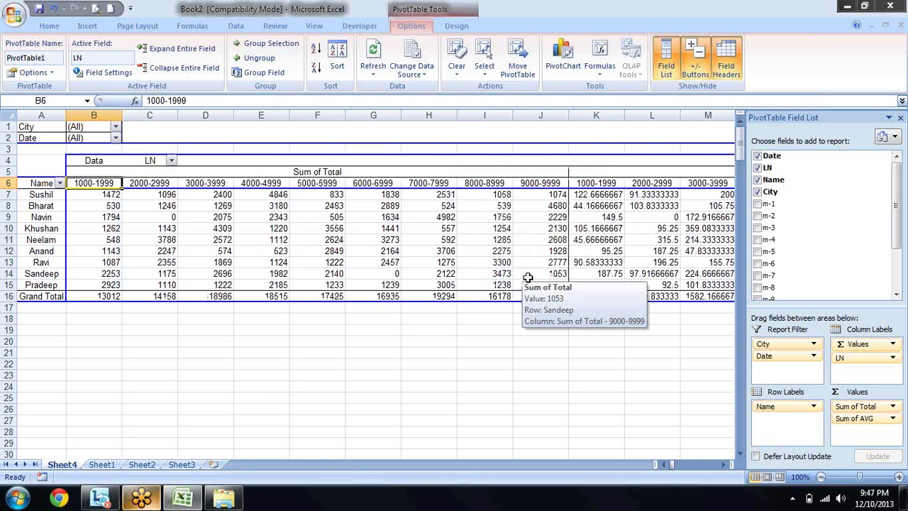
key("Right")
key("Right")
key("Right")
key("Right")
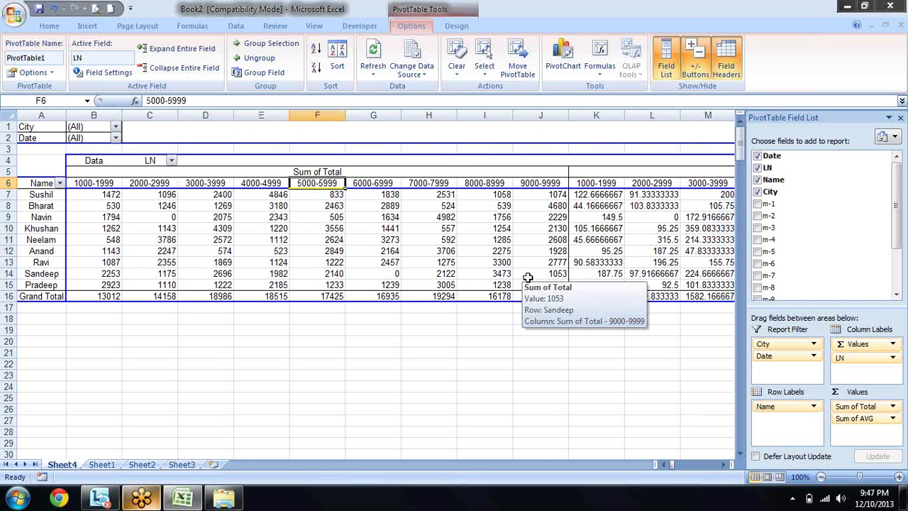
key("Right")
key("Right")
key("Right")
key("Right")
key("Right")
key("Right")
key("Right")
key("Right")
key("Right")
key("Right")
key("Right")
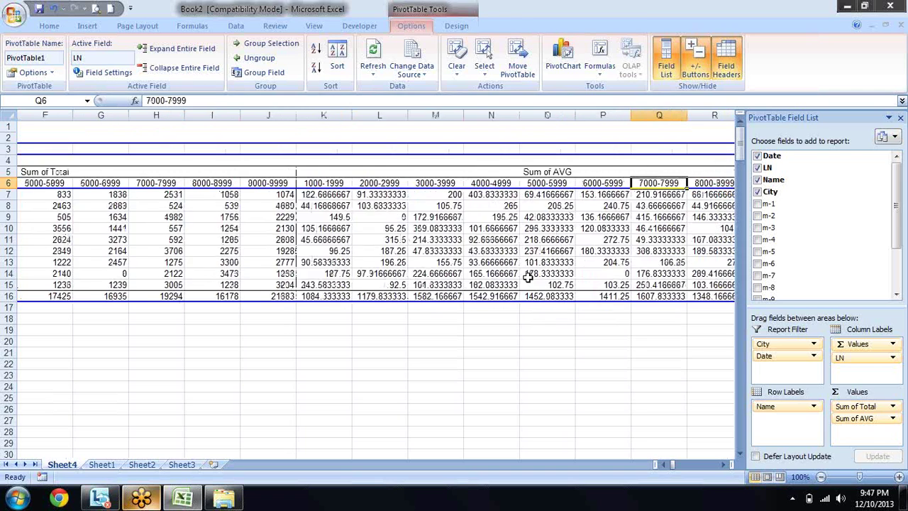
key("Right")
key("Right")
key("Right")
key("Right")
key("Right")
key("Left")
key("Left")
key("Left")
key("Left")
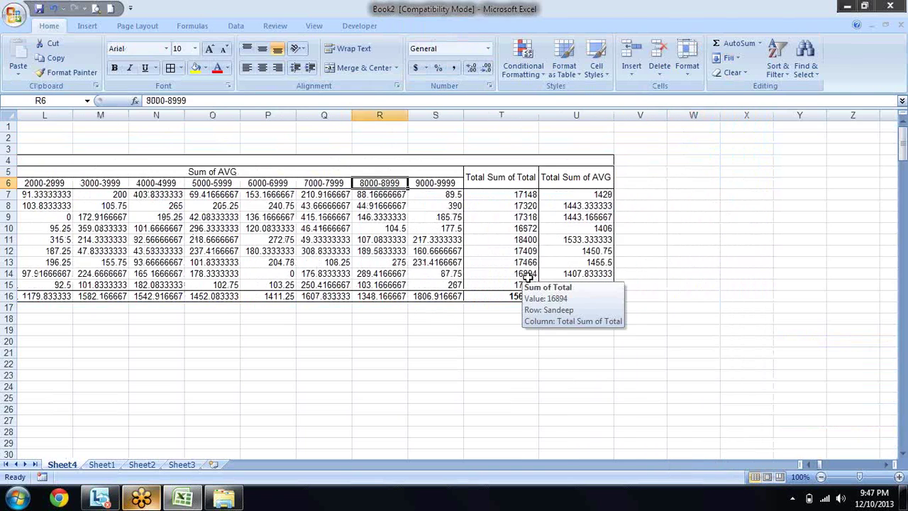
key("Left")
key("Left")
key("Left")
key("Right")
key("Right")
key("Right")
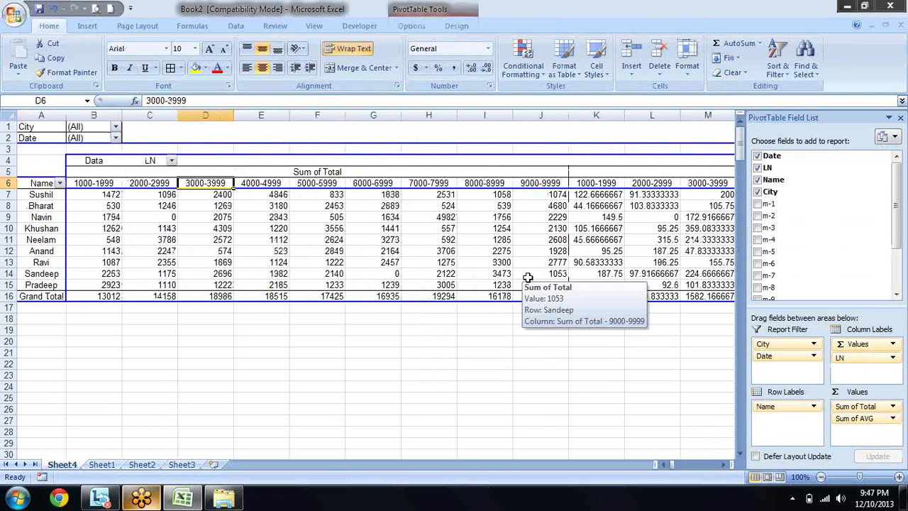
key("Left")
key("Left")
key("Left")
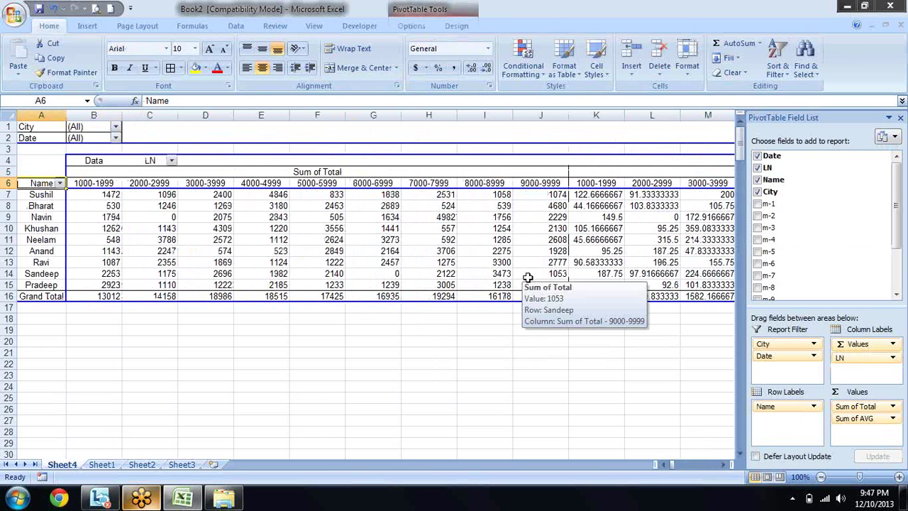
key("Right")
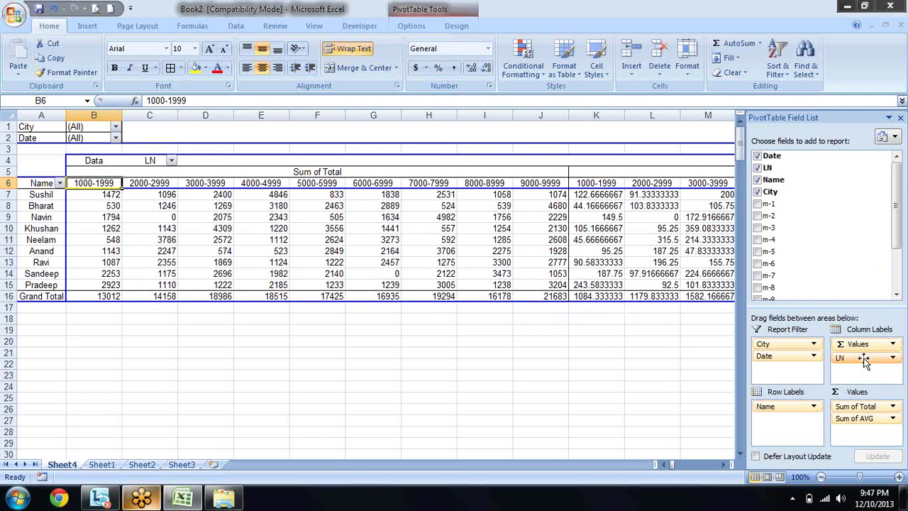
Step: Swap LN for Date in Column Labels, accepting the 256-item and won't-fit warnings
left_click_drag(861, 358, 691, 380)
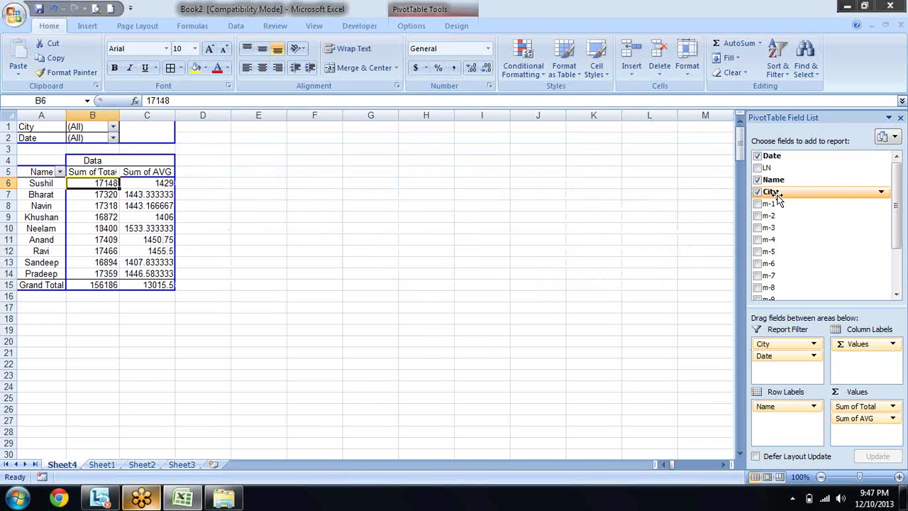
left_click_drag(783, 355, 886, 363)
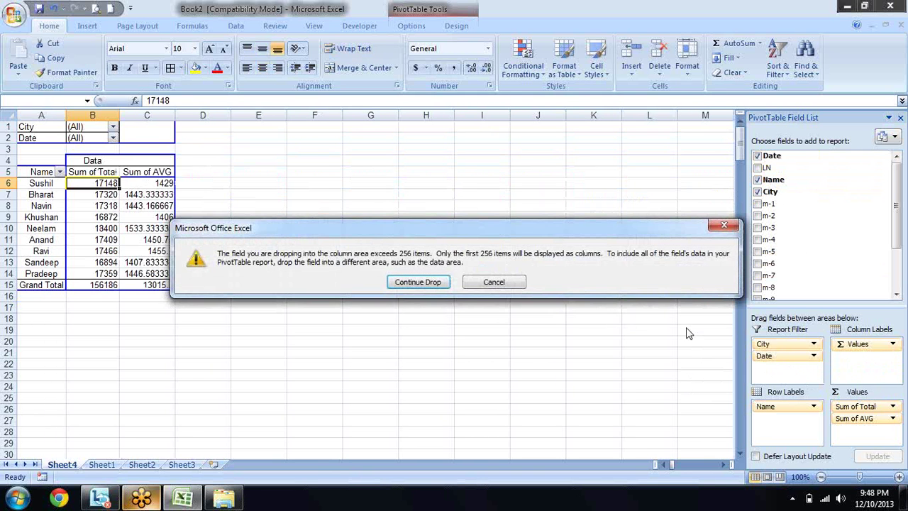
left_click(432, 284)
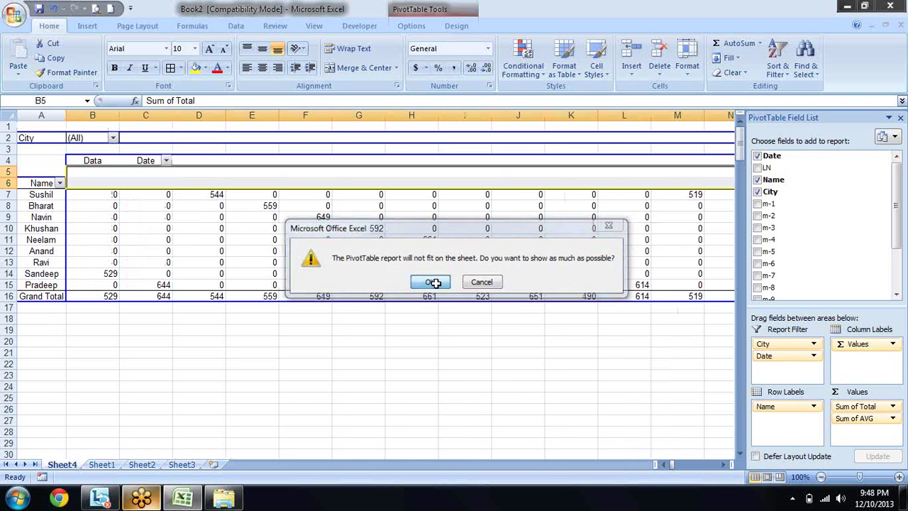
left_click(433, 282)
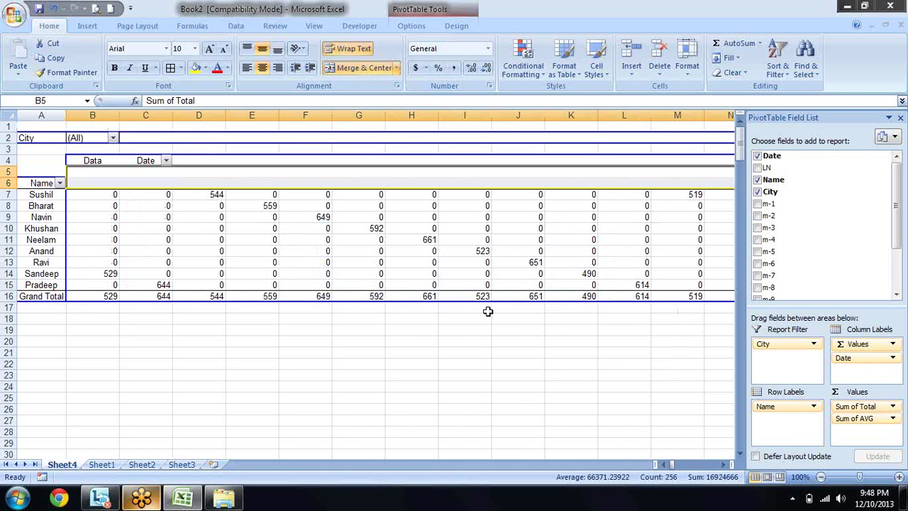
key("Up")
scroll(488, 311, "right", 1)
key("Down")
key("Down")
key("Down")
key("Up")
key("Up")
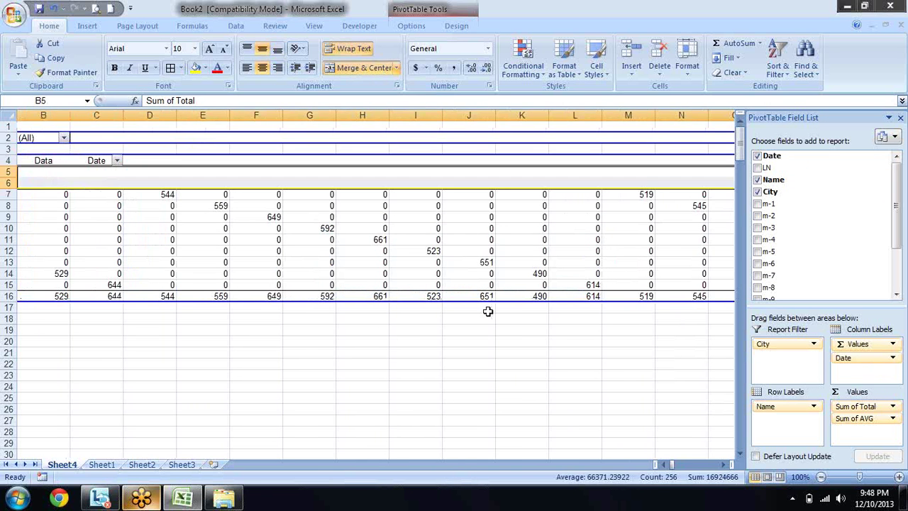
key("Up")
key("Right")
key("alt+Down")
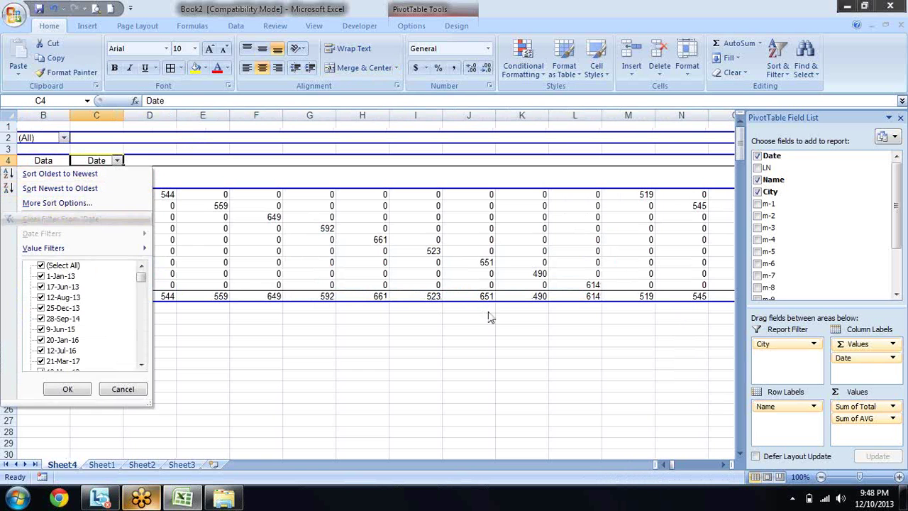
key("Escape")
Step: Browse the per-date values and select the pivot's Sum of Total value area
key("Left")
key("Down")
key("Down")
key("Down")
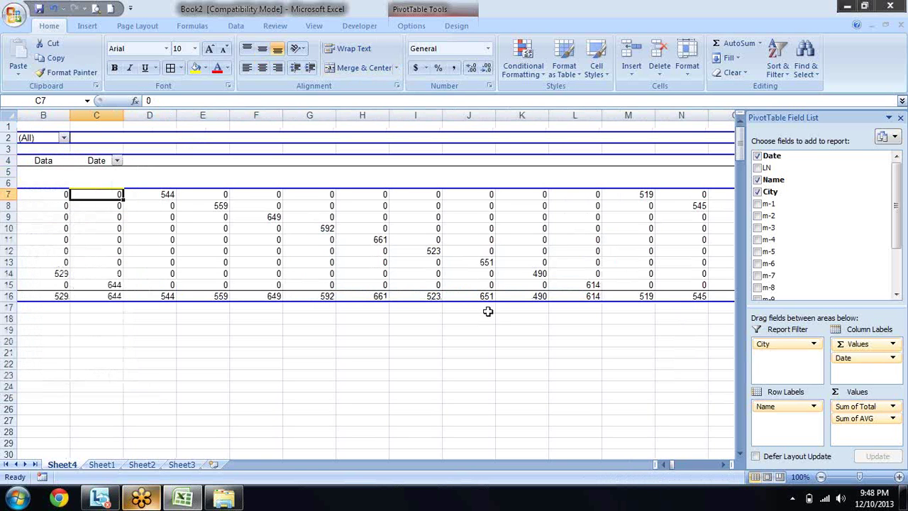
key("Left")
key("Right")
key("Up")
key("Up")
key("ctrl+a")
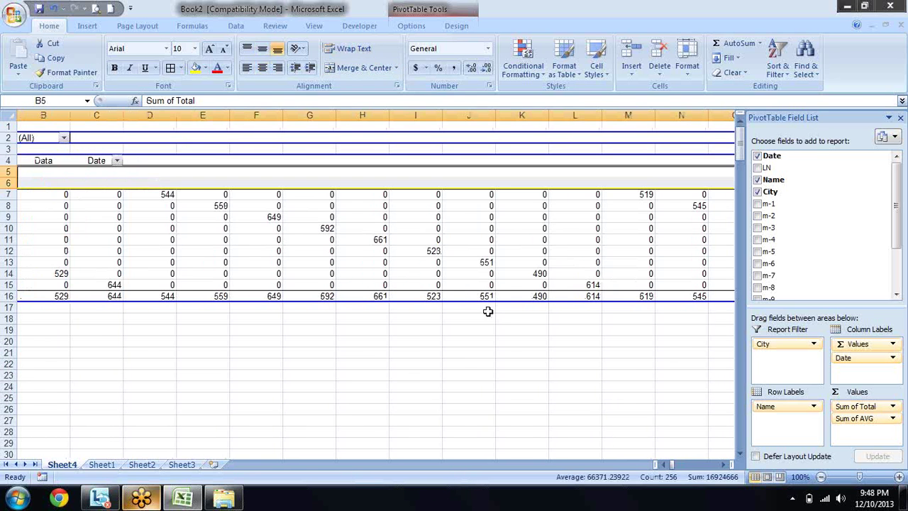
key("Up")
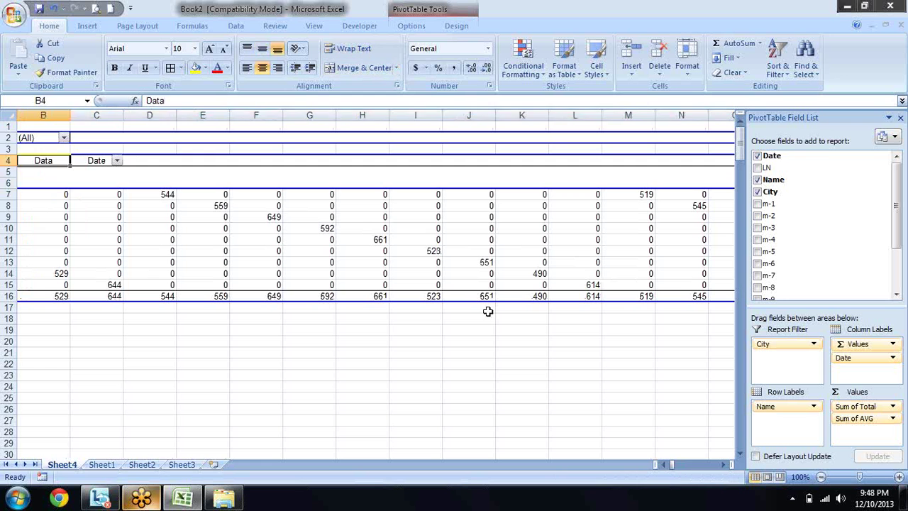
key("Down")
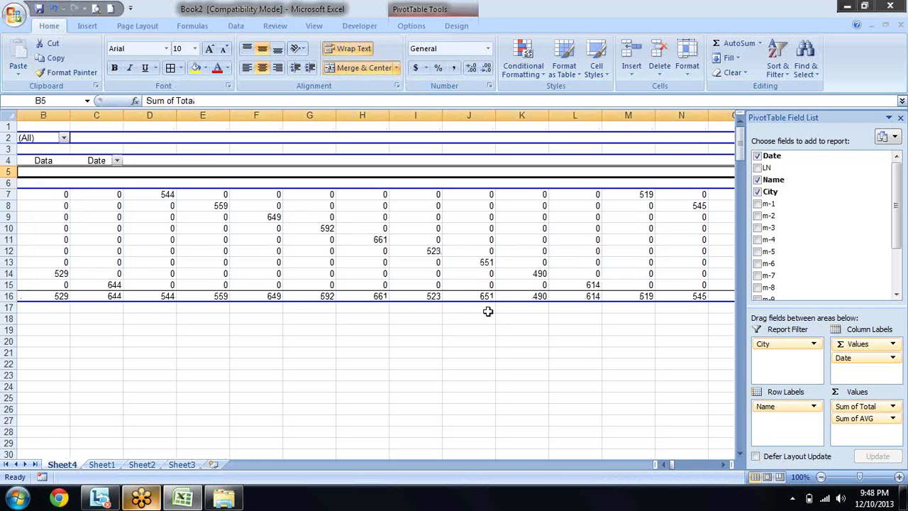
key("Down")
key("Down")
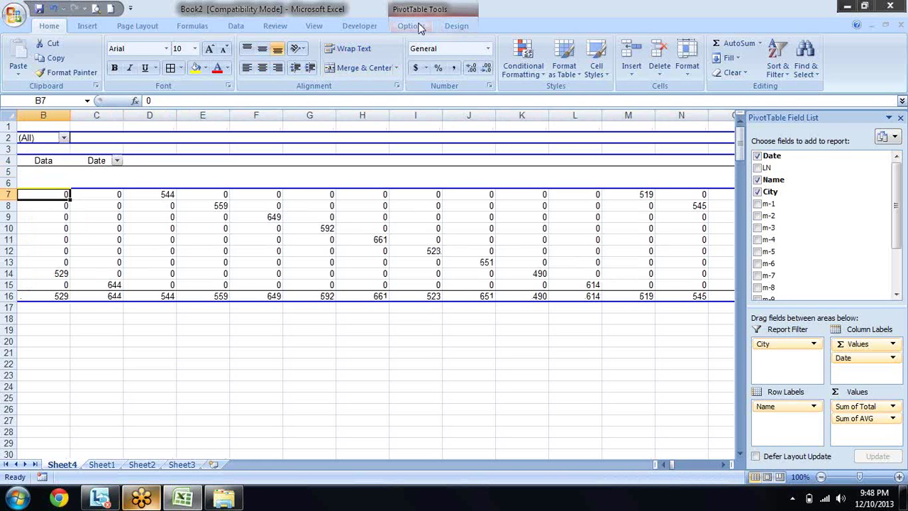
left_click(414, 27)
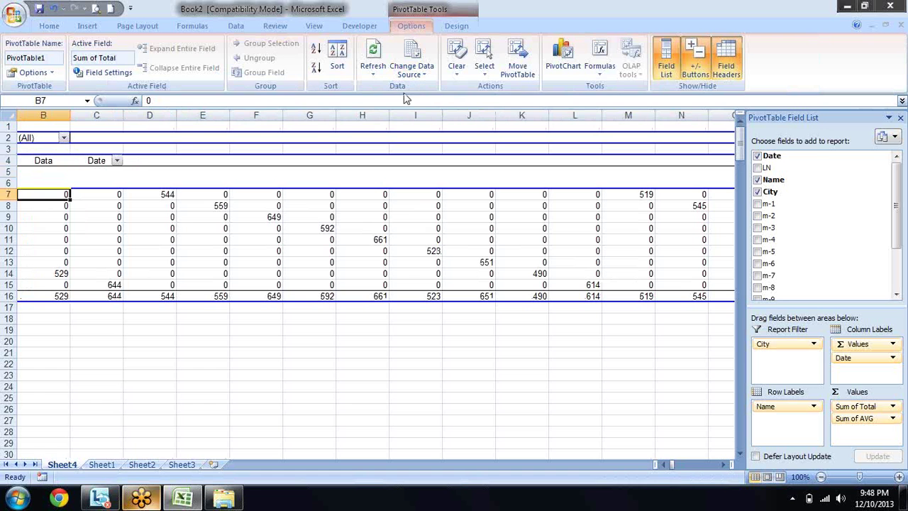
key("ctrl+a")
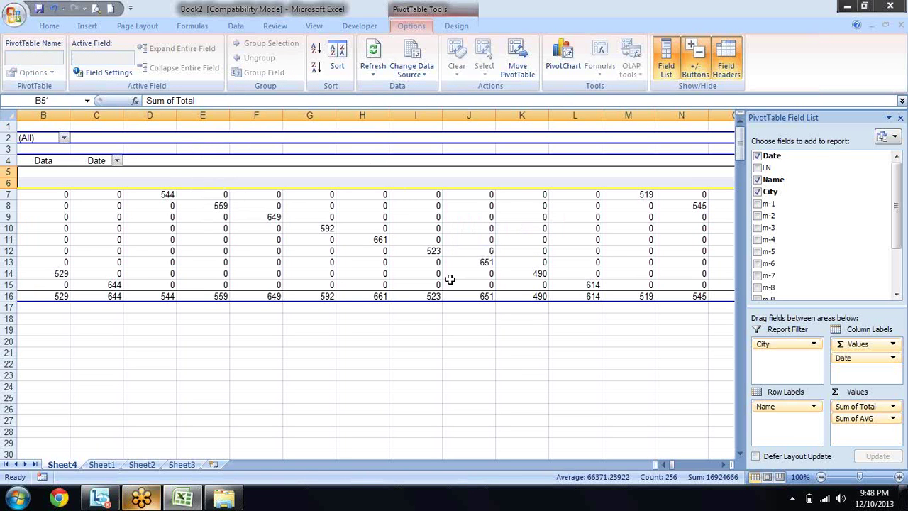
Step: Place Date above the values in Column Labels and accept the won't-fit warning
left_click_drag(845, 360, 849, 344)
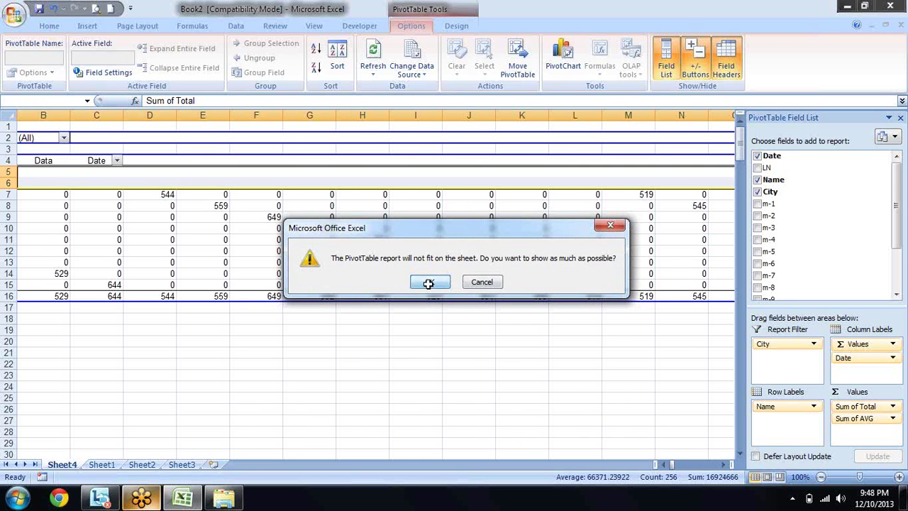
left_click(427, 282)
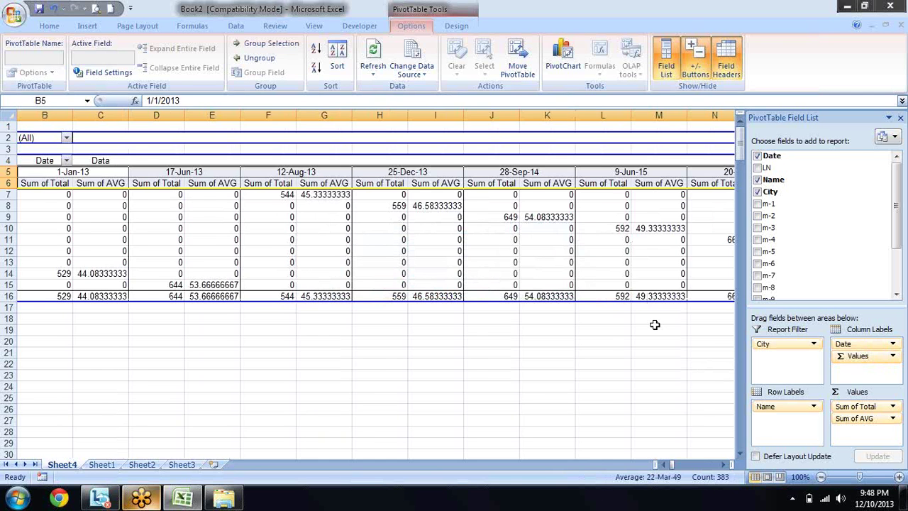
key("Right")
key("Right")
key("Left")
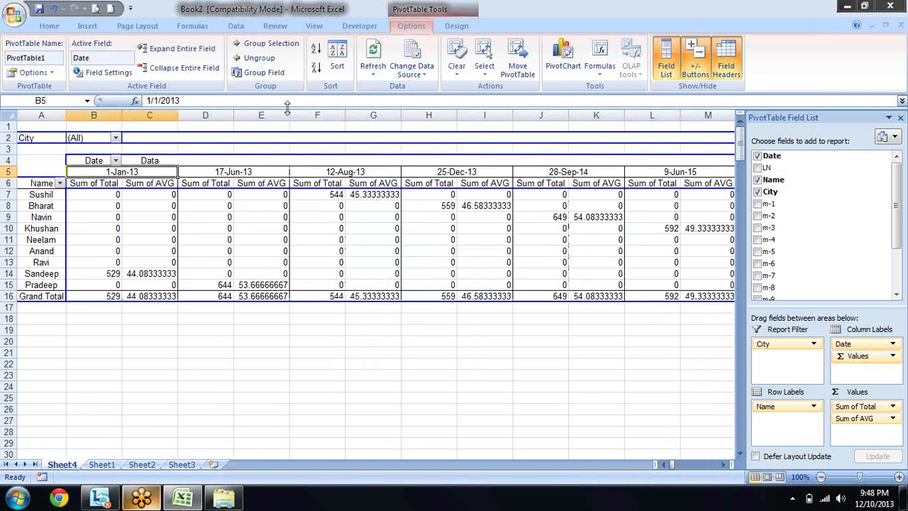
Step: Group the dates by Quarters only, giving Qtr1 through Qtr4 columns
left_click(259, 73)
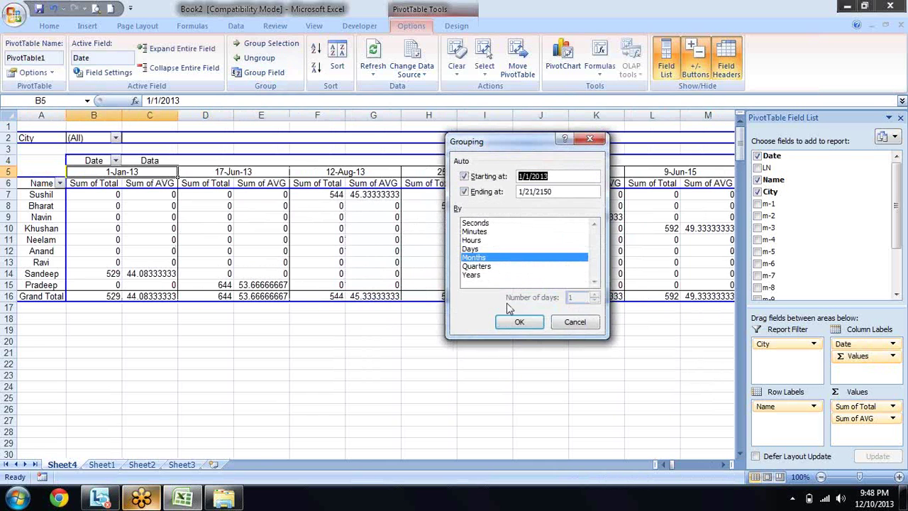
left_click(487, 267)
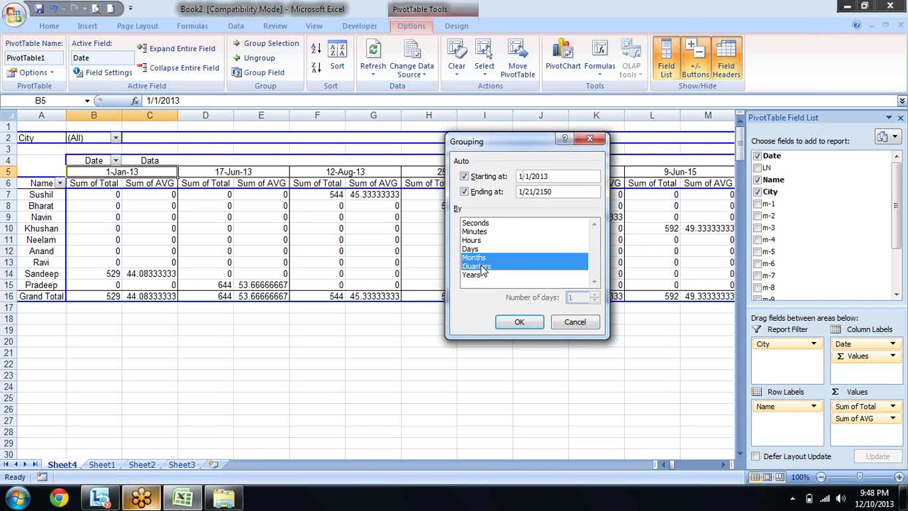
left_click(502, 258)
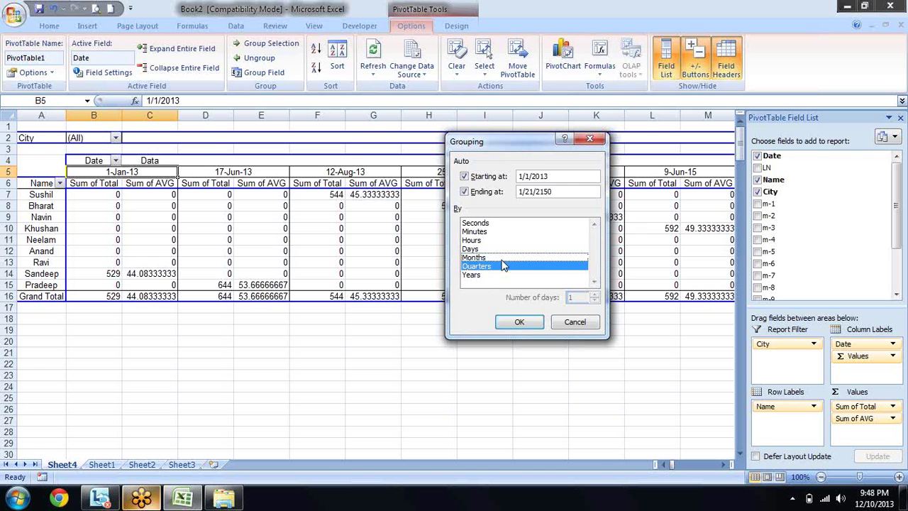
left_click(523, 323)
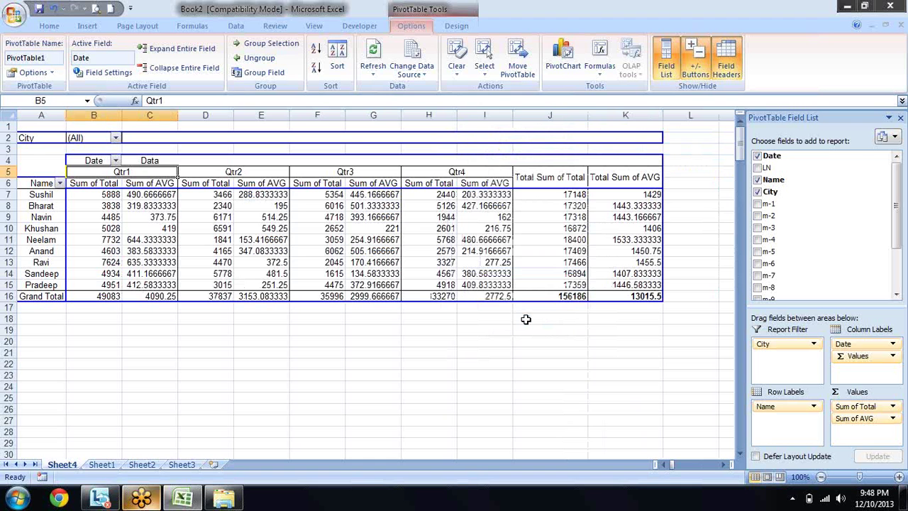
key("Right")
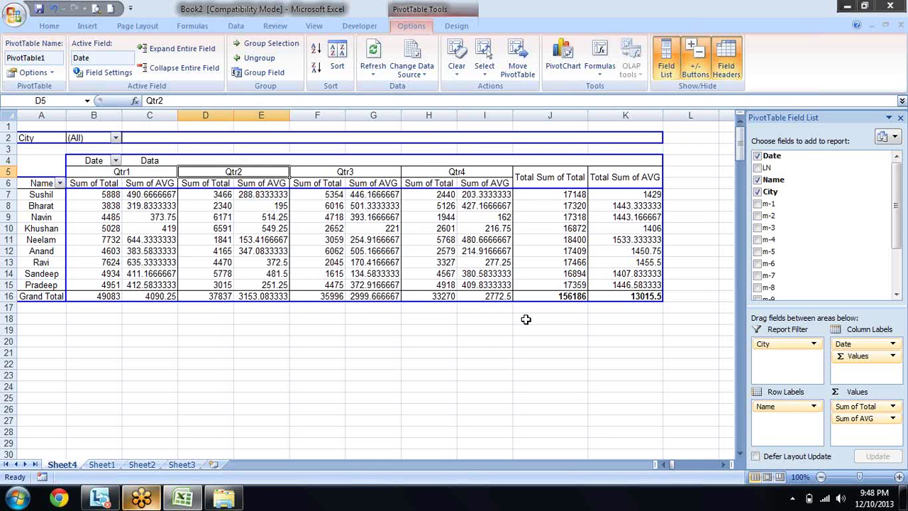
key("Right")
key("Right")
key("Left")
key("Left")
key("Left")
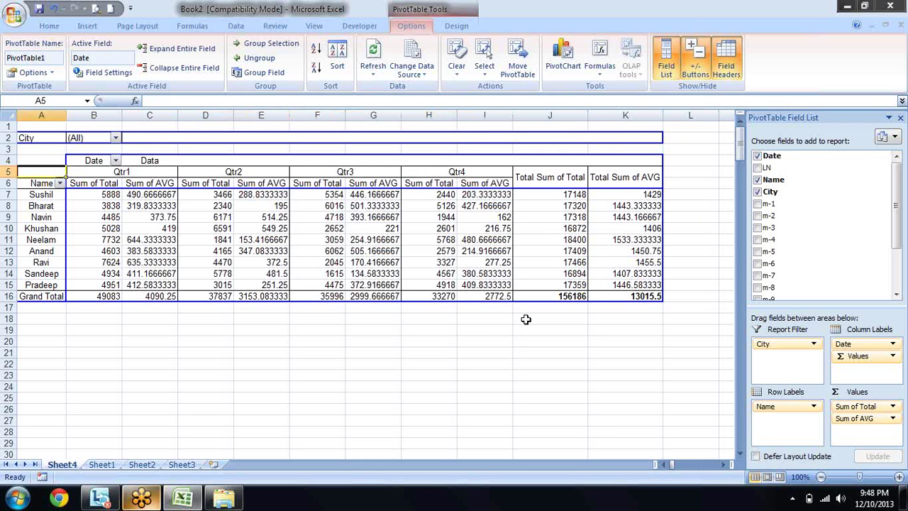
key("Right")
key("Right")
key("Right")
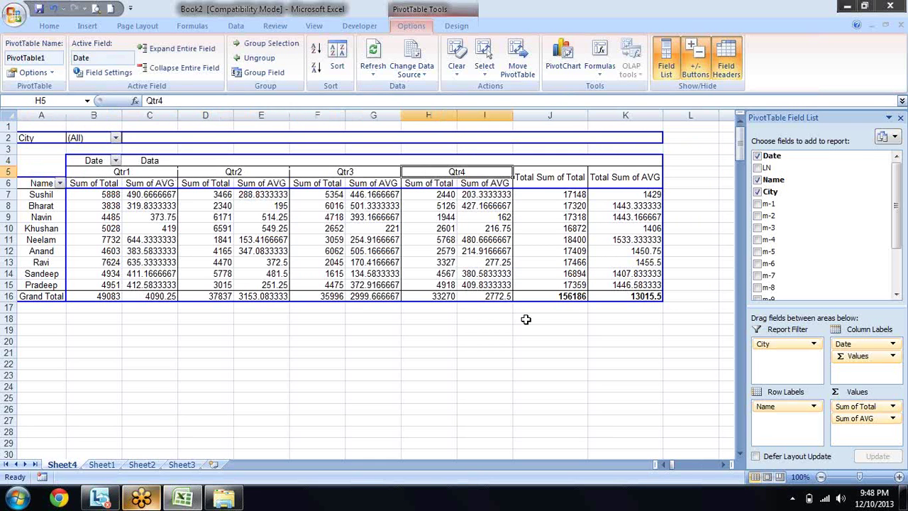
key("Left")
key("Left")
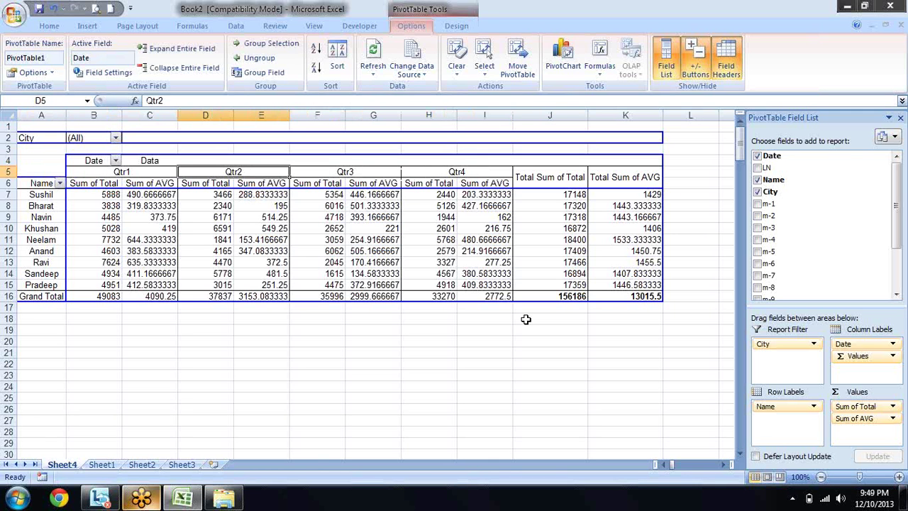
Step: Regroup the dates by Years, Quarters and Months
left_click(280, 72)
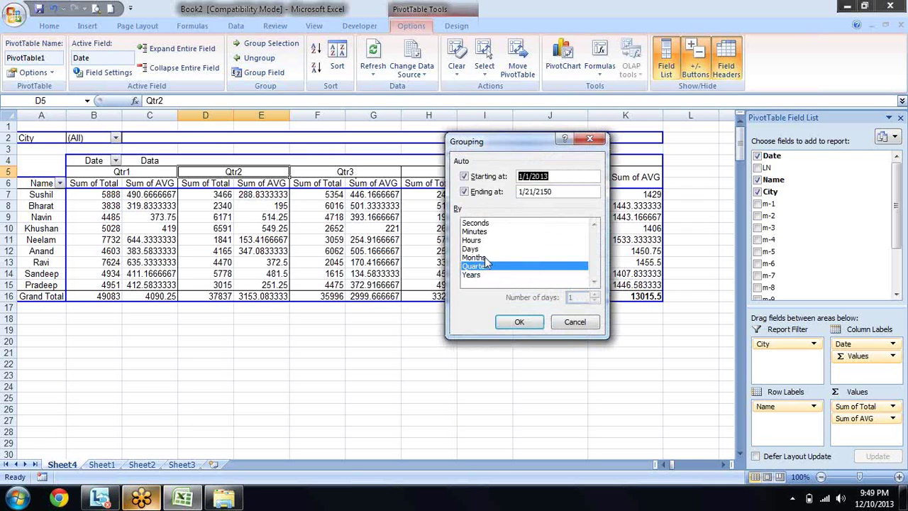
left_click(482, 258)
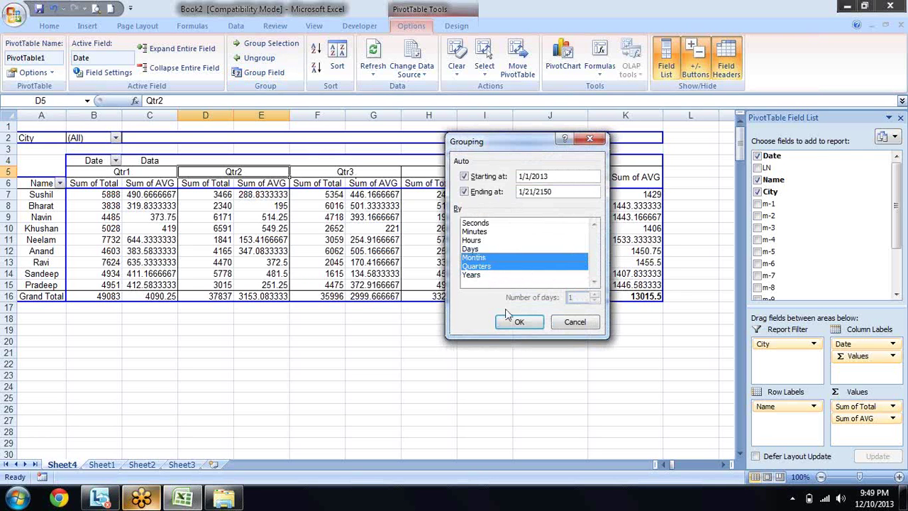
left_click(480, 275)
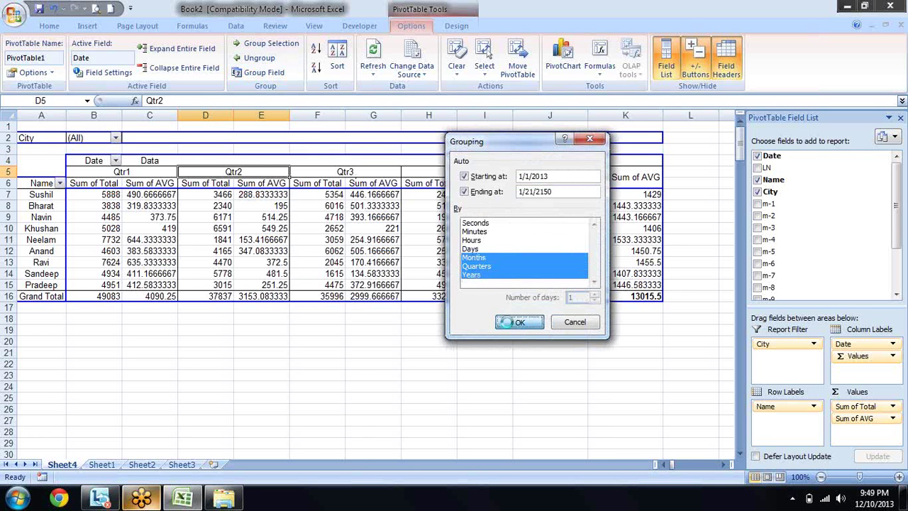
left_click(509, 322)
key("Down")
key("Down")
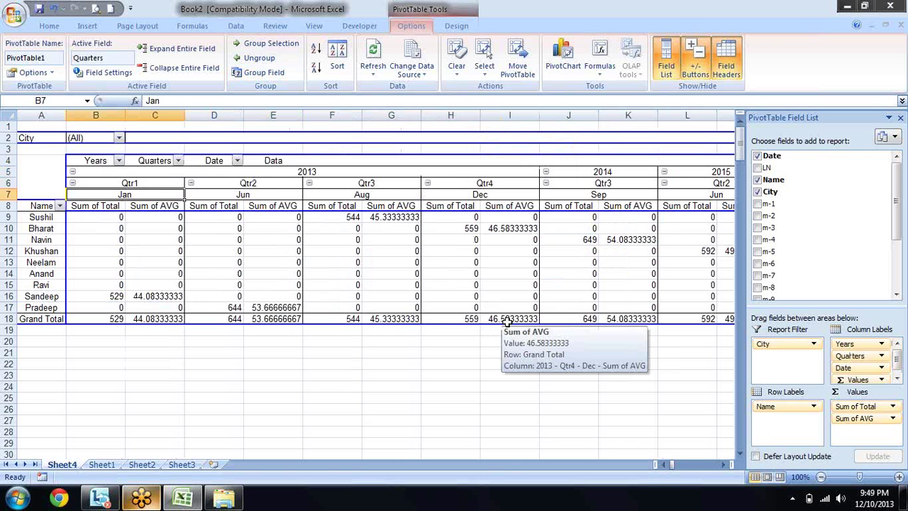
key("Up")
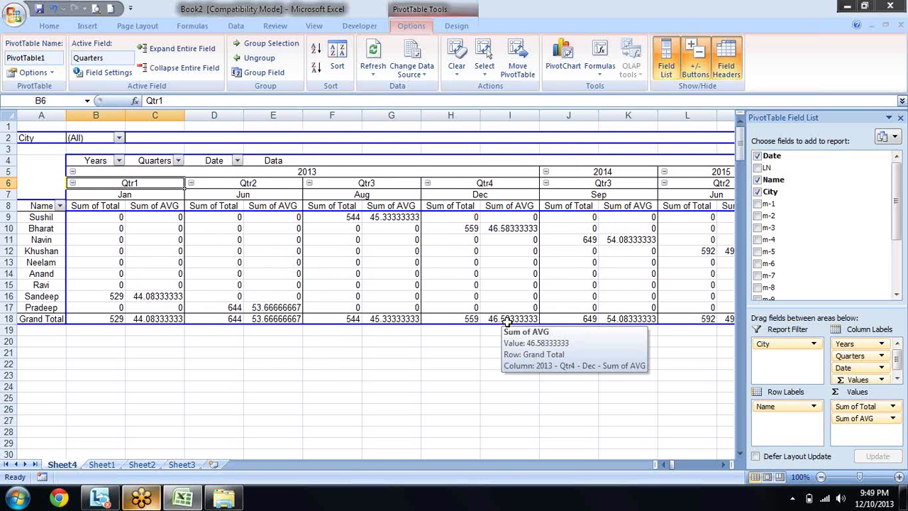
key("Up")
Step: Browse the year headers from 2013 to 2024, then collapse the entire 2013 year field
key("Right")
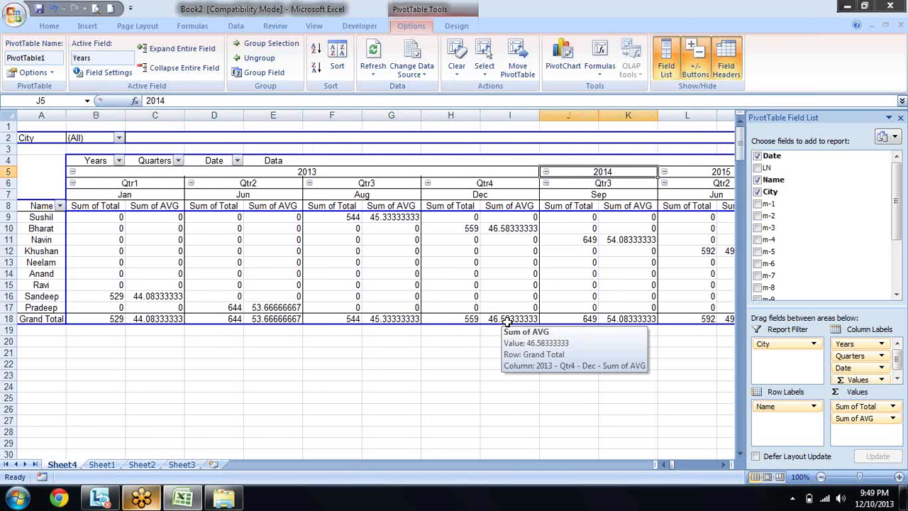
key("Right")
key("Right")
key("Right")
key("Right")
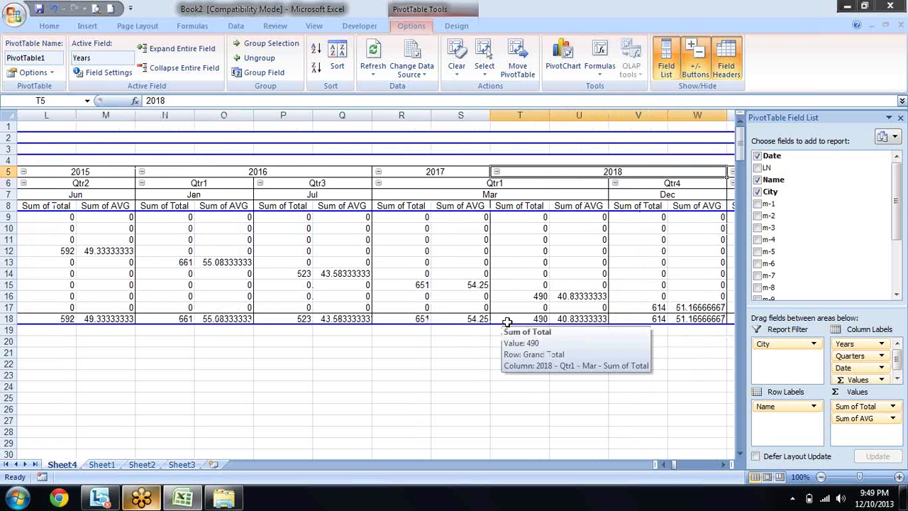
key("Right")
key("Right")
key("Right")
key("Right")
key("Right")
key("Right")
key("Right")
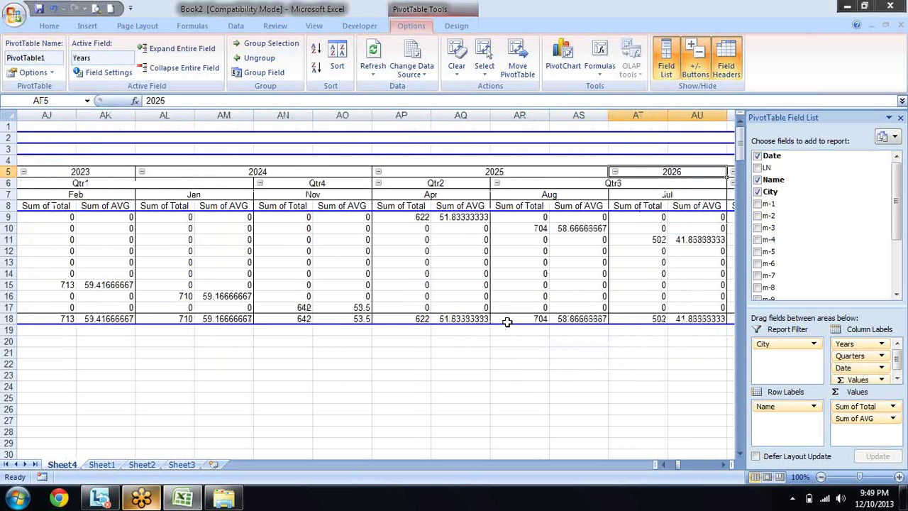
key("Right")
key("Right")
key("Right")
key("Left")
key("Left")
key("Left")
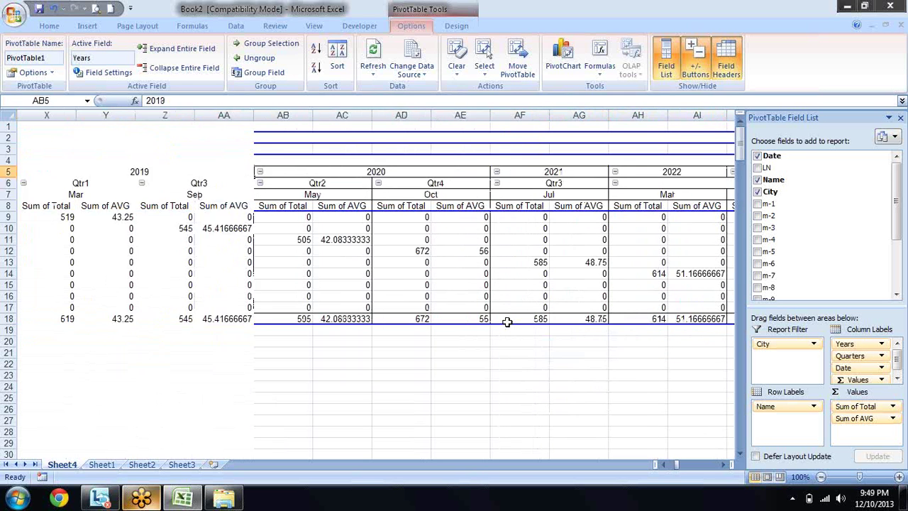
key("Left")
key("Left")
key("Left")
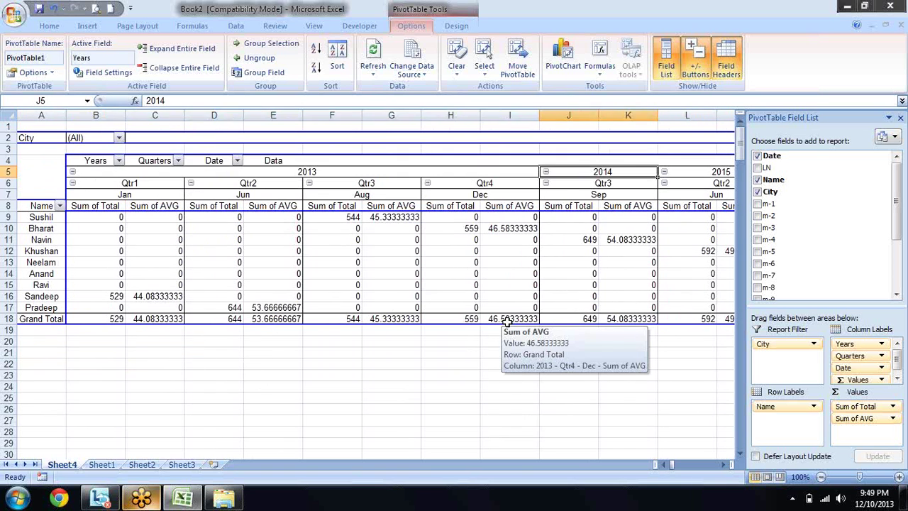
key("Left")
key("Right")
key("Left")
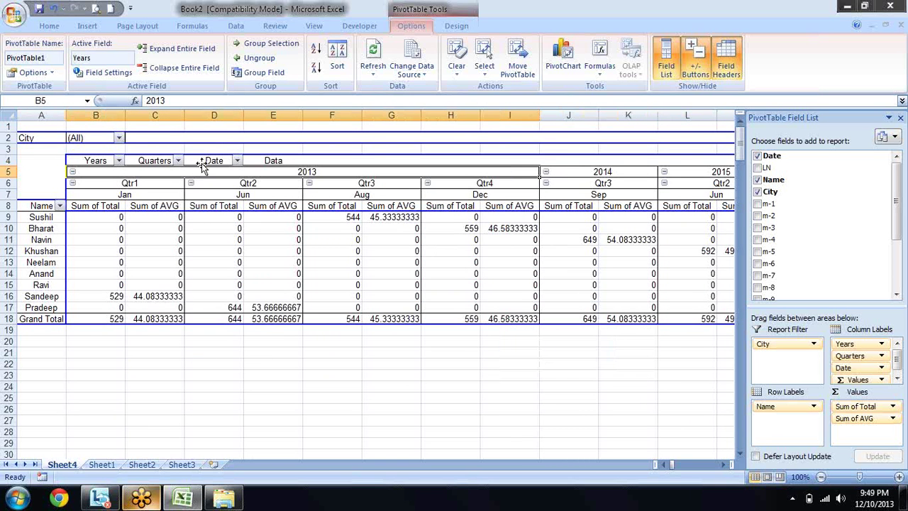
left_click(161, 70)
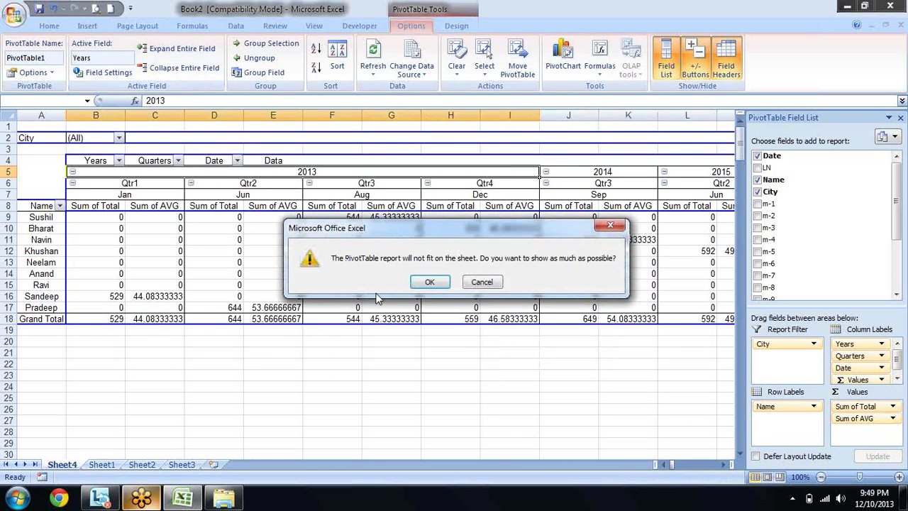
Step: Accept the won't-fit warning and drag Years, Date and Quarters out of Column Labels
left_click(434, 282)
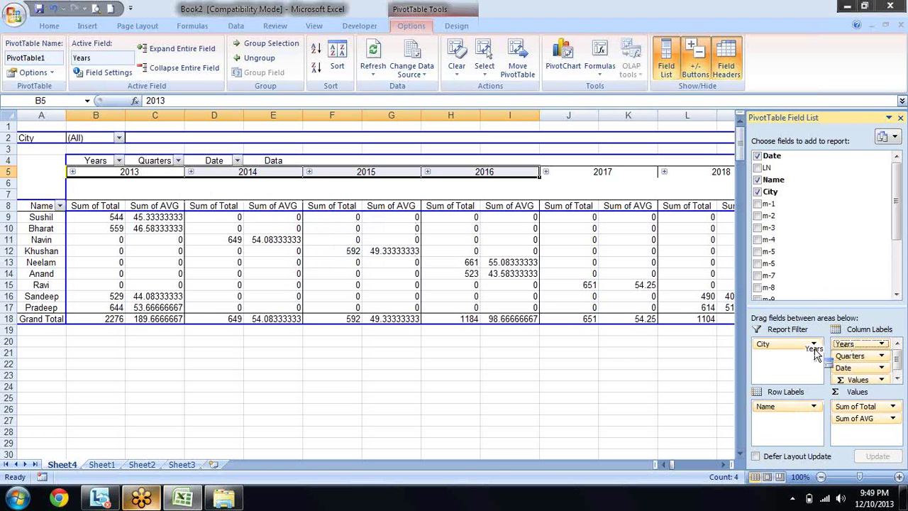
left_click_drag(849, 344, 629, 372)
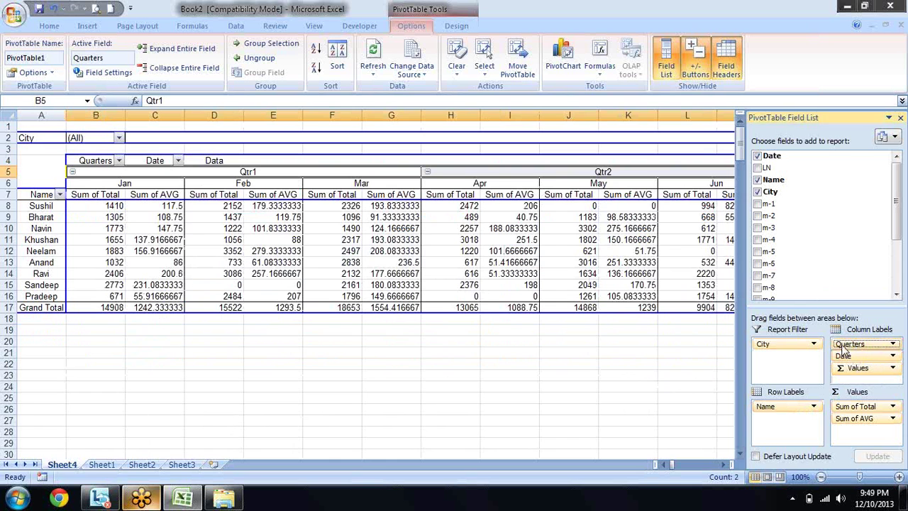
left_click_drag(849, 358, 657, 370)
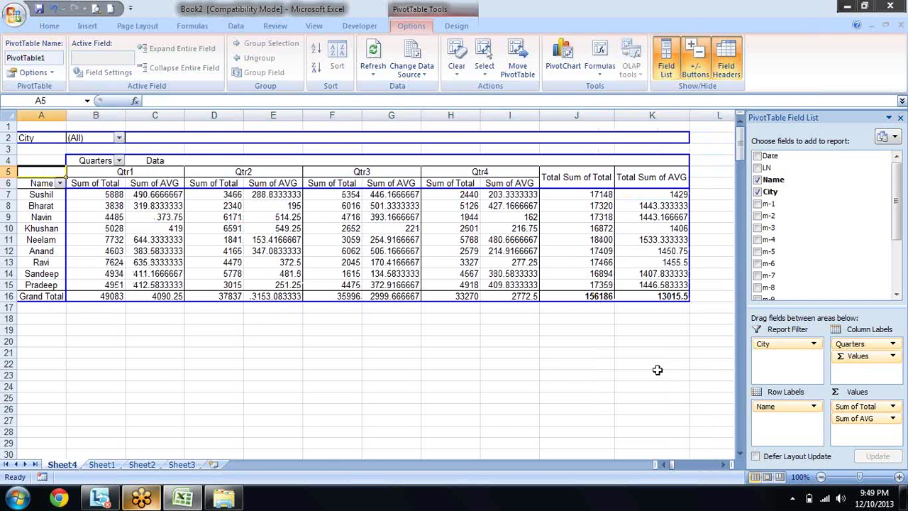
key("Down")
key("Down")
key("Down")
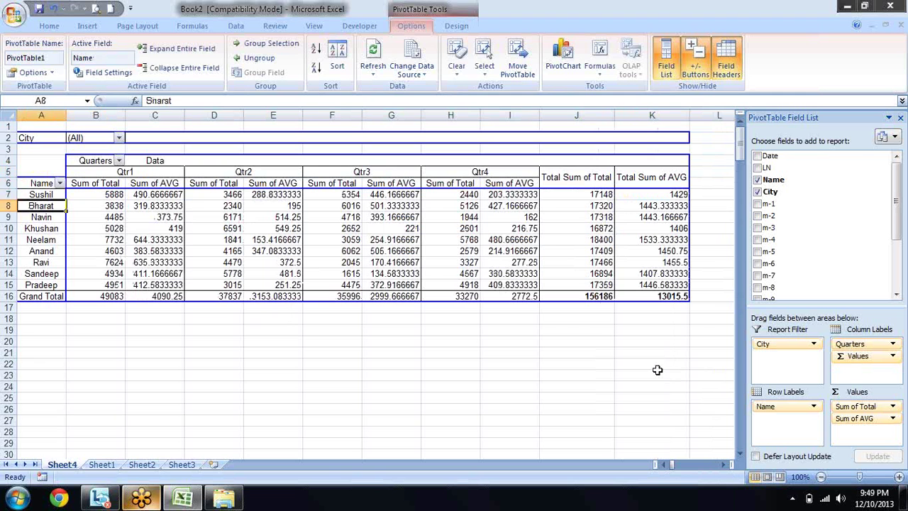
key("Up")
key("Up")
key("Down")
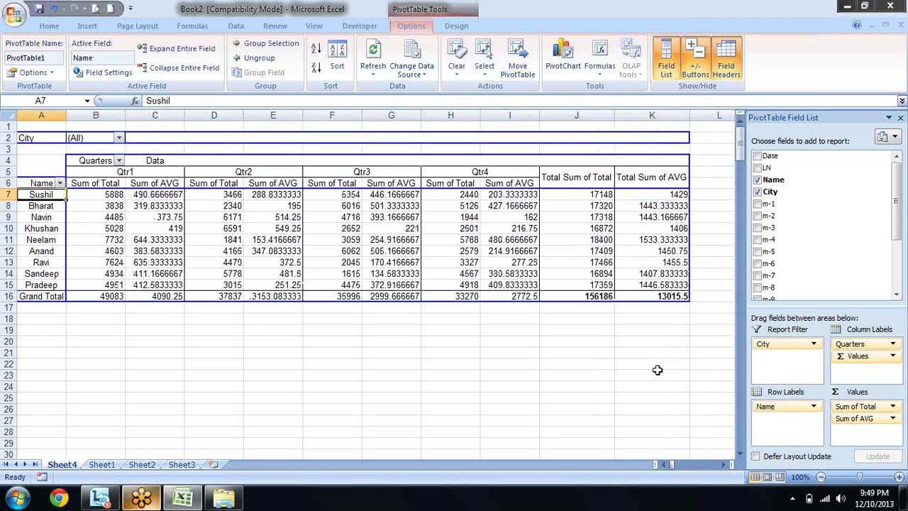
key("Up")
key("Up")
key("Up")
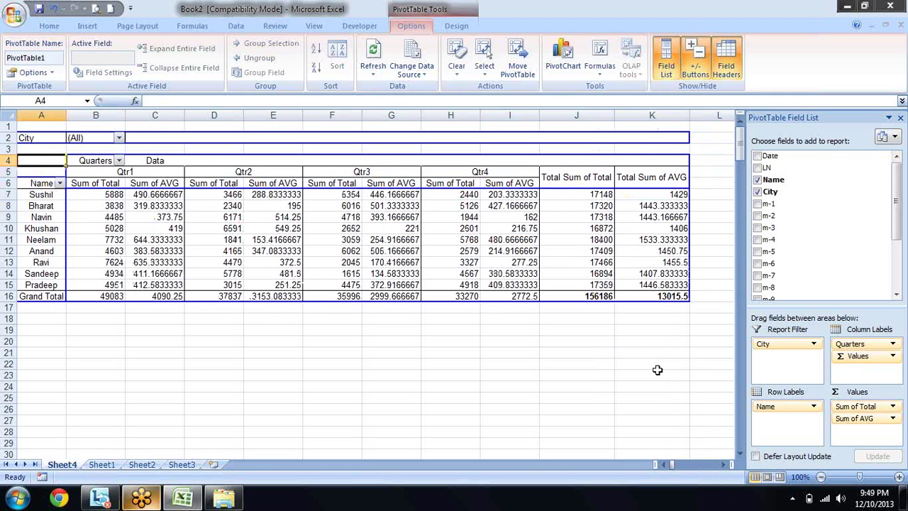
key("Down")
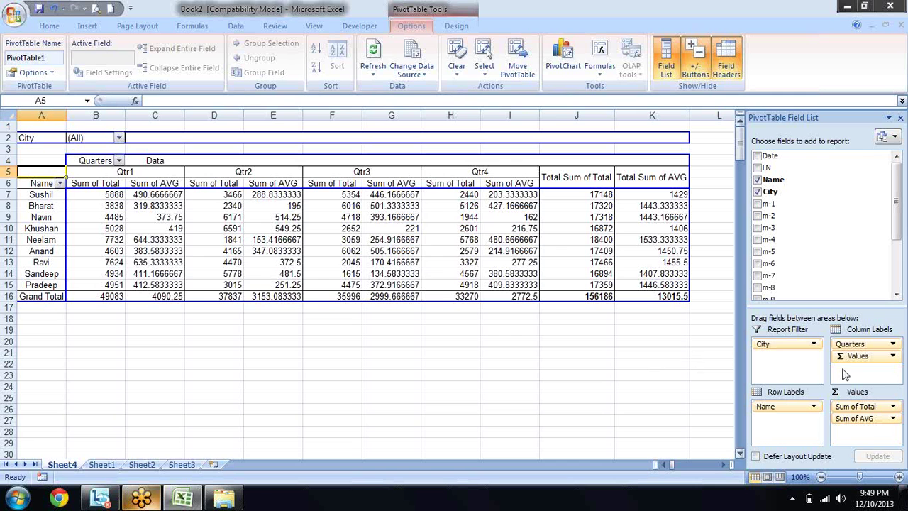
left_click_drag(854, 344, 653, 355)
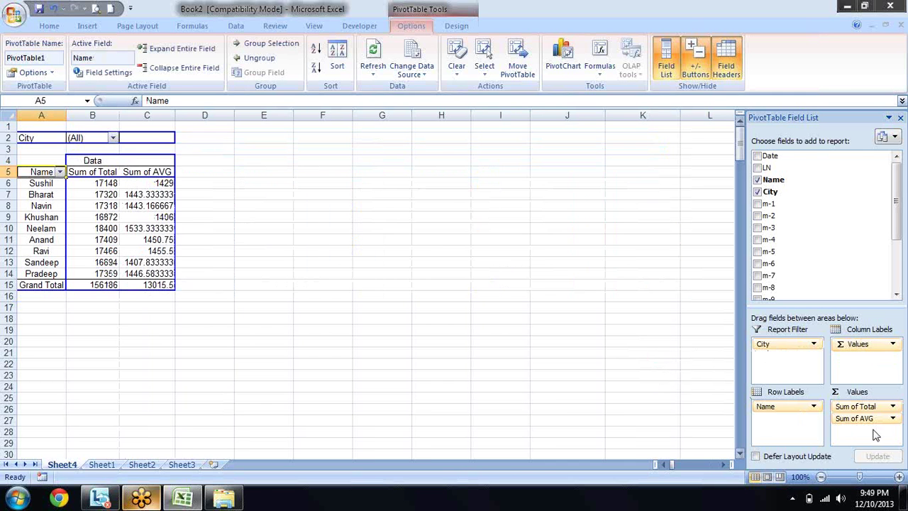
Step: Select the name pivot table and remove City from its Report Filter
key("Right")
key("Up")
key("Down")
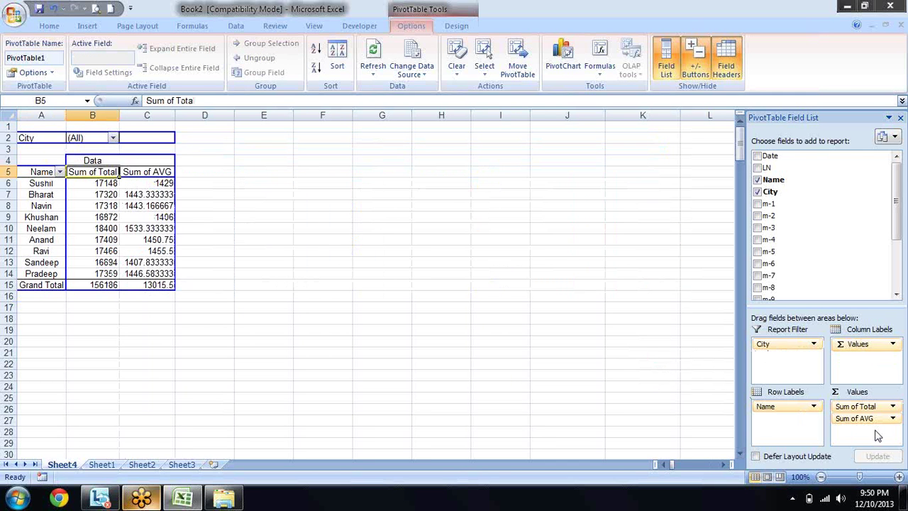
key("Down")
key("Up")
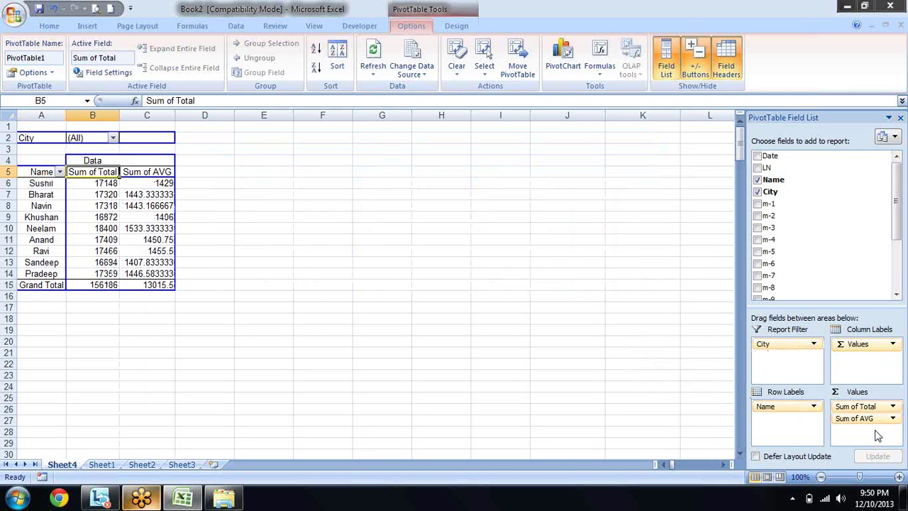
key("Left")
key("shift+Right")
key("shift+Right")
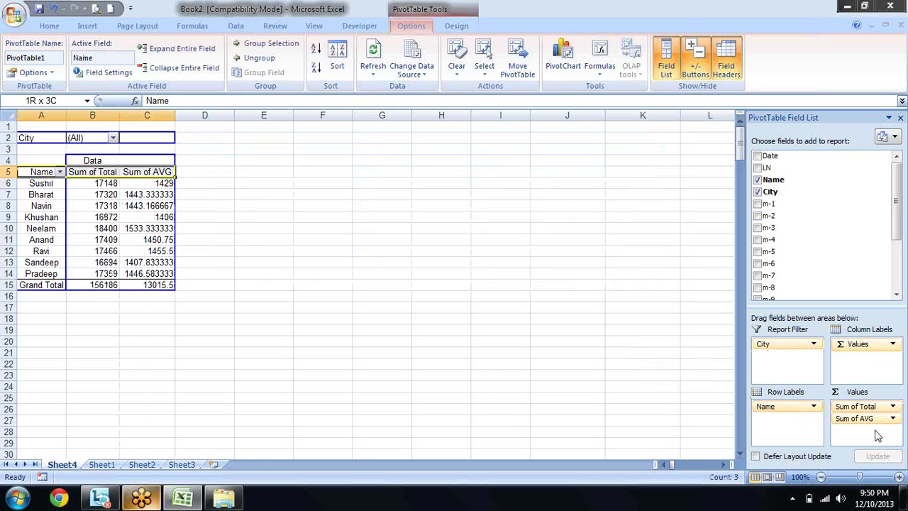
key("ctrl+shift+Down")
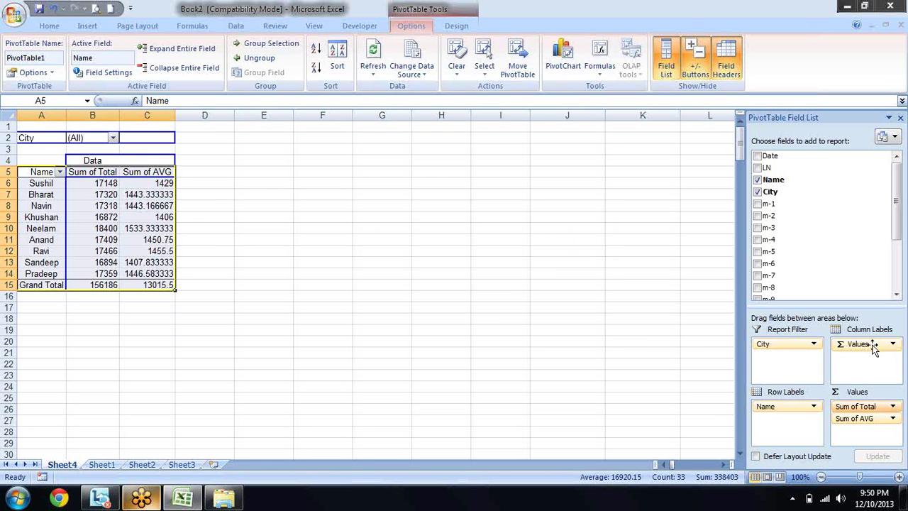
left_click_drag(765, 344, 648, 275)
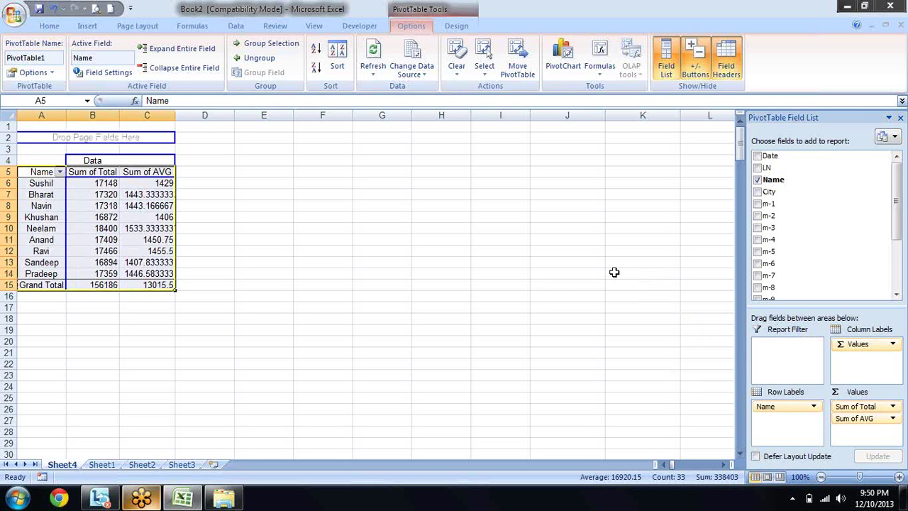
Step: Copy the pivot range A4:C15 and paste the duplicate at E4
key("ctrl+c")
key("Right")
key("Right")
key("Right")
key("Left")
key("Left")
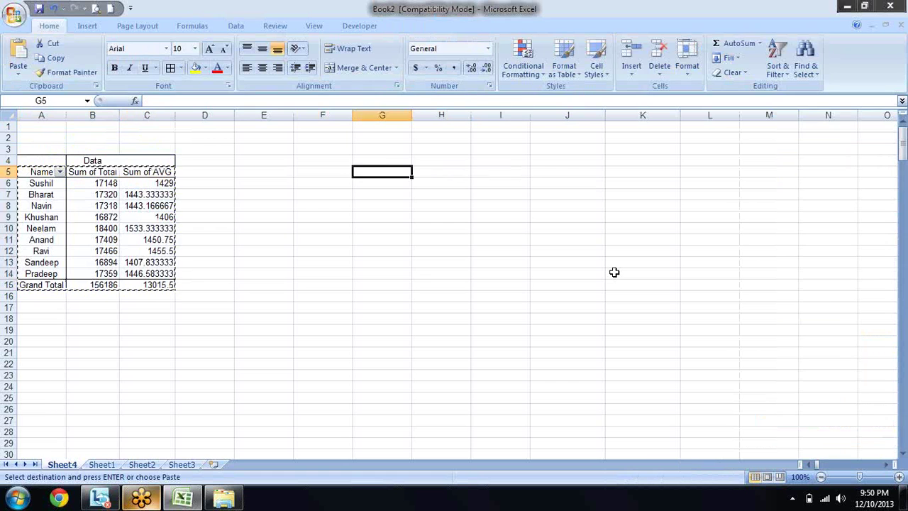
key("Left")
key("Left")
key("Return")
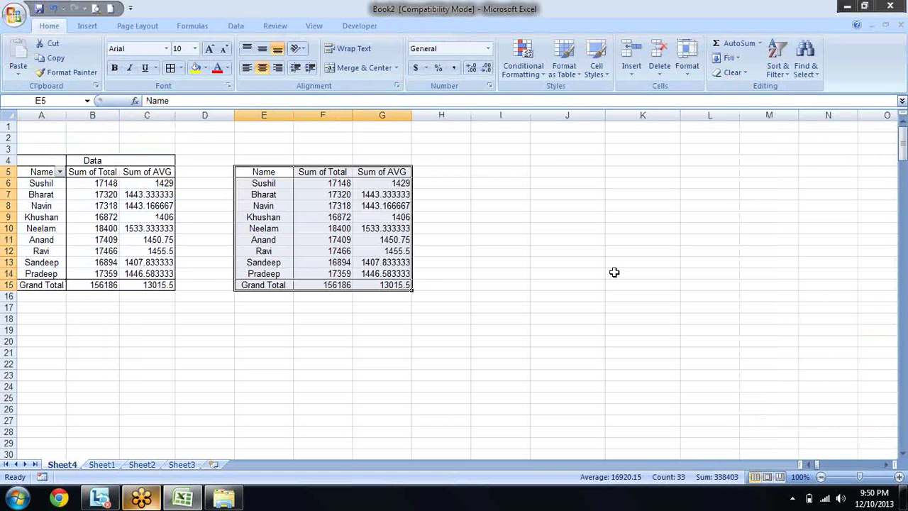
key("ctrl+z")
key("Left")
key("Left")
key("Left")
key("Left")
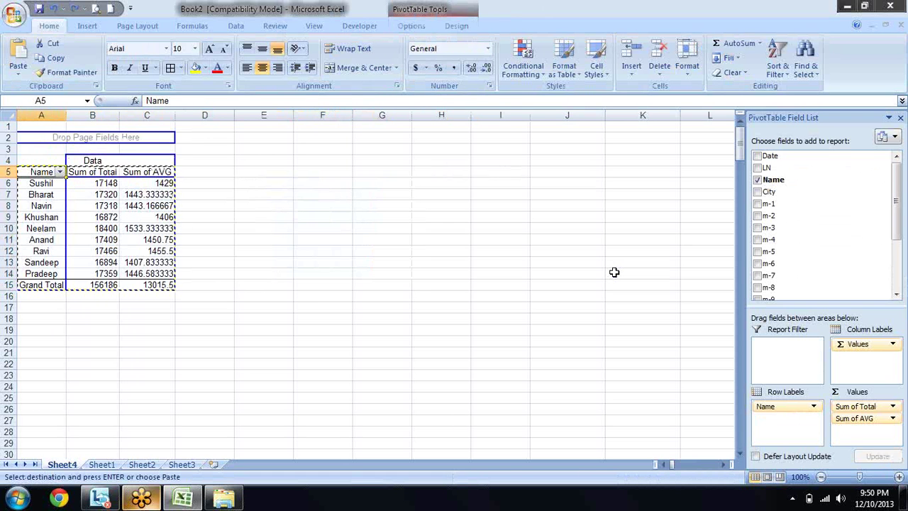
key("Up")
key("shift+Right")
key("shift+Right")
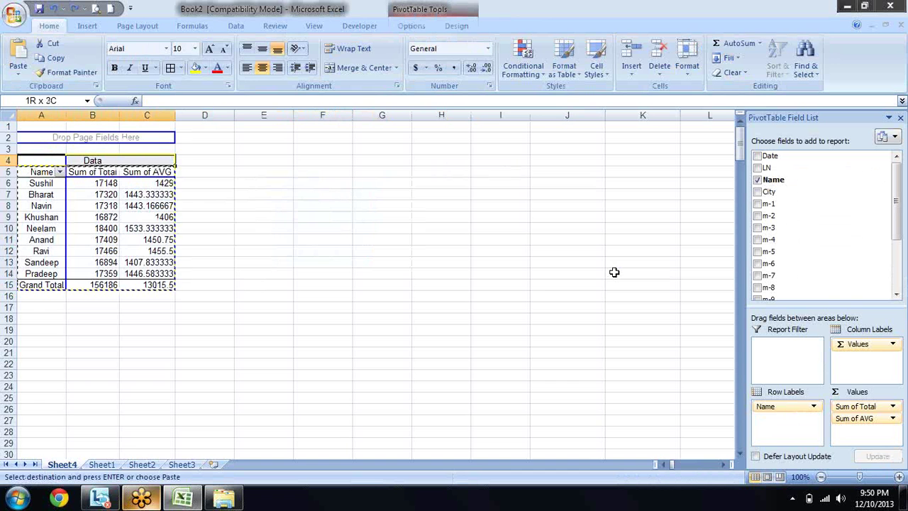
key("shift+Down")
key("shift+Down")
key("shift+Down")
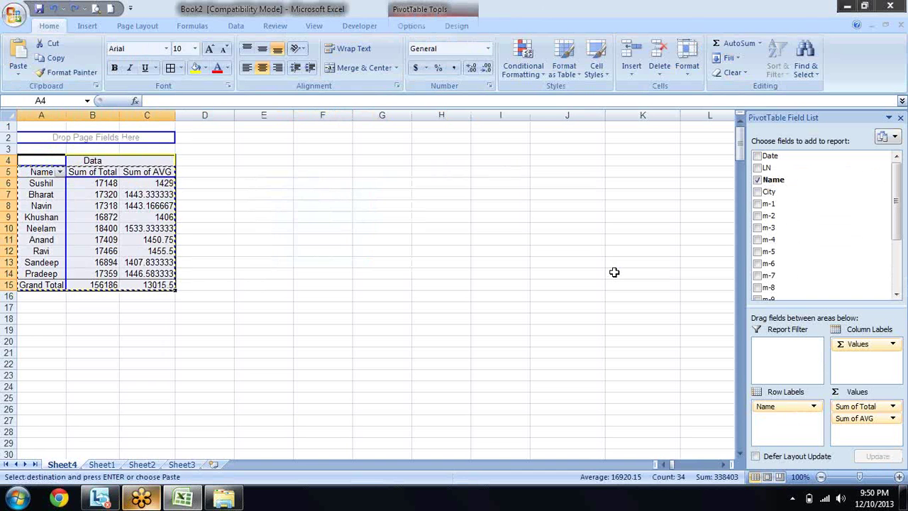
key("Right")
key("Right")
key("Right")
key("Right")
key("Left")
key("Left")
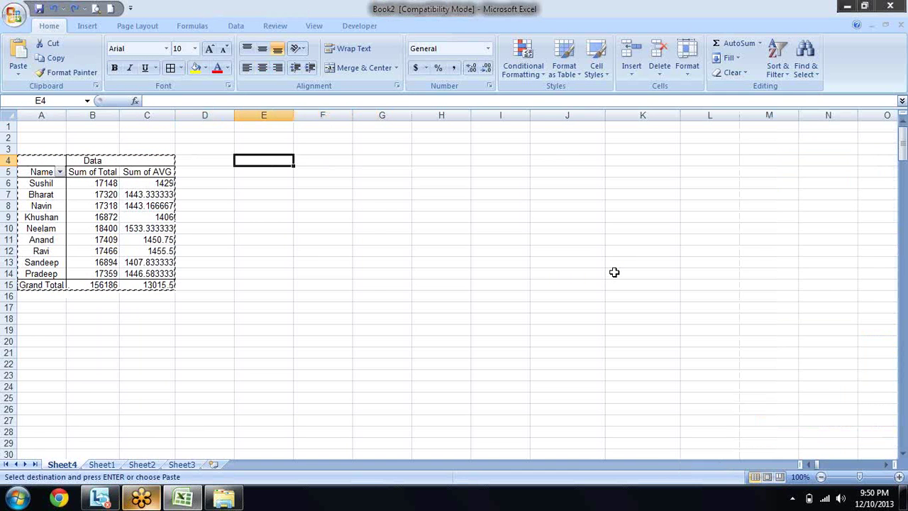
key("Return")
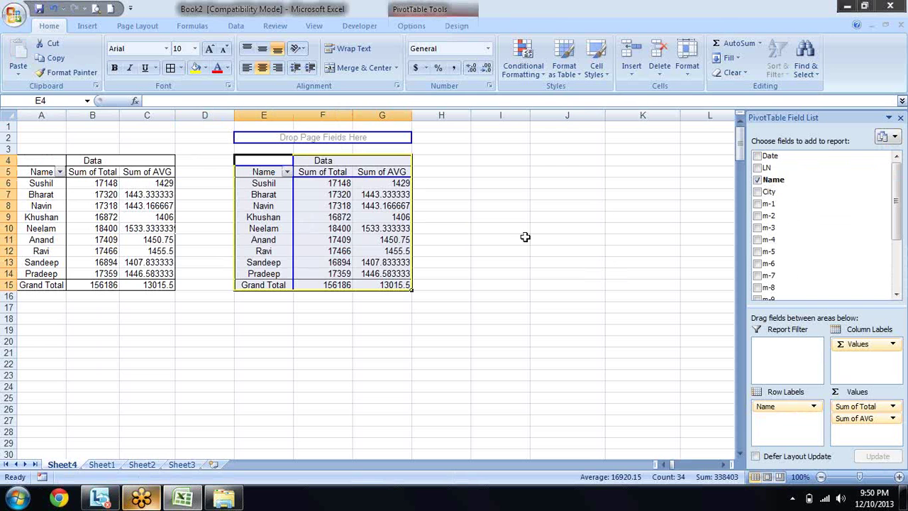
Step: Replace Name with City in the copied pivot's rows, then select each pivot table and bring up PivotTable Options
left_click(756, 180)
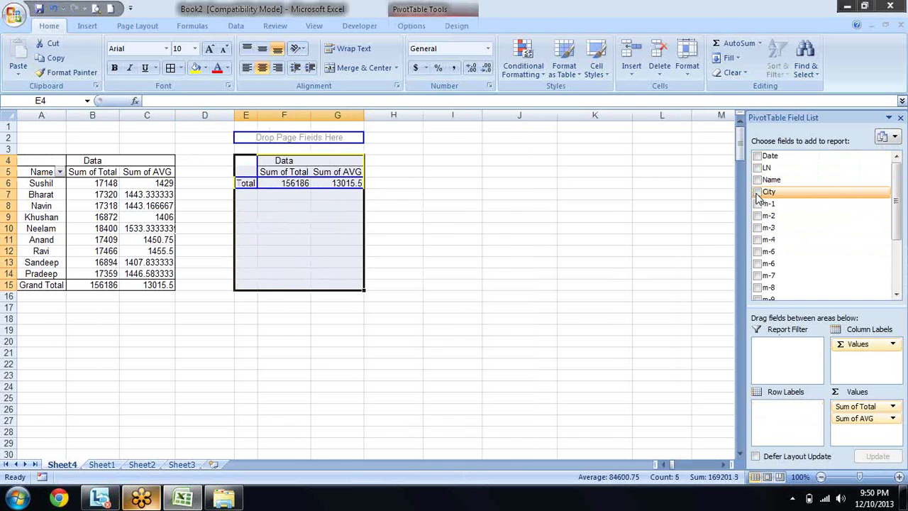
left_click(758, 192)
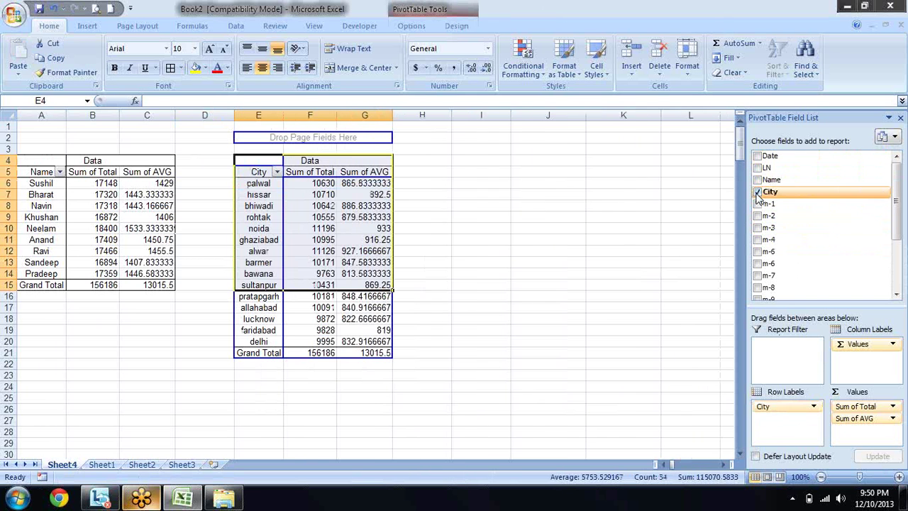
left_click(605, 275)
key("Left")
key("Home")
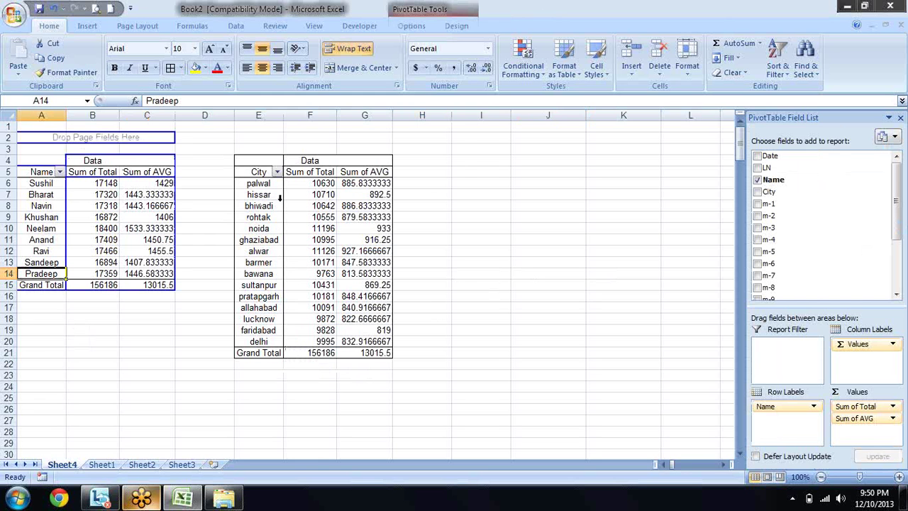
left_click(341, 210)
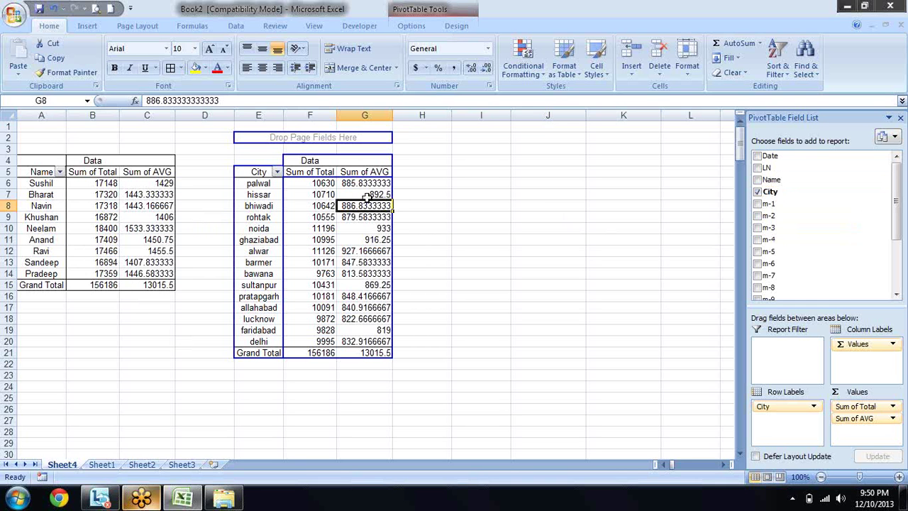
left_click(421, 27)
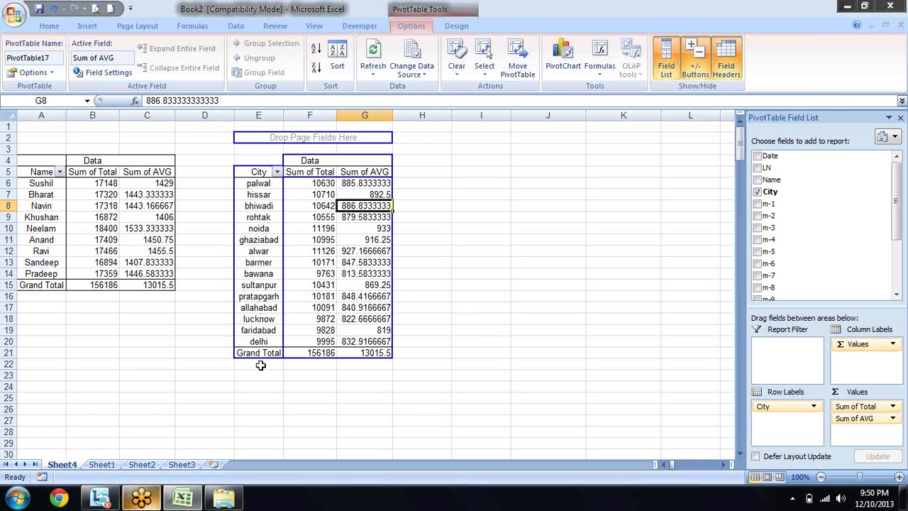
Step: On Sheet1, enter row 263: date 1-Jan-13, 2718, HARVINDER, Banglore
left_click(102, 464)
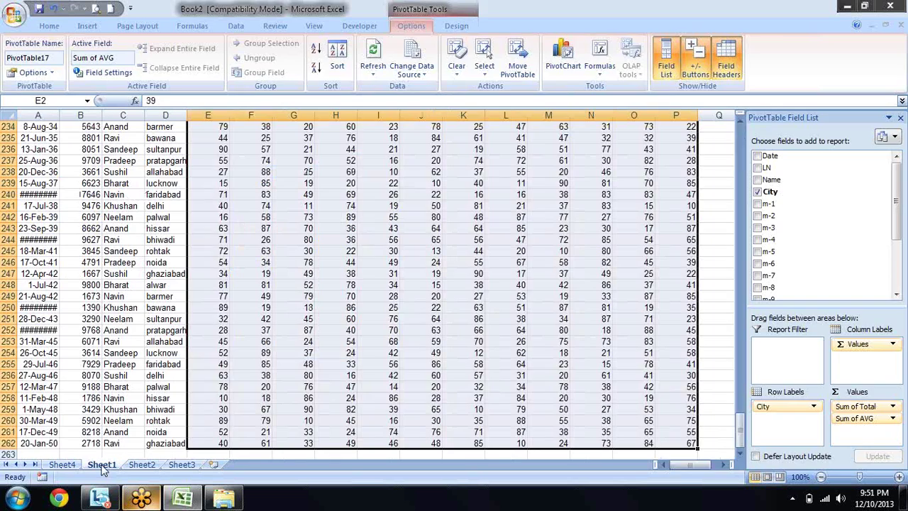
left_click(180, 443)
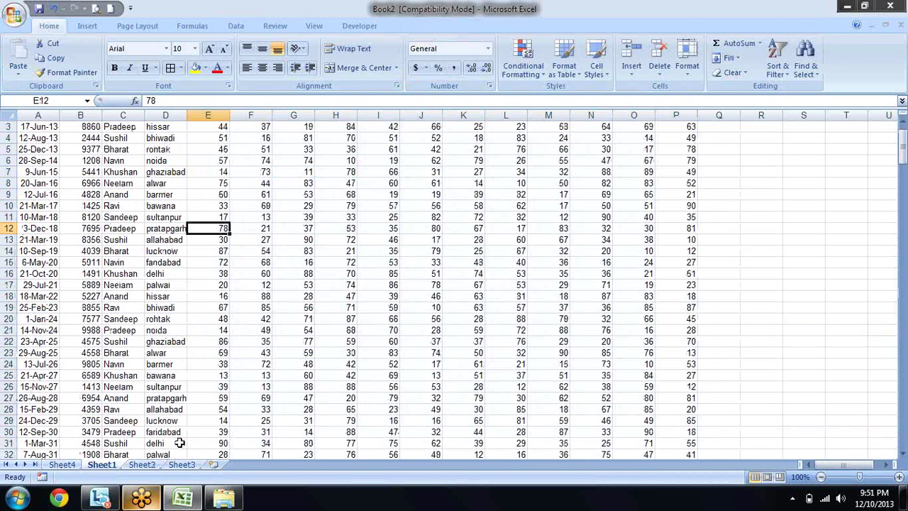
key("Left")
key("Left")
key("Left")
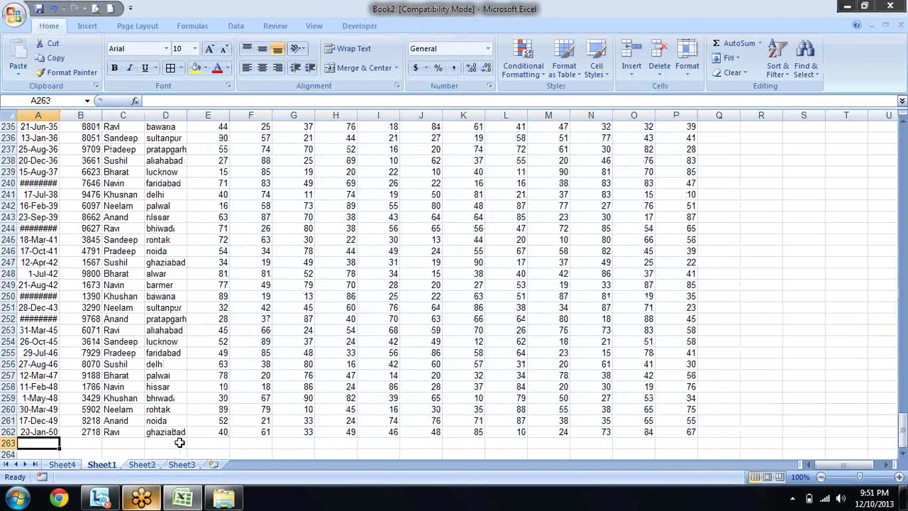
type("1-JA")
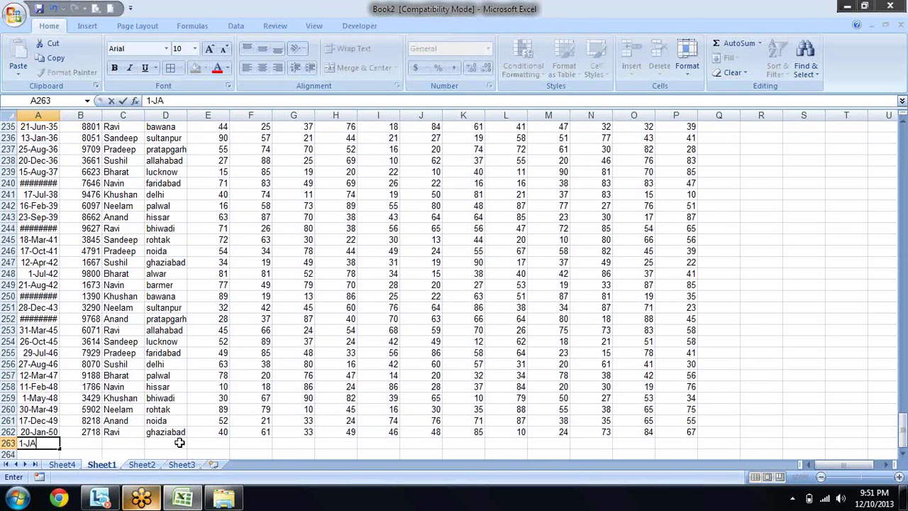
type("-13")
key("Tab")
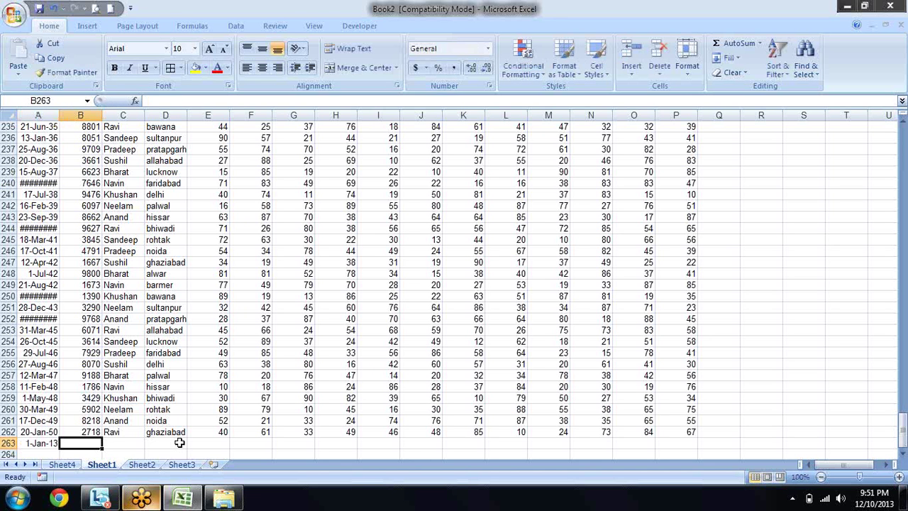
type("2718")
key("Tab")
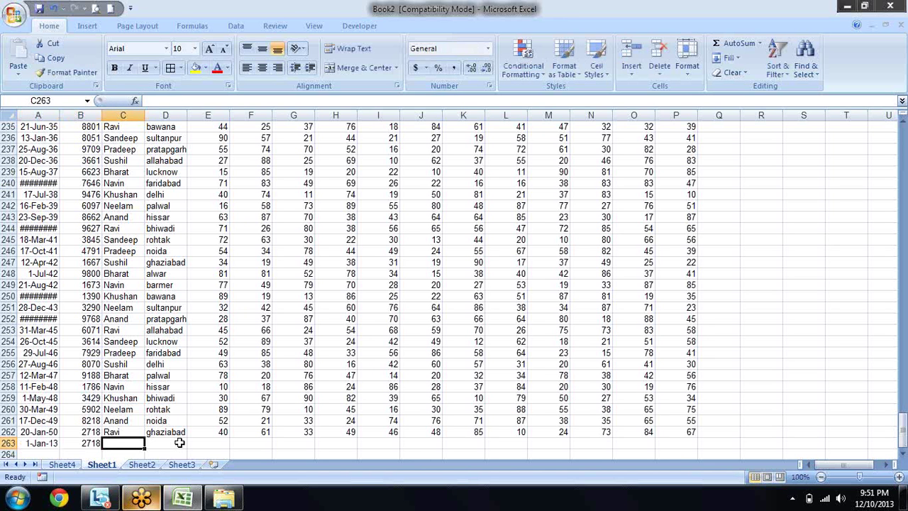
type("bh")
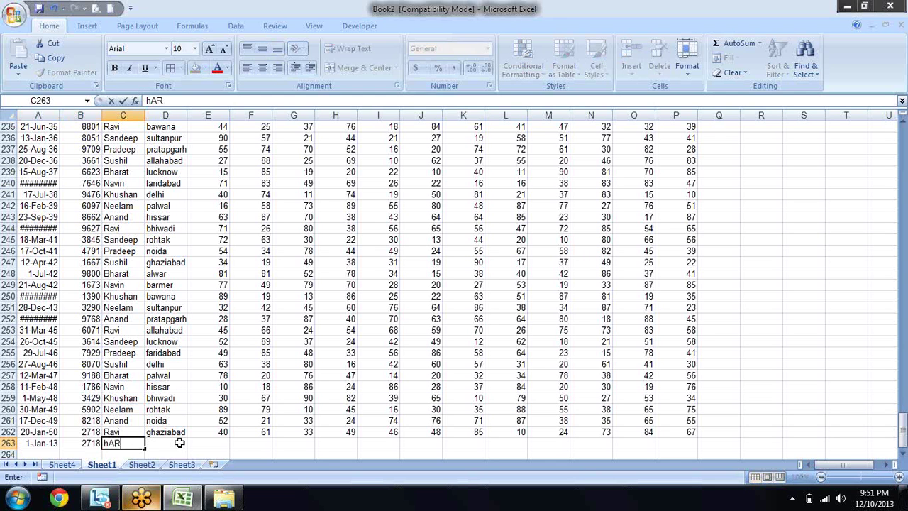
key("BackSpace")
key("BackSpace")
key("BackSpace")
type("ARVI")
type("NDER")
key("Tab")
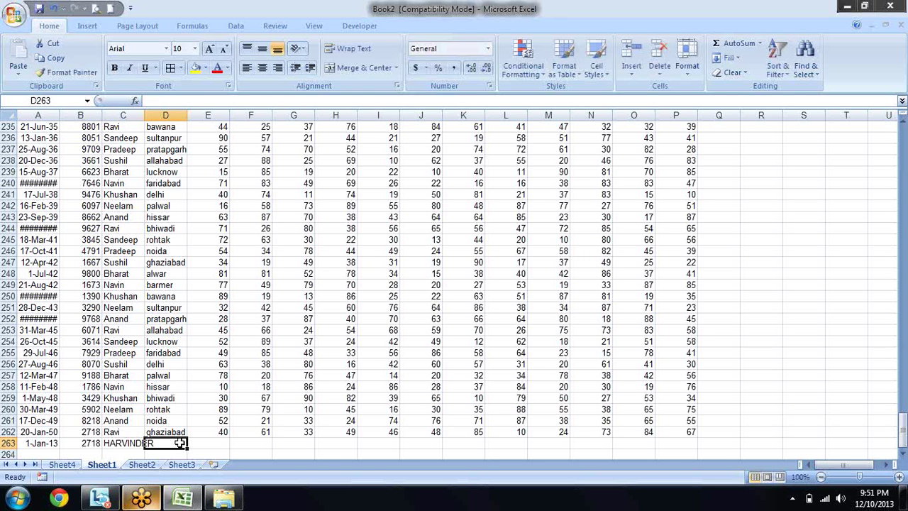
type("bAN")
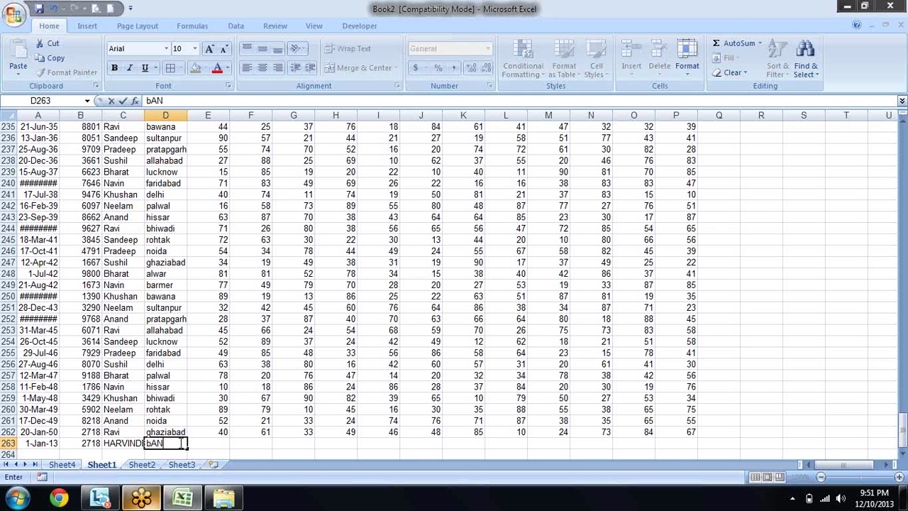
type("GLORE")
key("Return")
Step: Fill row 263's monthly values down from row 262 with Ctrl+D, then return to Sheet4
key("Up")
key("Right")
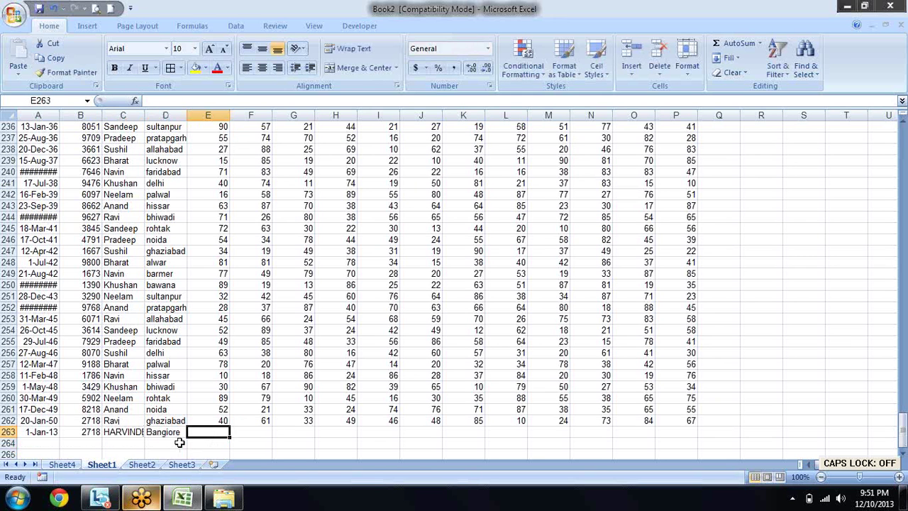
key("shift+Right")
key("shift+Right")
key("shift+Right")
key("shift+Right")
key("shift+Right")
key("shift+Right")
key("shift+Right")
key("shift+Right")
key("shift+Right")
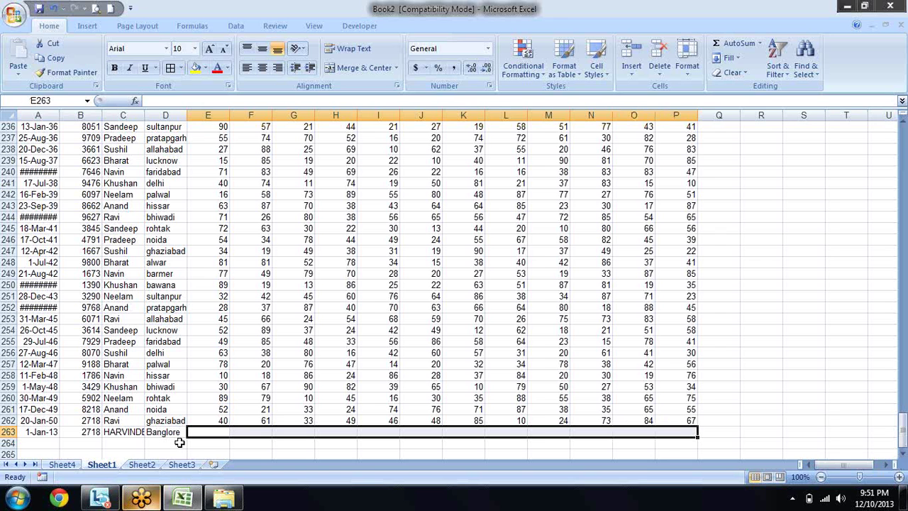
key("ctrl+d")
key("Down")
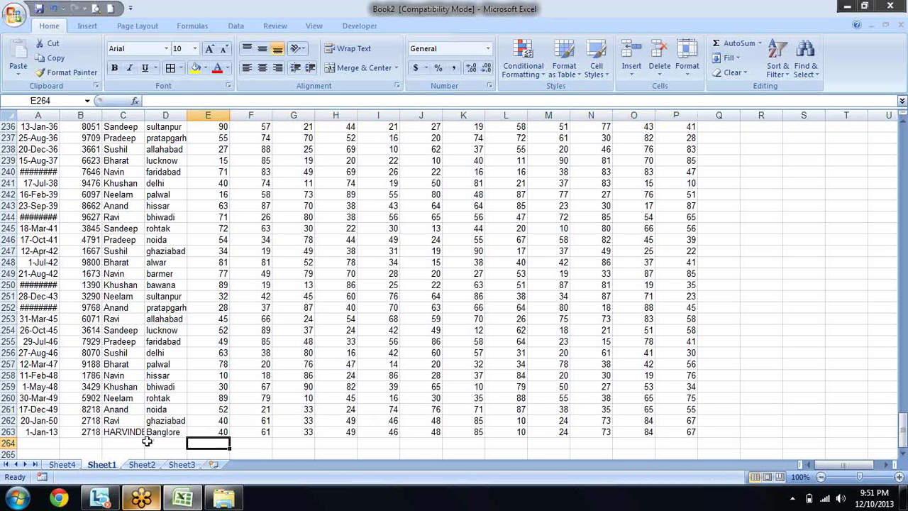
left_click(71, 464)
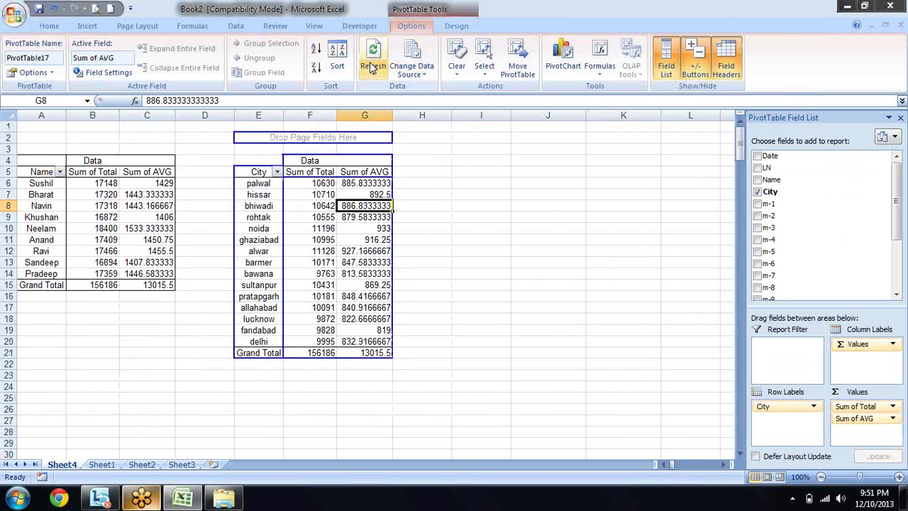
left_click(372, 60)
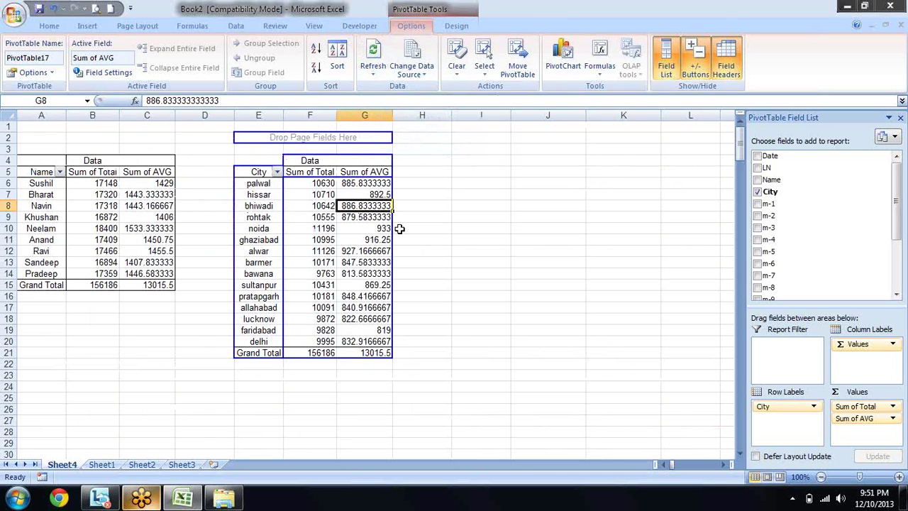
left_click(138, 221)
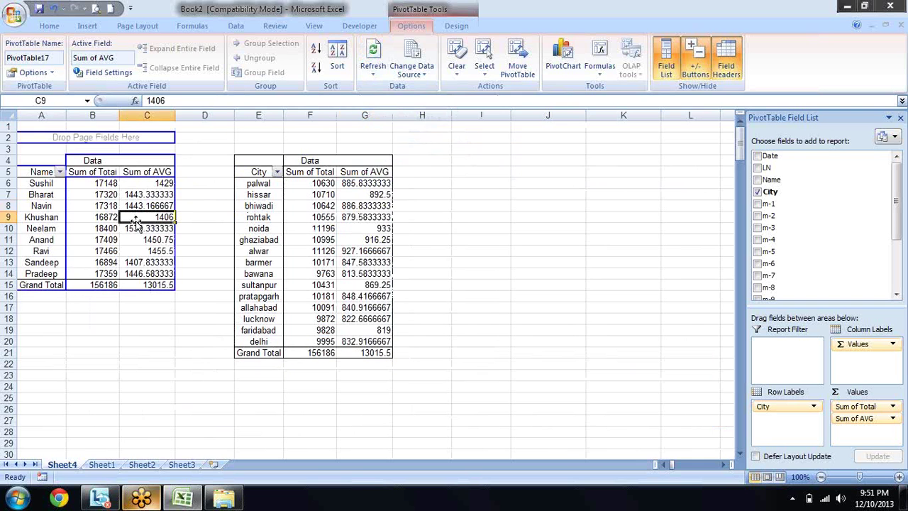
left_click(375, 68)
left_click(446, 176)
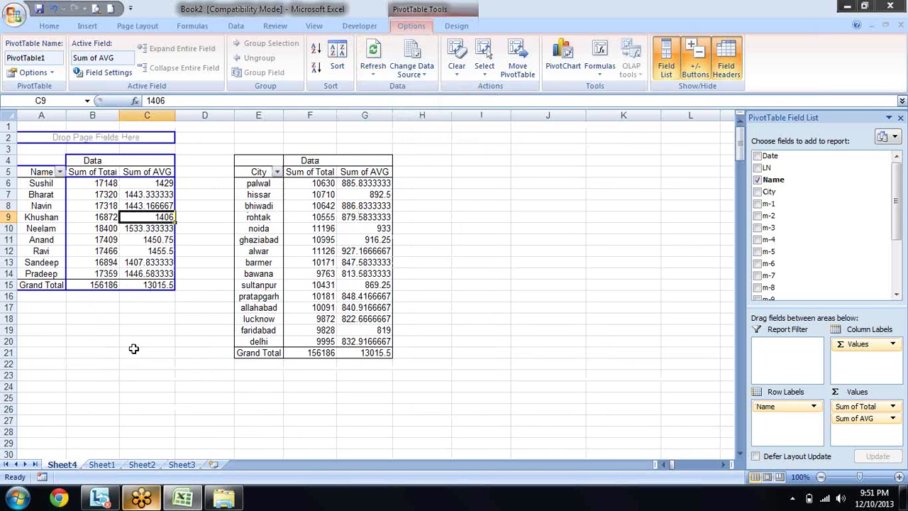
Step: Open Change Data Source for the pivot and scroll Sheet1 to row 263 below range A1:P262
left_click(411, 57)
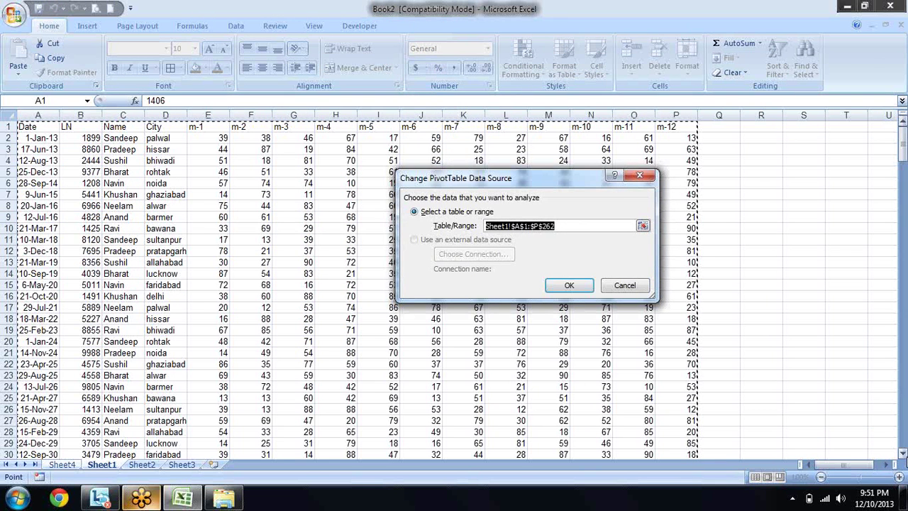
left_click_drag(903, 454, 903, 454)
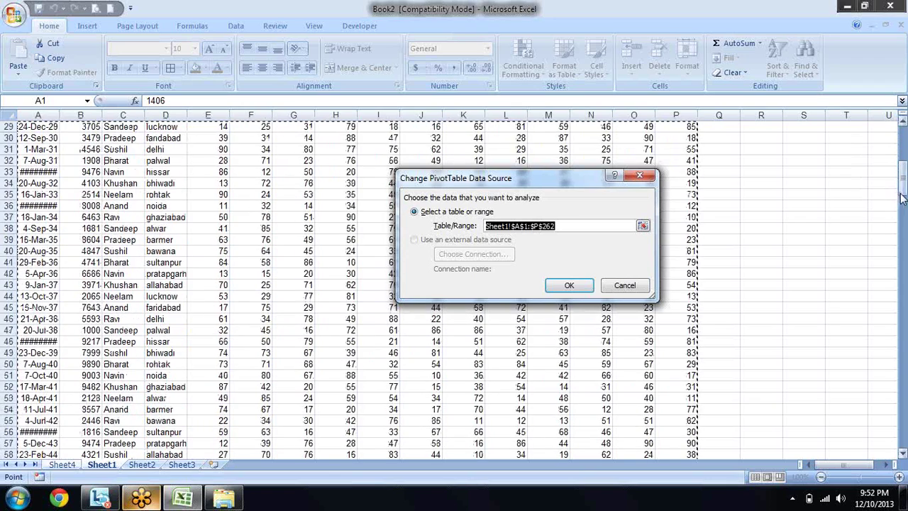
left_click_drag(902, 199, 902, 456)
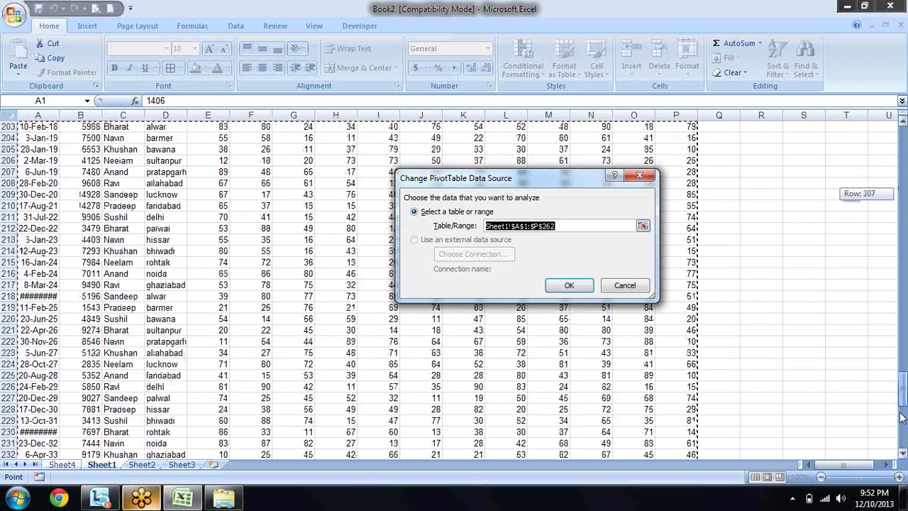
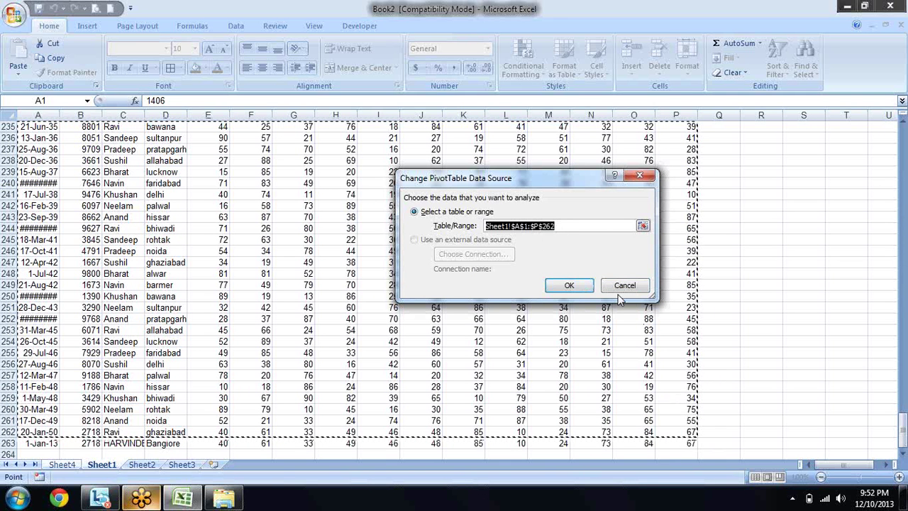
Step: Reset the Name pivot's source range to A1:P263 and check the new HARVINDER row
left_click(642, 226)
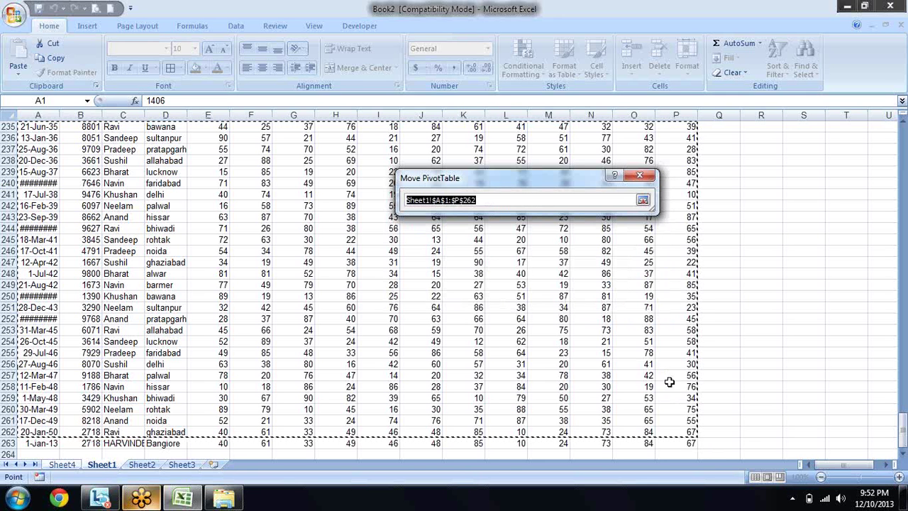
left_click(651, 443)
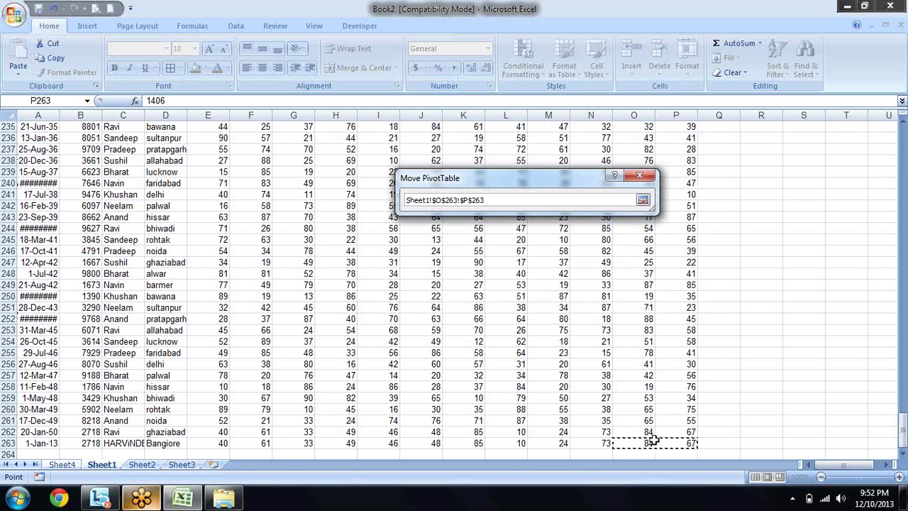
key("ctrl+shift+Home")
key("Return")
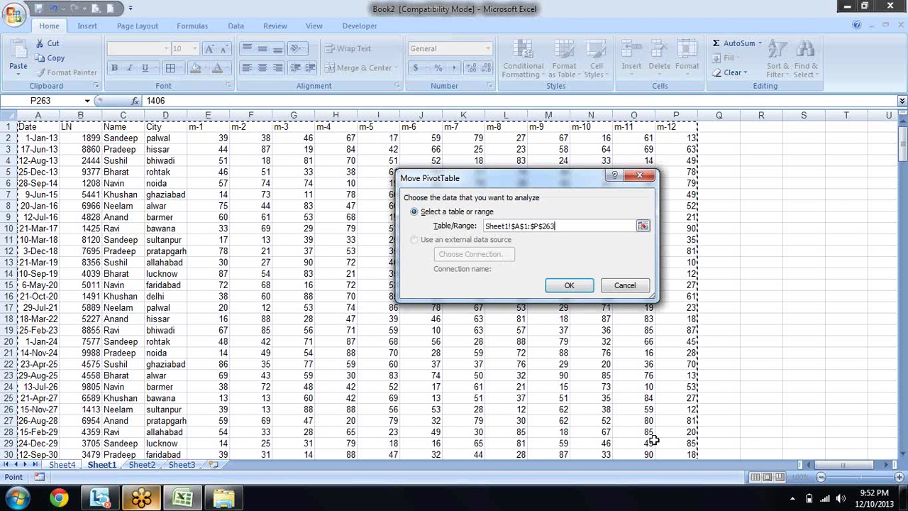
key("Return")
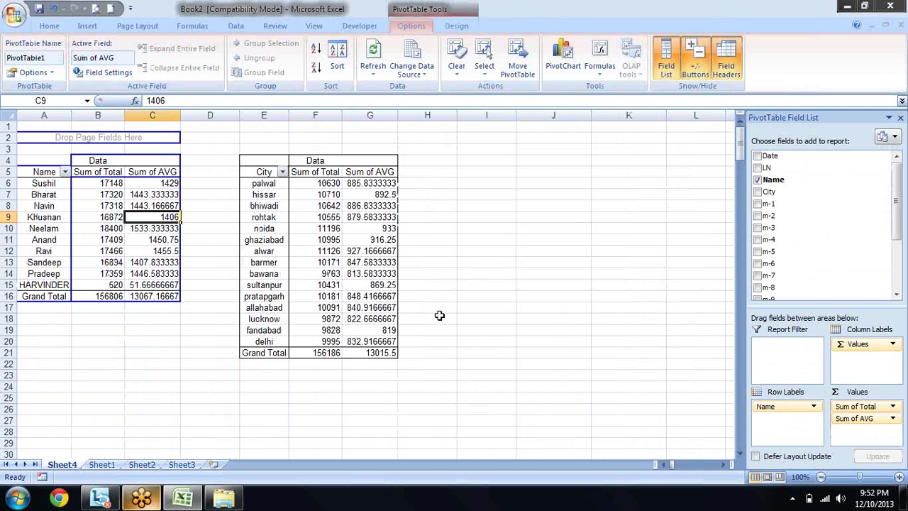
left_click(59, 284)
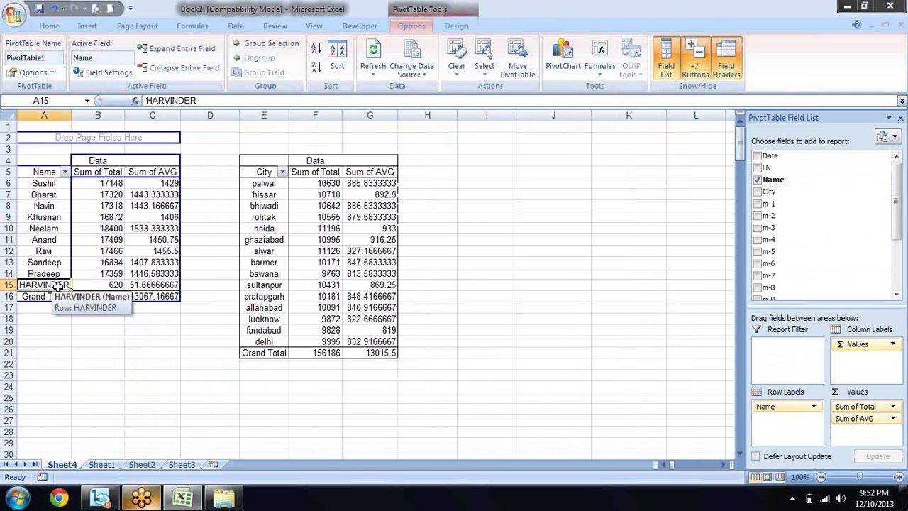
Step: Refresh the City pivot table and review its city rows and the HARVINDER total
left_click(276, 335)
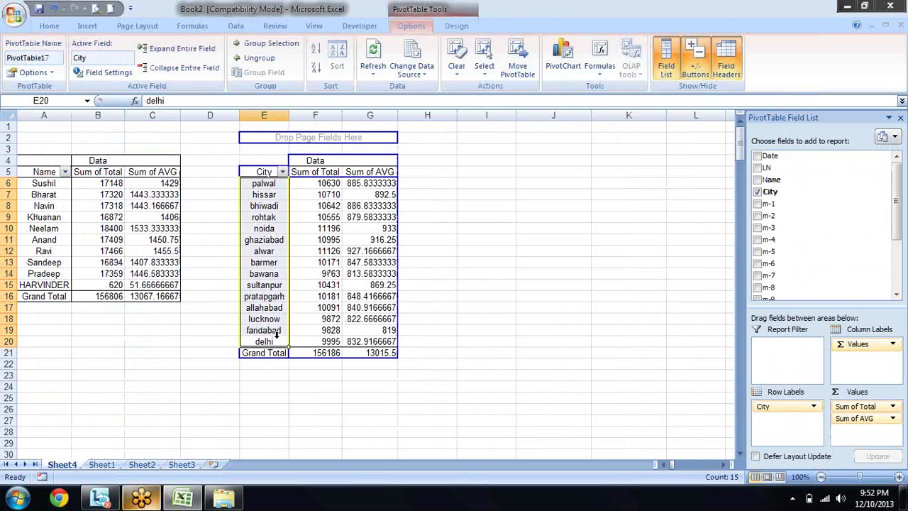
left_click(277, 230)
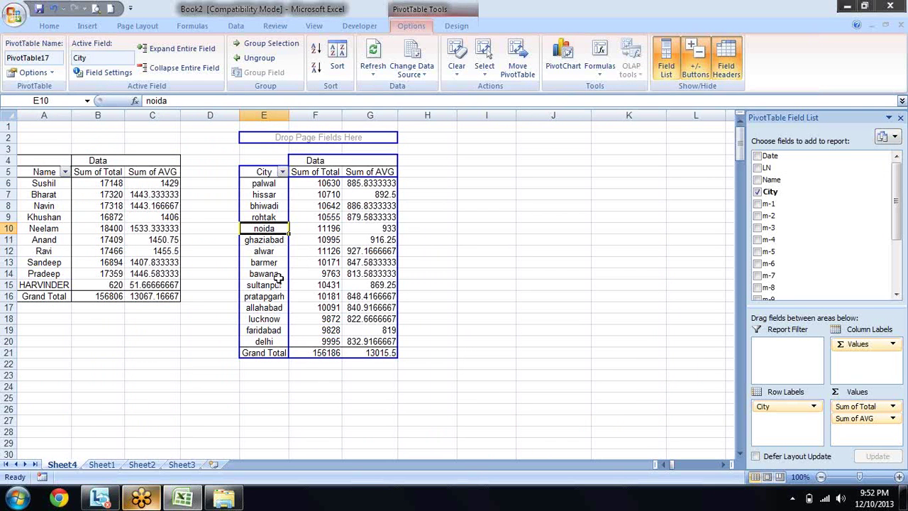
left_click(376, 64)
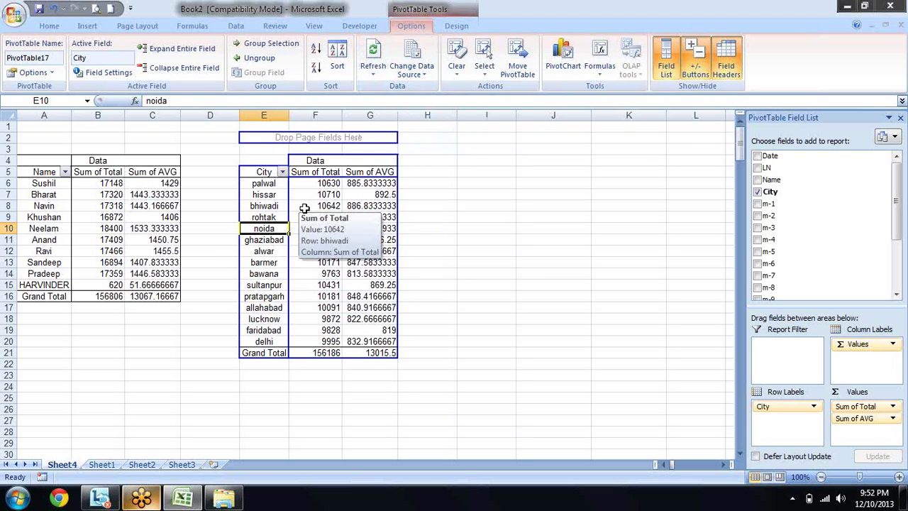
key("Down")
key("Down")
key("Down")
key("Up")
key("Up")
key("Up")
key("Up")
key("Up")
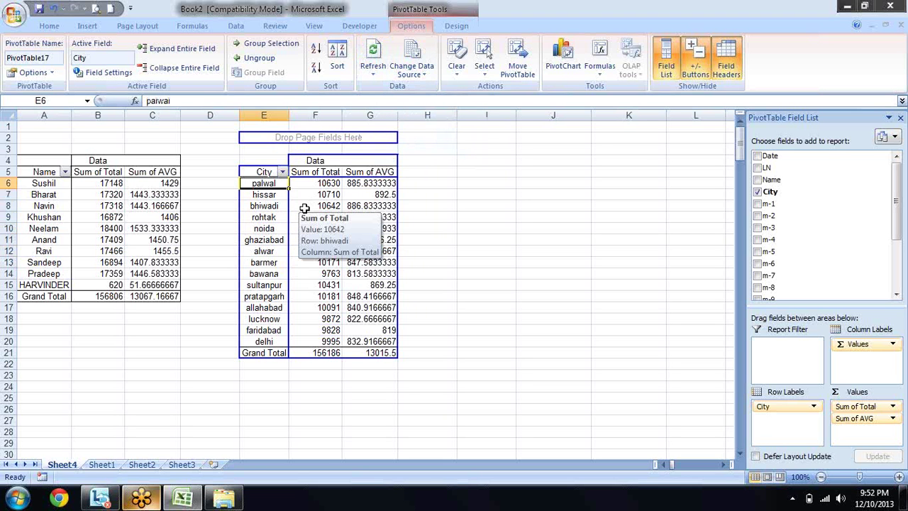
left_click(112, 285)
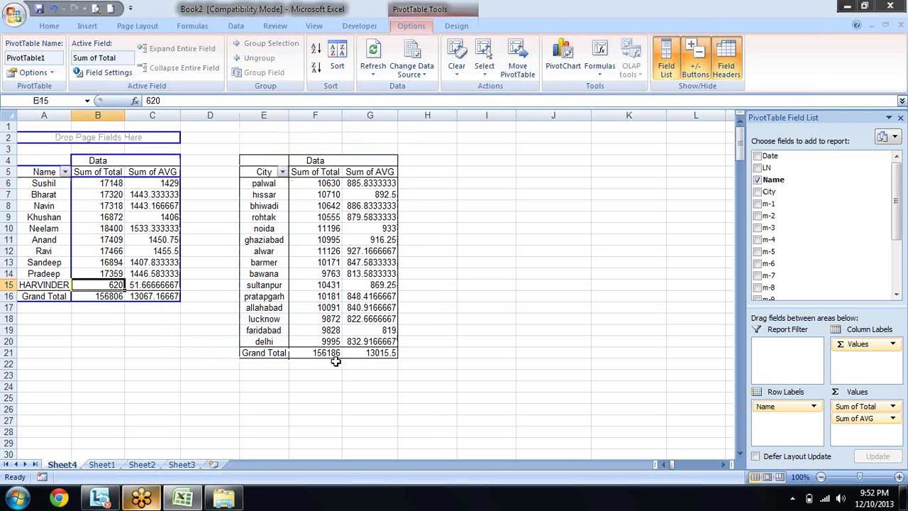
left_click(322, 331)
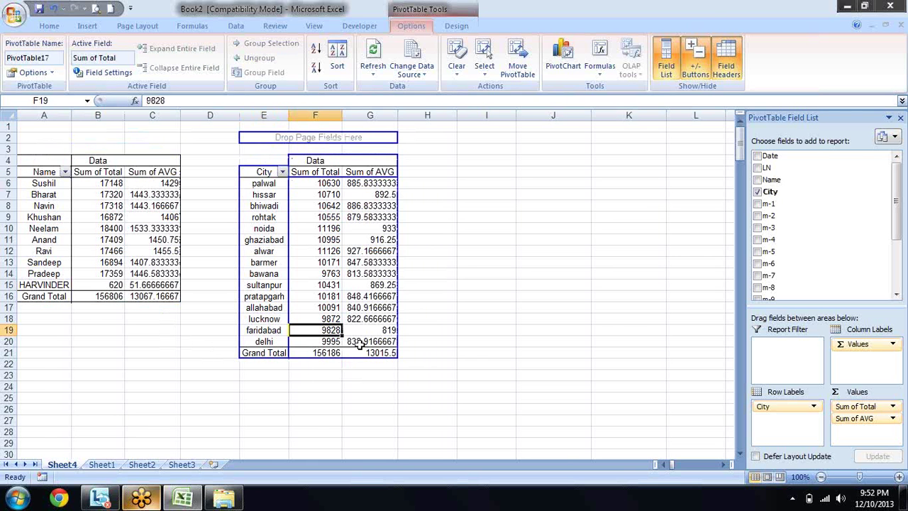
Step: Change the City pivot's source range to Sheet1 A1:P263
left_click(413, 65)
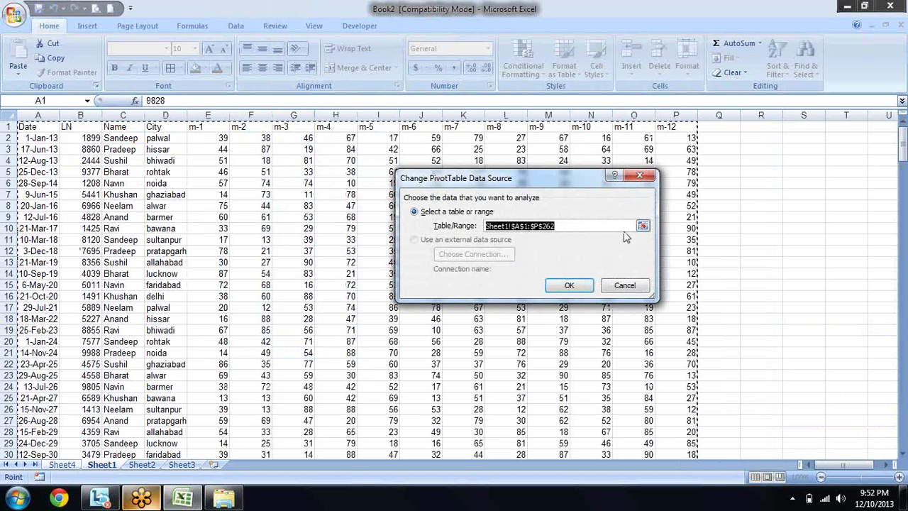
left_click(663, 130)
key("ctrl+shift+Left")
key("ctrl+shift+Down")
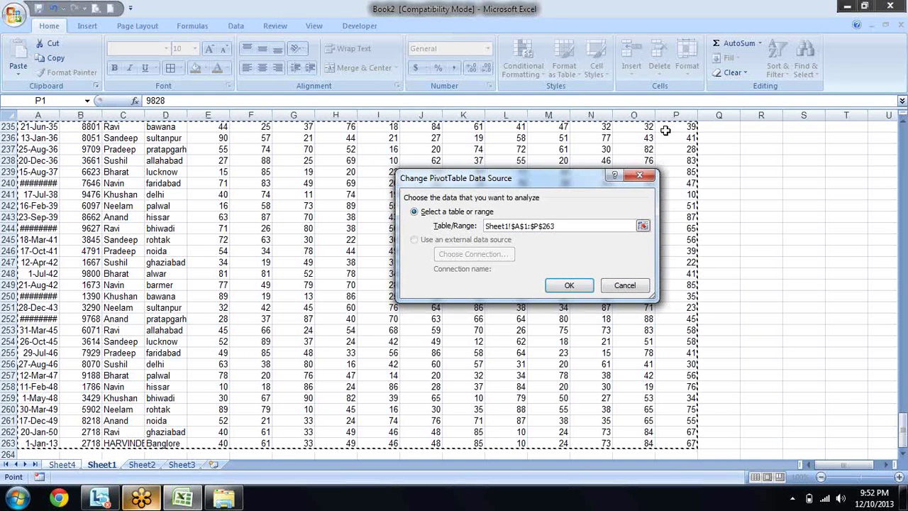
key("Return")
Step: Check the new Bangiore row showing 620 in the City pivot
key("Down")
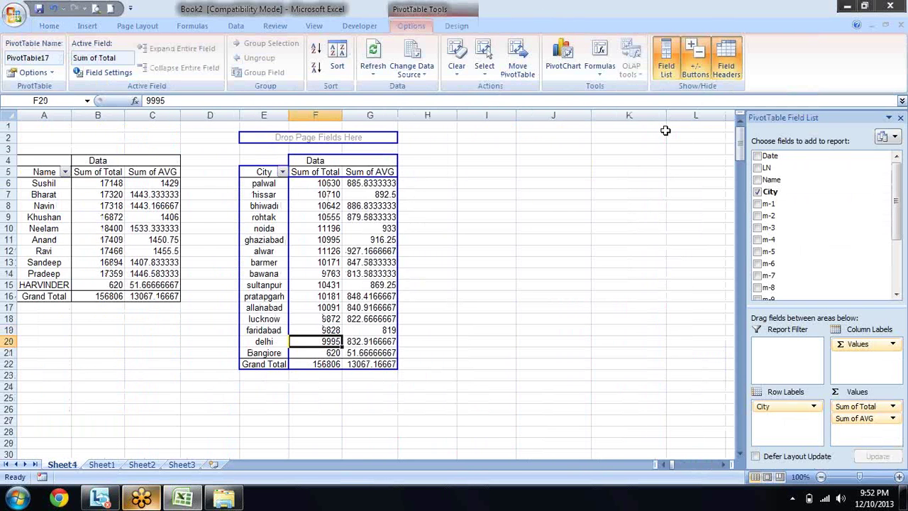
key("Down")
key("Left")
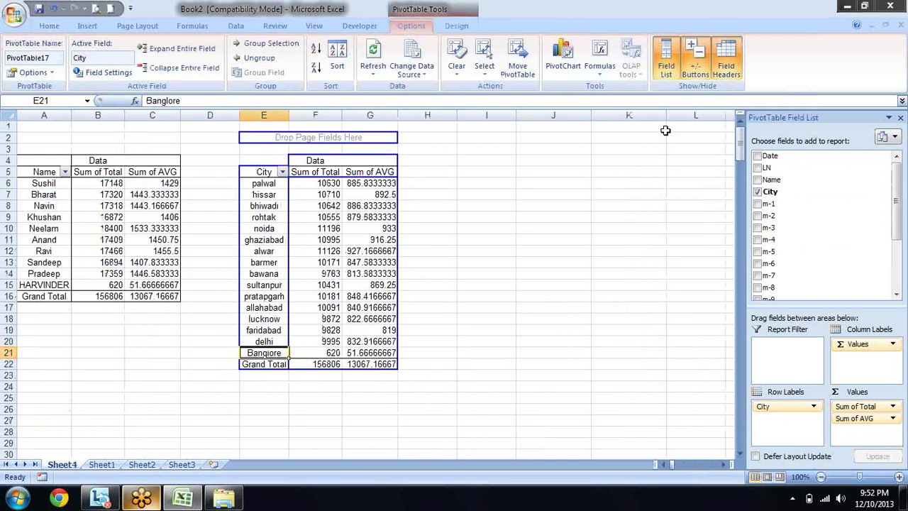
key("Right")
key("Left")
key("Left")
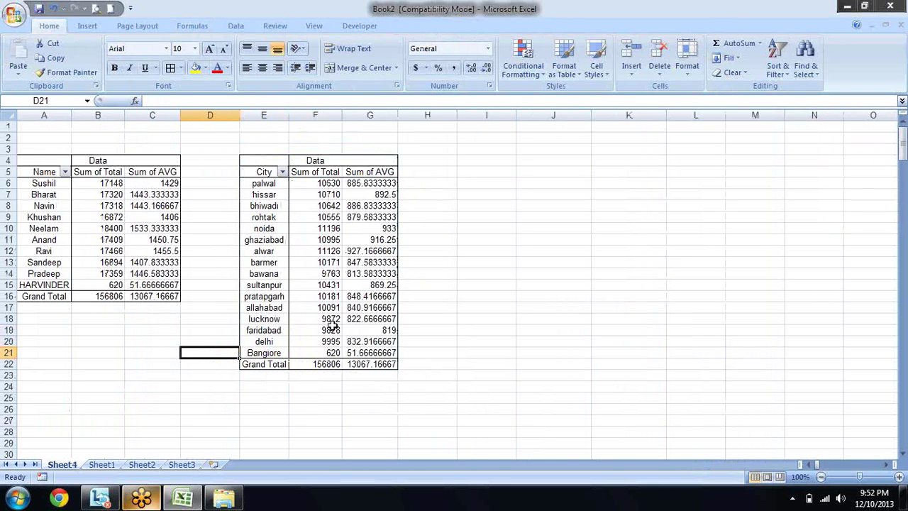
Step: Go to Sheet1 and preview the Format as Table style gallery
left_click(102, 464)
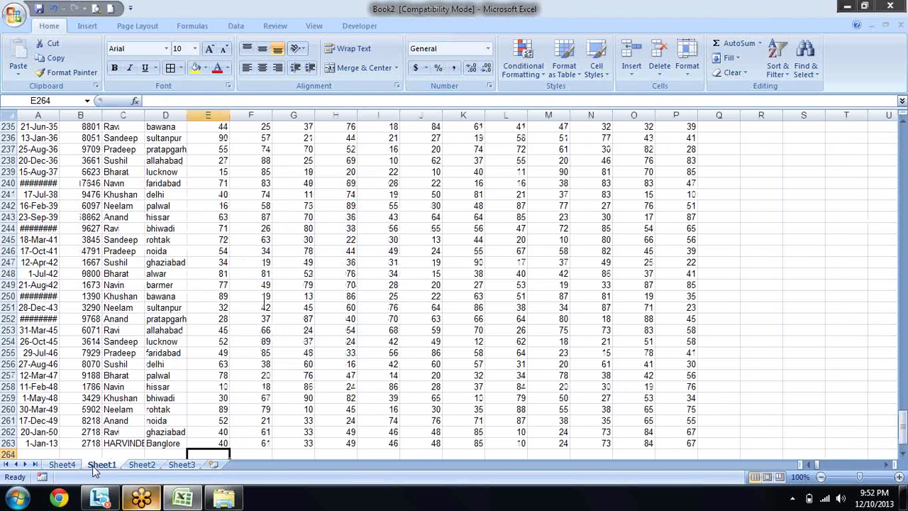
left_click(85, 26)
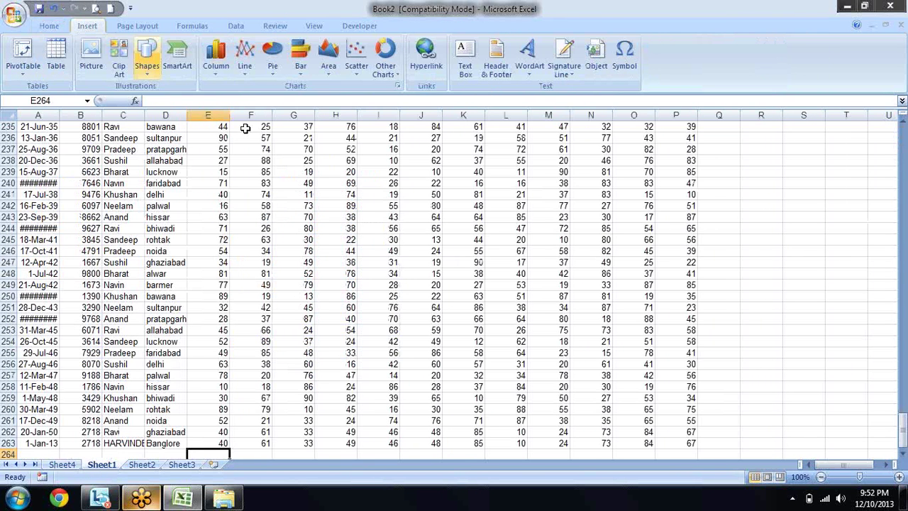
left_click(48, 26)
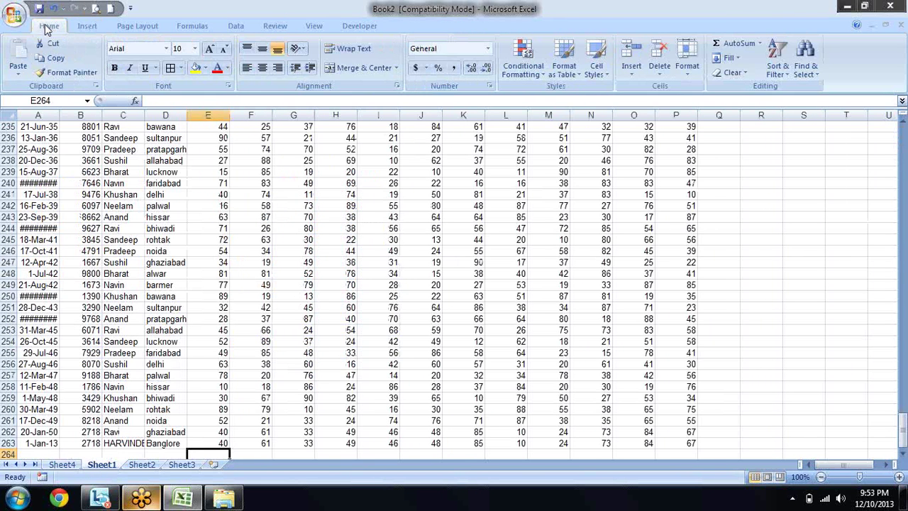
left_click(568, 70)
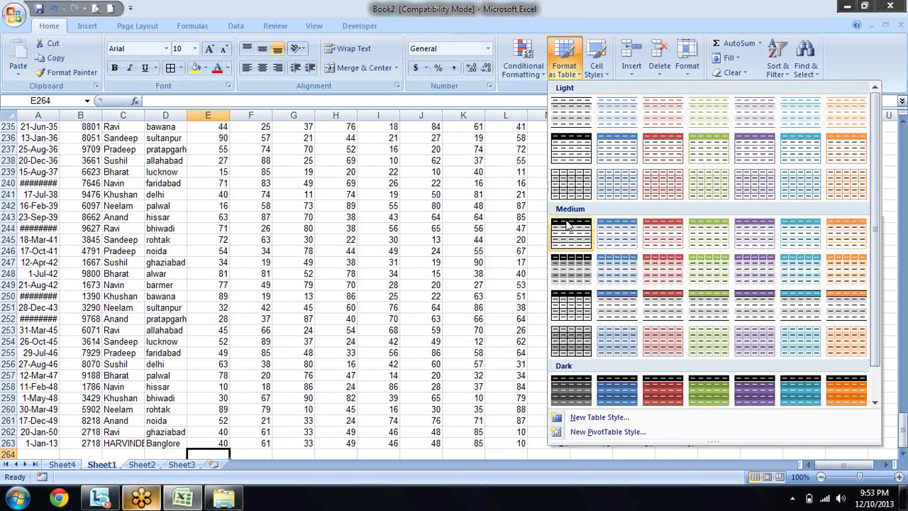
left_click(473, 198)
Step: Select A1:P263 and format it as a table with a dark style and headers
left_click(473, 194)
key("ctrl+Left")
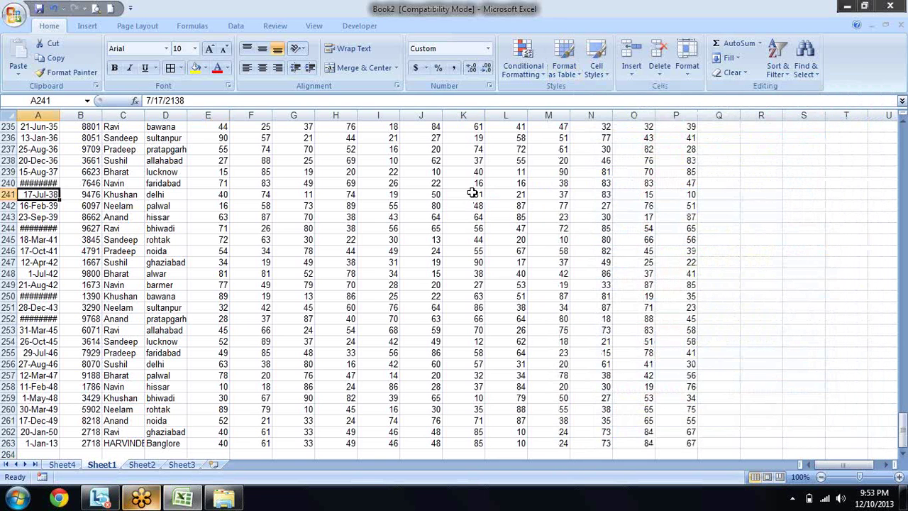
key("ctrl+Up")
key("ctrl+shift+Right")
key("ctrl+shift+Down")
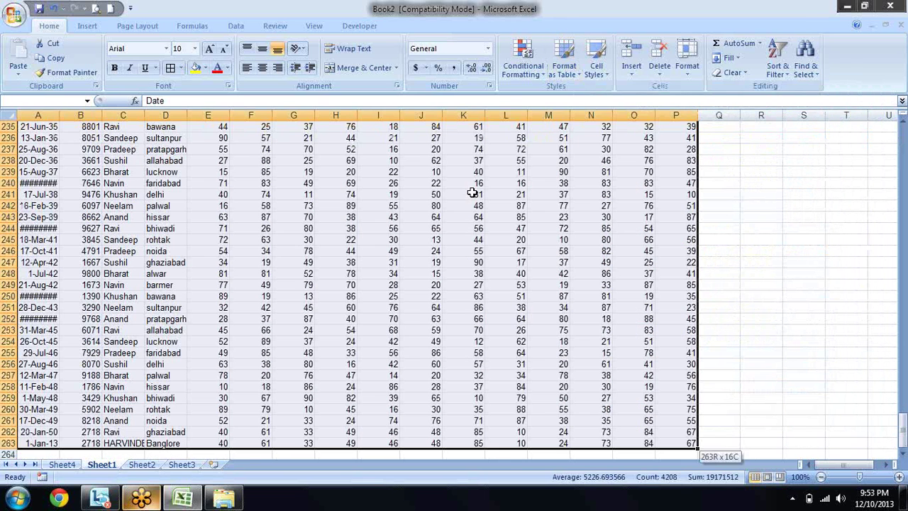
left_click(564, 61)
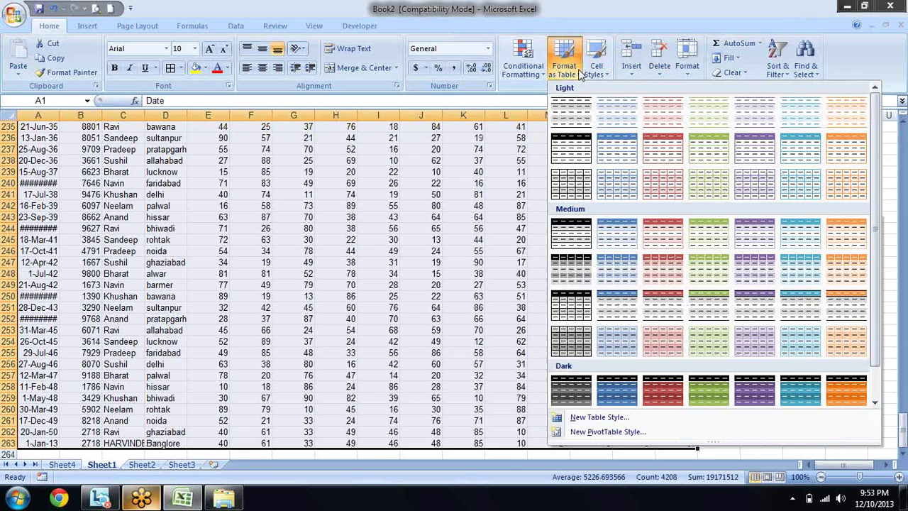
left_click(573, 146)
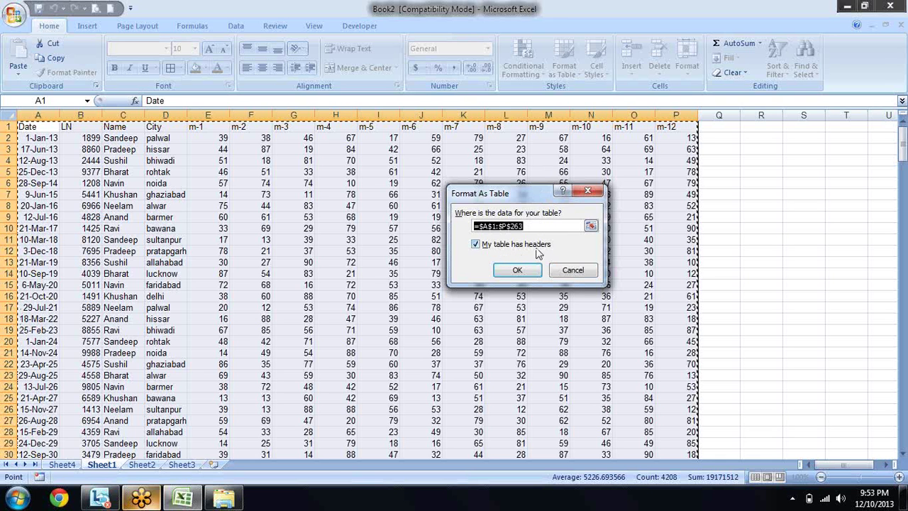
left_click(521, 268)
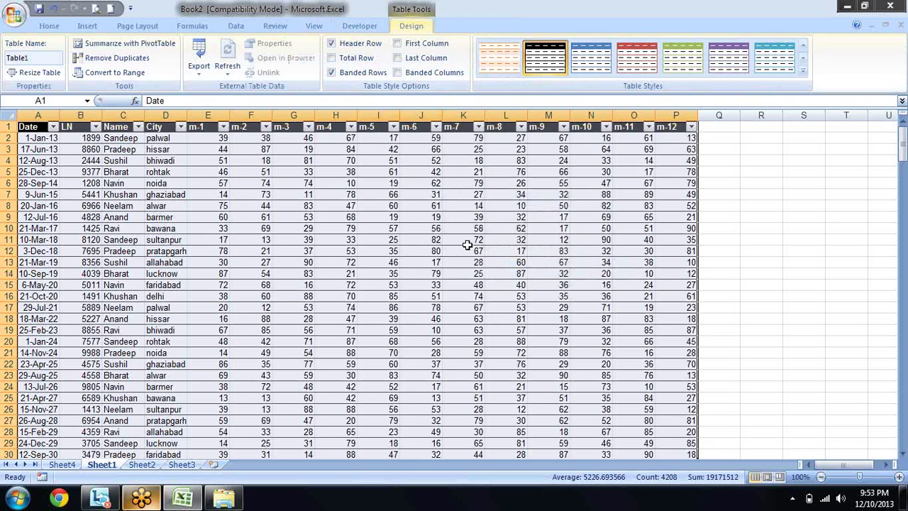
Step: Browse the Sheet1 table from bottom to top and across its Date and Name header cells
key("Down")
key("ctrl+Down")
key("Down")
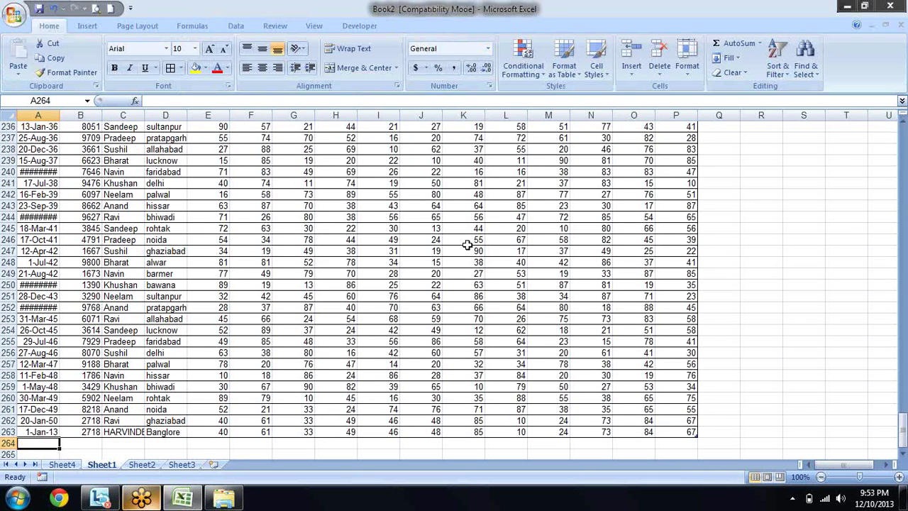
key("Down")
key("Down")
key("Up")
key("Up")
key("Up")
key("ctrl+Up")
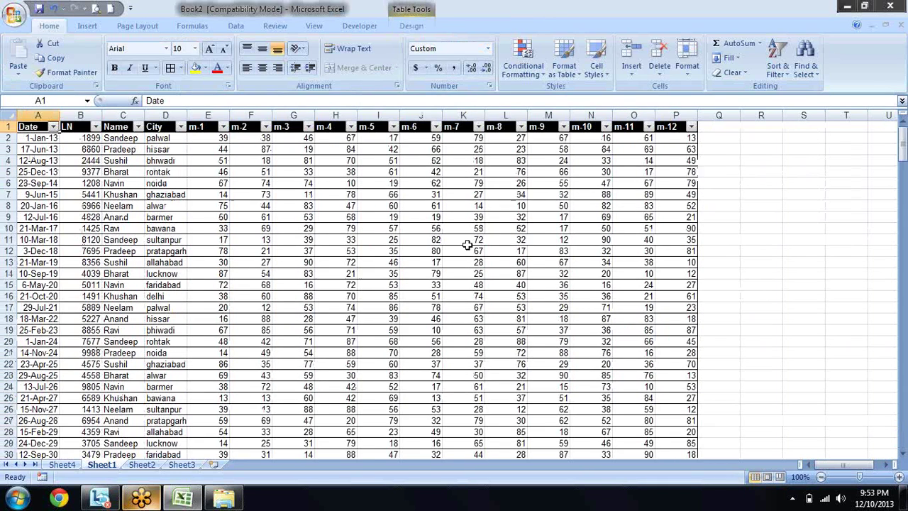
key("Right")
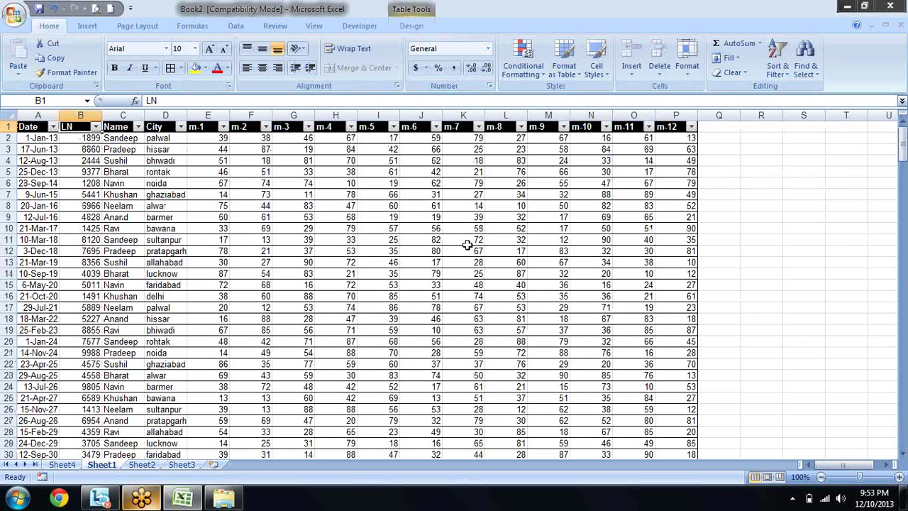
key("Right")
key("Down")
key("Down")
key("Up")
key("Up")
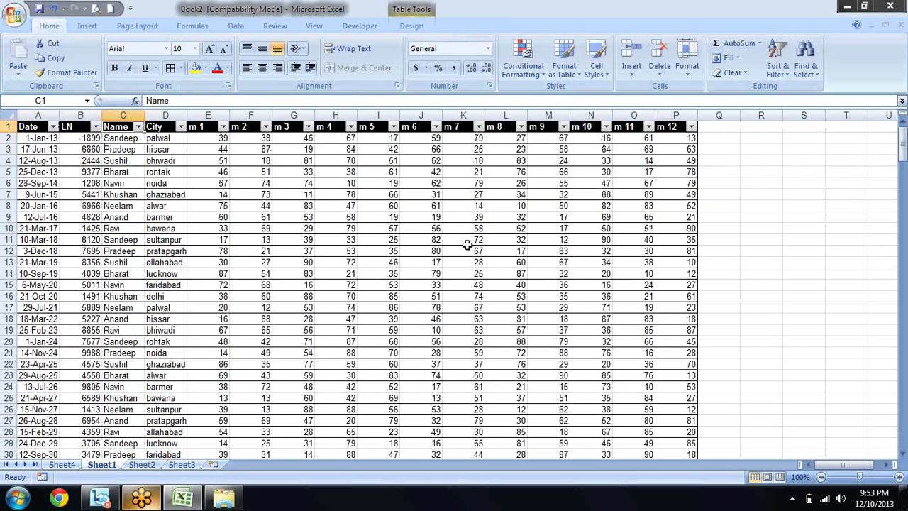
key("Left")
key("Left")
Step: Select the whole table A1:P263, then pick cells H253 and P255
key("ctrl+shift+Right")
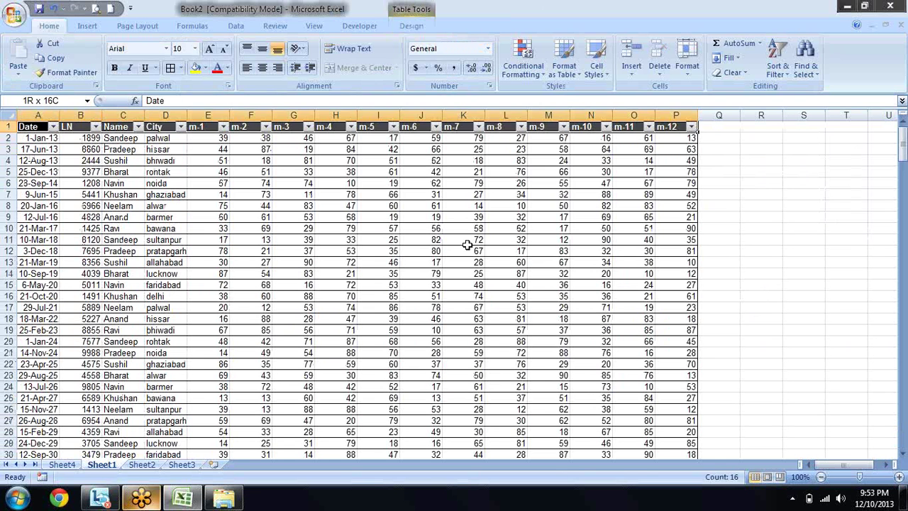
key("ctrl+shift+Down")
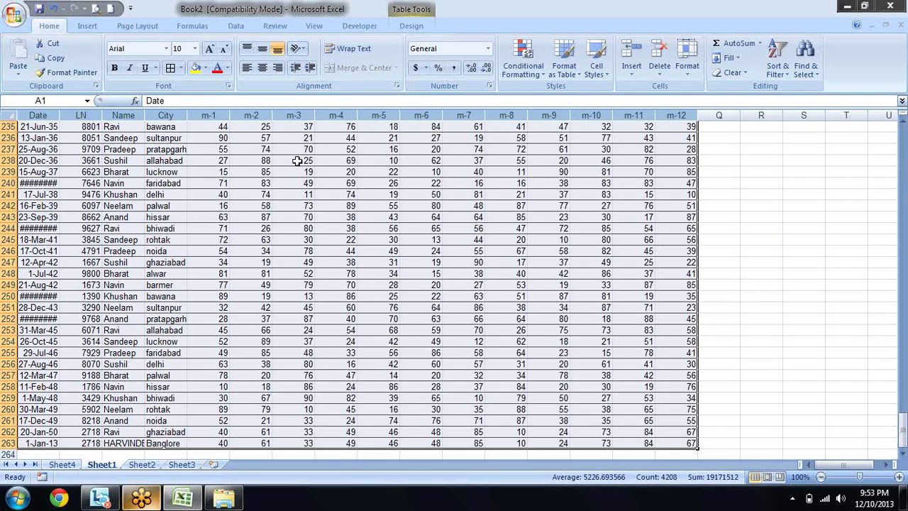
left_click(337, 197)
left_click(327, 331)
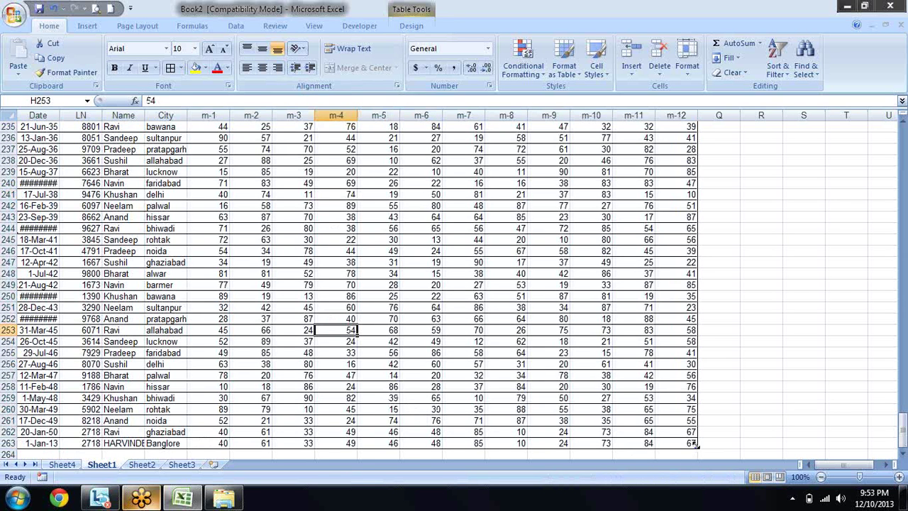
left_click(658, 353)
Step: On Sheet4, confirm the Name pivot table's data source is Sheet1 A1:P263
left_click(61, 464)
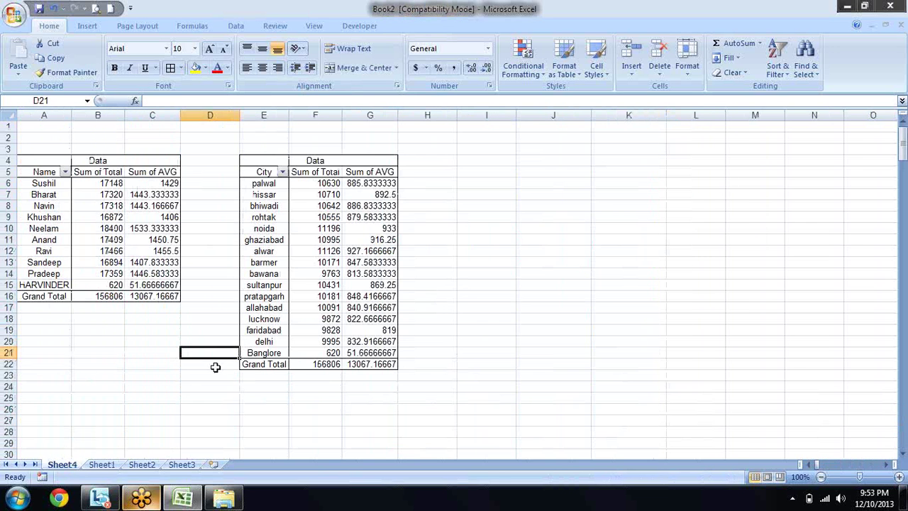
left_click(138, 194)
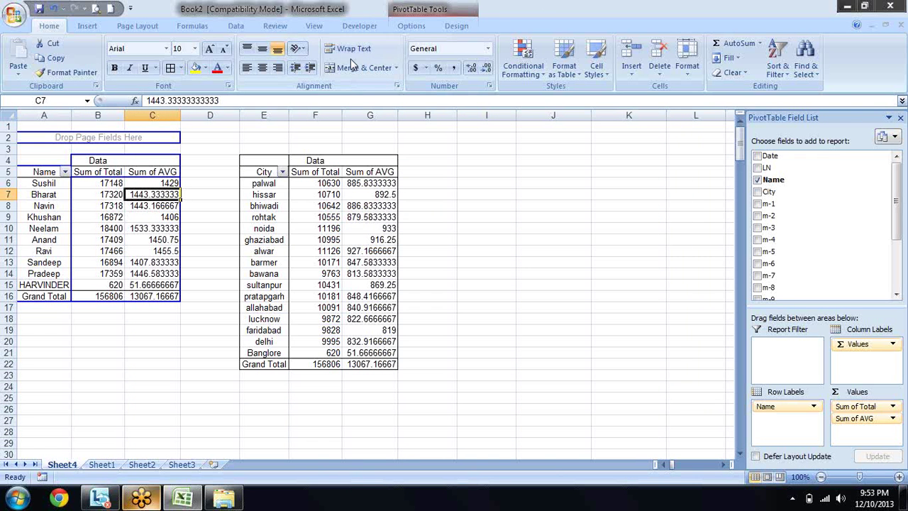
left_click(365, 26)
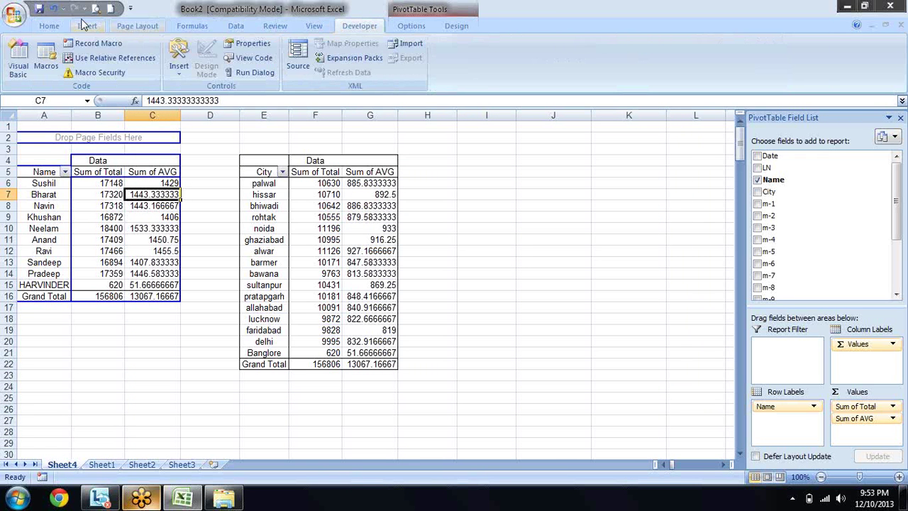
left_click(51, 25)
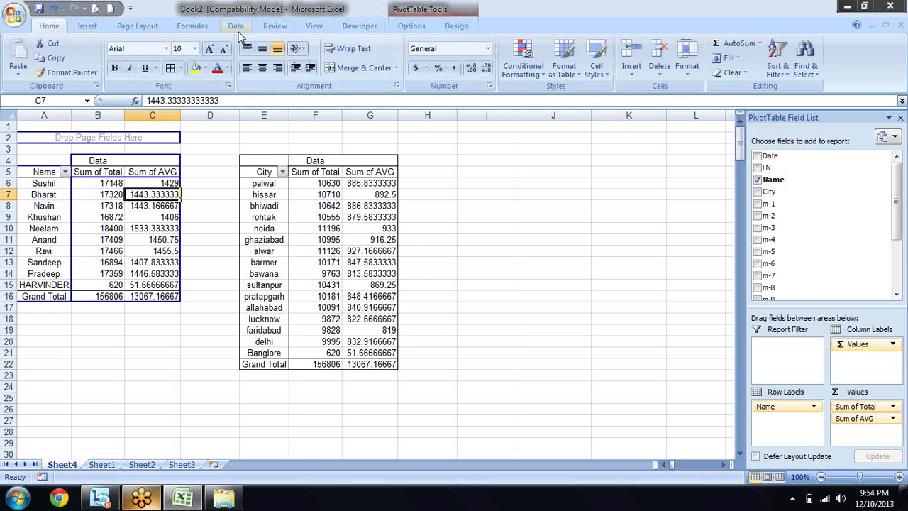
left_click(236, 26)
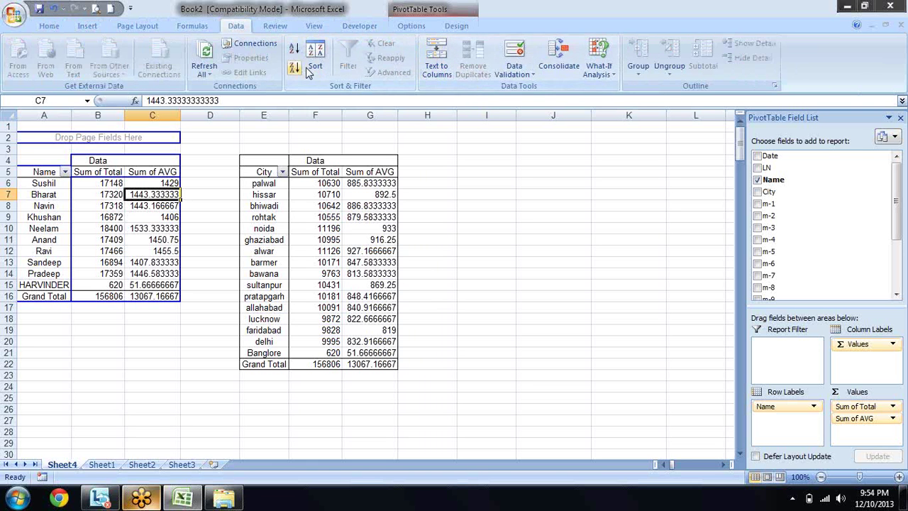
left_click(412, 26)
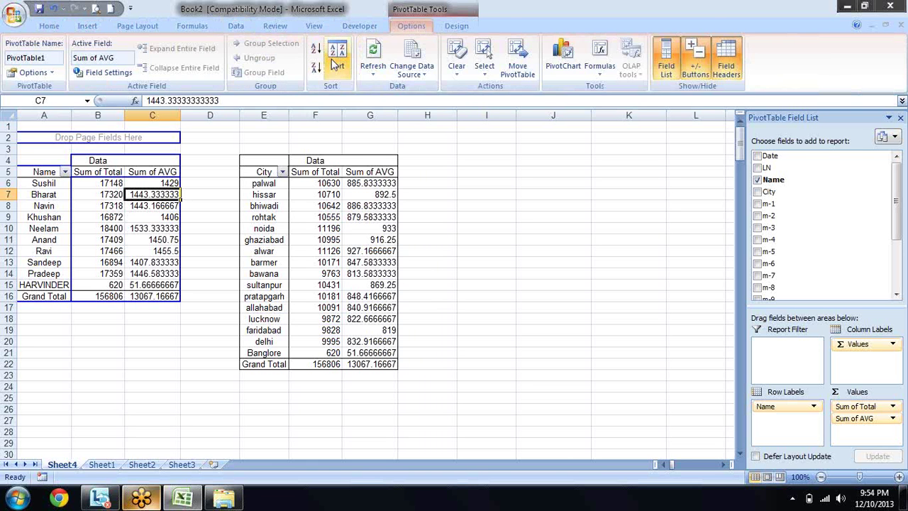
left_click(411, 61)
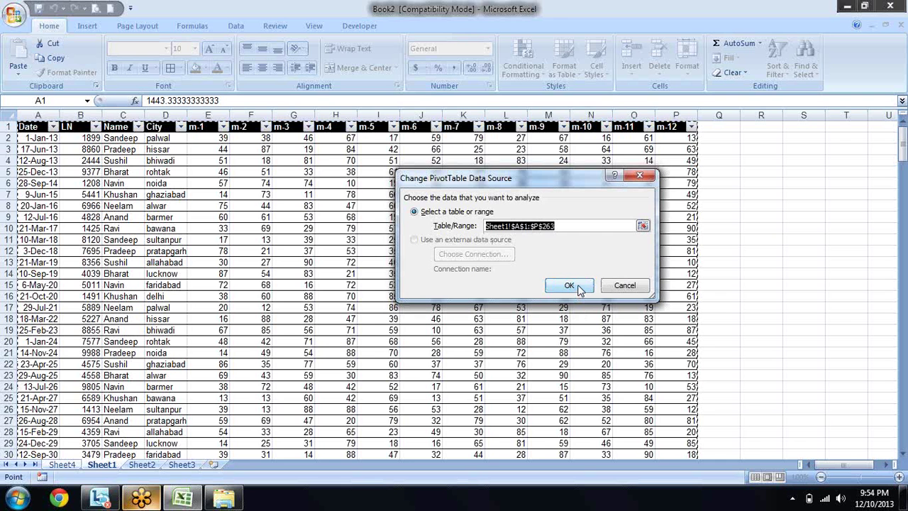
left_click(578, 288)
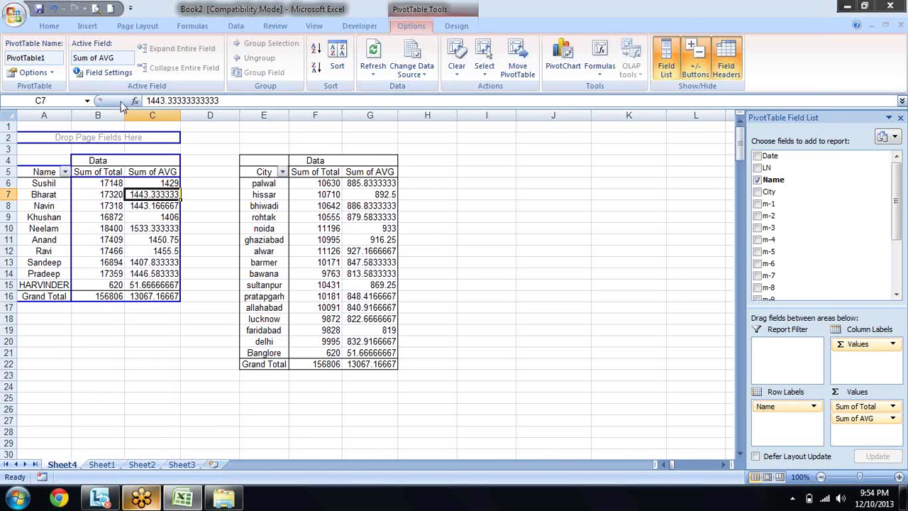
Step: Return to Sheet1 and select the table data from A1 down to row 263
left_click(81, 28)
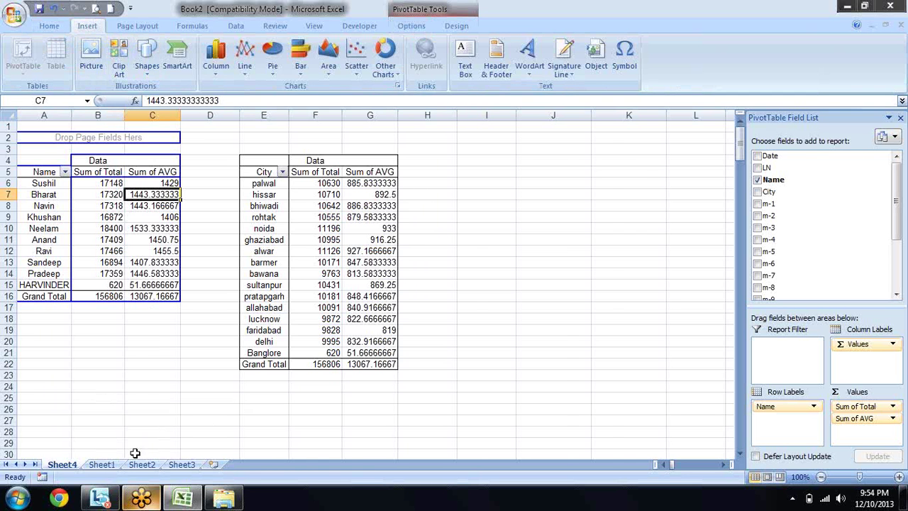
left_click(102, 465)
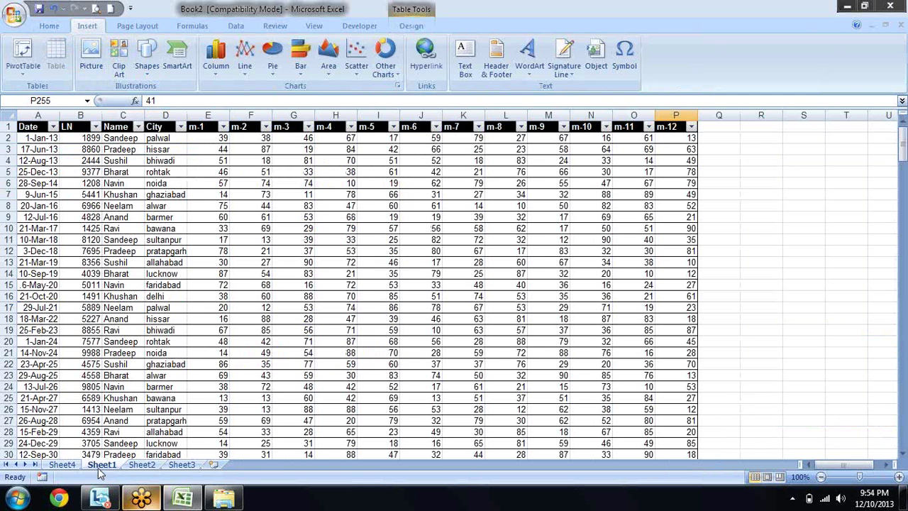
left_click(38, 126)
key("ctrl+shift+Right")
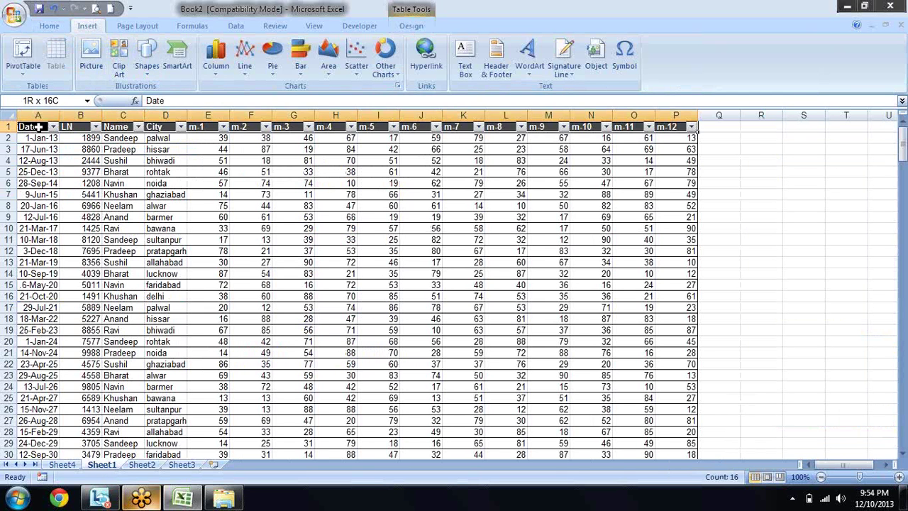
key("ctrl+shift+Down")
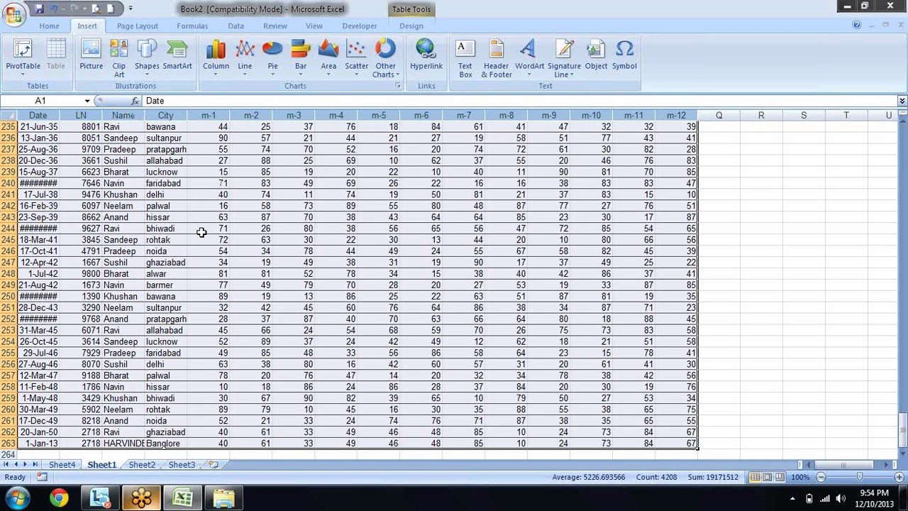
Step: Resize the table back to end at row 263 and move to the empty row 264
left_click(259, 388)
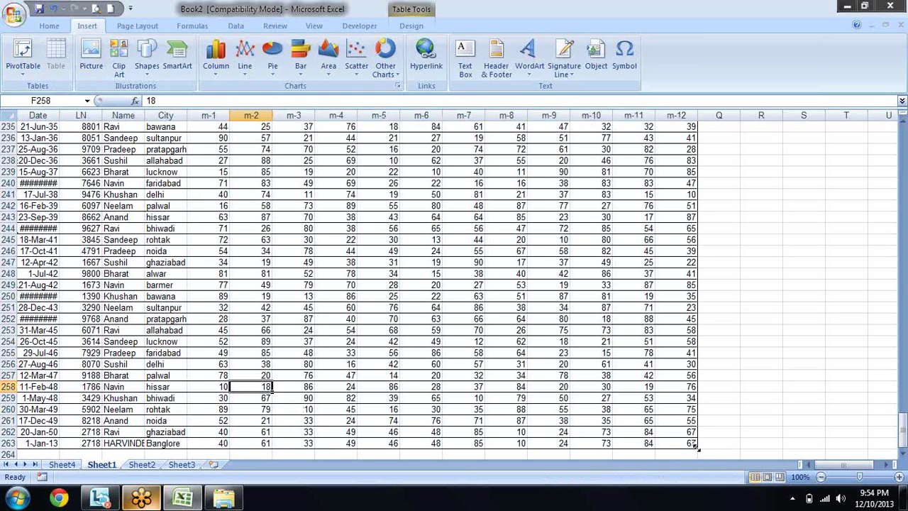
left_click_drag(695, 446, 692, 394)
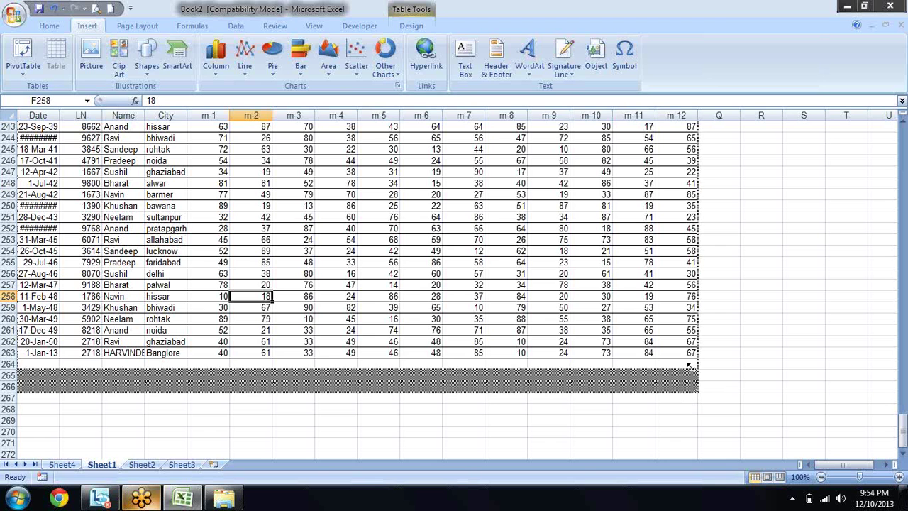
left_click_drag(695, 391, 692, 354)
left_click(631, 380)
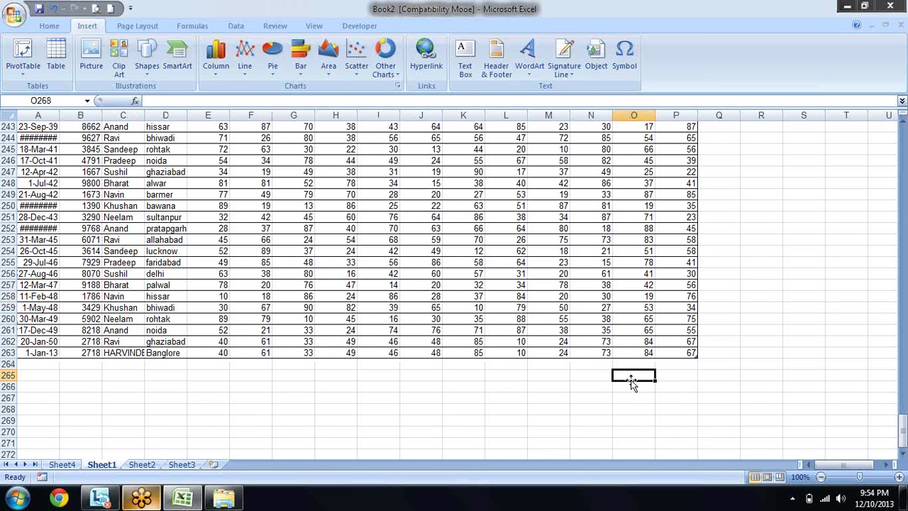
key("Up")
key("Up")
key("Left")
key("Left")
key("Left")
key("Left")
key("Left")
key("Left")
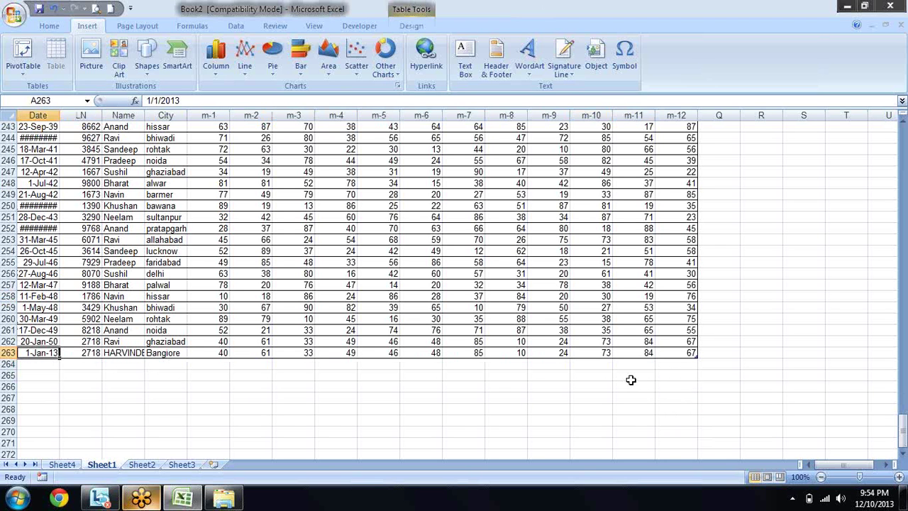
key("Down")
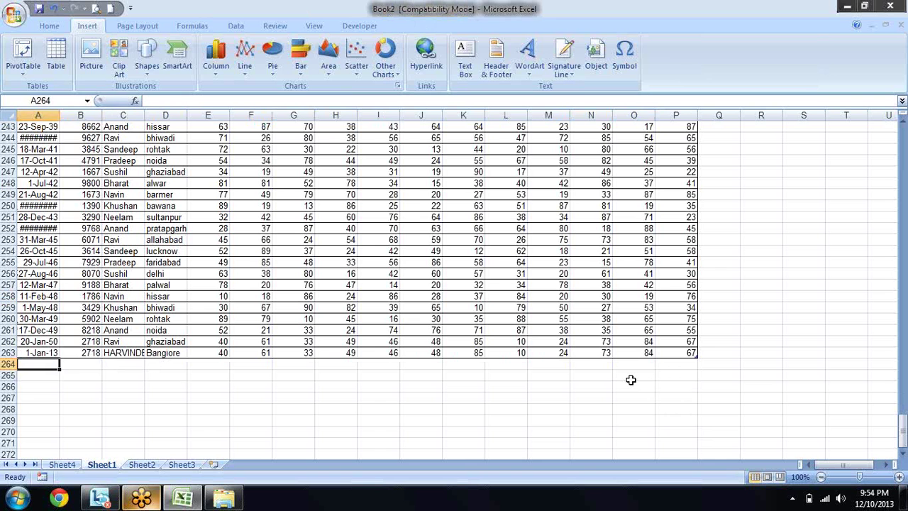
key("Right")
key("Right")
key("Left")
key("Left")
key("Right")
key("Right")
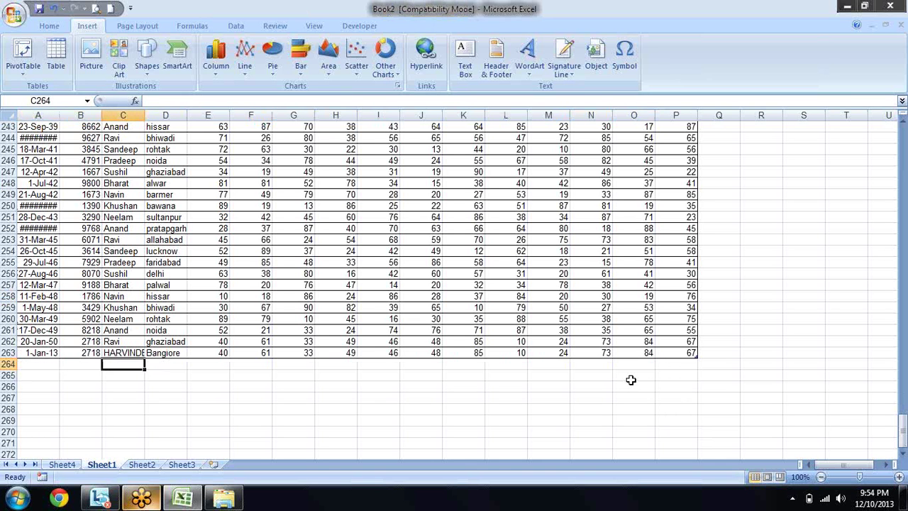
Step: Enter the name hari in C264 and copy row 263's monthly values into E264:P264
type("hari")
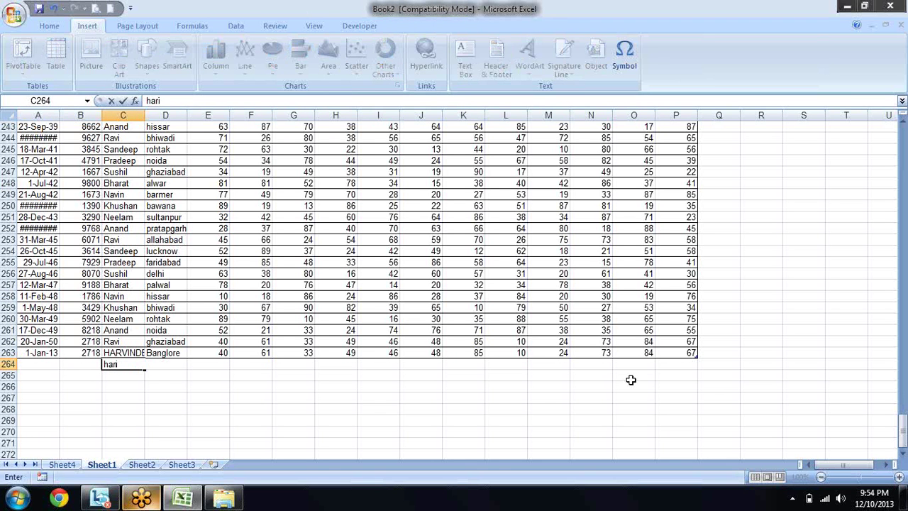
key("Return")
key("Up")
key("Right")
key("Right")
key("Right")
key("Right")
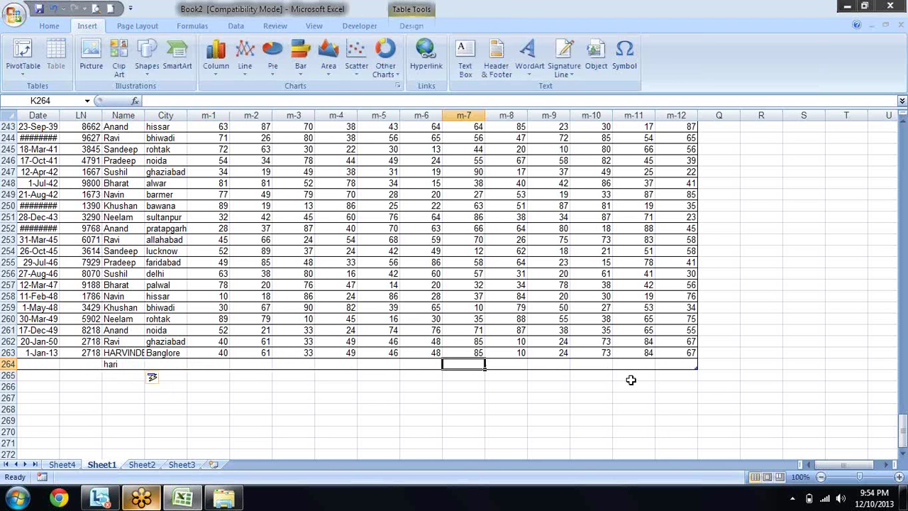
key("Right")
key("Right")
key("Right")
key("Right")
key("Right")
key("Left")
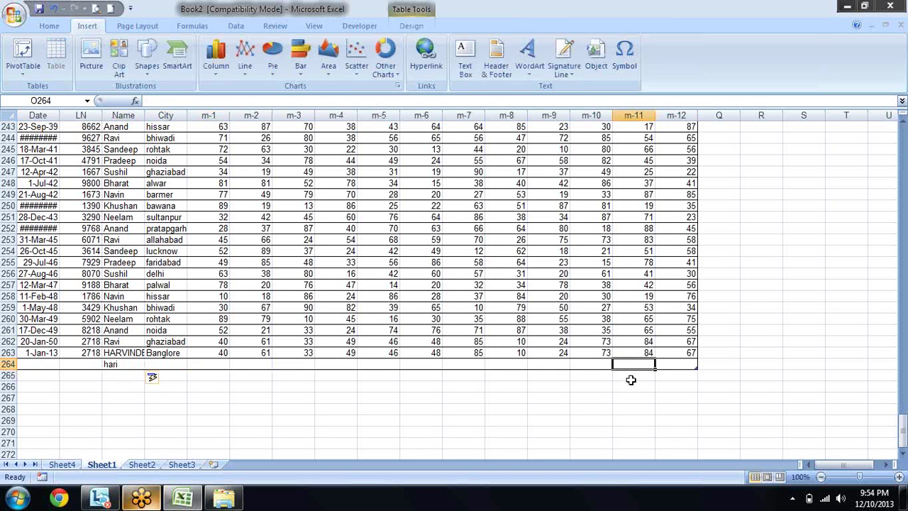
key("Left")
key("Left")
key("Left")
key("Left")
key("Left")
key("shift+Right")
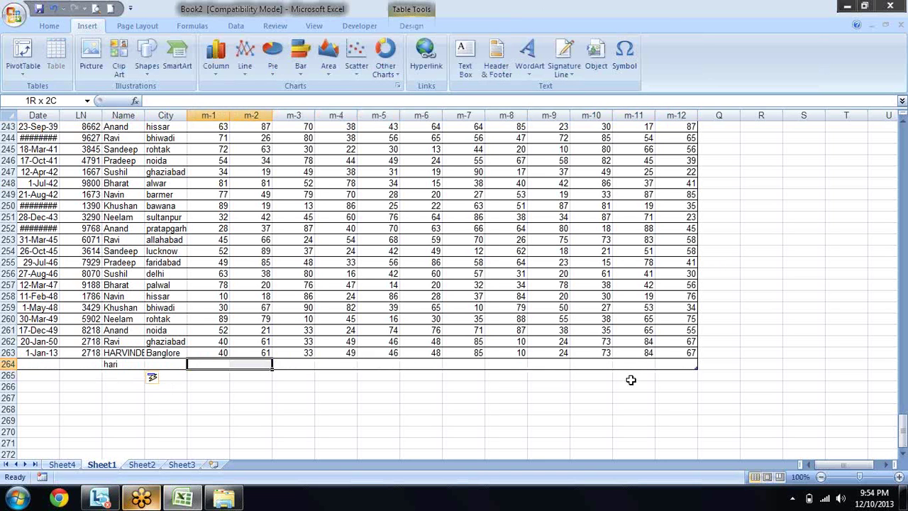
key("shift+Right")
key("shift+Right")
key("shift+Right")
key("shift+Right")
key("shift+Right")
key("shift+Right")
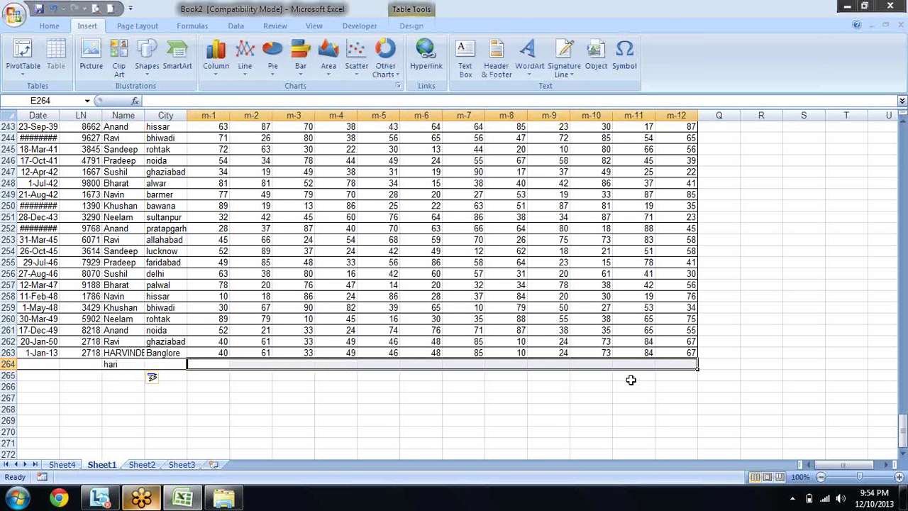
key("ctrl+d")
key("Left")
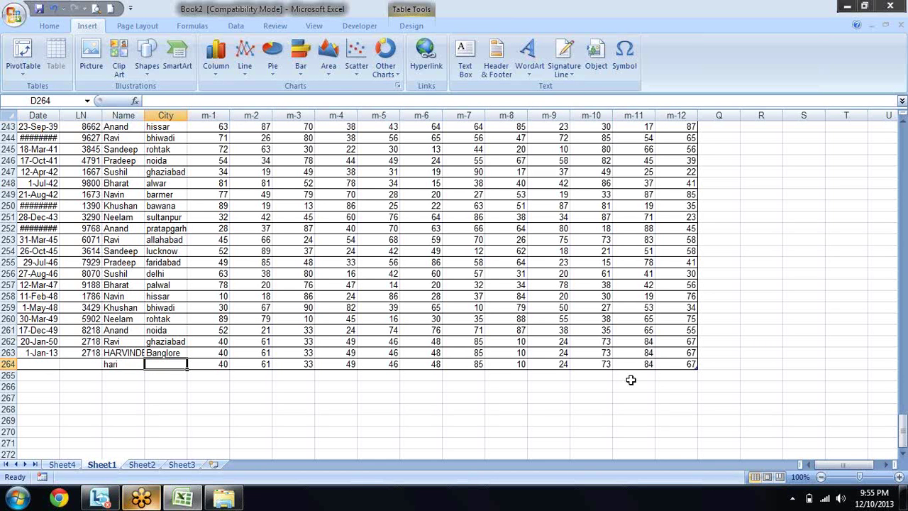
Step: Enter amritsar in D264 and fill A264 and B264 with the date and LN from above
type("amr")
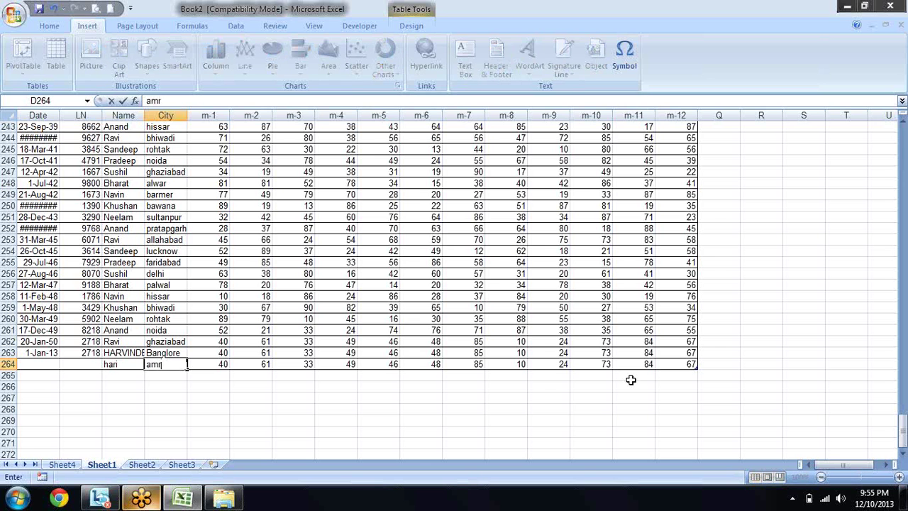
type("itsar")
key("ctrl+Return")
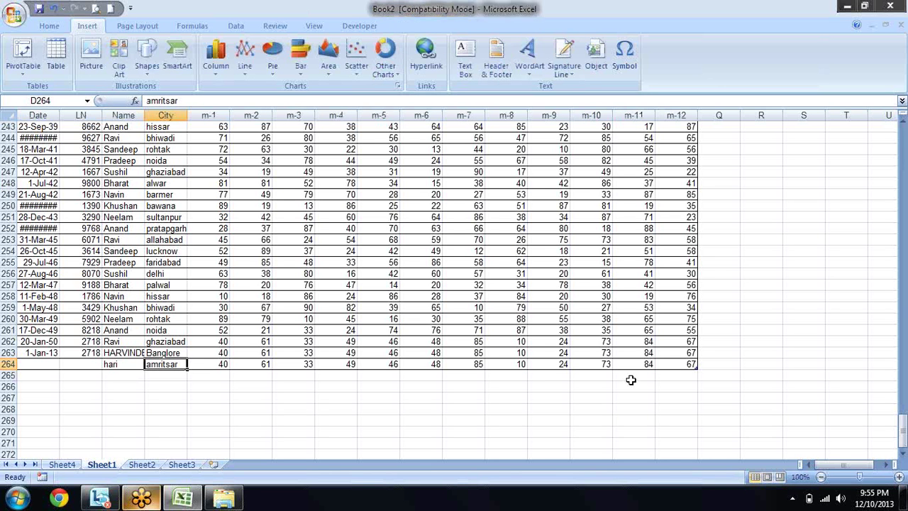
key("Left")
key("Left")
key("Left")
key("ctrl+d")
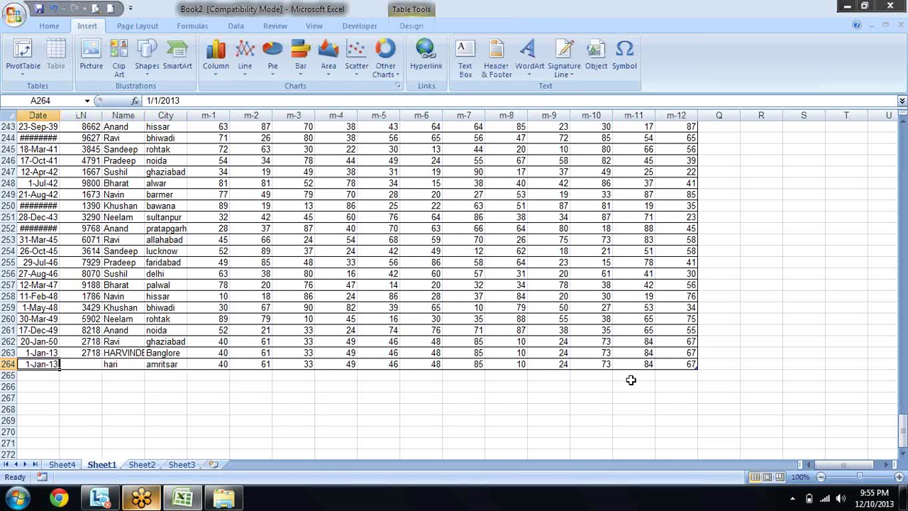
key("Right")
key("ctrl+d")
key("Down")
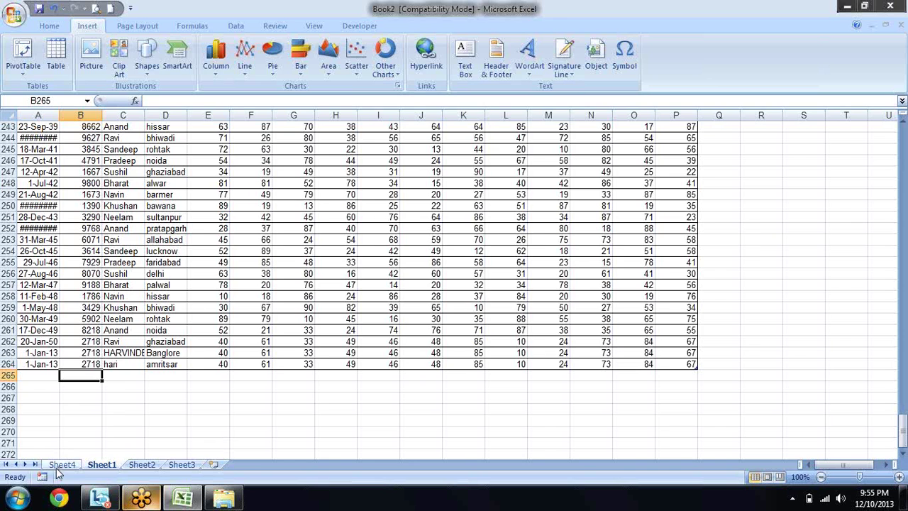
Step: On Sheet4, refresh the City pivot so the amritsar row is counted, then go back to Sheet1
left_click(62, 463)
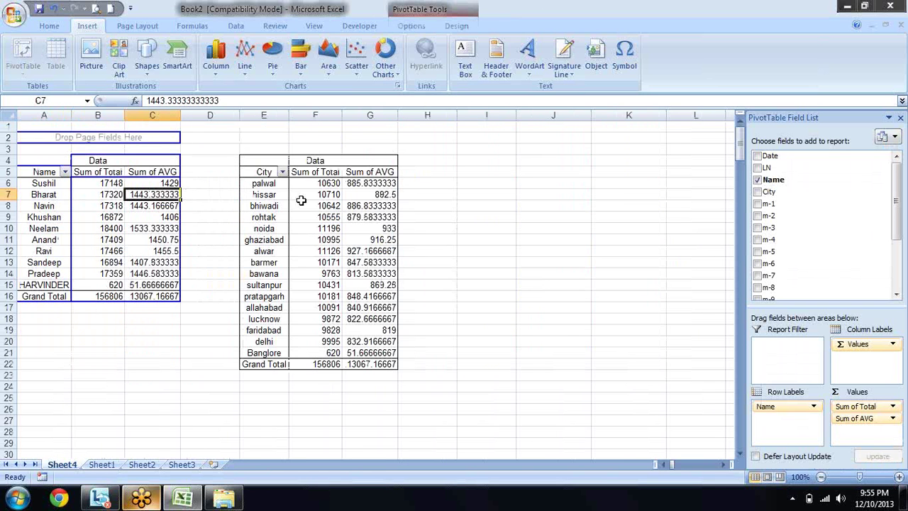
left_click(324, 231)
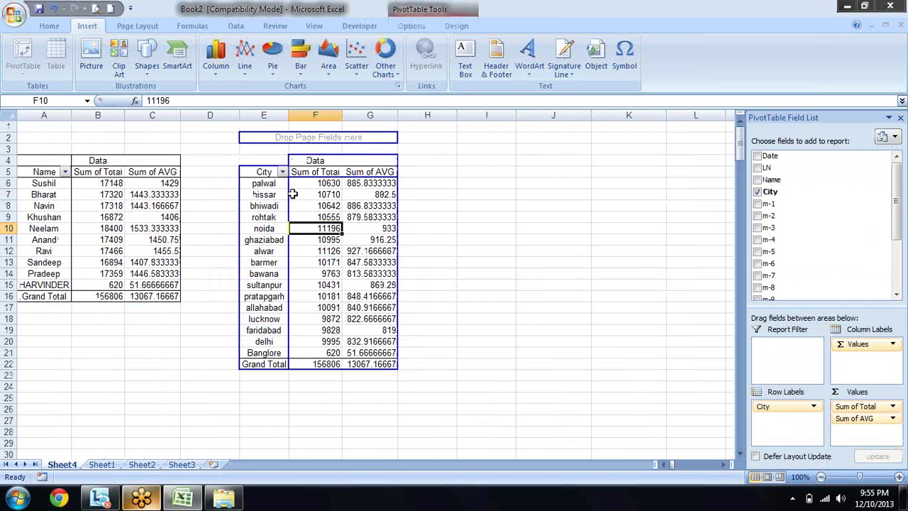
left_click(354, 26)
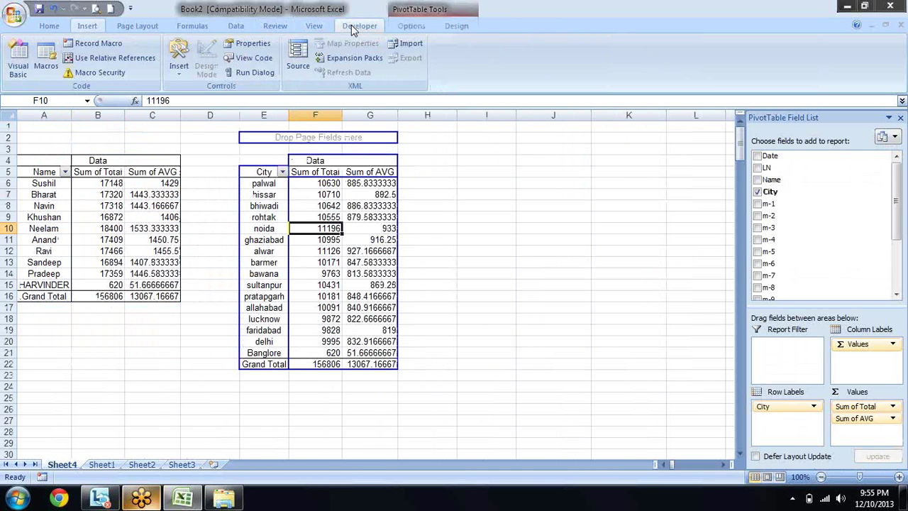
left_click(411, 25)
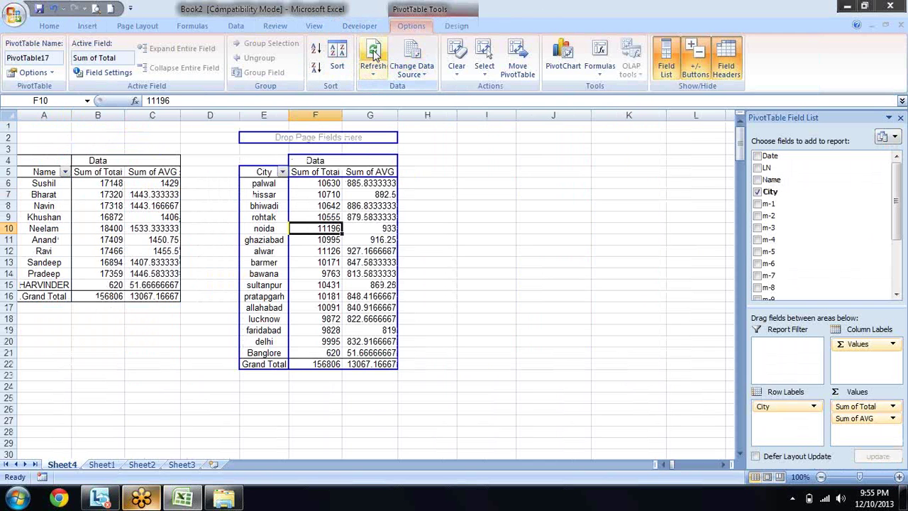
left_click(374, 55)
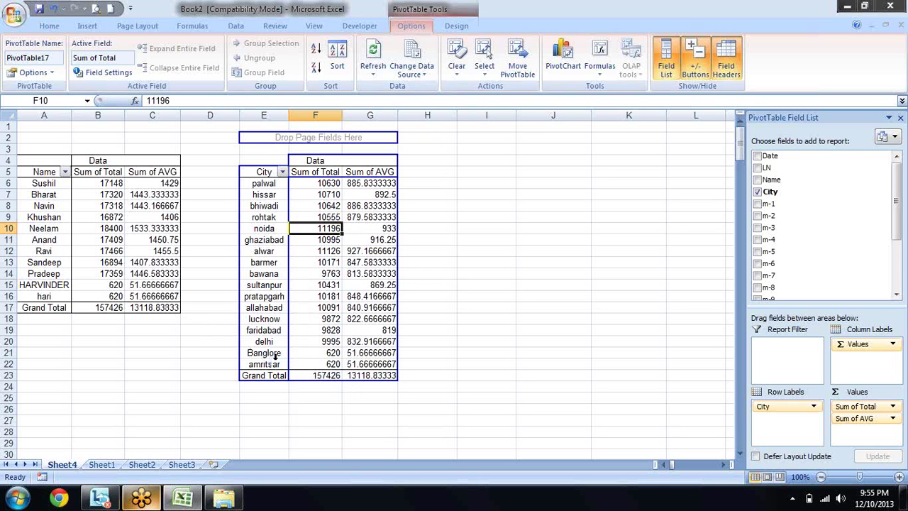
left_click(101, 464)
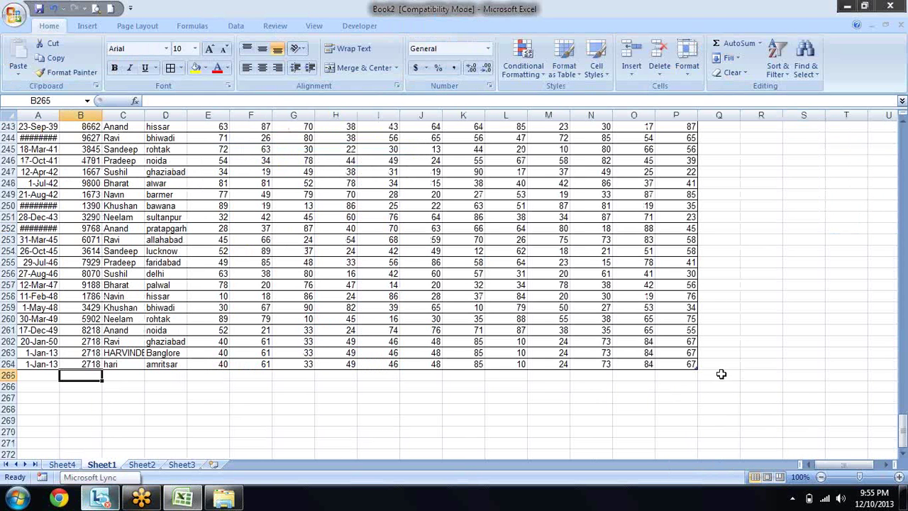
Step: Enter sdf in Q264 so the table auto-expands, then check the new m-13 header
left_click(721, 368)
type("sdf")
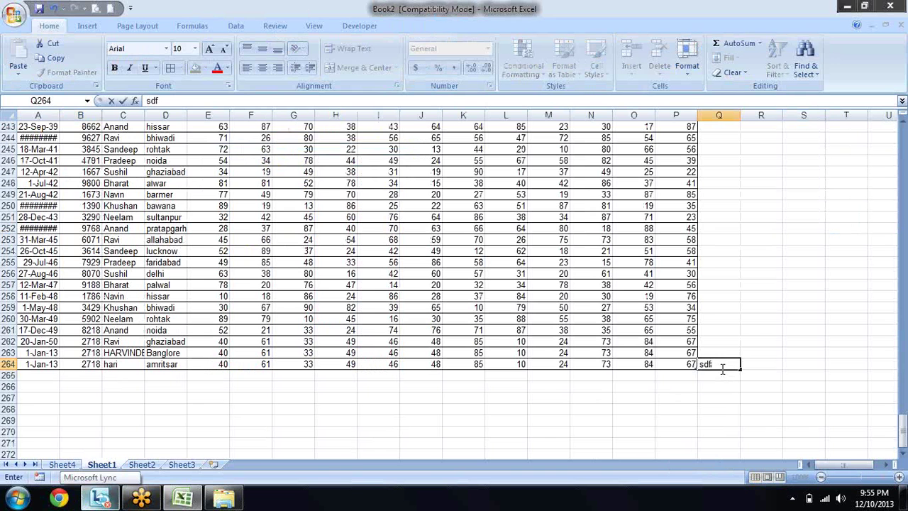
key("Return")
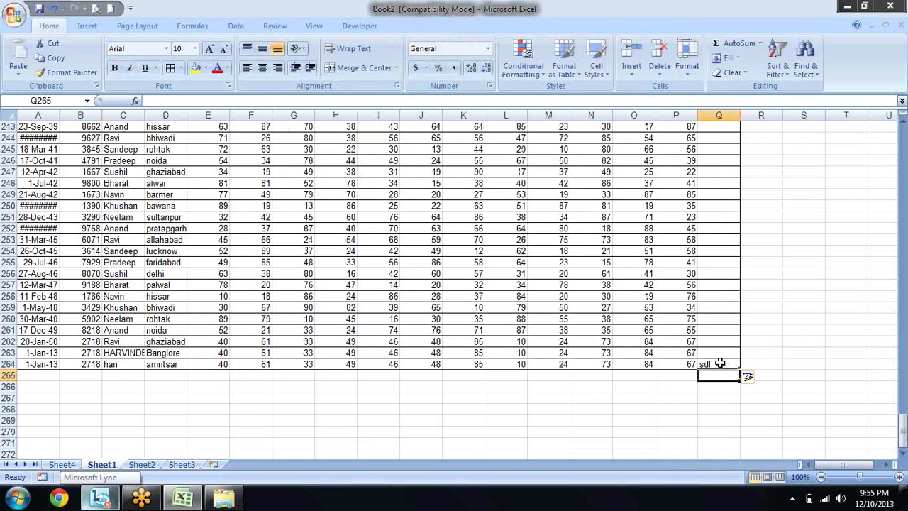
left_click_drag(721, 363, 719, 261)
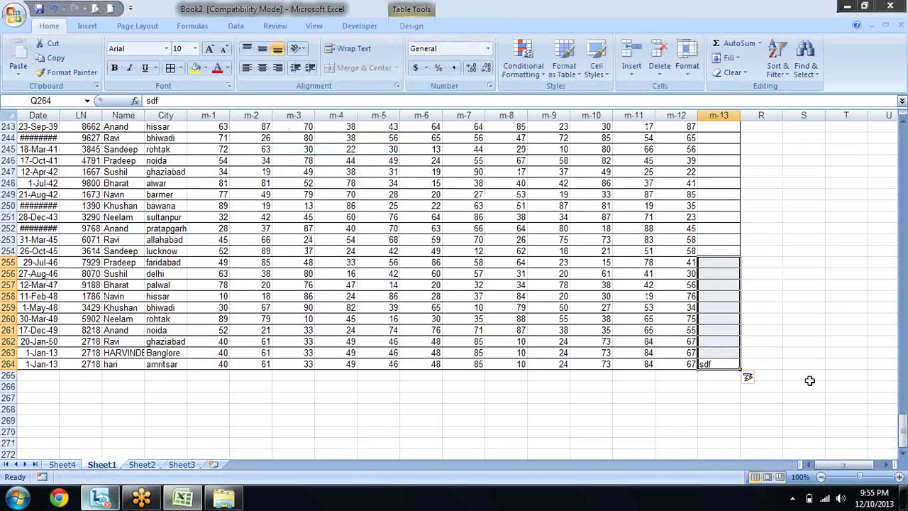
key("Up")
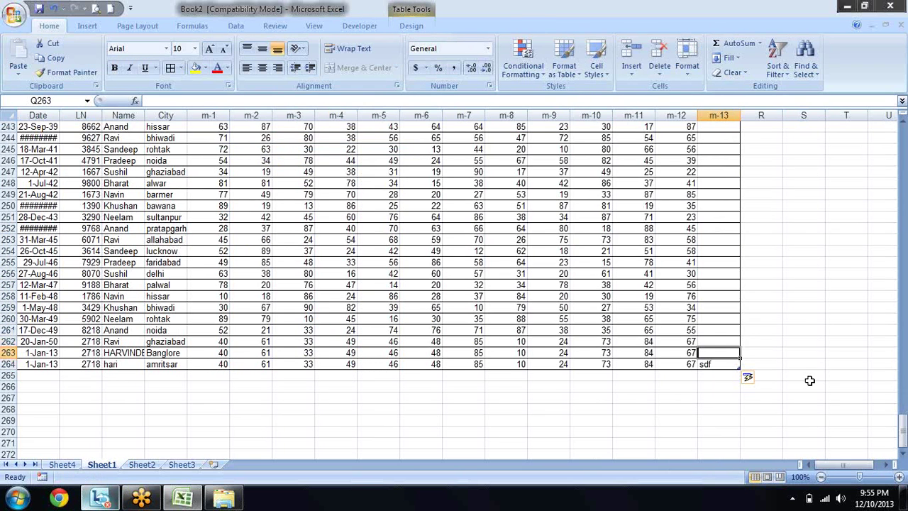
key("Up")
key("Up")
key("Up")
key("Up")
key("Up")
key("Up")
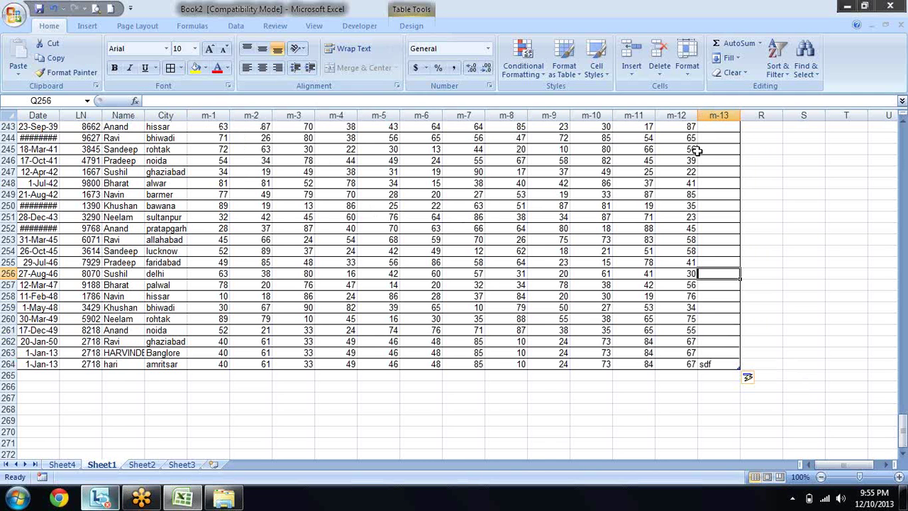
key("ctrl+Up")
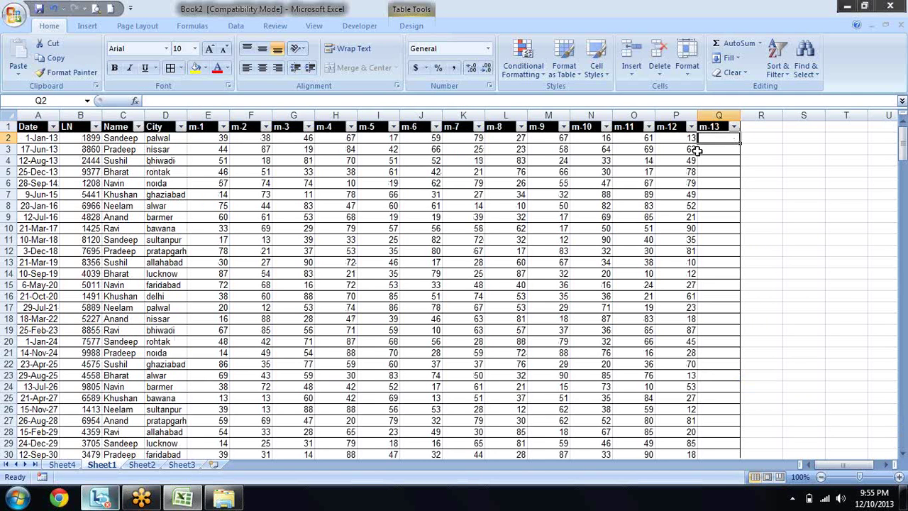
key("Left")
key("Left")
key("Left")
key("Right")
key("Right")
key("Right")
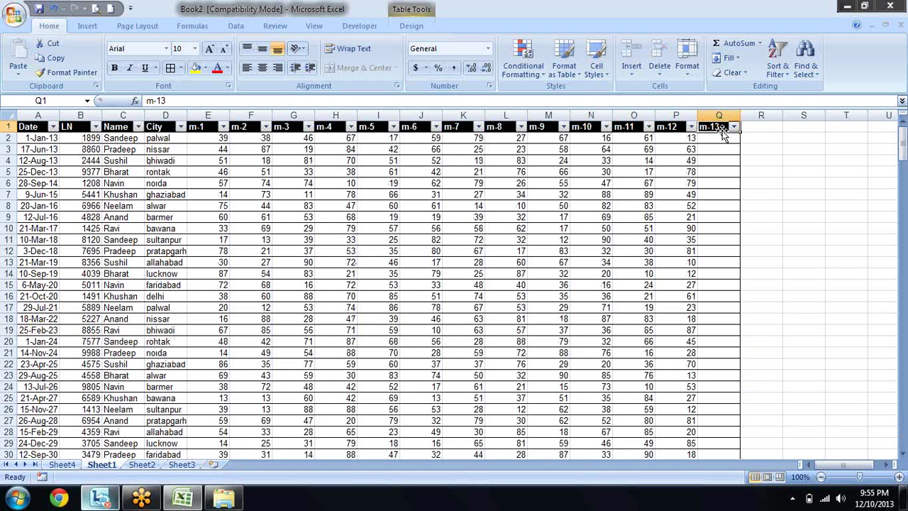
left_click(73, 466)
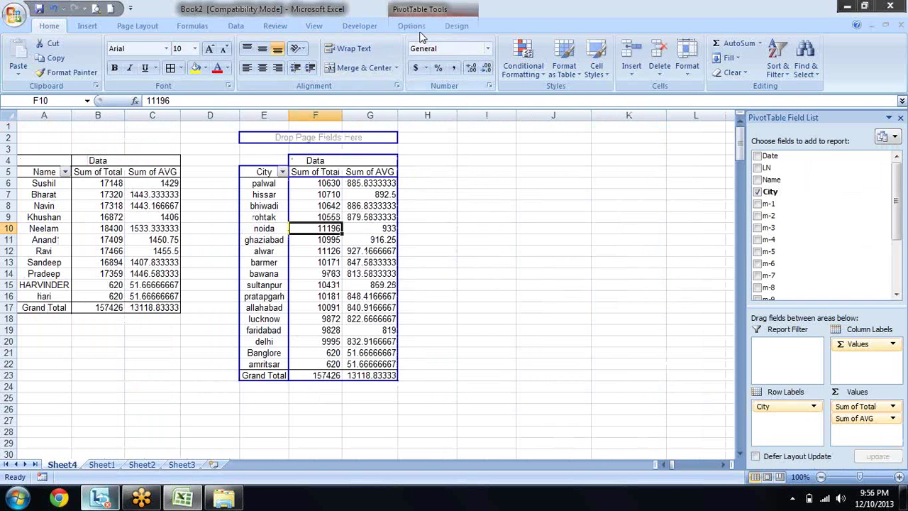
left_click(413, 28)
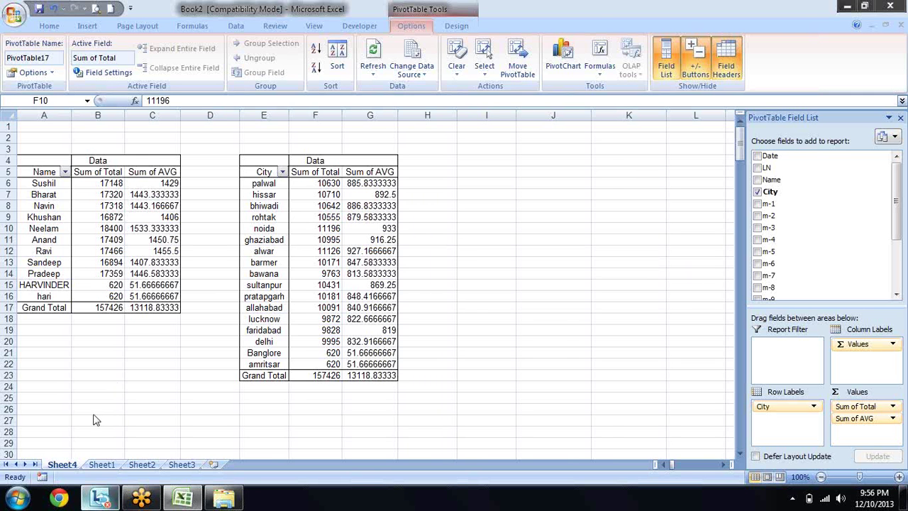
left_click(101, 465)
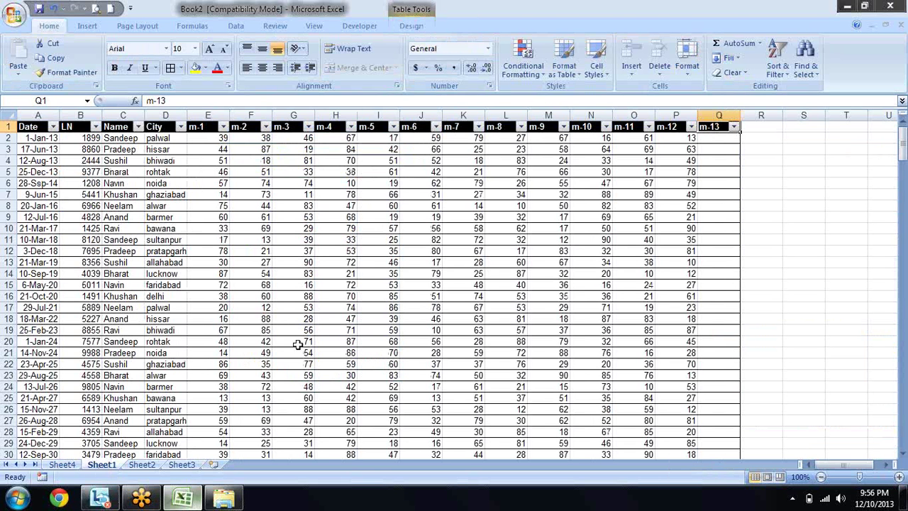
Step: Look over Sheet2's subtotal table and move Sheet1 to the first sheet position
left_click(278, 327)
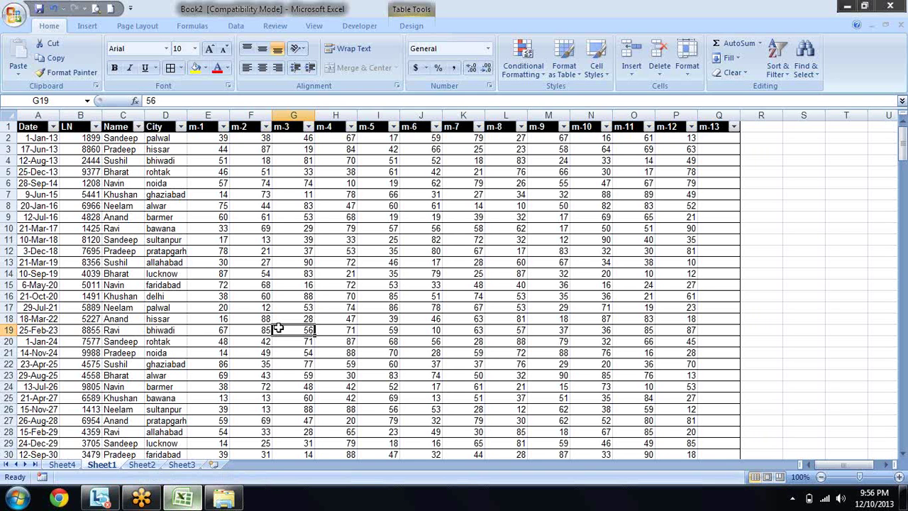
left_click(142, 464)
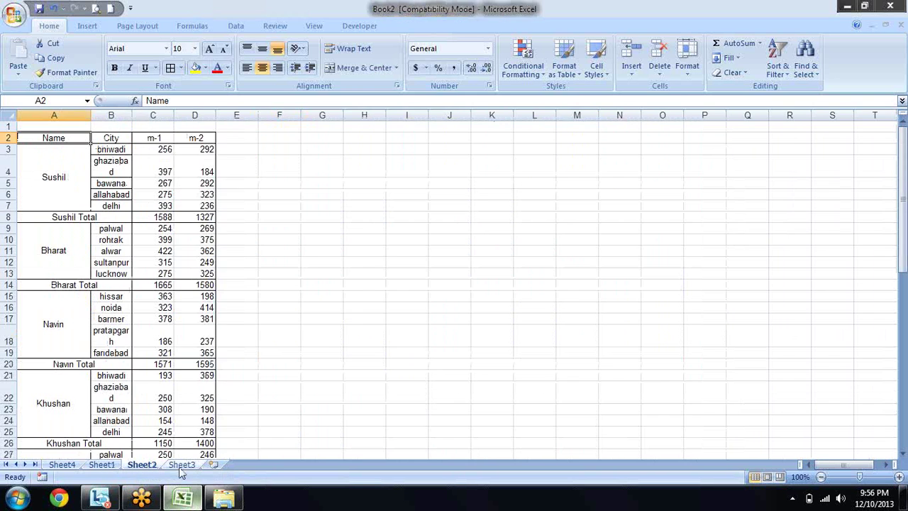
left_click(102, 464)
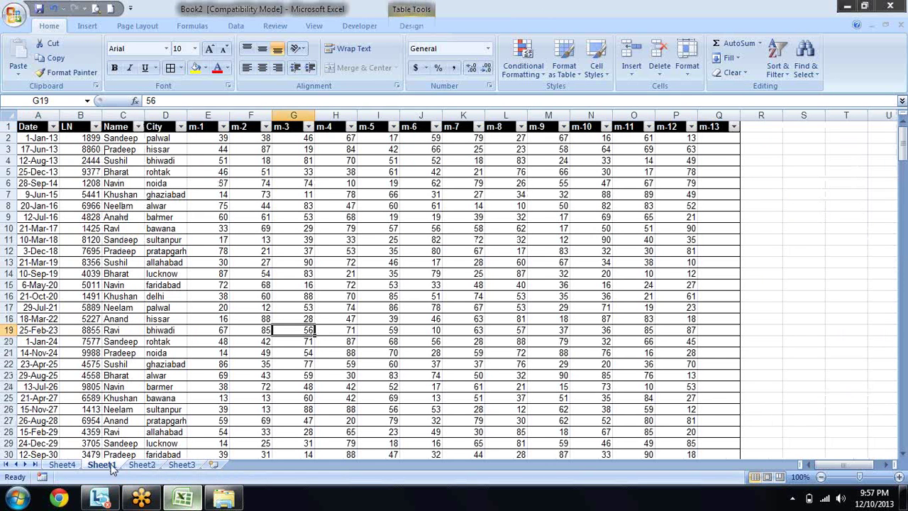
left_click_drag(102, 465, 44, 466)
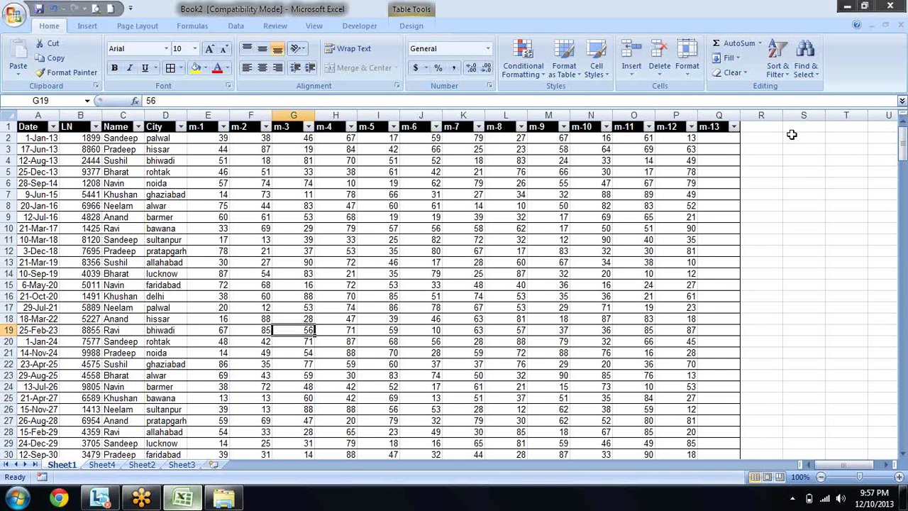
Step: Save the workbook as data, accepting the compatibility warning
key("ctrl+s")
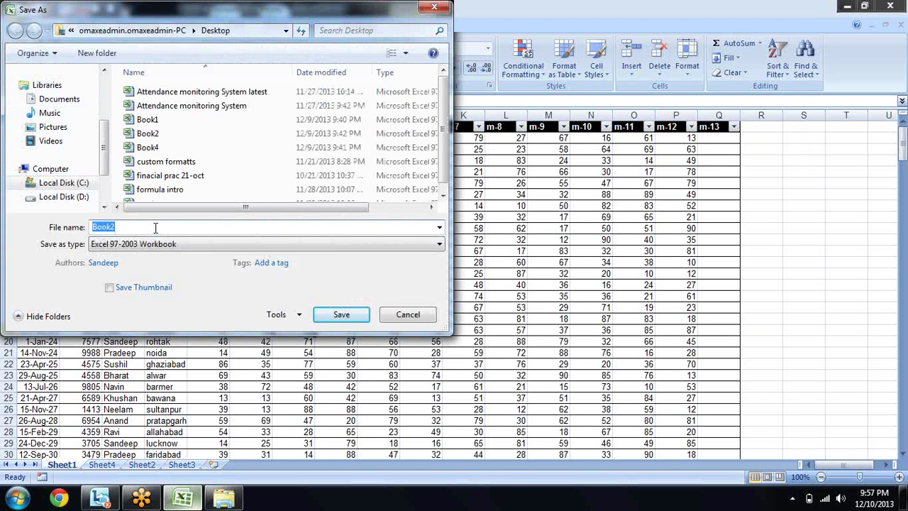
type("data")
key("Return")
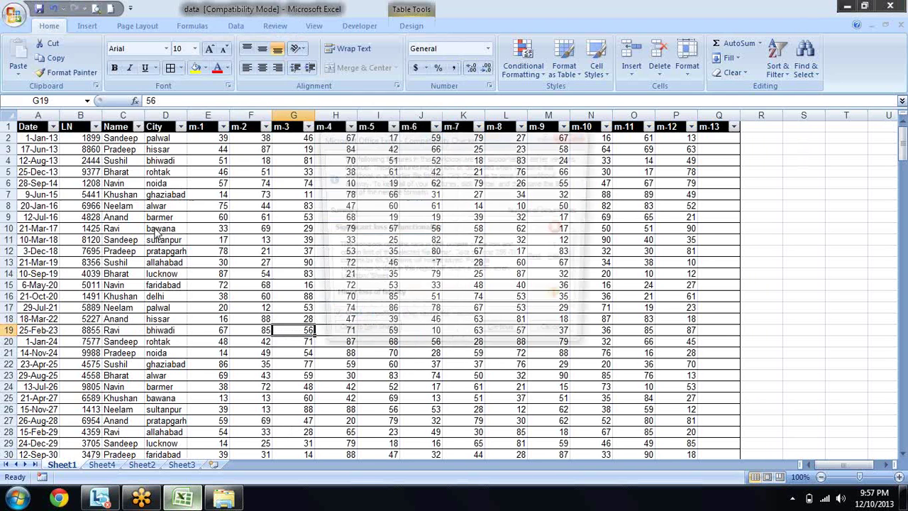
left_click(506, 339)
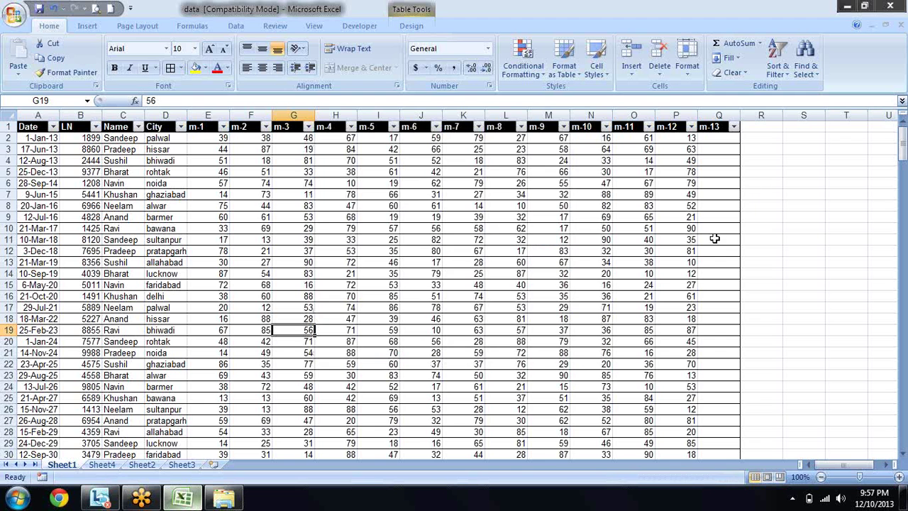
Step: Close the data workbook, create blank workbook Book3, maximize it, and show the Data commands
left_click(864, 6)
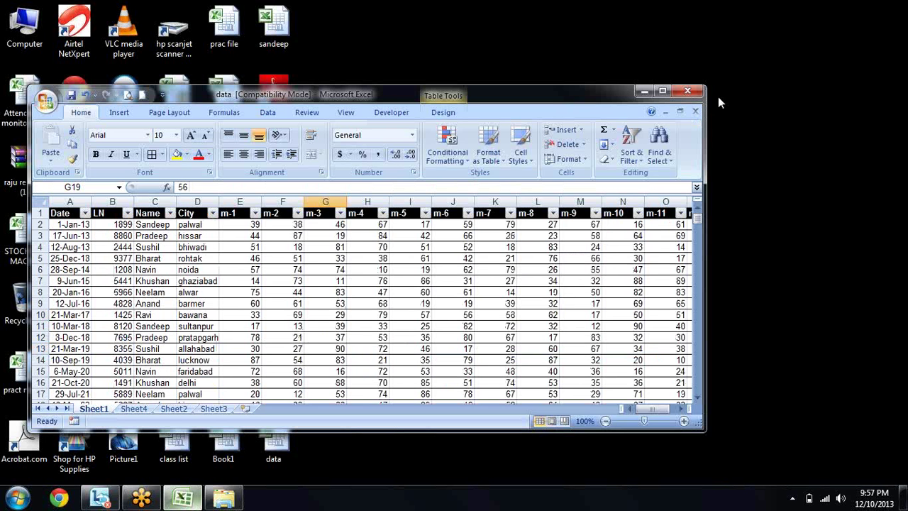
left_click(694, 111)
key("ctrl+n")
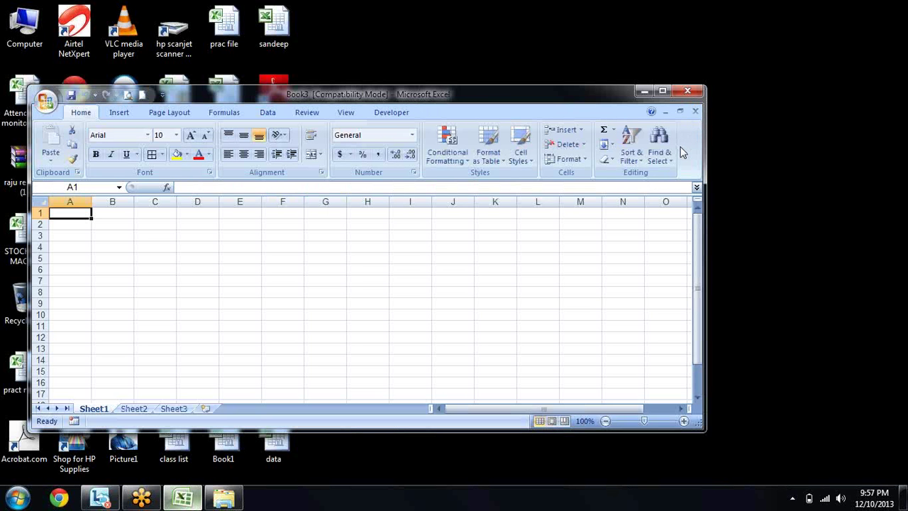
left_click(662, 91)
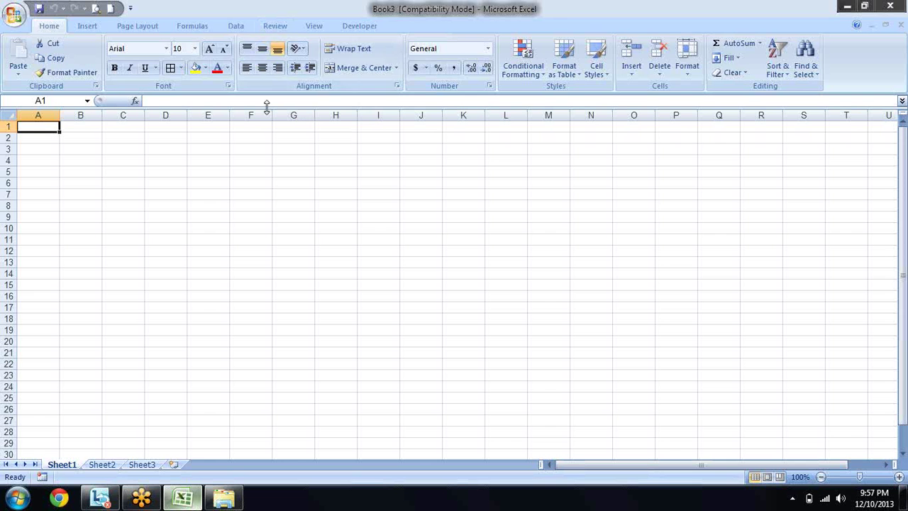
left_click(236, 29)
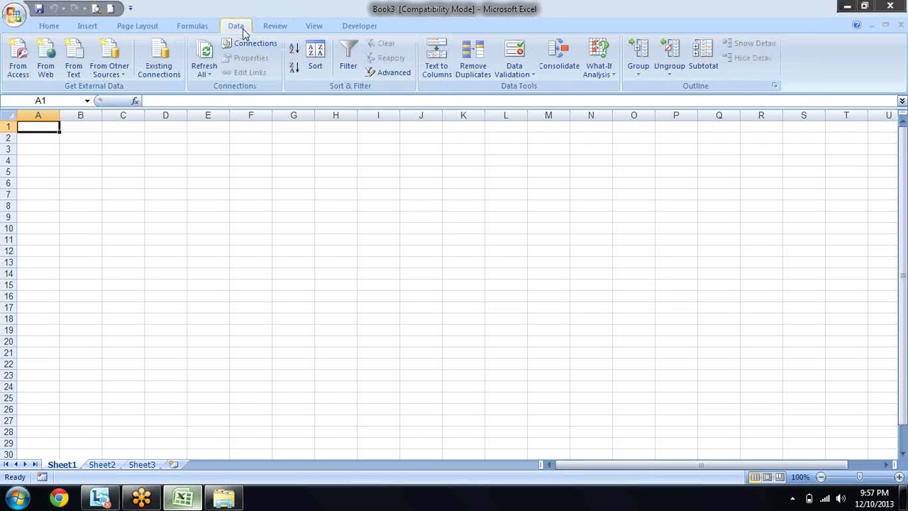
Step: Start the PivotTable wizard with an external data source and open Get Data
left_click(46, 29)
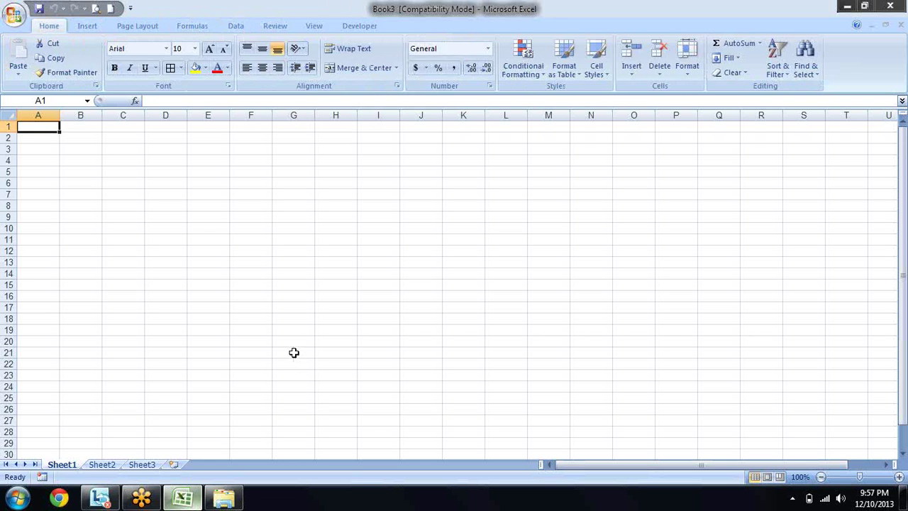
key("alt+d")
key("p")
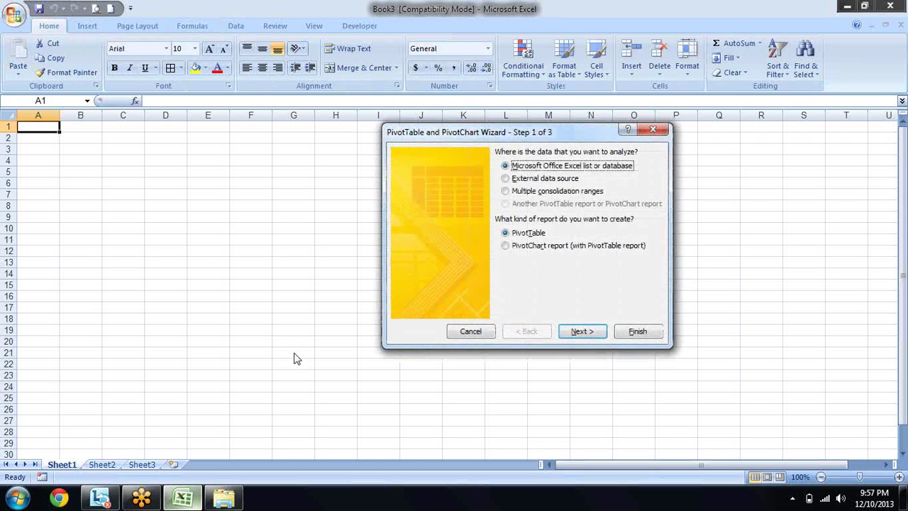
left_click(507, 179)
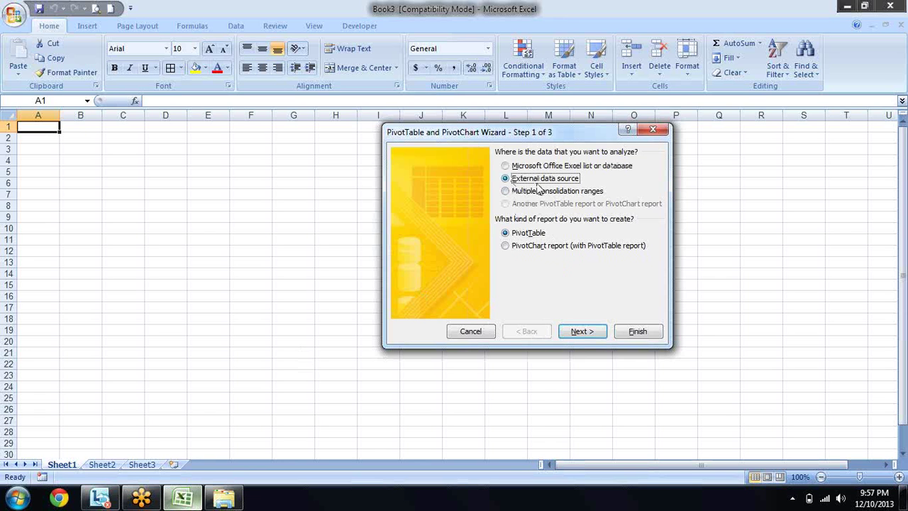
left_click(585, 332)
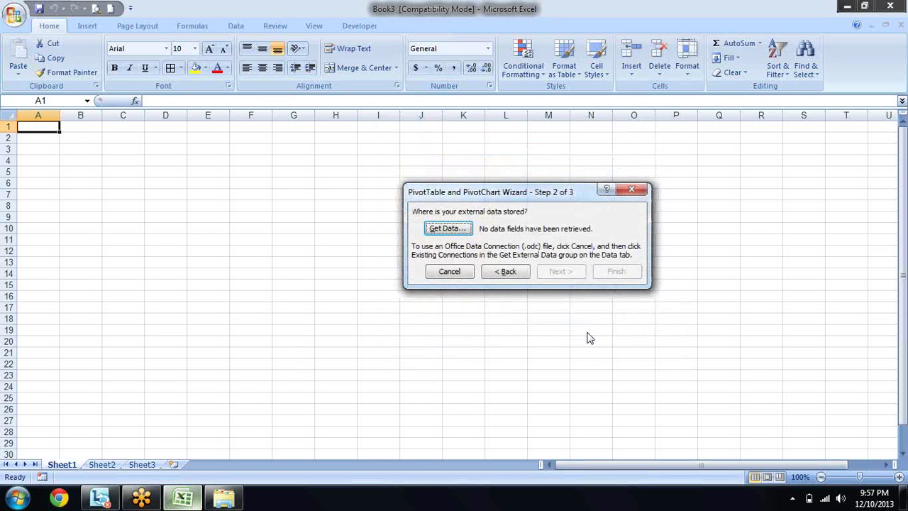
left_click(466, 234)
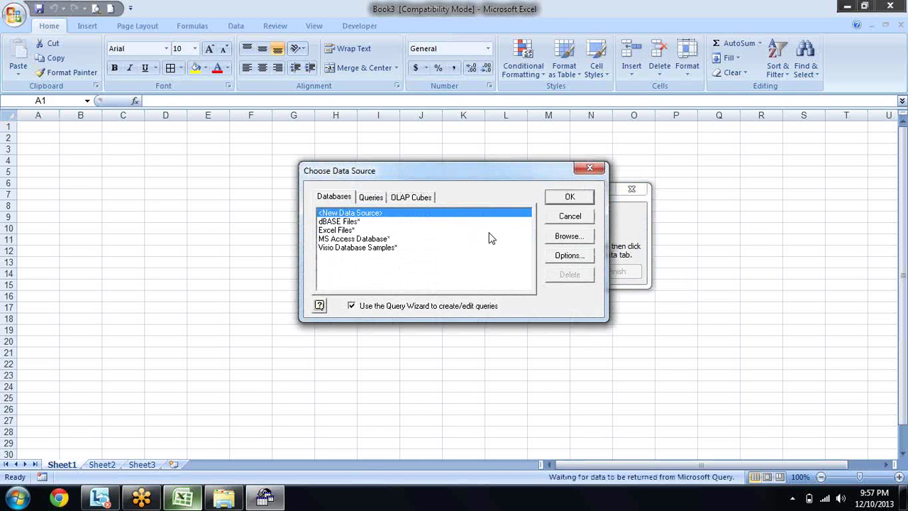
Step: Select Excel Files, browse the Desktop for data source files keeping Data Sources type, then cancel
left_click(341, 231)
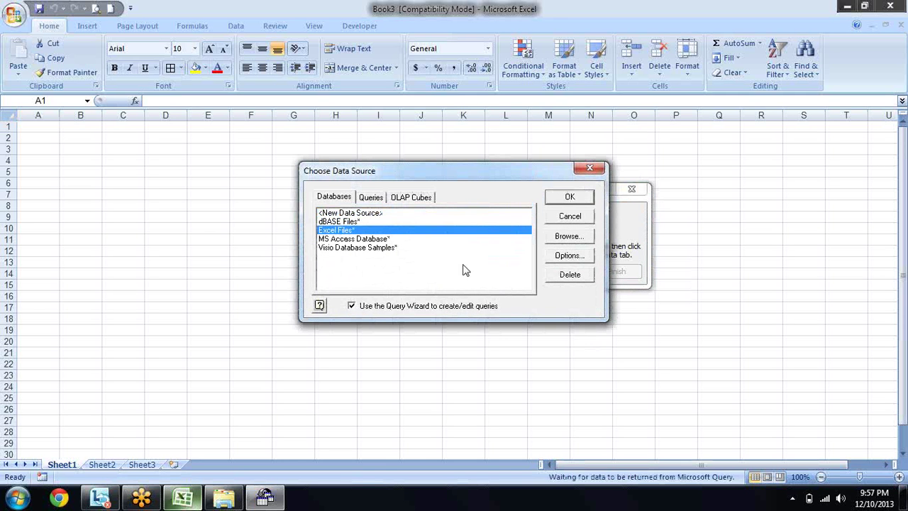
left_click(560, 236)
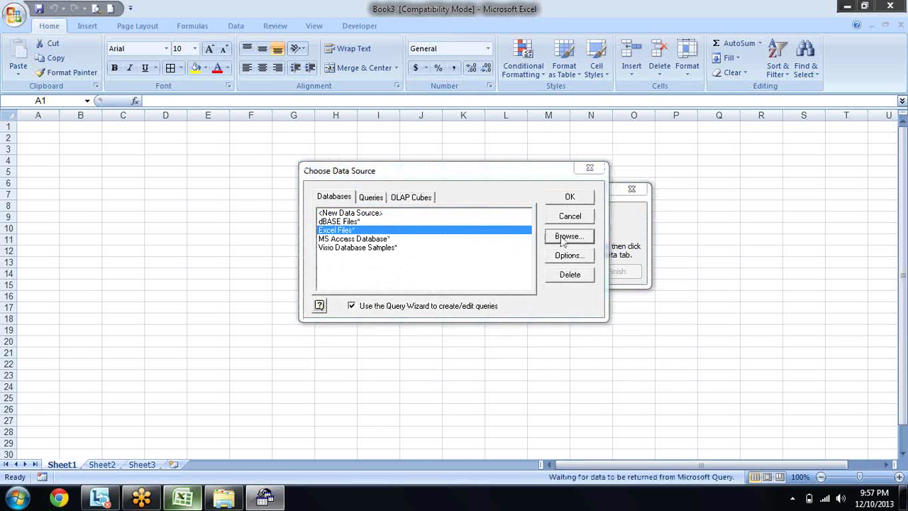
left_click(339, 274)
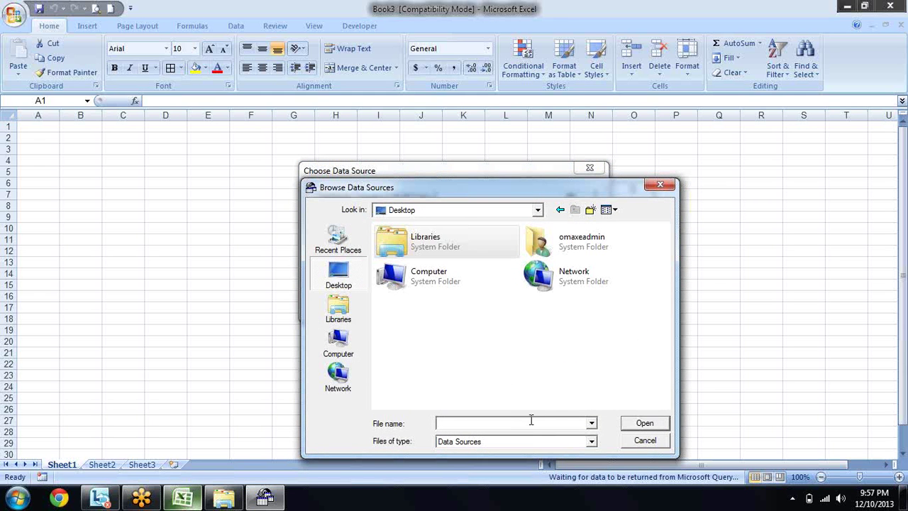
left_click(525, 444)
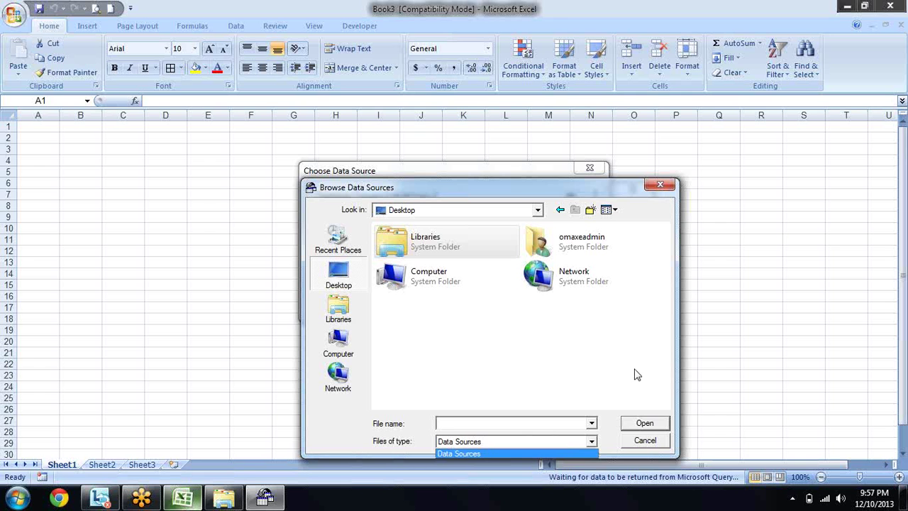
left_click(637, 446)
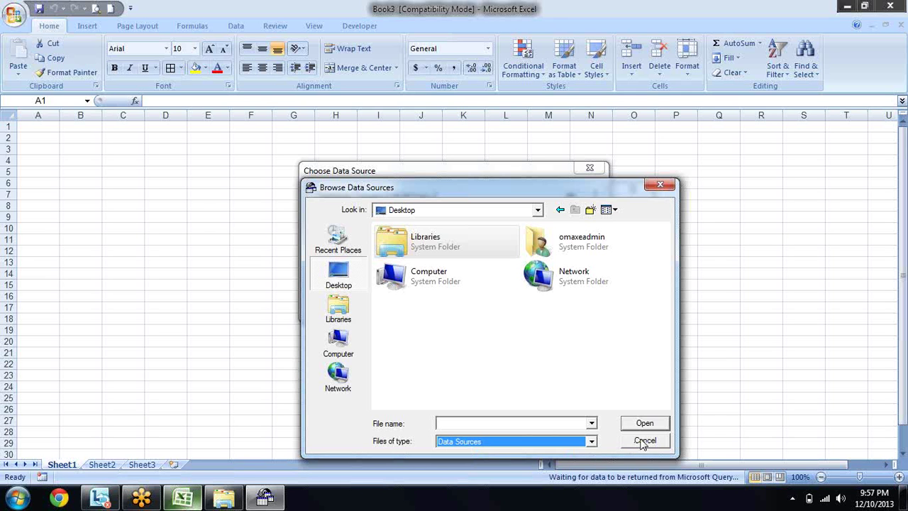
left_click(642, 441)
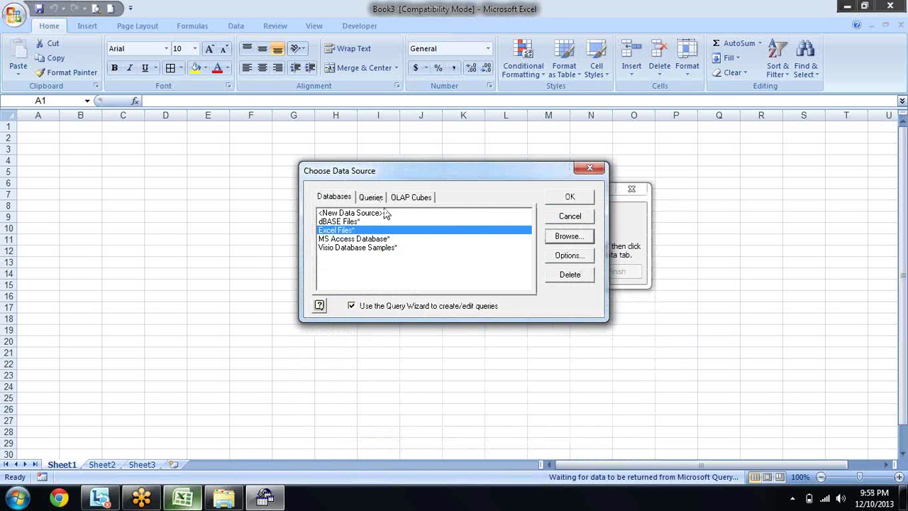
Step: Browse again from New Data Source, check the file types, and close the browser
left_click(387, 214)
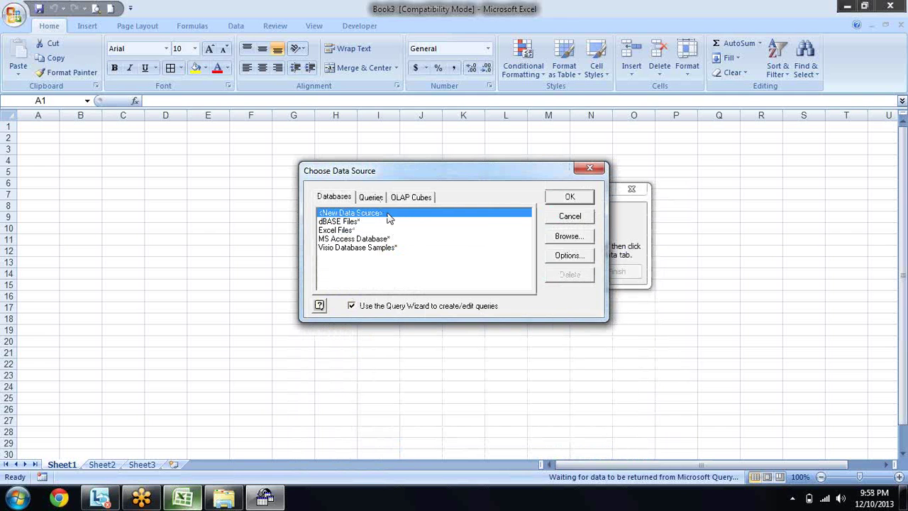
left_click(571, 236)
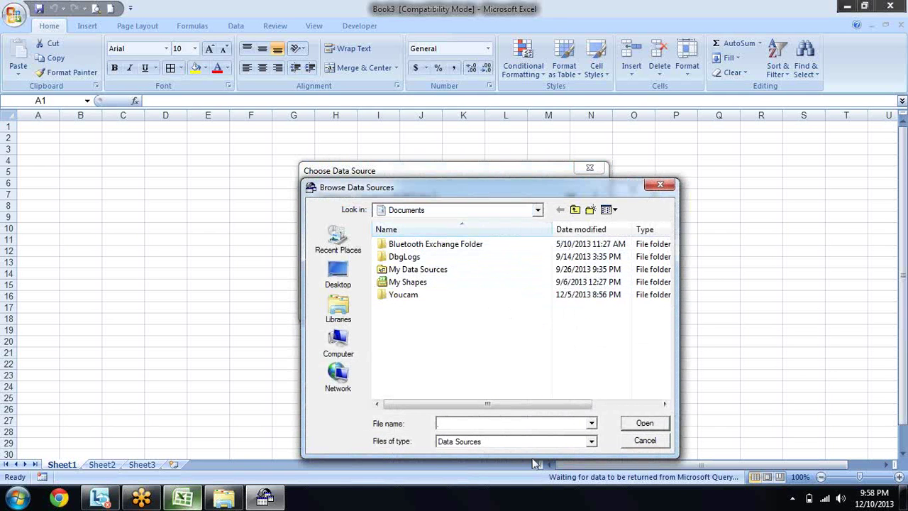
left_click(573, 441)
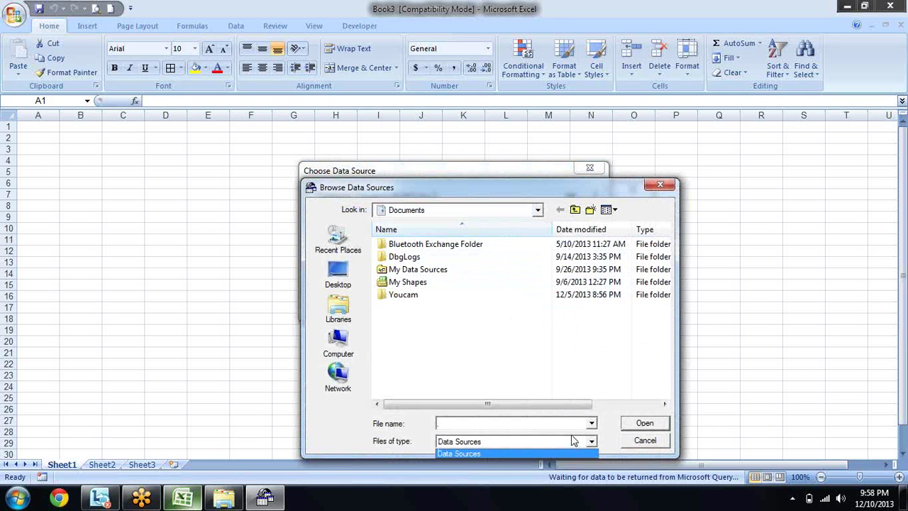
key("Escape")
key("Escape")
Step: View the Queries tab and the Options folder picker, then cancel back to wizard step 2
left_click(375, 202)
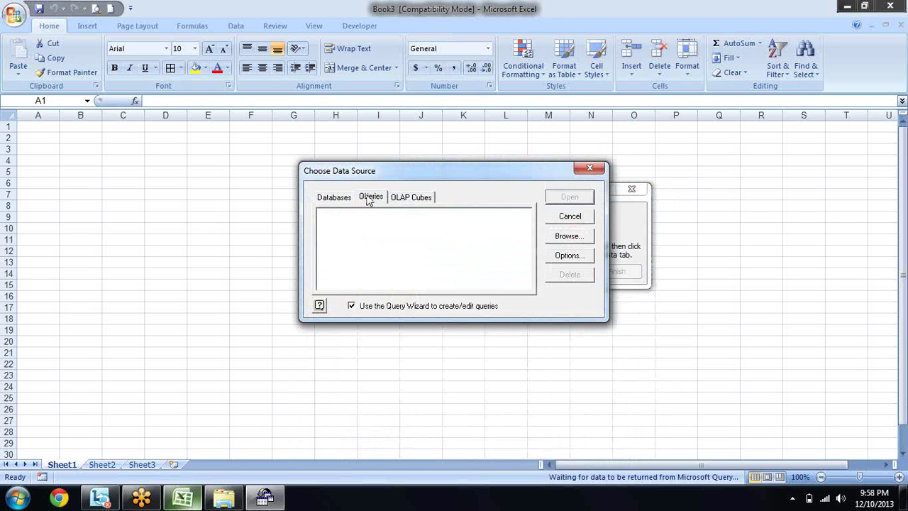
left_click(570, 256)
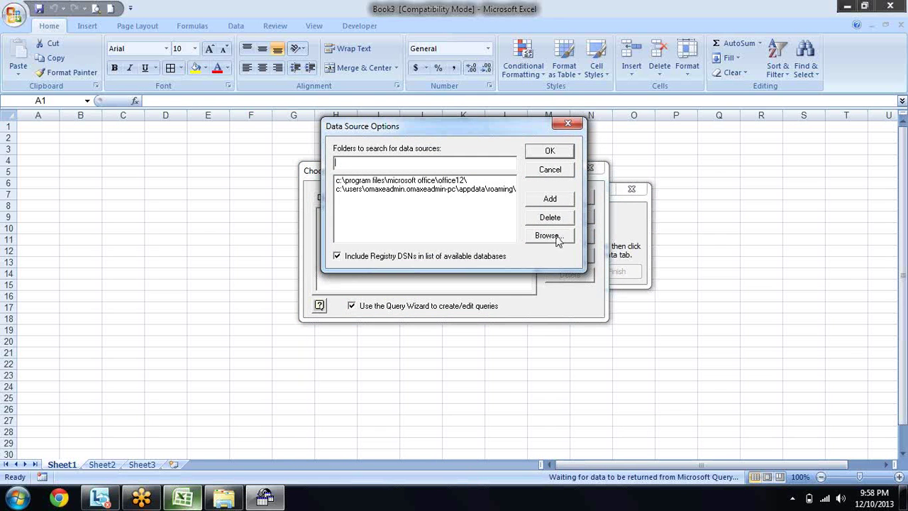
left_click(555, 241)
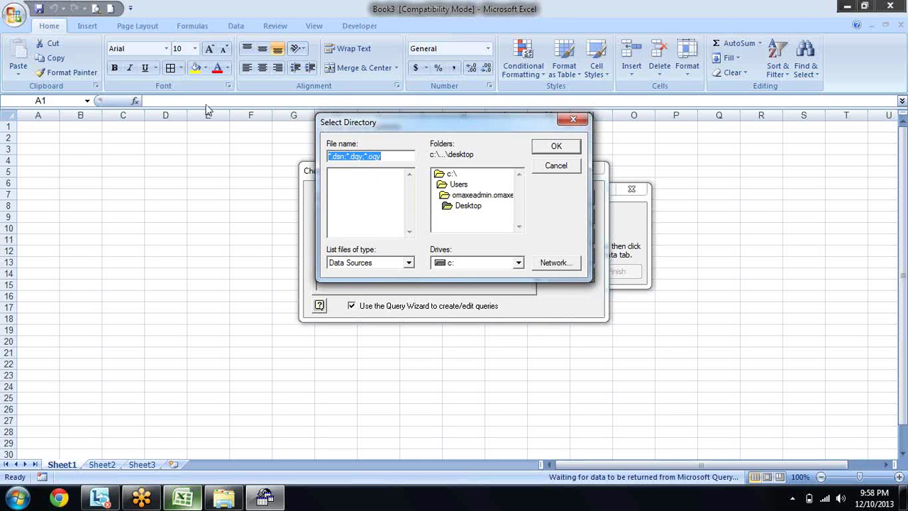
key("Escape")
key("Escape")
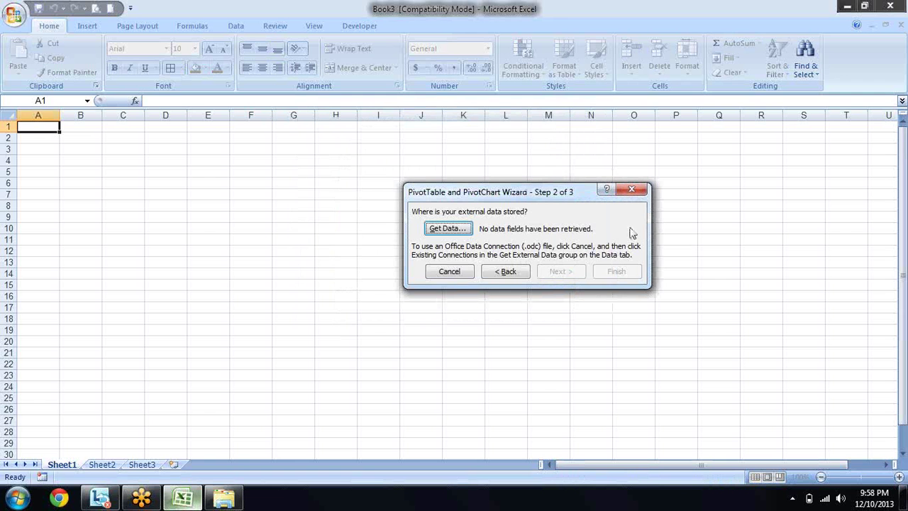
key("Escape")
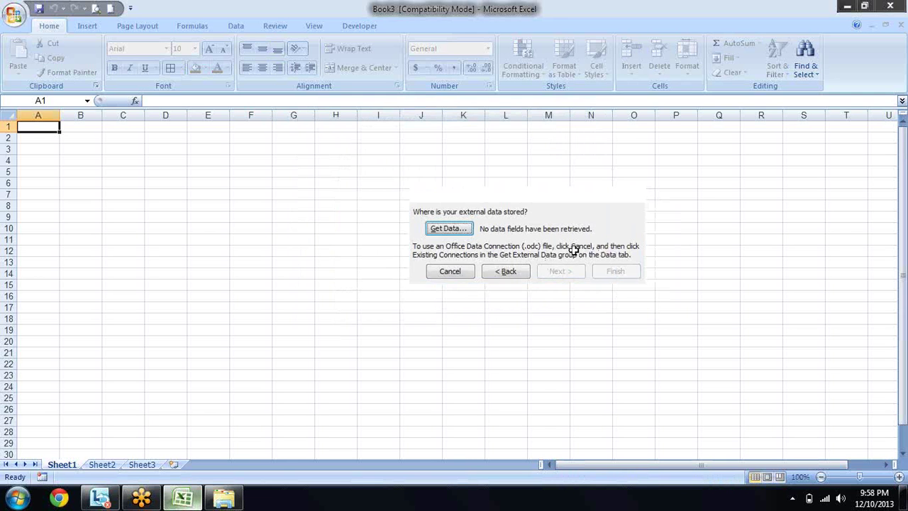
Step: Switch to the Data tab and open the Workbook Connections list
left_click(89, 27)
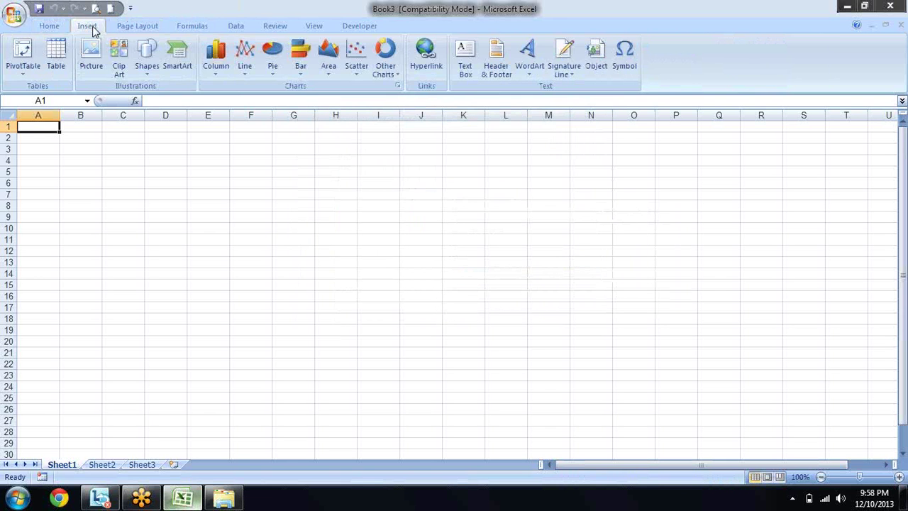
left_click(136, 26)
left_click(236, 26)
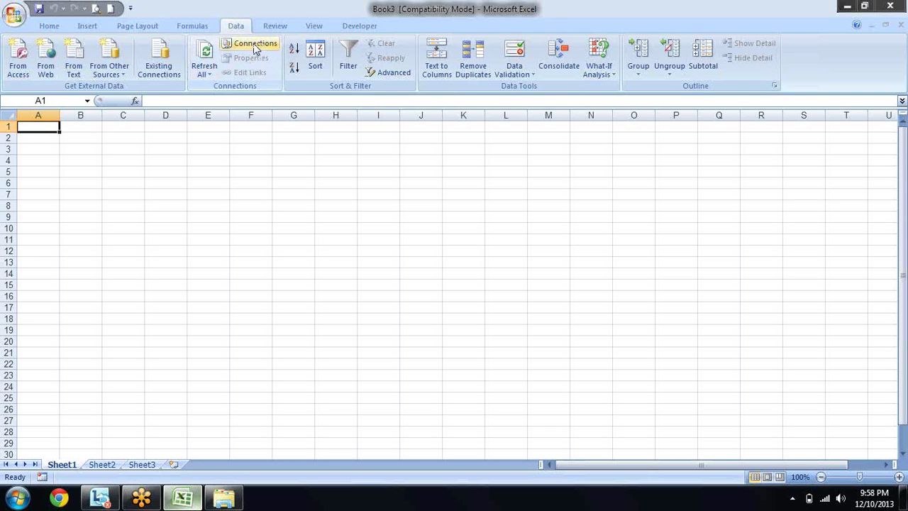
left_click(253, 43)
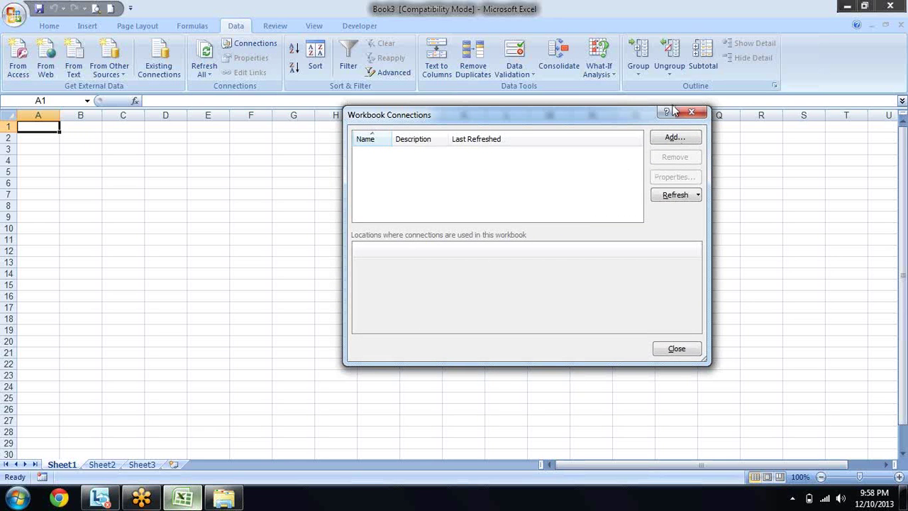
Step: Add a connection showing all connections, browse for more, check file types, then cancel everything
left_click(670, 138)
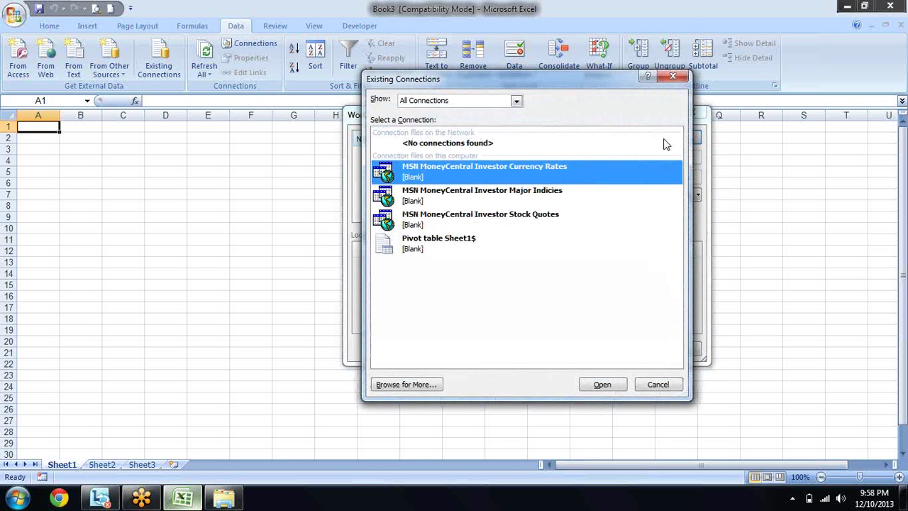
left_click(517, 100)
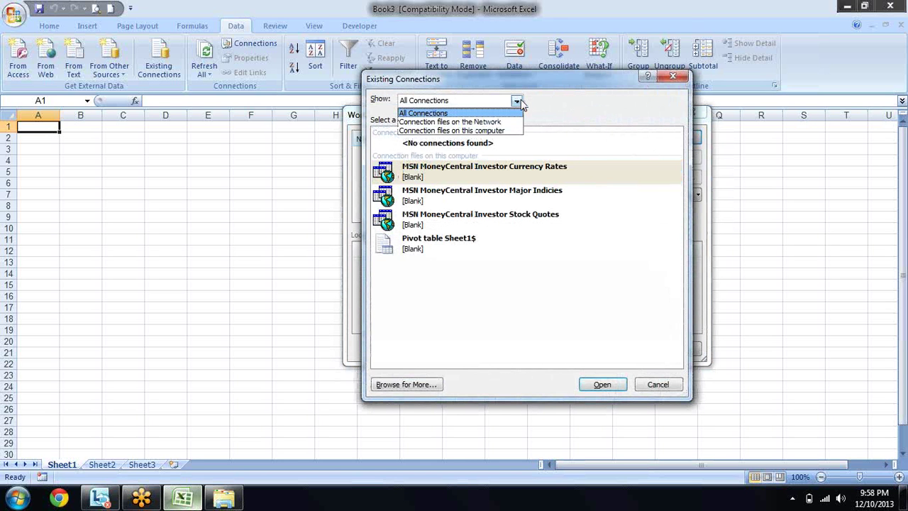
left_click(548, 107)
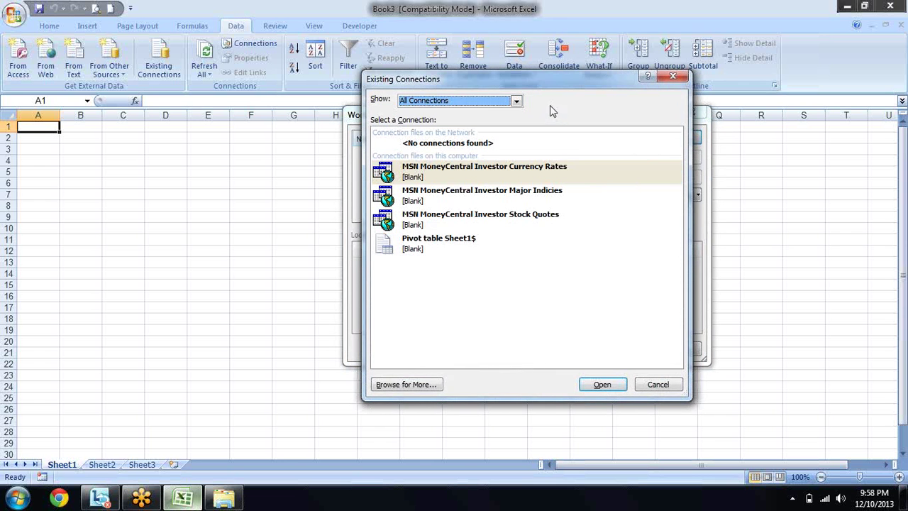
left_click(437, 385)
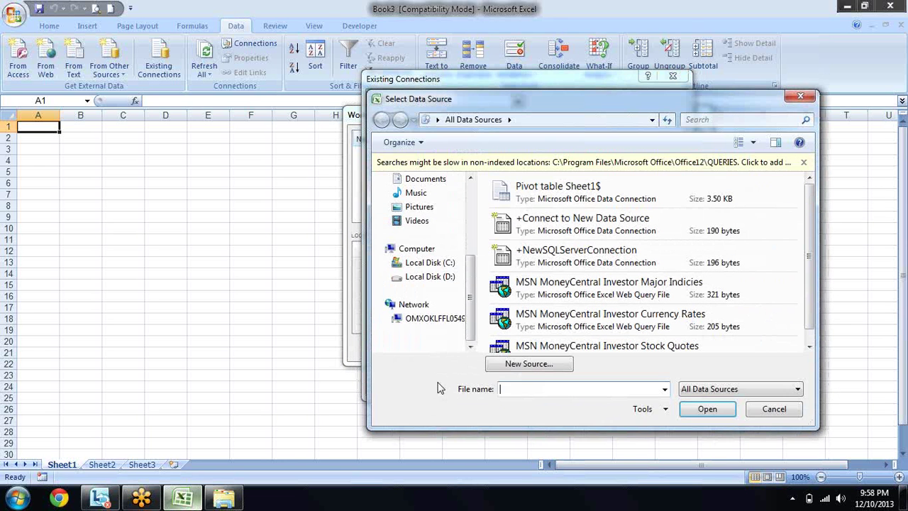
left_click(718, 390)
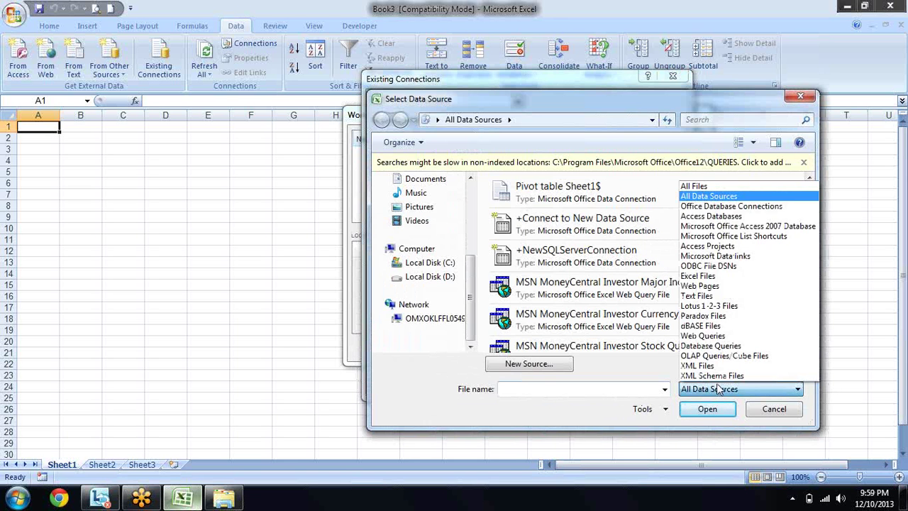
key("Escape")
key("Escape")
key("Escape")
key("Escape")
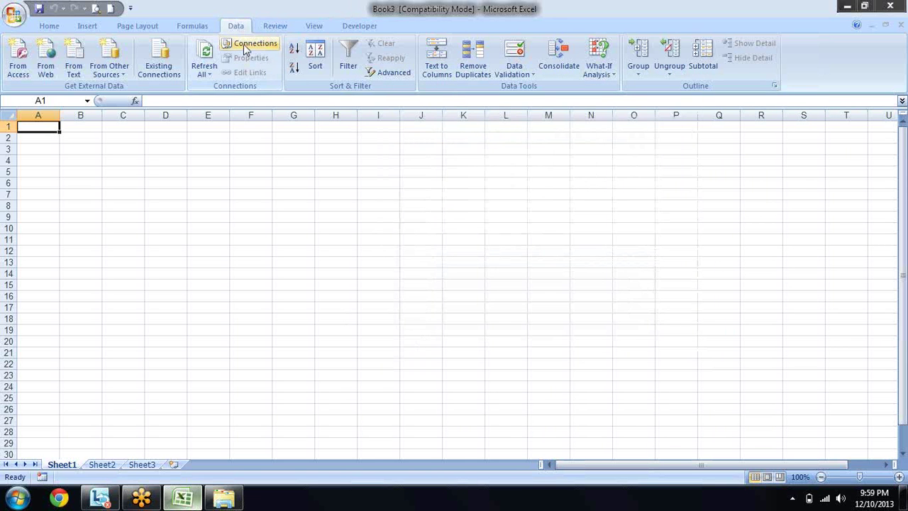
Step: Add a connection via Browse for More and set the file type to show all files
left_click(244, 44)
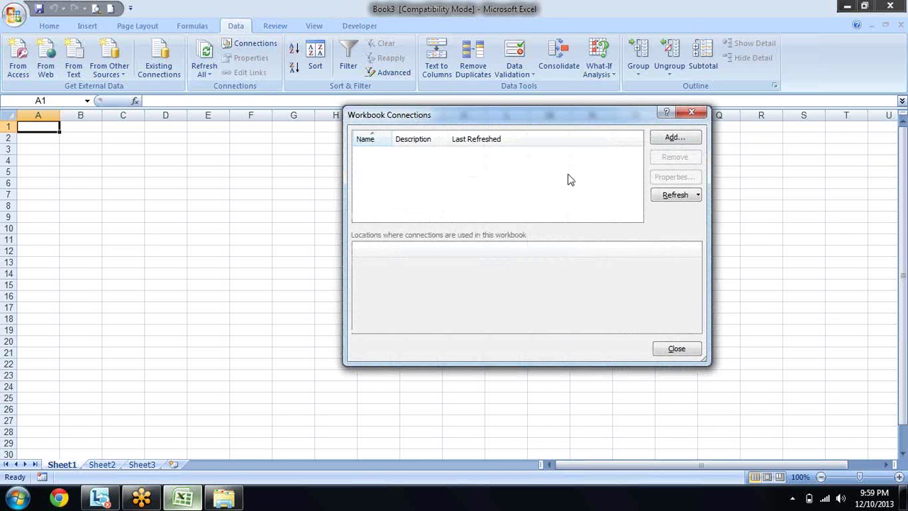
left_click(679, 142)
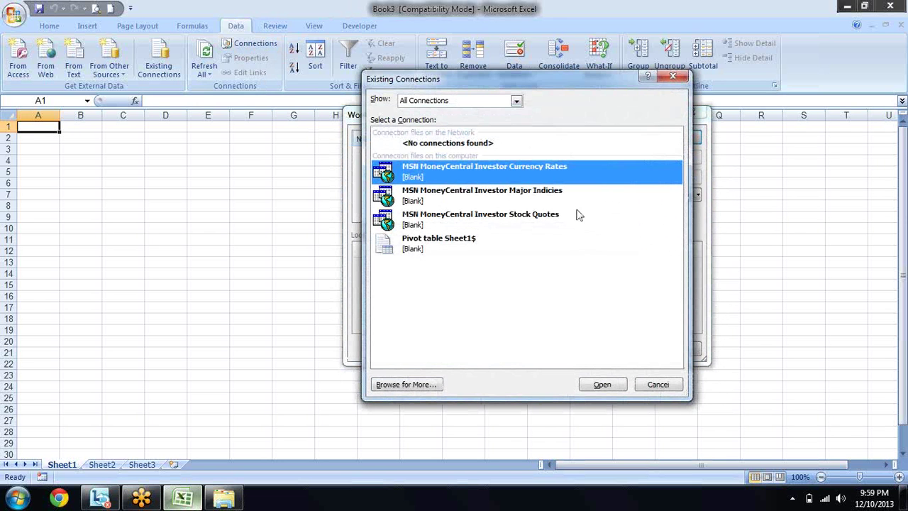
left_click(422, 384)
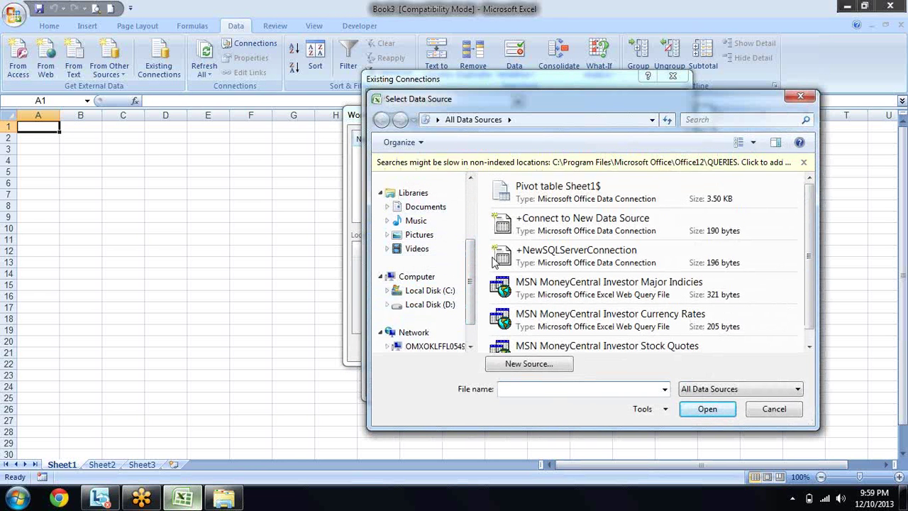
scroll(472, 284, "down", 1)
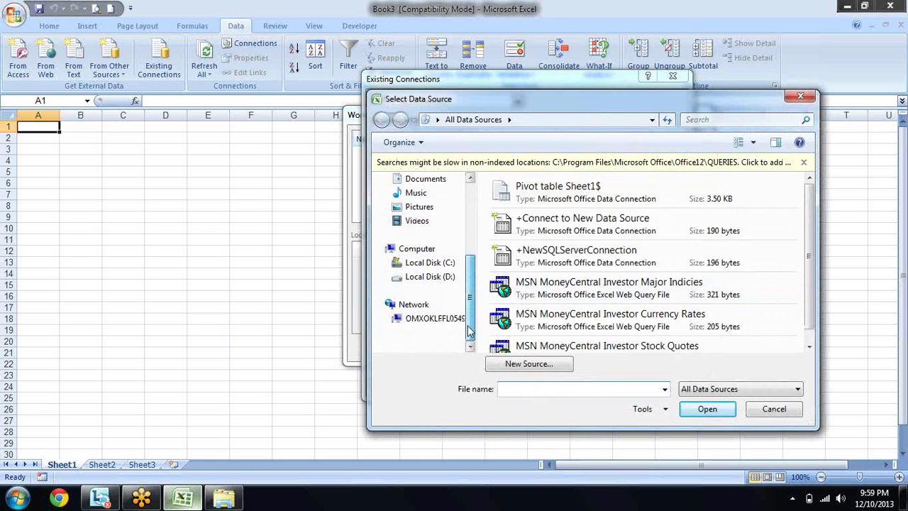
left_click(723, 390)
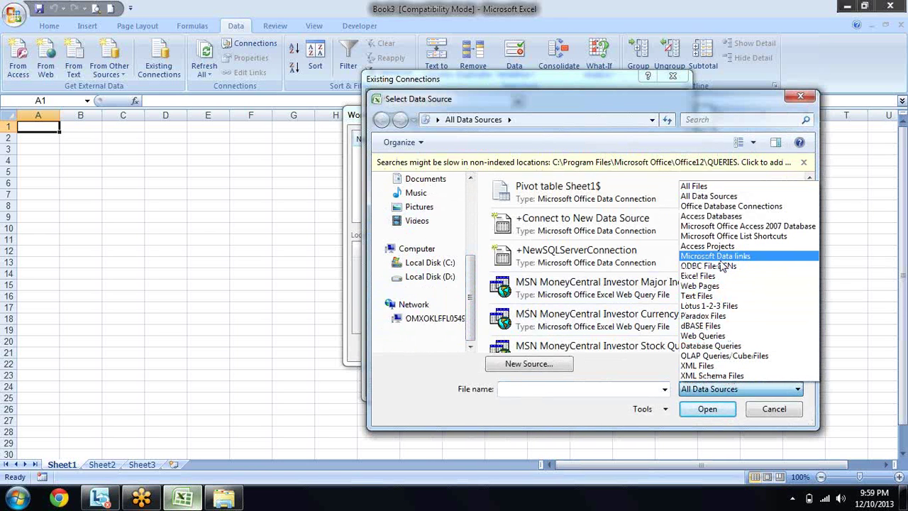
left_click(705, 188)
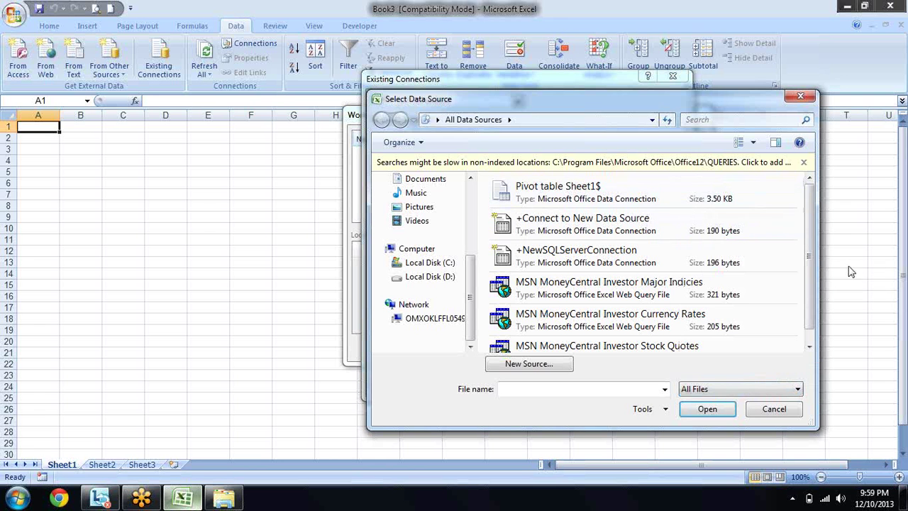
Step: Open the data workbook from the Desktop as the connection source
scroll(806, 298, "down", 1)
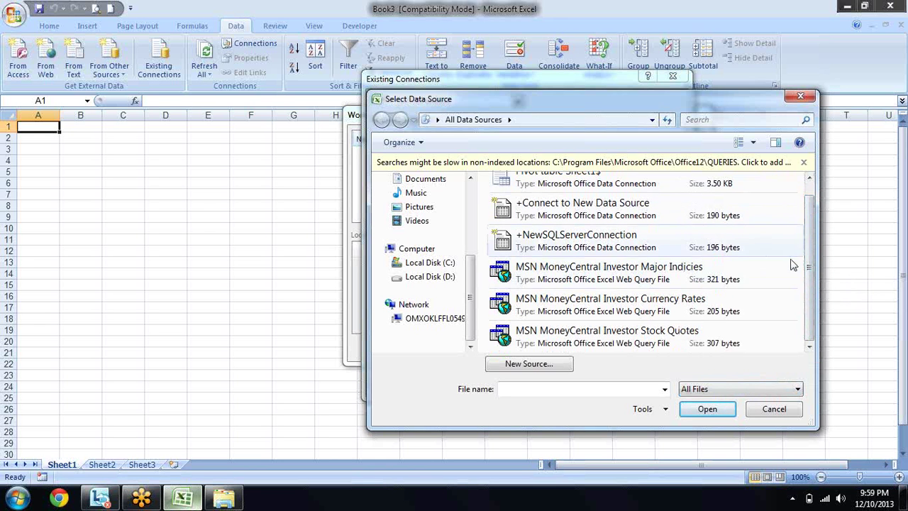
scroll(812, 272, "up", 1)
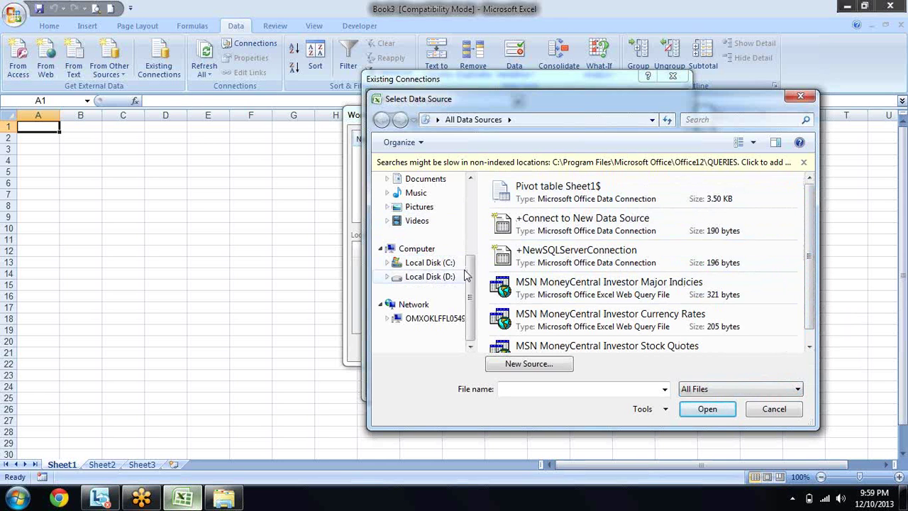
left_click_drag(465, 273, 469, 216)
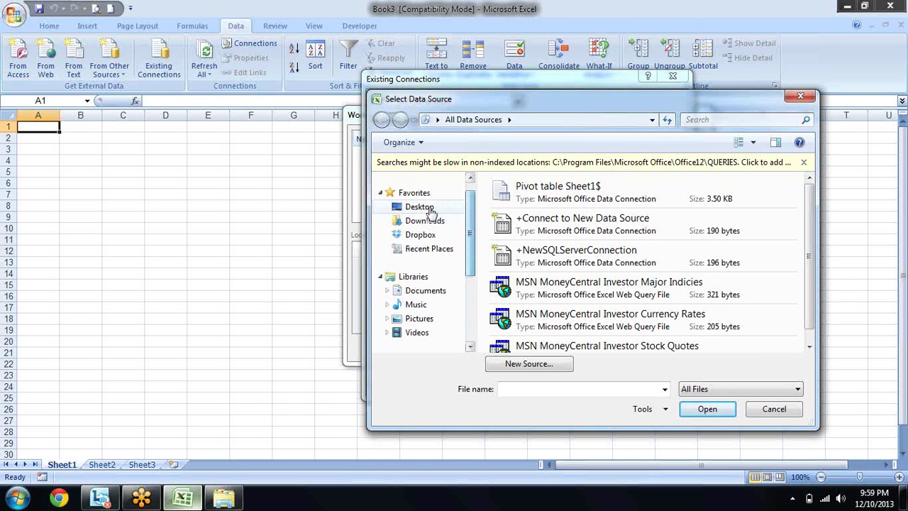
left_click(417, 206)
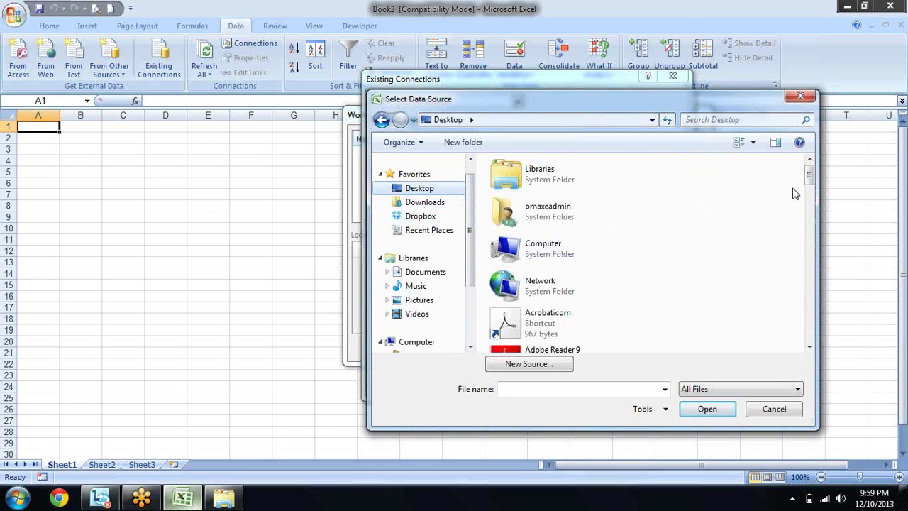
left_click_drag(809, 177, 807, 255)
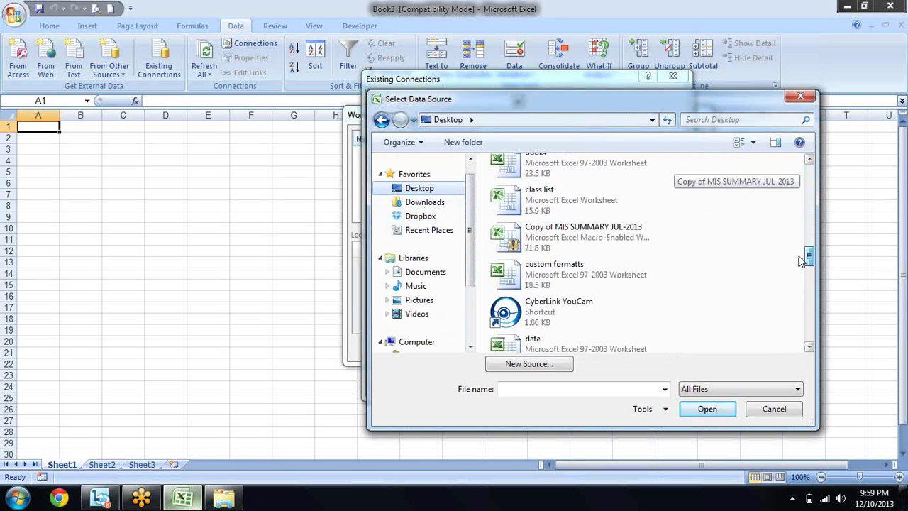
left_click(584, 346)
left_click(695, 412)
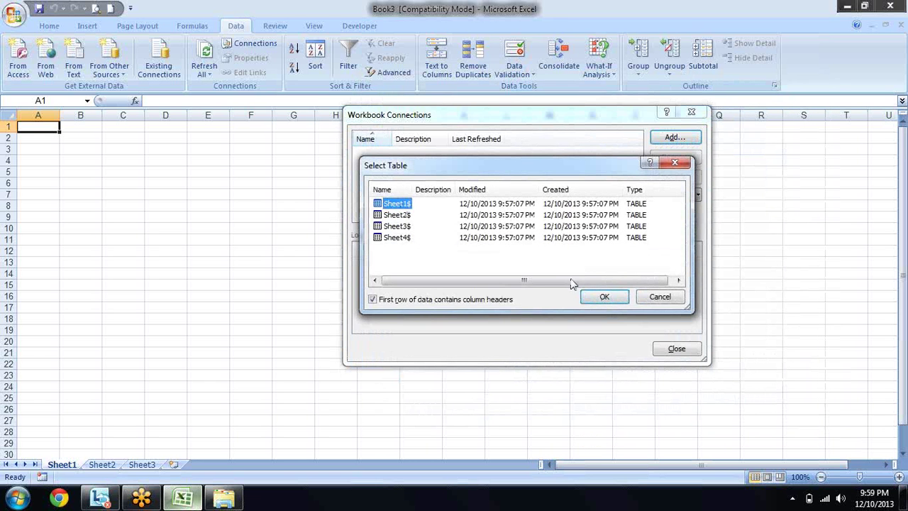
Step: Use the Sheet1$ table, accept the data connection's properties, and close Workbook Connections
left_click(614, 298)
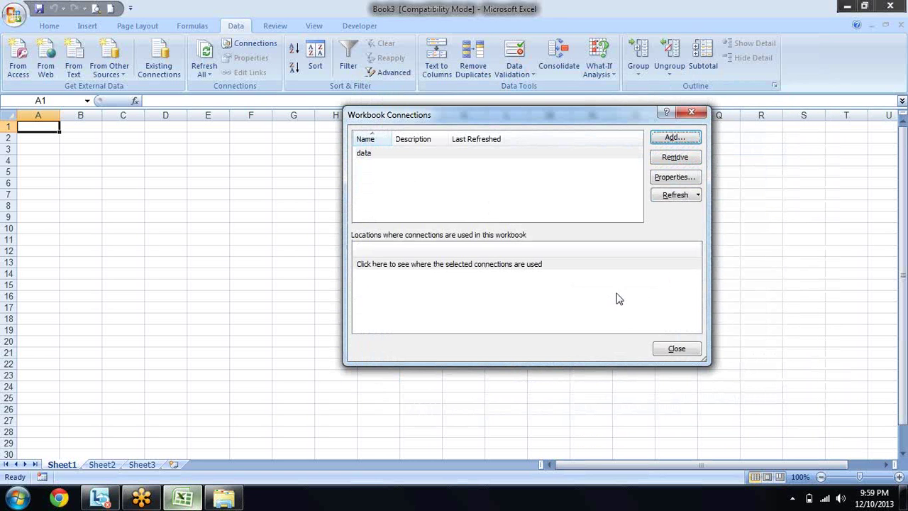
left_click(665, 180)
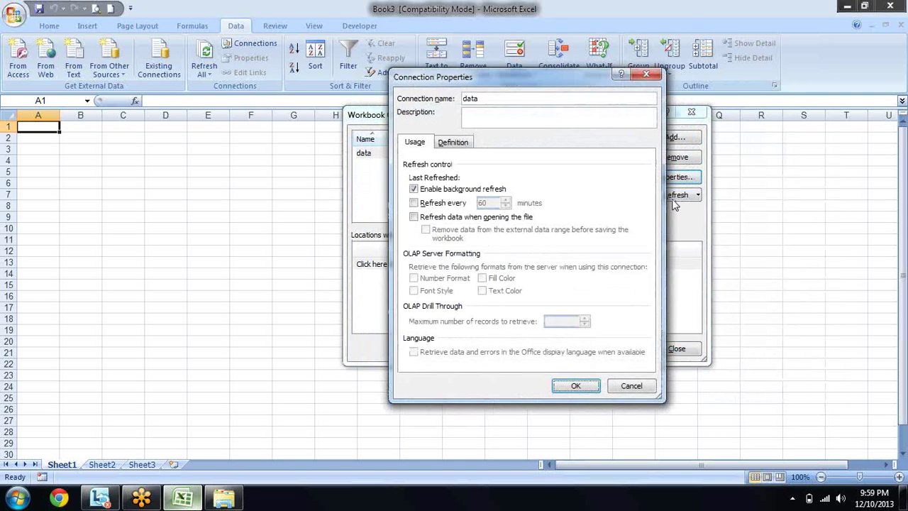
left_click(576, 384)
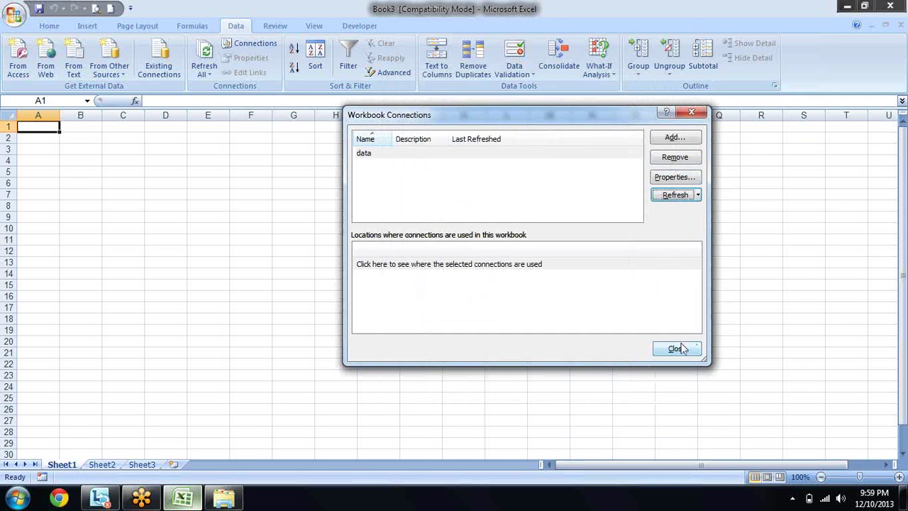
left_click(678, 348)
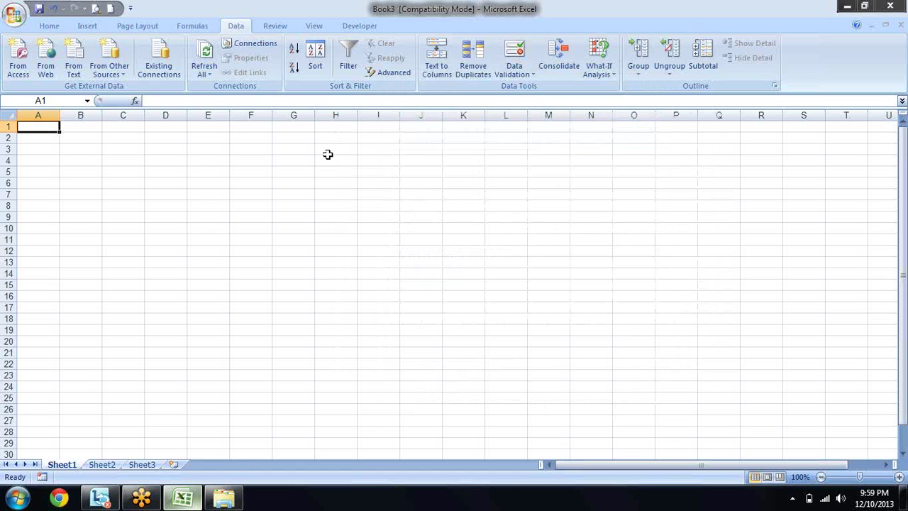
Step: Select cell D5 and launch the PivotTable and PivotChart Wizard with Alt+D, P
left_click(205, 74)
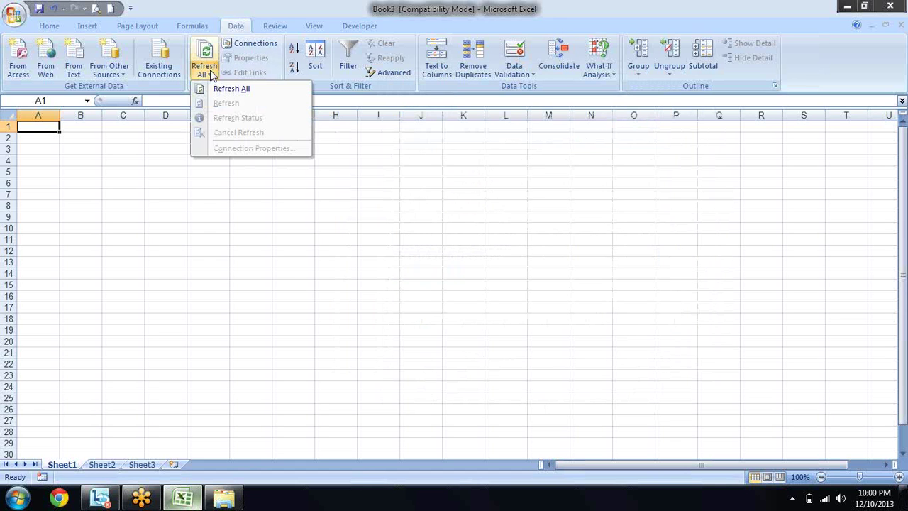
left_click(147, 174)
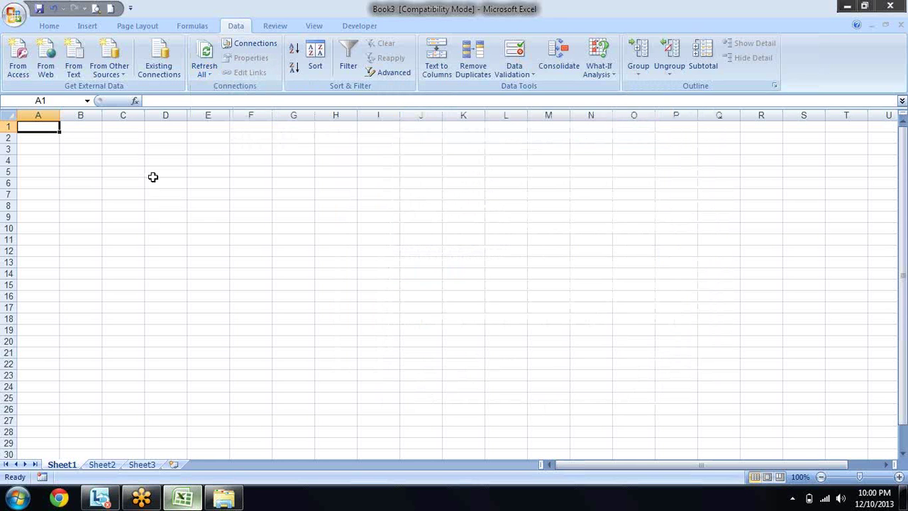
left_click(153, 177)
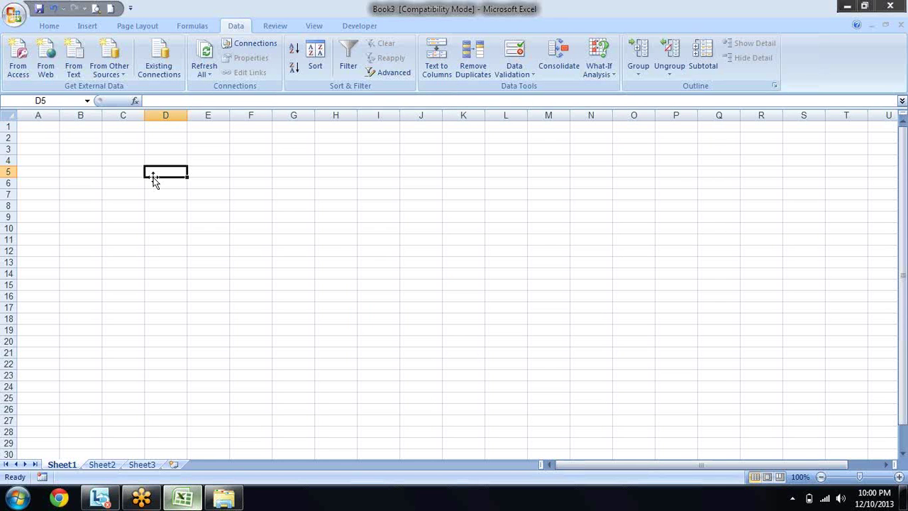
key("alt+d")
key("p")
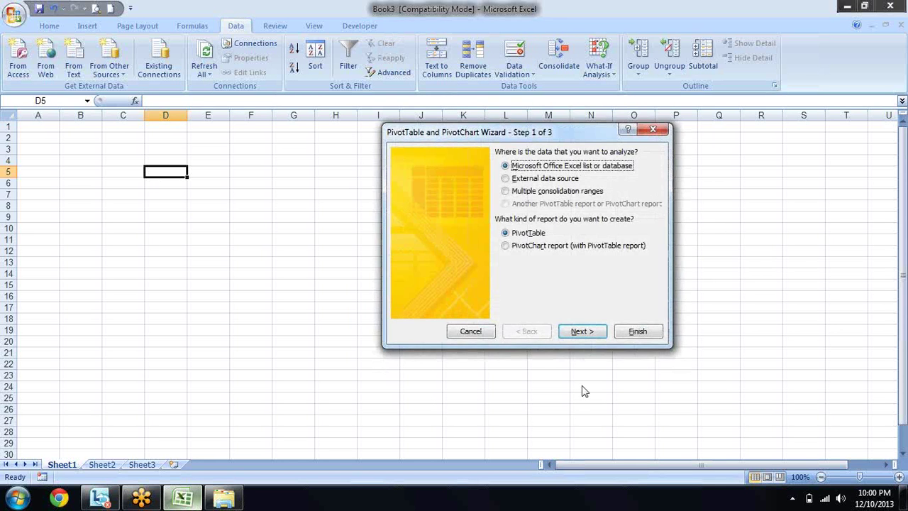
Step: Choose External data source, advance to step 2, and open the Choose Data Source list
left_click(582, 331)
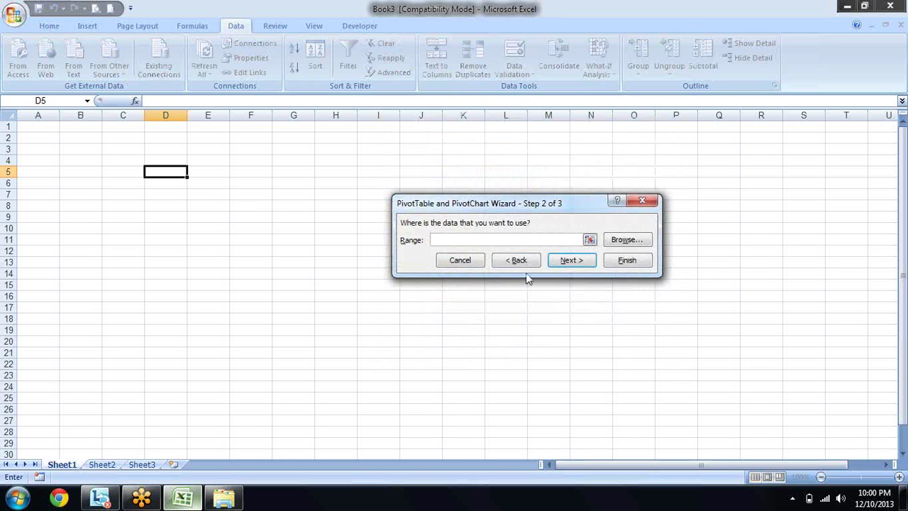
left_click(519, 260)
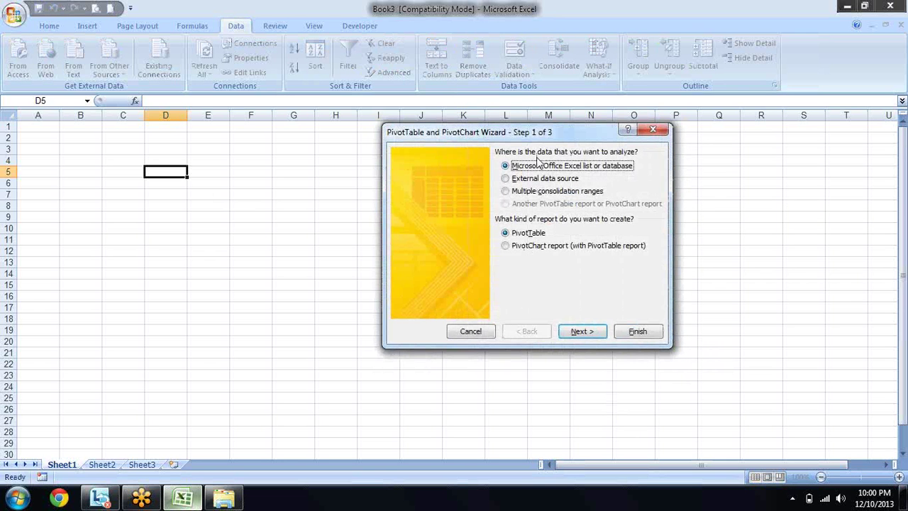
left_click(528, 178)
left_click(583, 331)
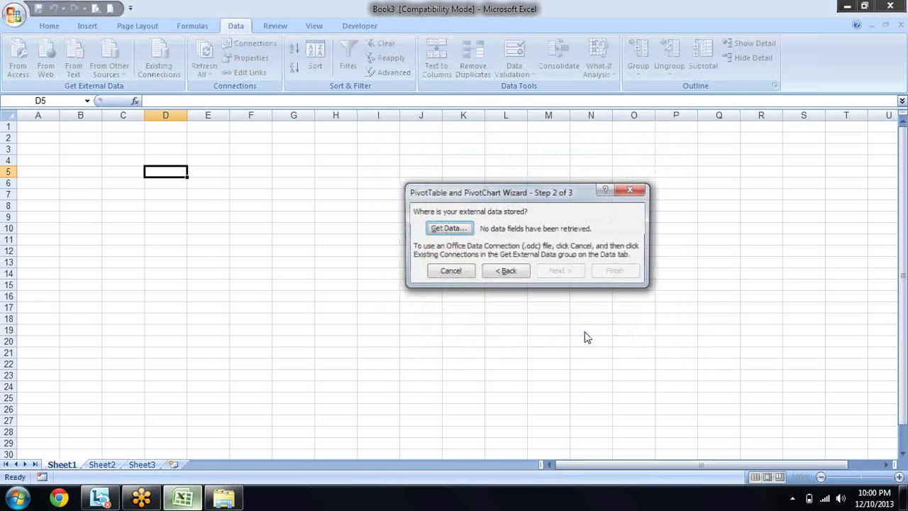
left_click(446, 228)
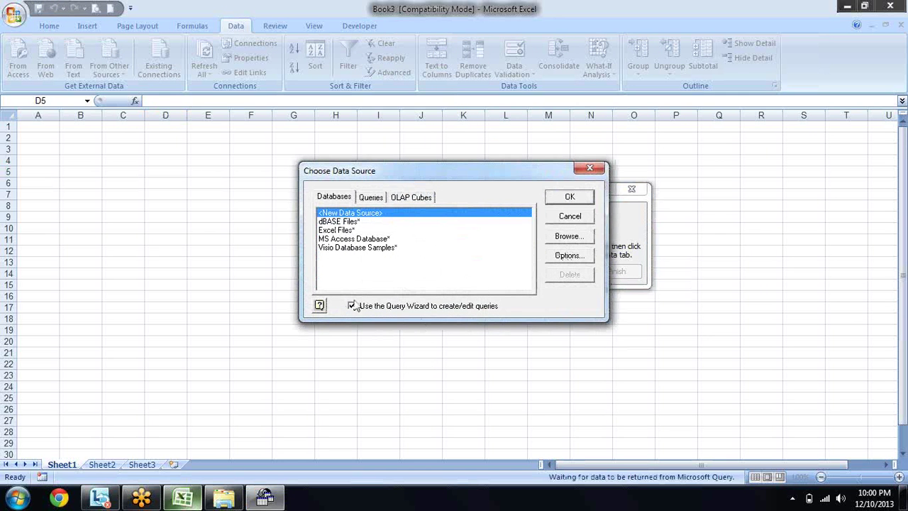
Step: Browse for a data source file with the Data Sources type, viewing the Desktop
left_click(560, 240)
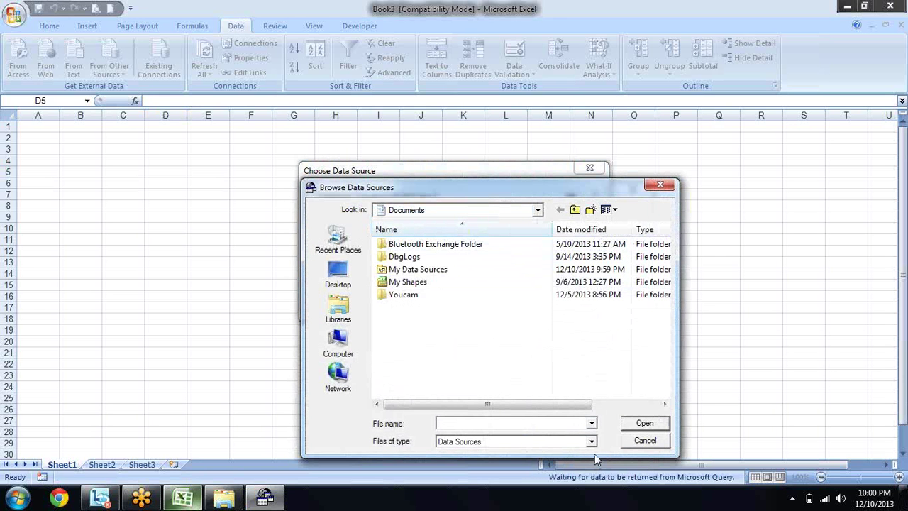
left_click(590, 442)
left_click(590, 442)
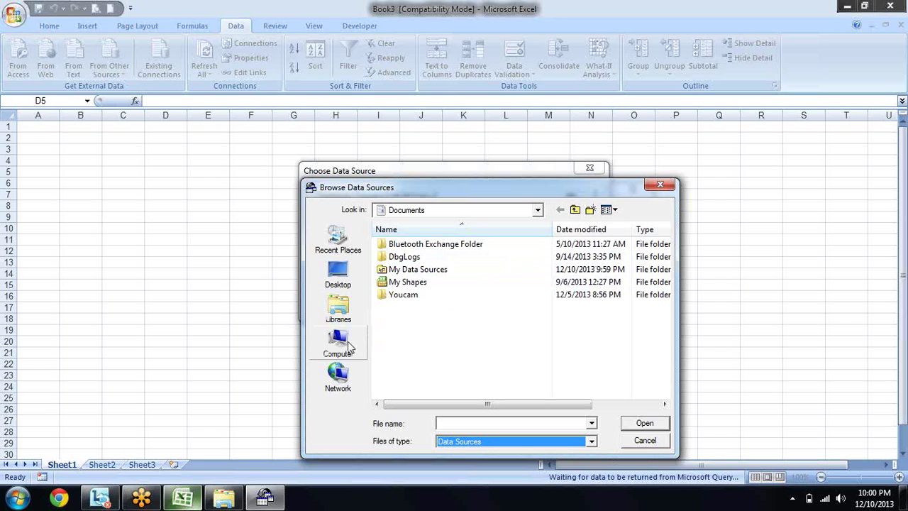
left_click(342, 280)
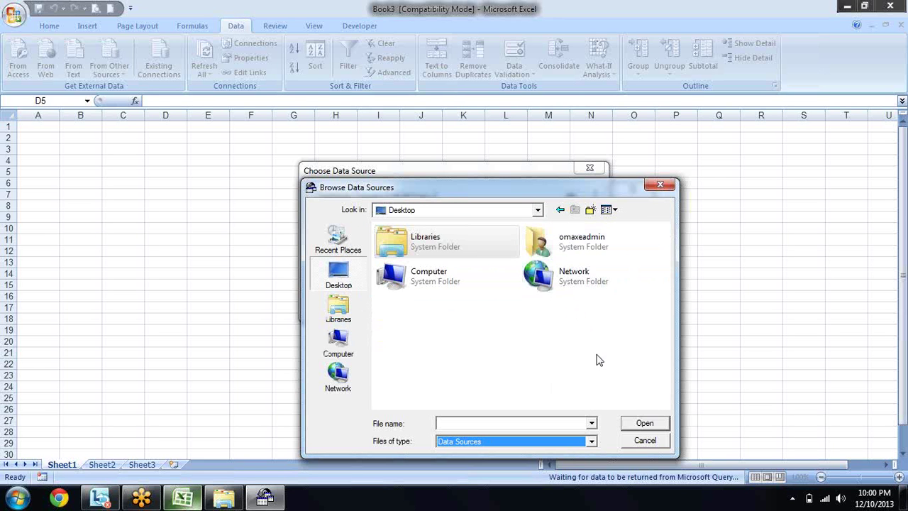
left_click(592, 424)
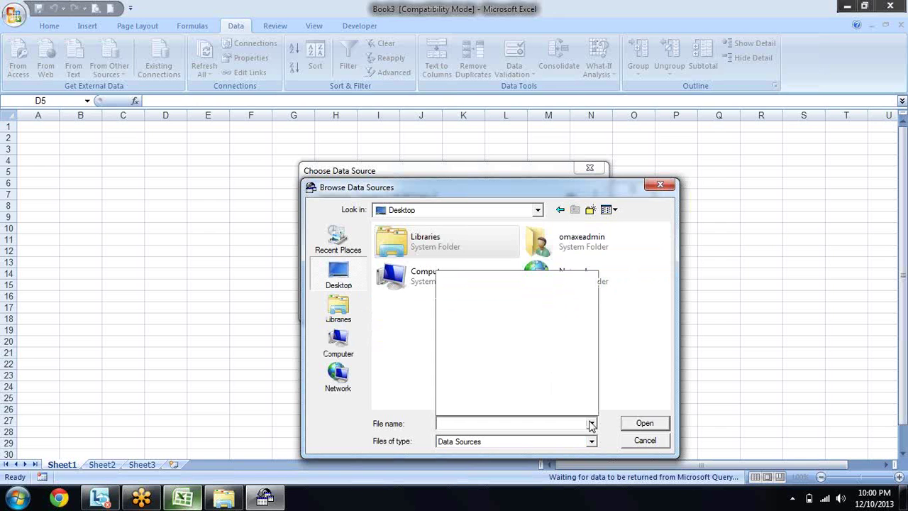
left_click(634, 374)
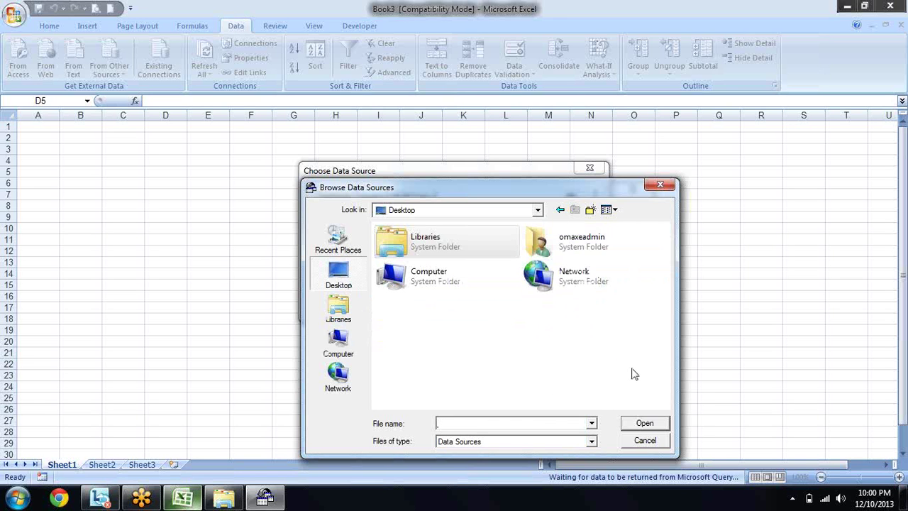
Step: Cancel the browser and data source chooser, then reopen the PivotTable wizard at step 1
key("Escape")
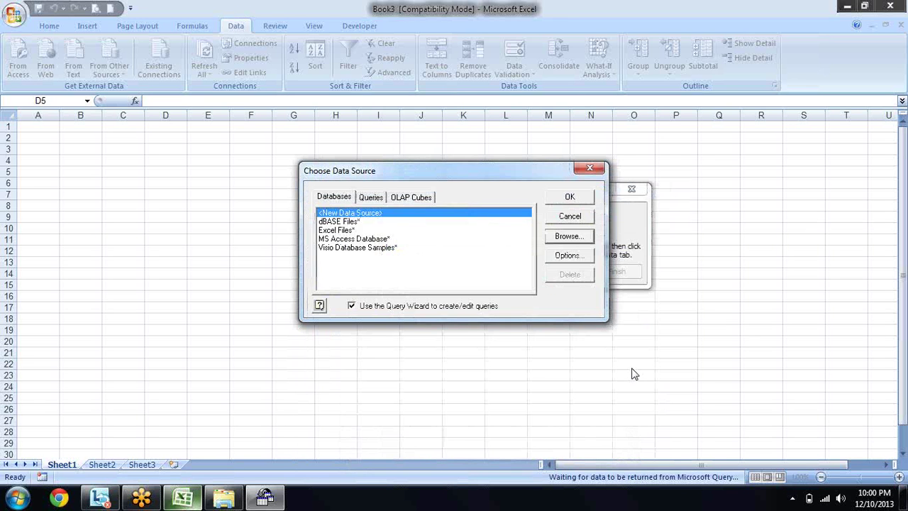
key("Escape")
key("Escape")
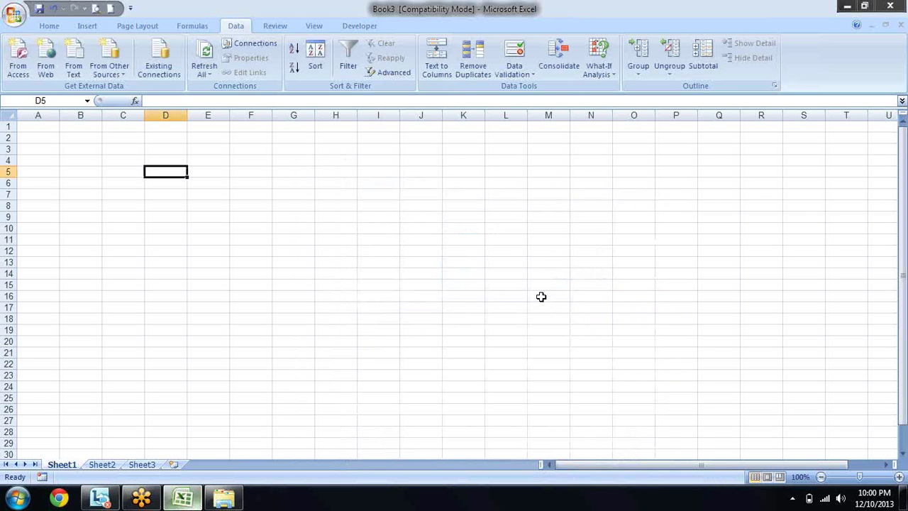
key("alt+d")
key("p")
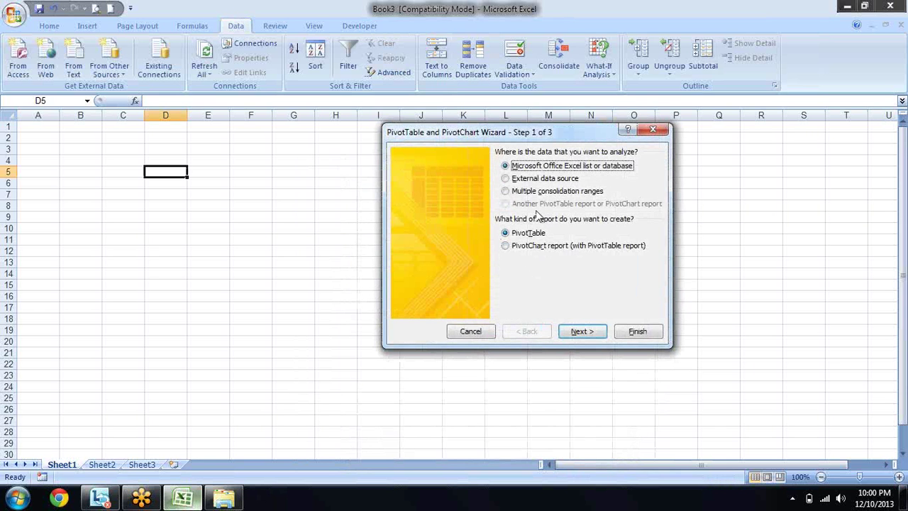
left_click(513, 179)
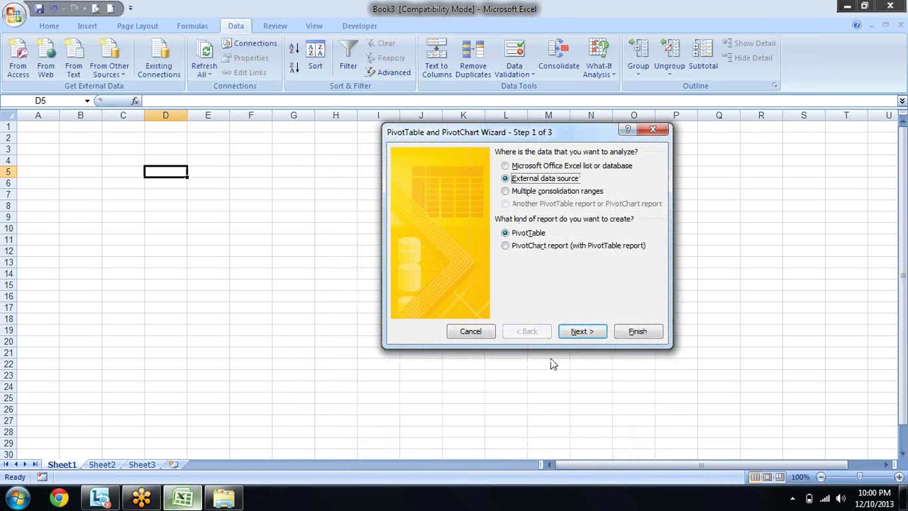
left_click(575, 332)
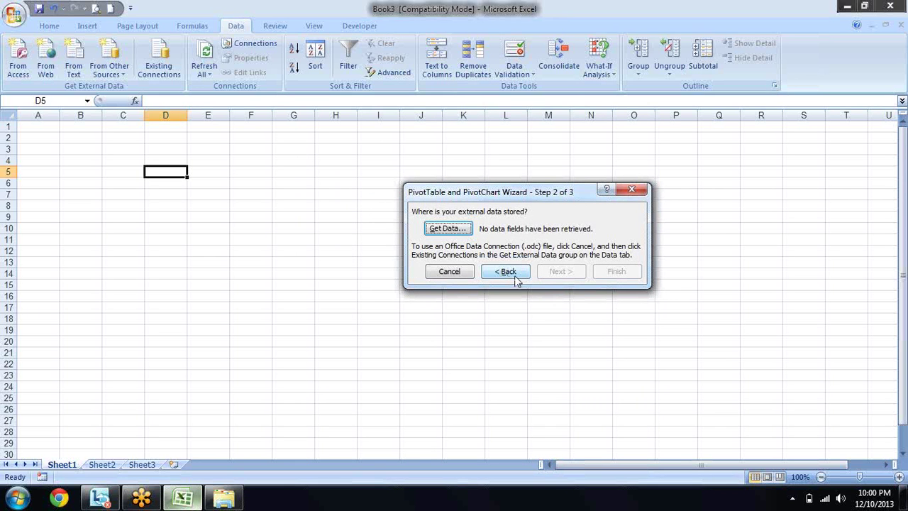
left_click(634, 191)
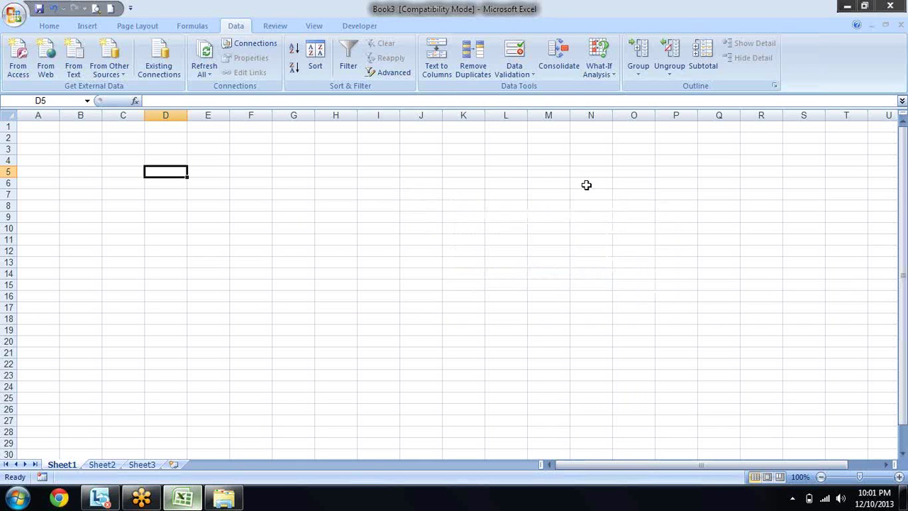
Step: Open the data connection's properties on the Definition tab
left_click(248, 44)
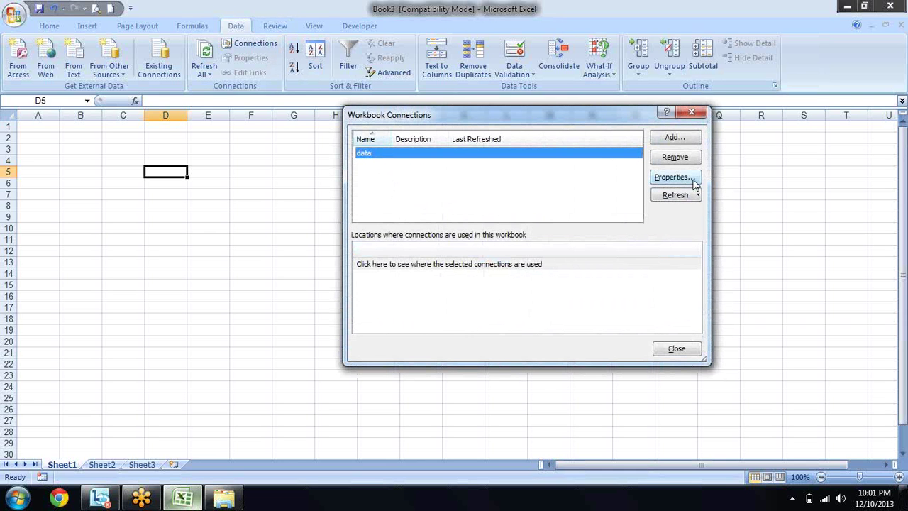
left_click(678, 196)
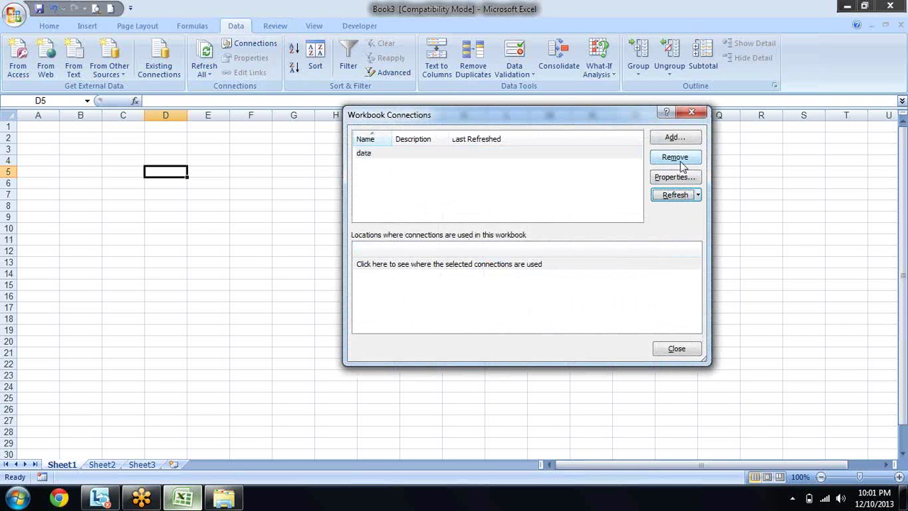
left_click(365, 155)
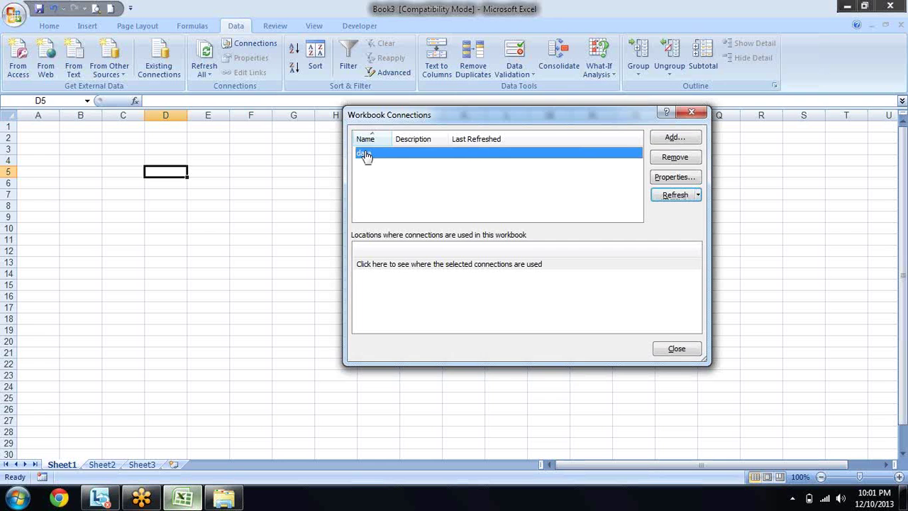
double_click(365, 155)
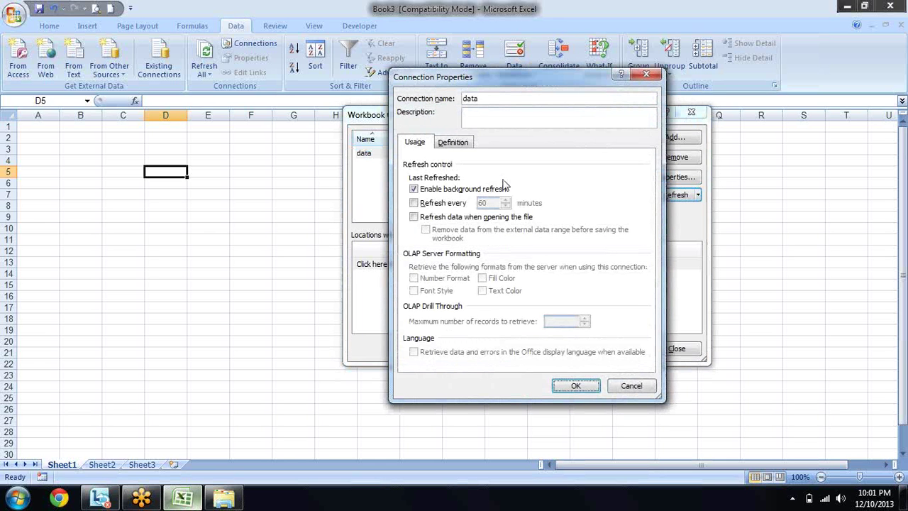
left_click(461, 143)
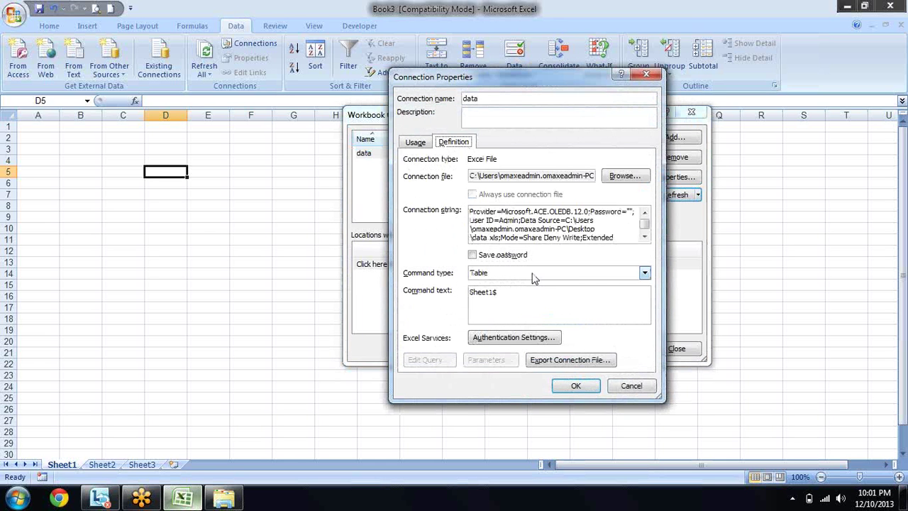
Step: Export the connection as 'data' in My Data Sources, confirm, and close Workbook Connections
left_click(573, 361)
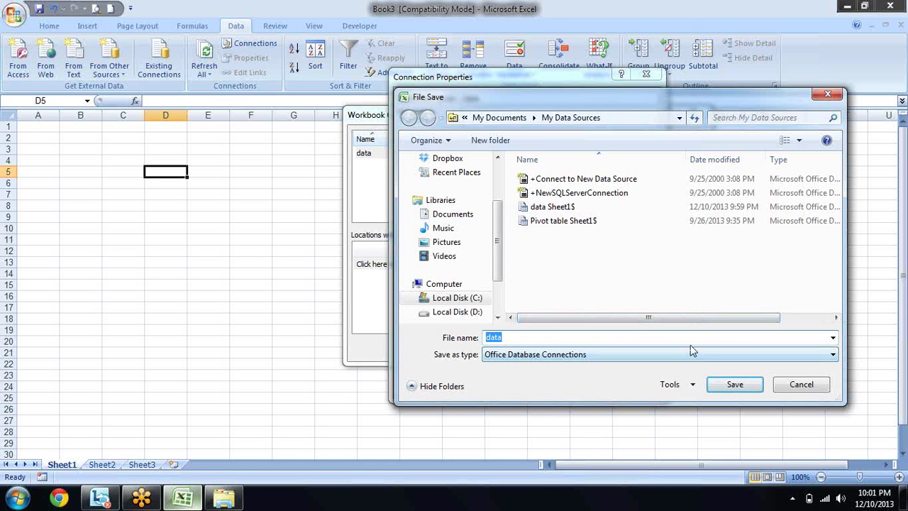
left_click(735, 388)
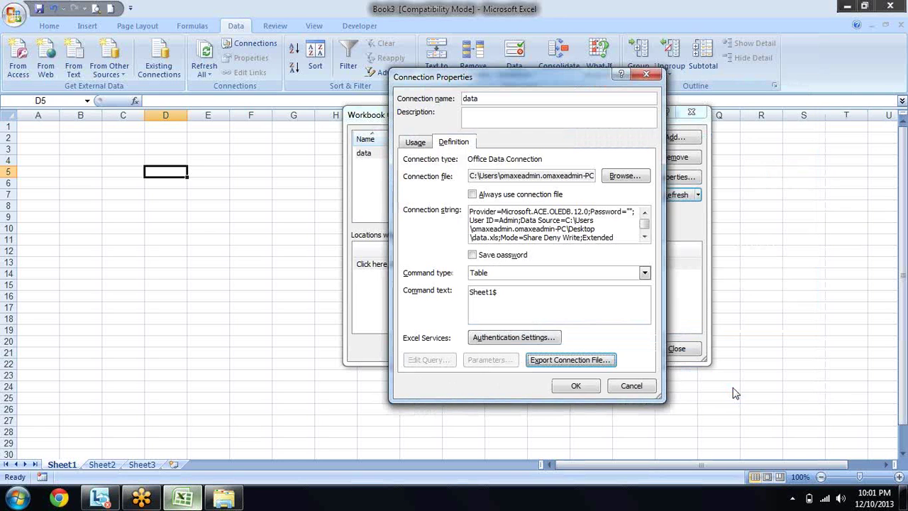
left_click(575, 385)
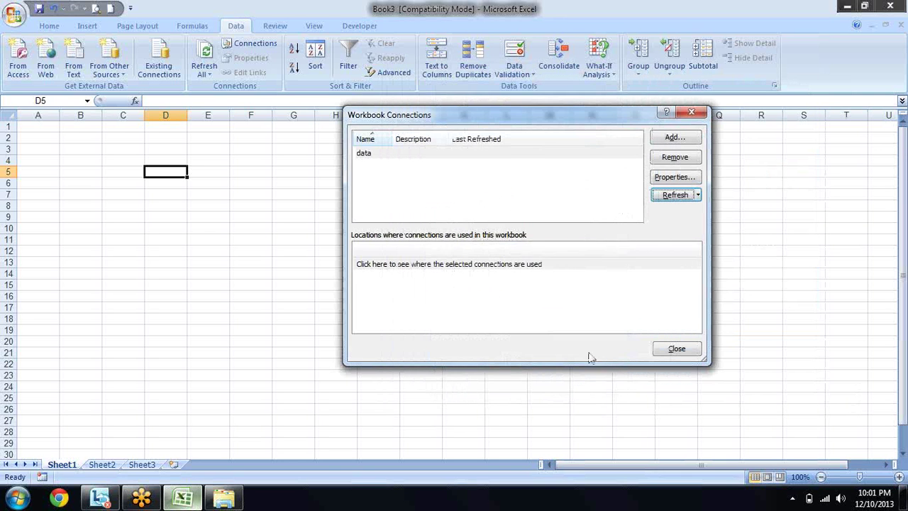
left_click(691, 112)
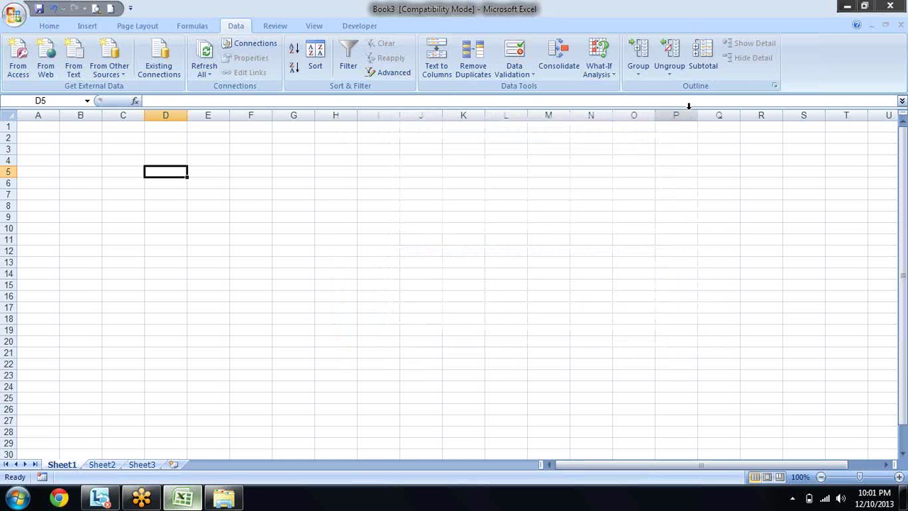
Step: Start the PivotTable wizard with external data and select Excel Files in Get Data
key("alt+d")
key("p")
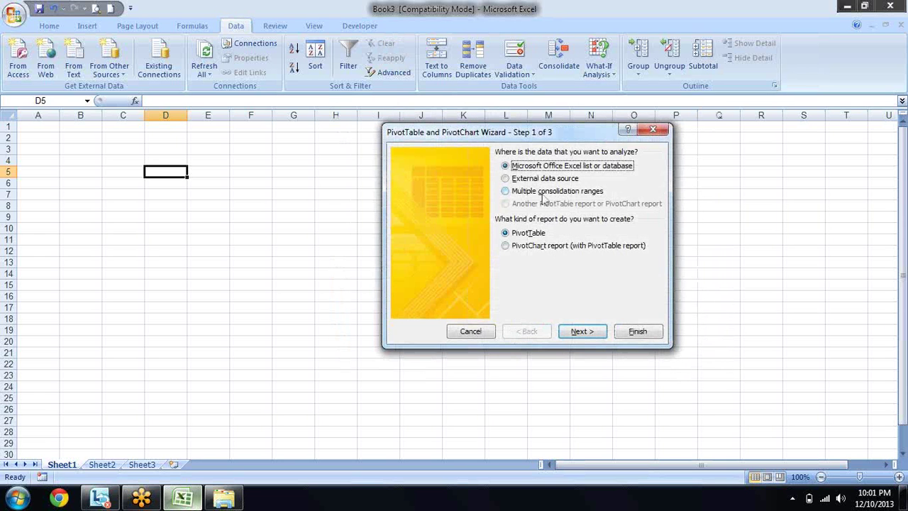
left_click(521, 178)
left_click(582, 331)
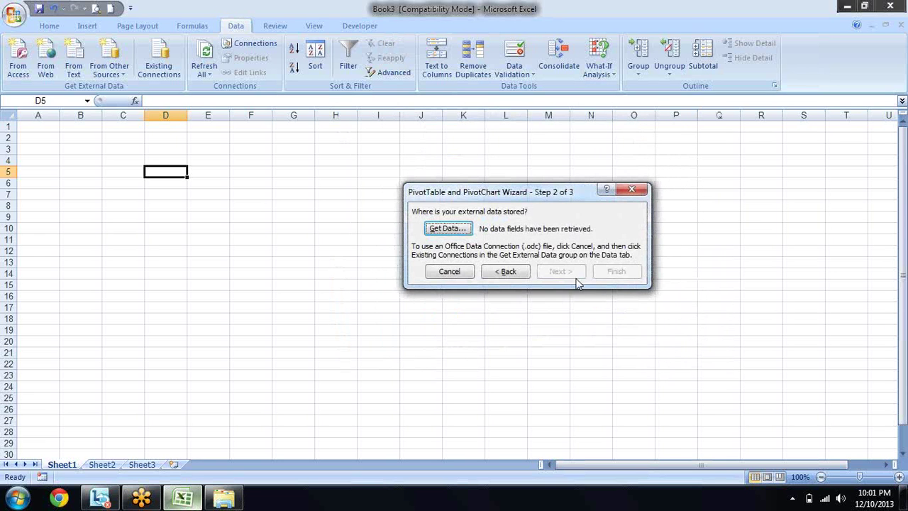
left_click(451, 228)
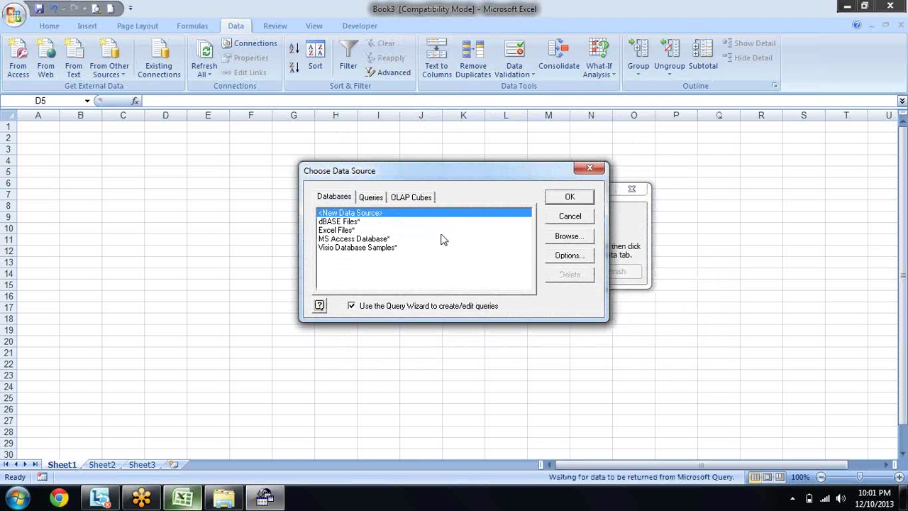
left_click(354, 231)
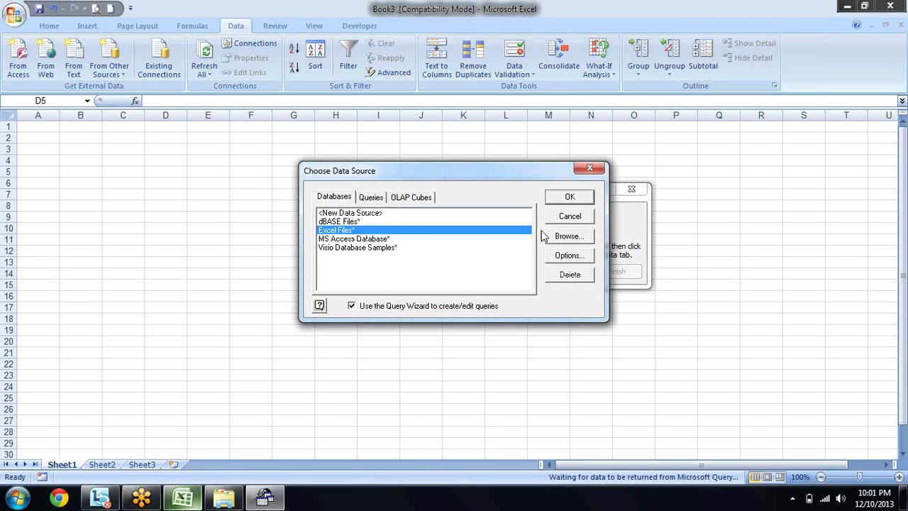
Step: Browse My Data Sources, move up through Documents and Libraries to the Desktop, then cancel
left_click(568, 238)
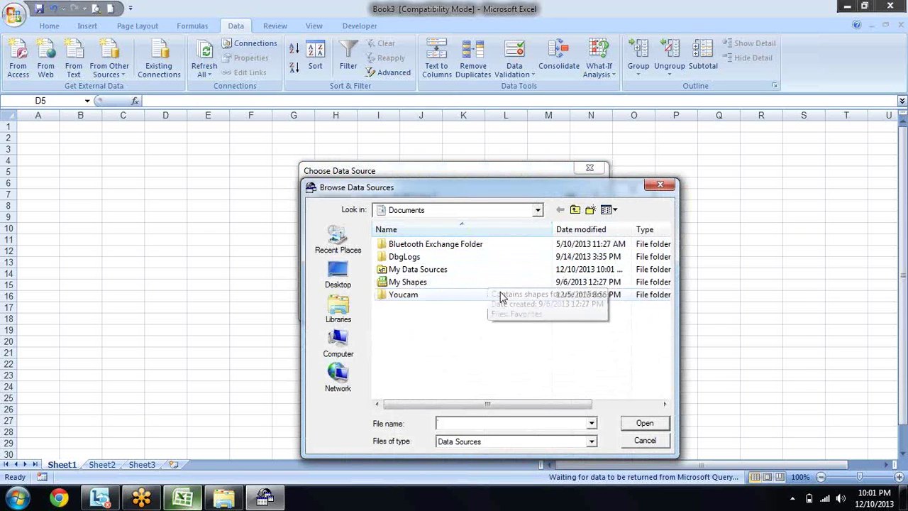
double_click(428, 269)
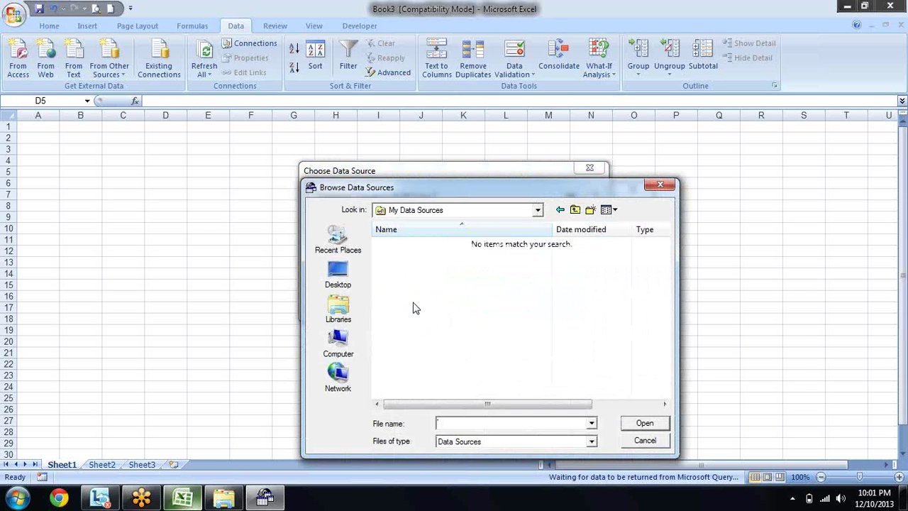
left_click(575, 210)
left_click(575, 210)
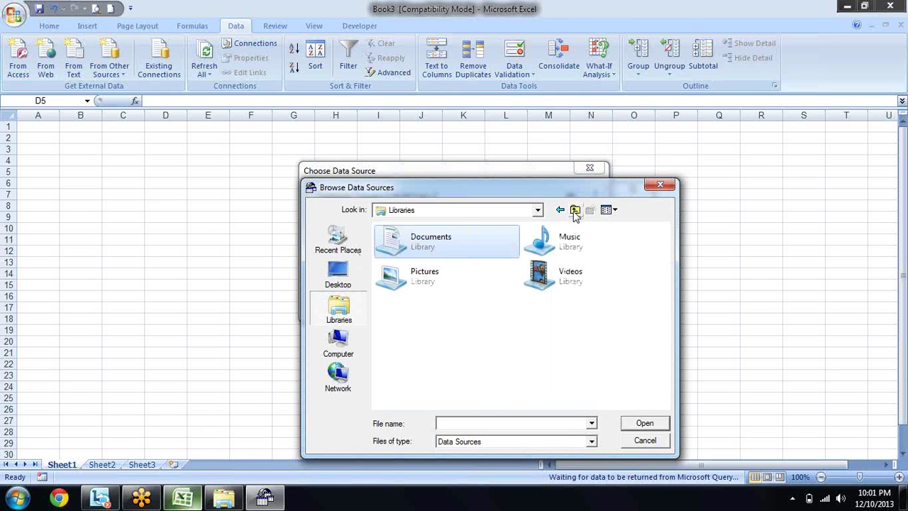
left_click(614, 210)
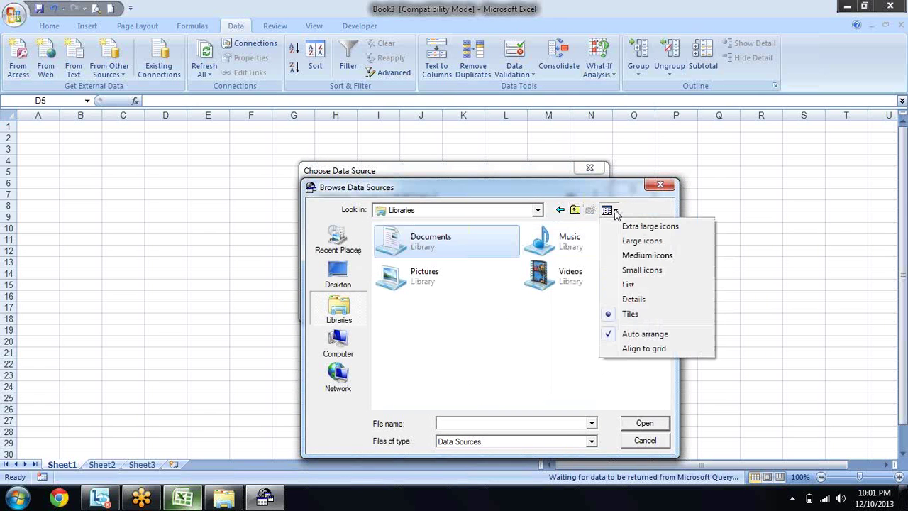
left_click(522, 346)
left_click(575, 211)
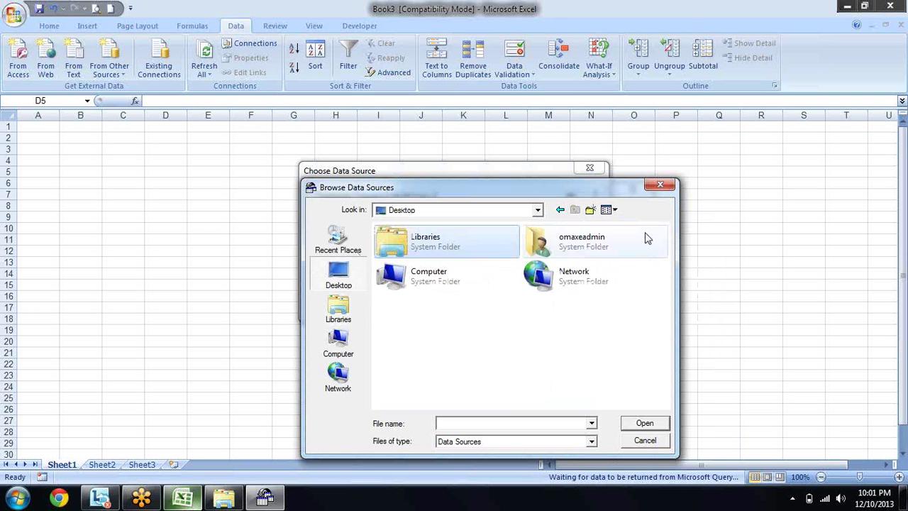
left_click(659, 184)
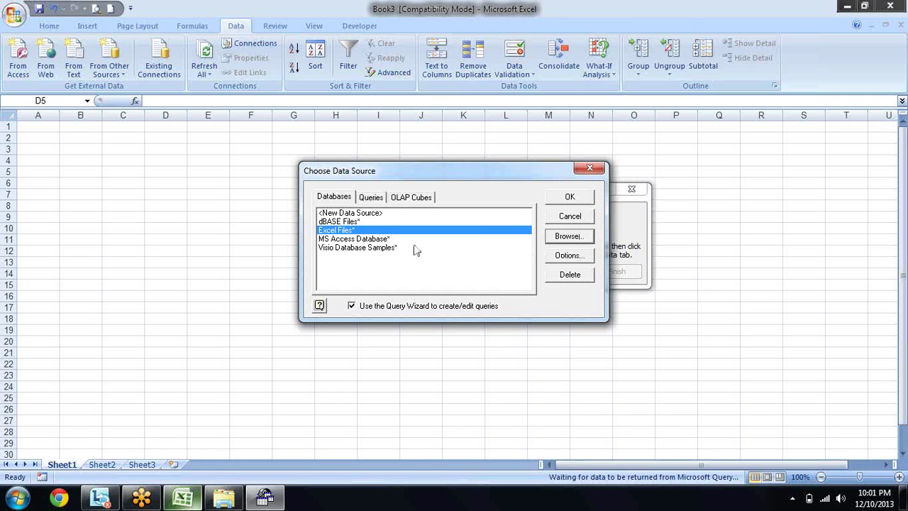
Step: Check the Queries and OLAP Cubes tabs, reselect New Data Source, and rebrowse My Data Sources
left_click(382, 199)
left_click(420, 198)
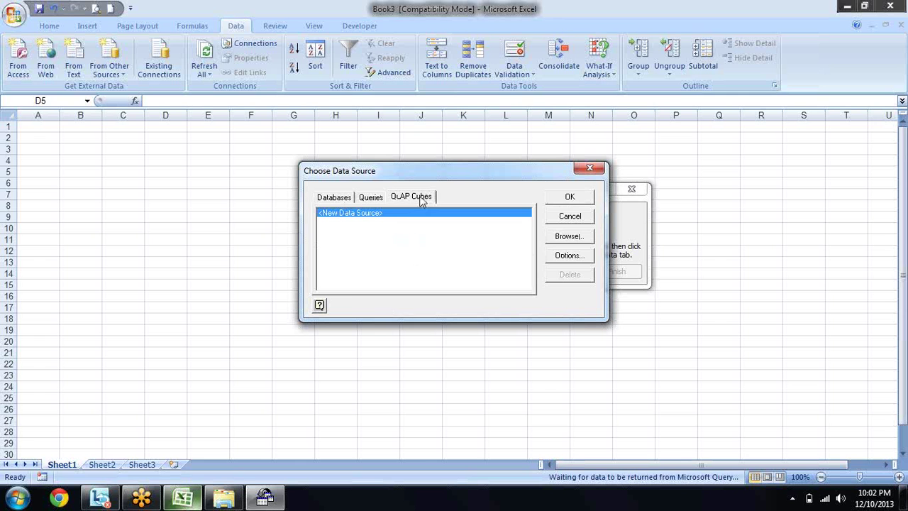
left_click(326, 197)
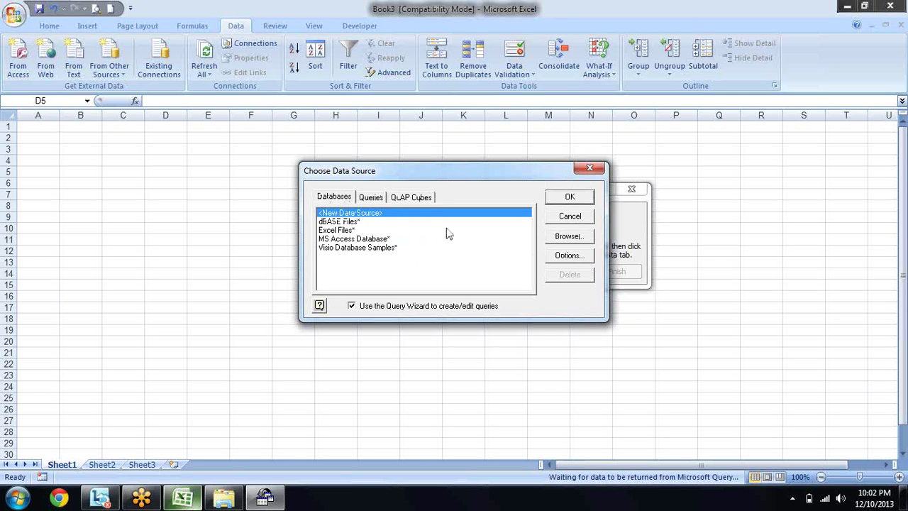
left_click(354, 230)
left_click(377, 213)
left_click(570, 240)
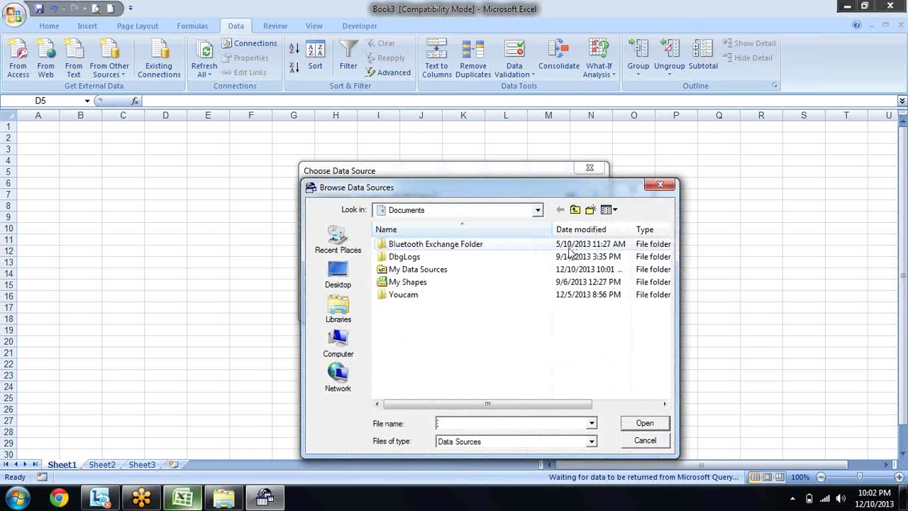
double_click(462, 273)
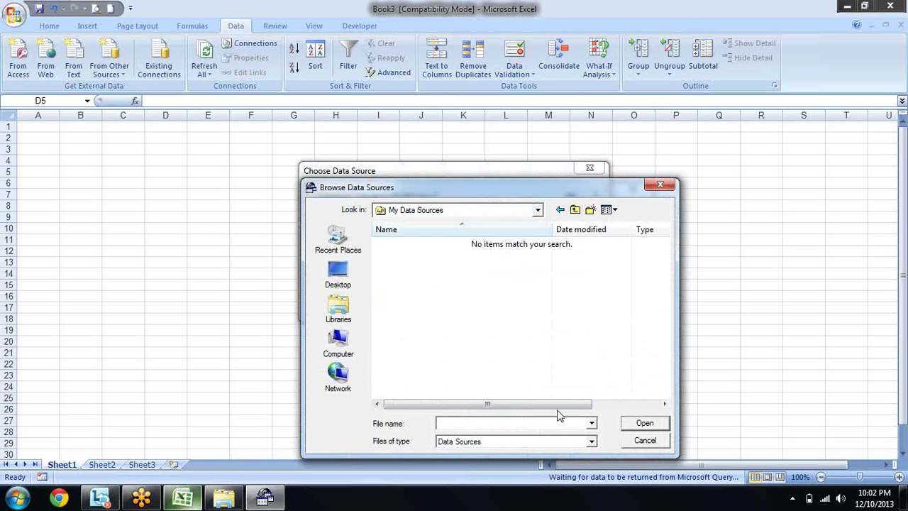
key("Escape")
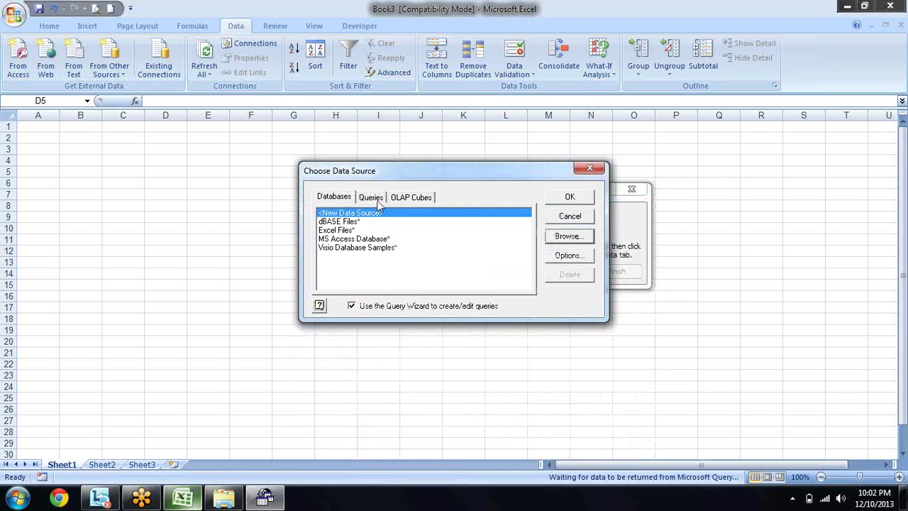
Step: Look at Queries, OLAP Cubes and Options search folders, then cancel the data source chooser
left_click(375, 198)
left_click(419, 199)
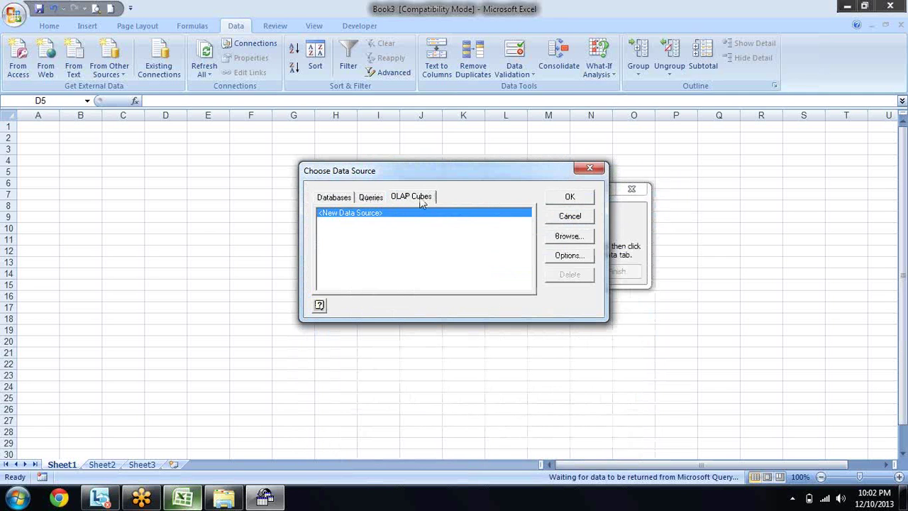
left_click(567, 256)
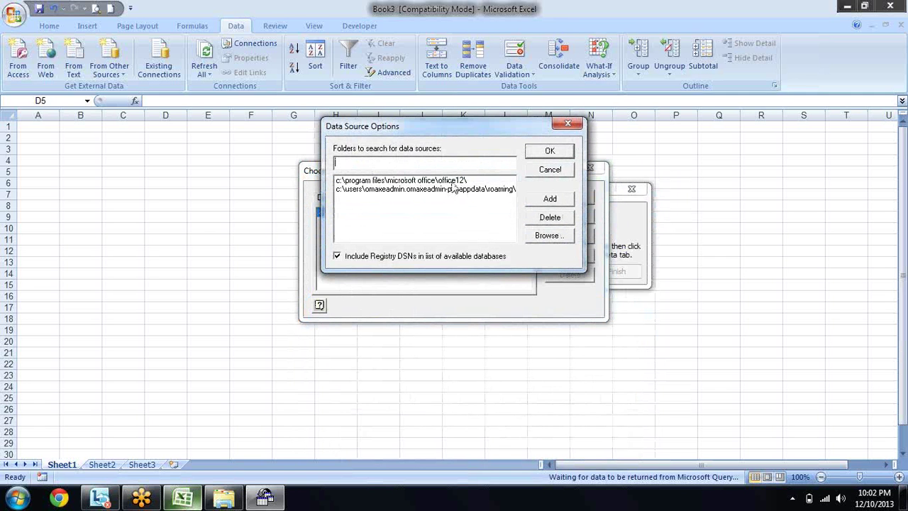
left_click(559, 241)
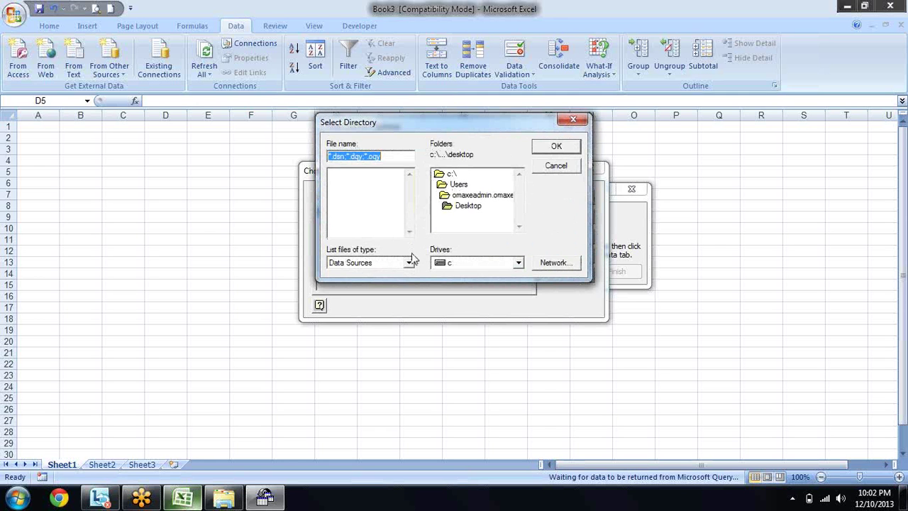
left_click(409, 262)
left_click(454, 231)
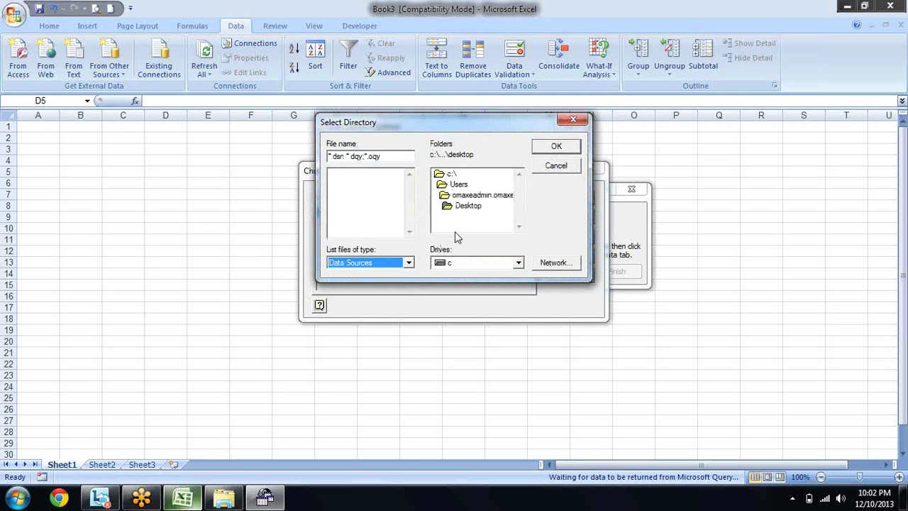
key("Return")
key("Return")
key("Escape")
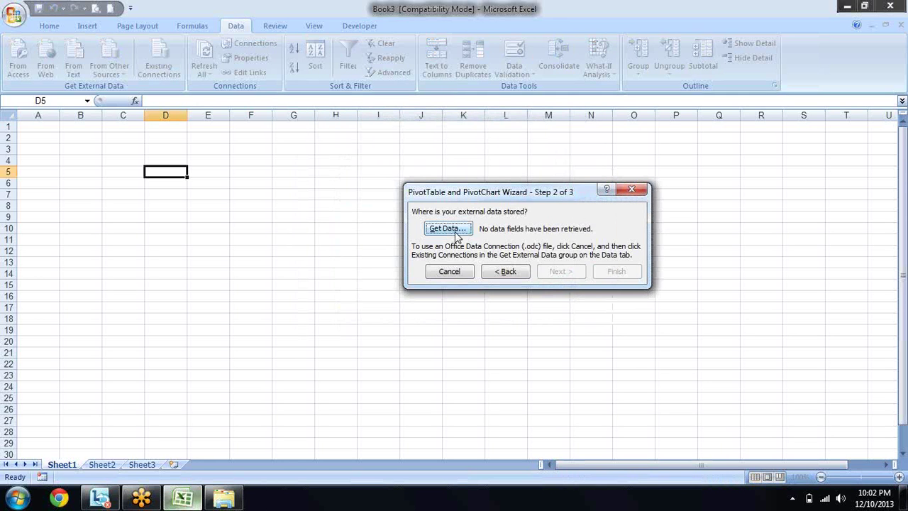
Step: Cancel the wizard, discard an accidental entry in D5, and reopen it to the external data step
key("Escape")
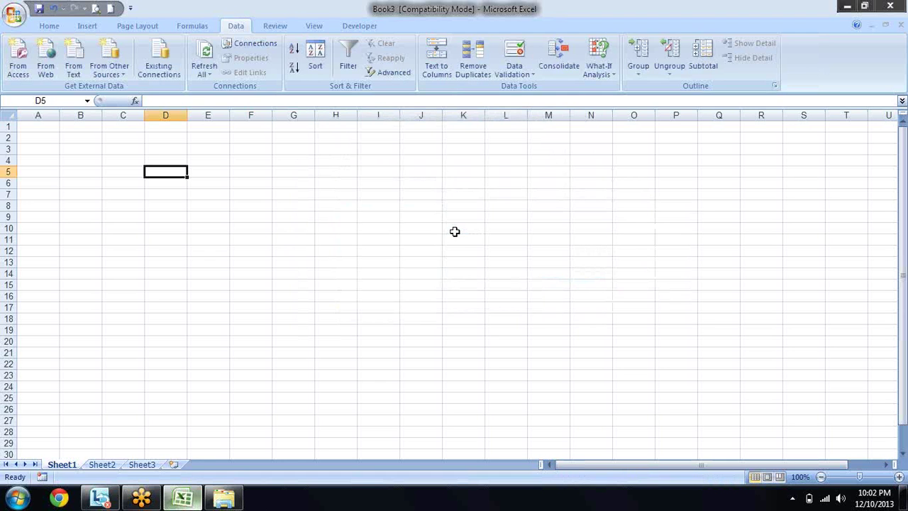
type("dp")
key("Escape")
key("alt+d")
key("p")
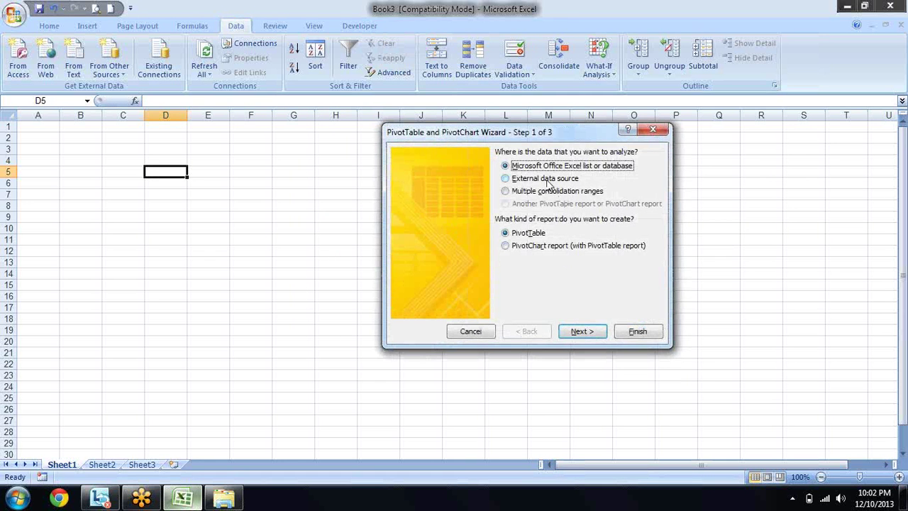
left_click(547, 180)
left_click(580, 331)
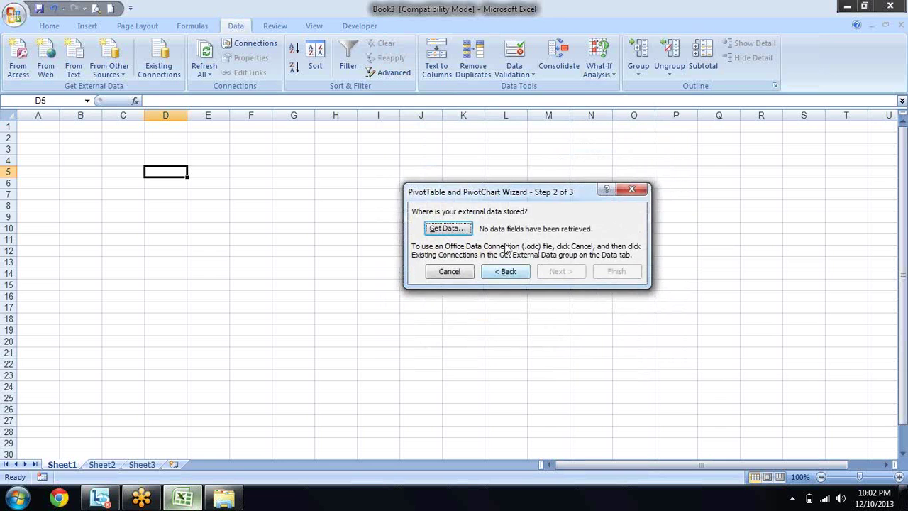
key("Escape")
Step: Reopen the data connection's properties on the Definition tab
left_click(249, 44)
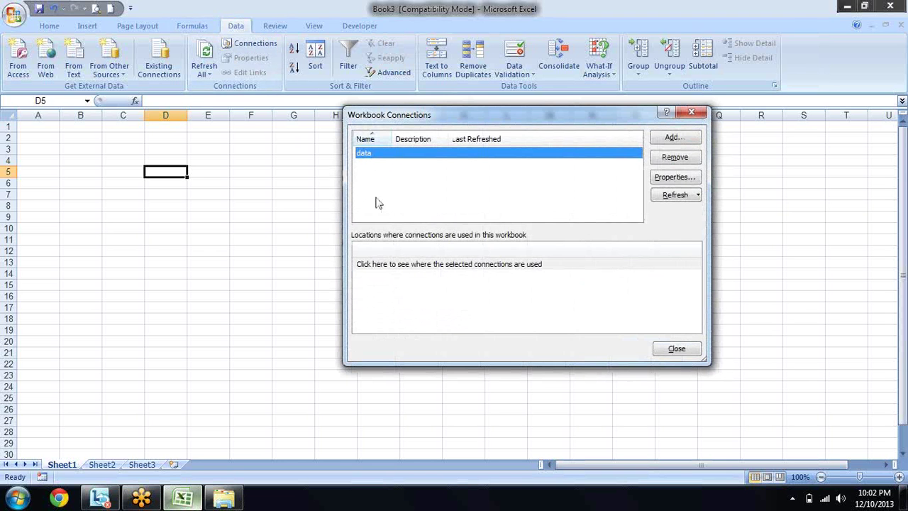
double_click(449, 155)
left_click(454, 144)
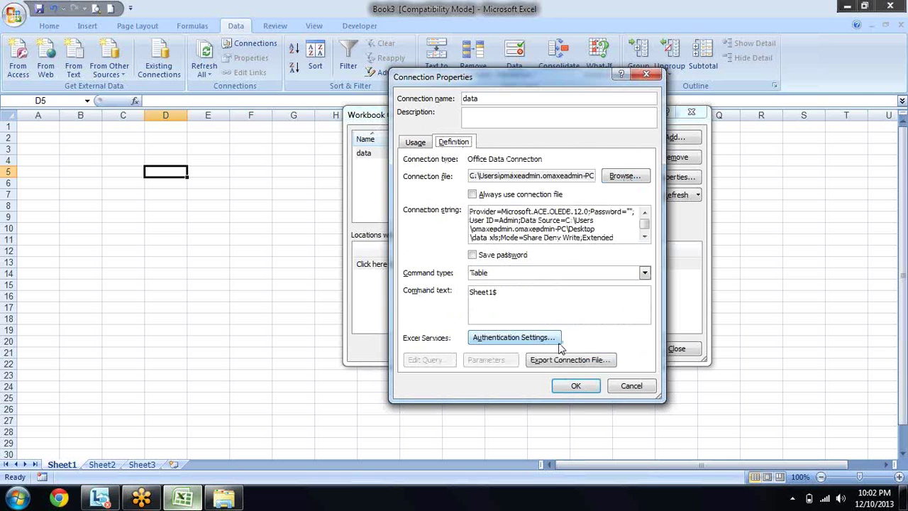
Step: Look at the exported data file in Export Connection File, then cancel all dialogs
left_click(575, 363)
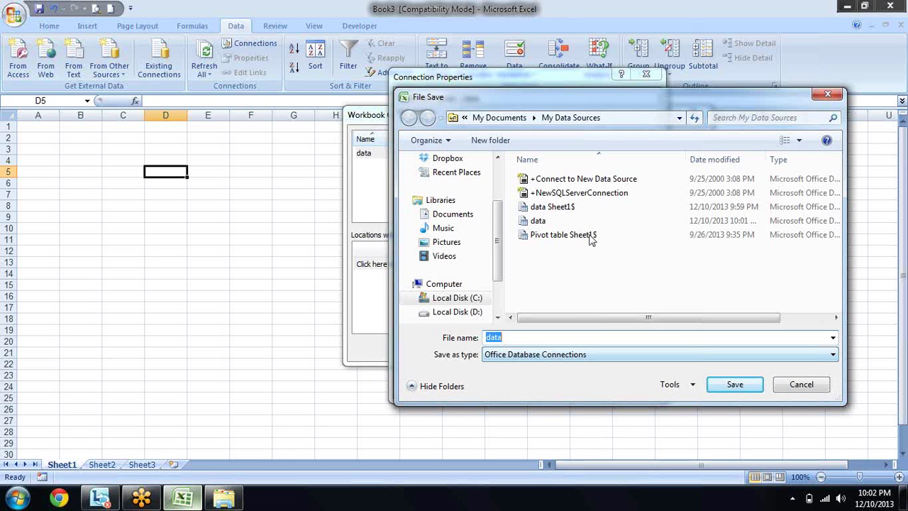
left_click(542, 222)
right_click(542, 221)
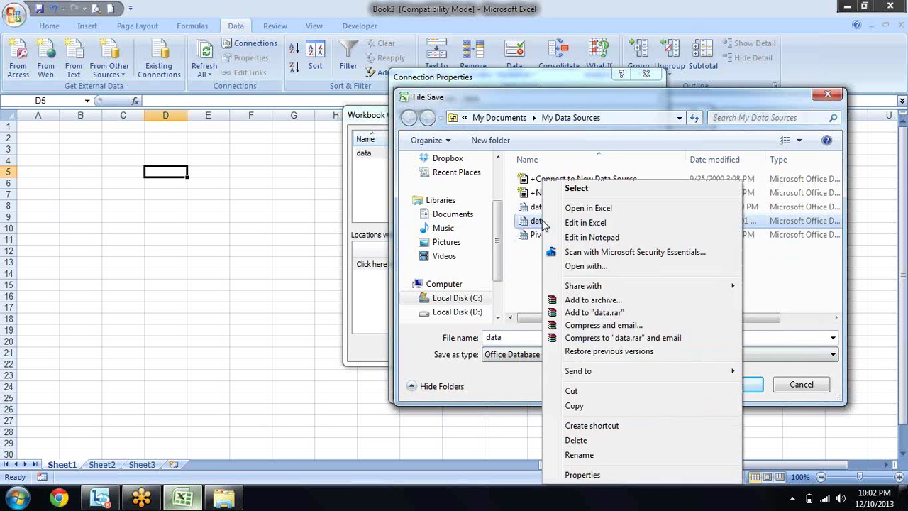
mouse_move(583, 286)
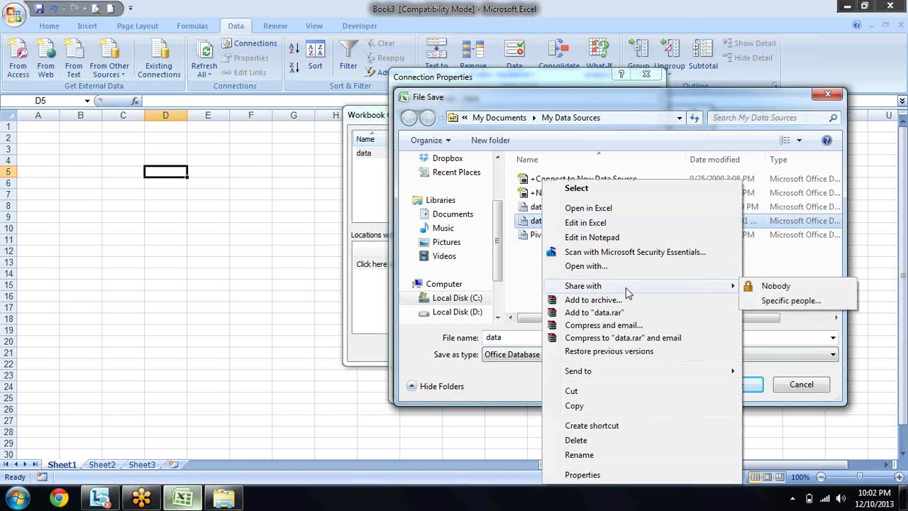
left_click(467, 290)
key("Escape")
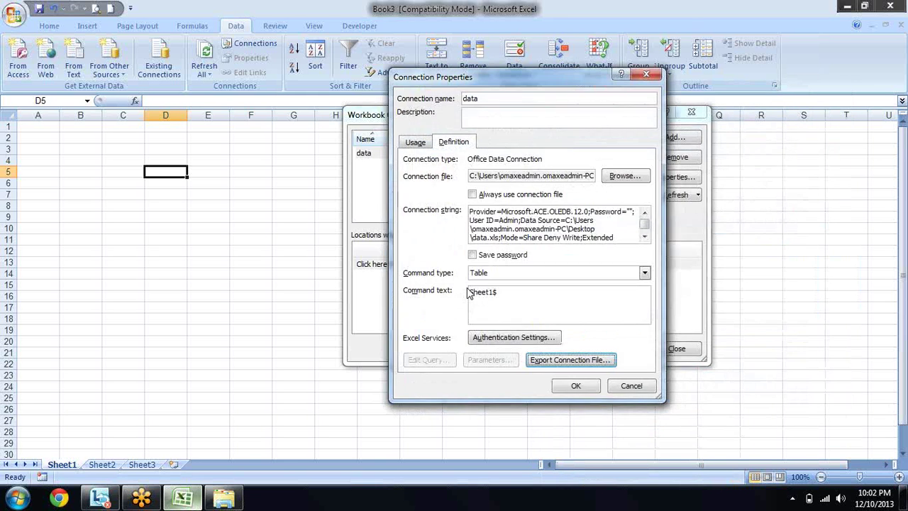
key("Escape")
key("Escape")
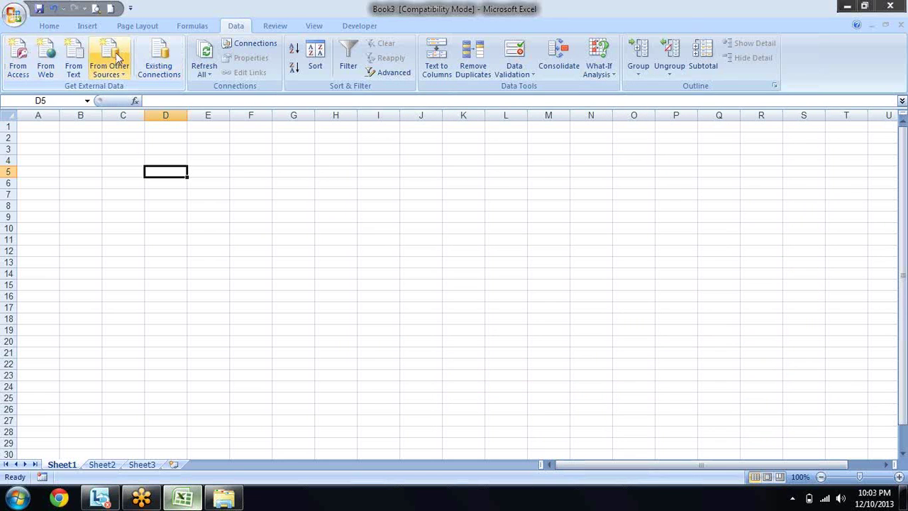
Step: Launch the Data Connection Wizard from From Other Sources and choose Other/Advanced
left_click(115, 69)
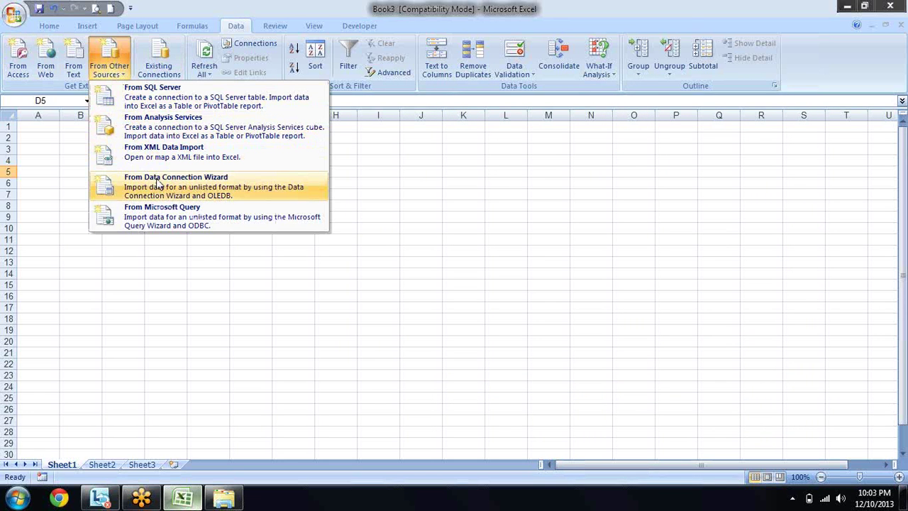
left_click(191, 186)
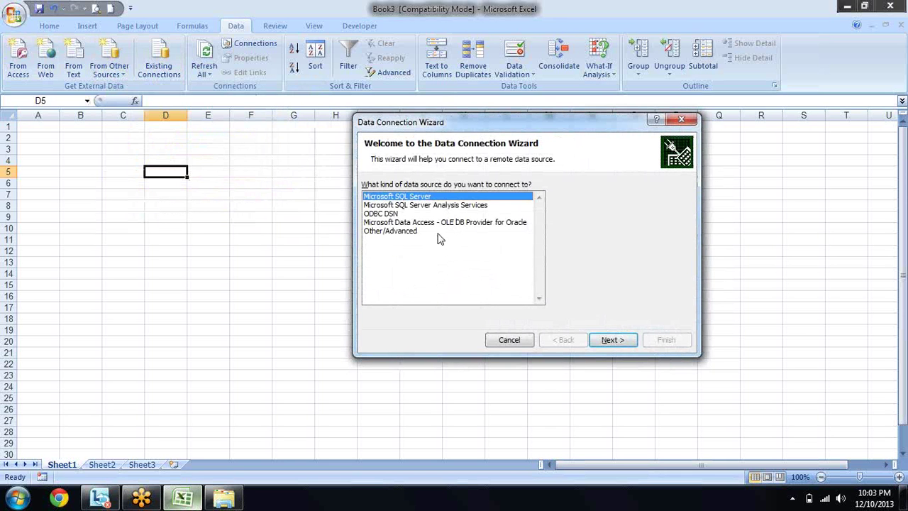
left_click(441, 205)
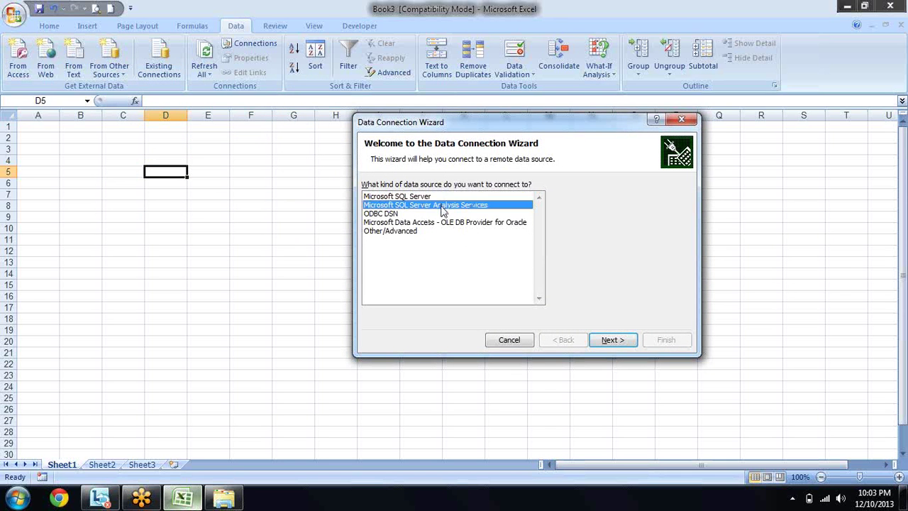
left_click(432, 215)
left_click(433, 231)
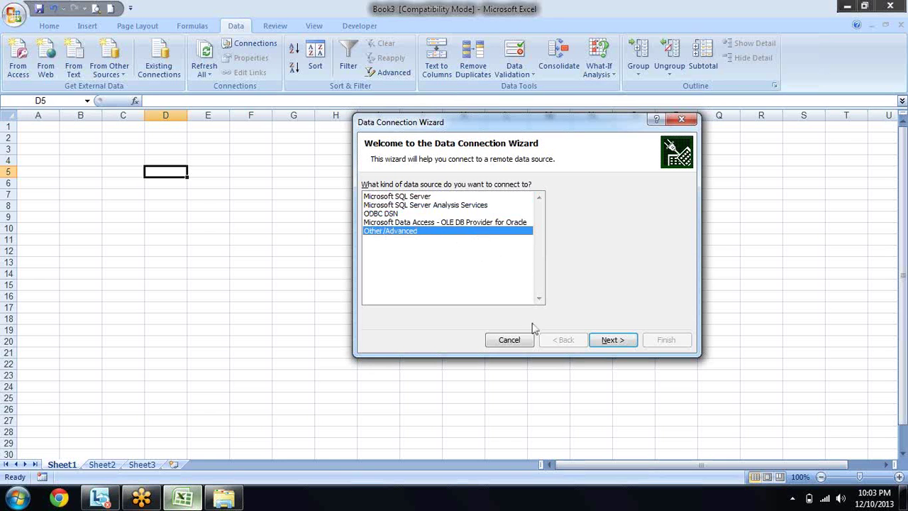
left_click(624, 340)
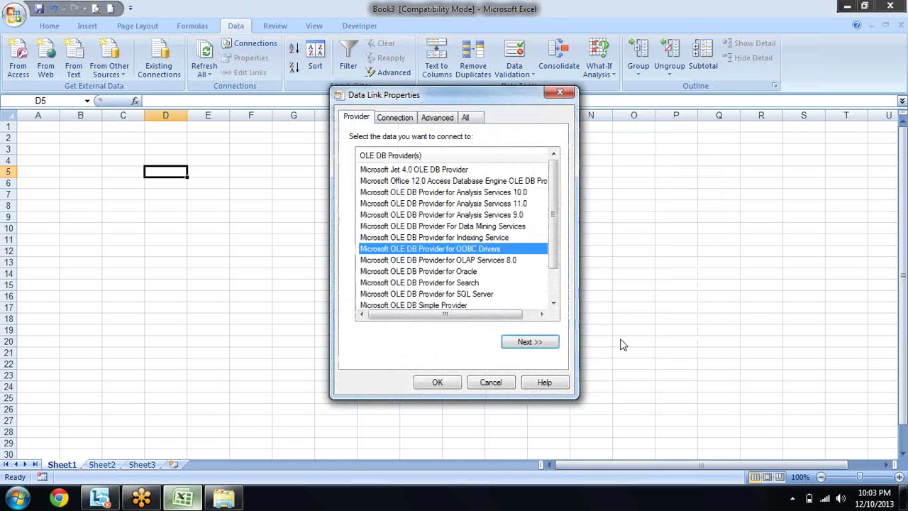
Step: Look through the Connection, Advanced and All tabs of Data Link Properties
left_click(394, 118)
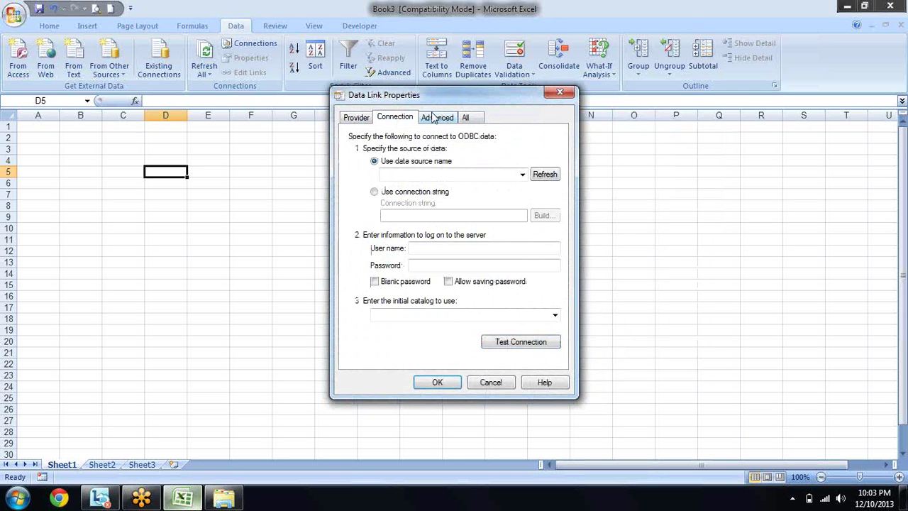
left_click(436, 117)
left_click(468, 120)
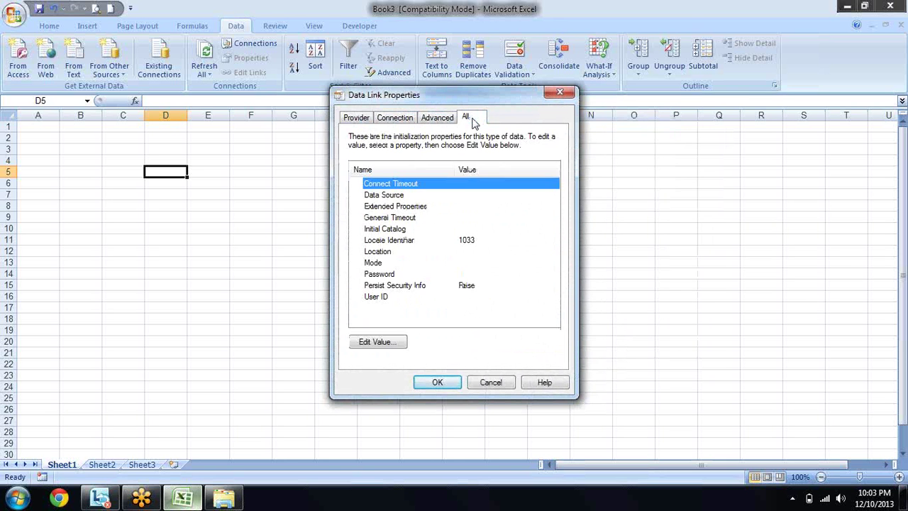
left_click(437, 120)
left_click(409, 121)
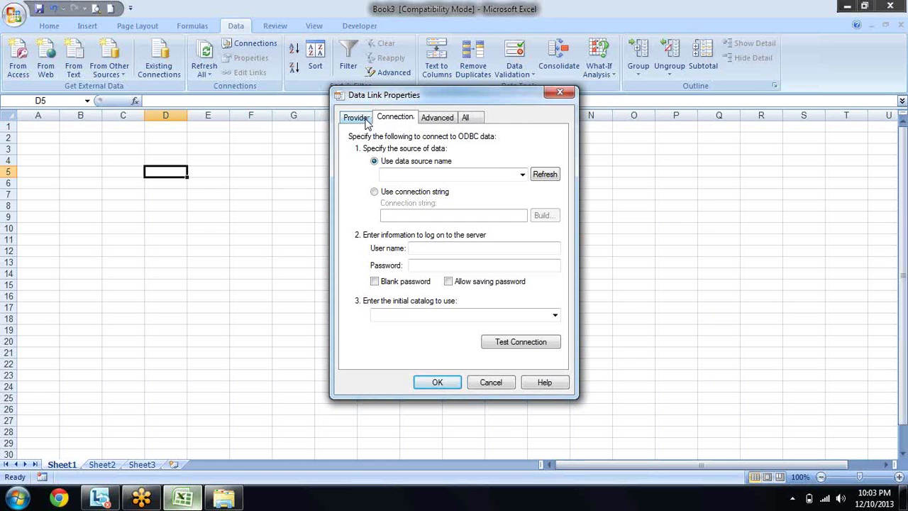
Step: Select Excel Files, switch to a connection string, and test the connection
left_click(522, 175)
left_click(496, 195)
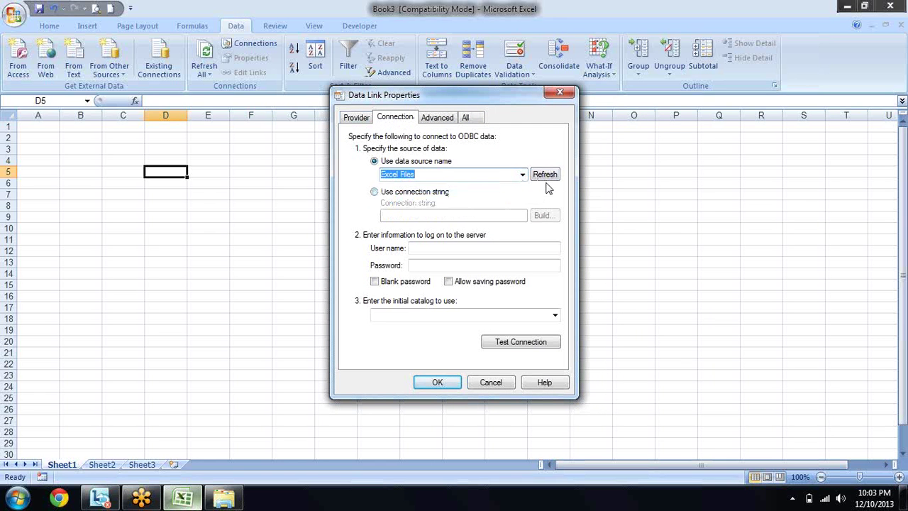
left_click(435, 196)
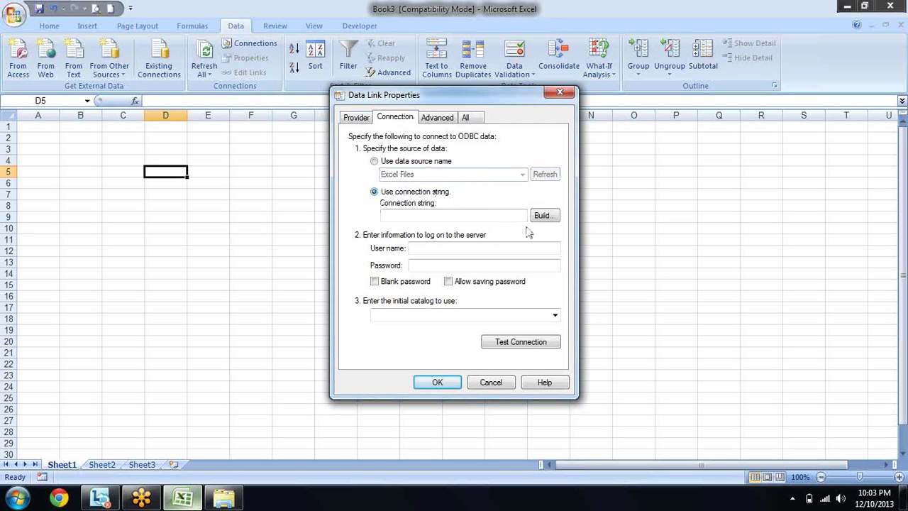
left_click(527, 343)
Step: Dismiss the connection test error, cancel the data link, and open the Start menu
left_click(576, 295)
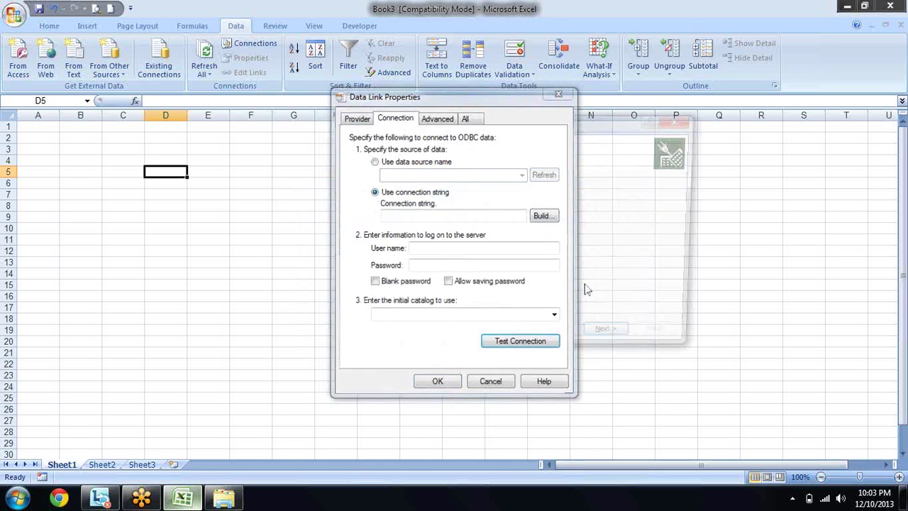
key("Escape")
key("Escape")
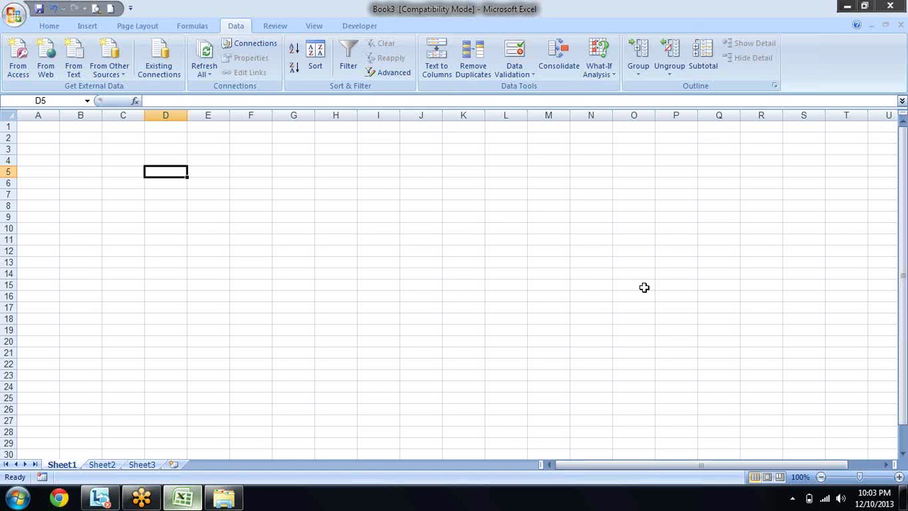
left_click(17, 498)
Step: Launch Excel 2010 and start a PivotTable wizard that gets data from an external data source
left_click(101, 217)
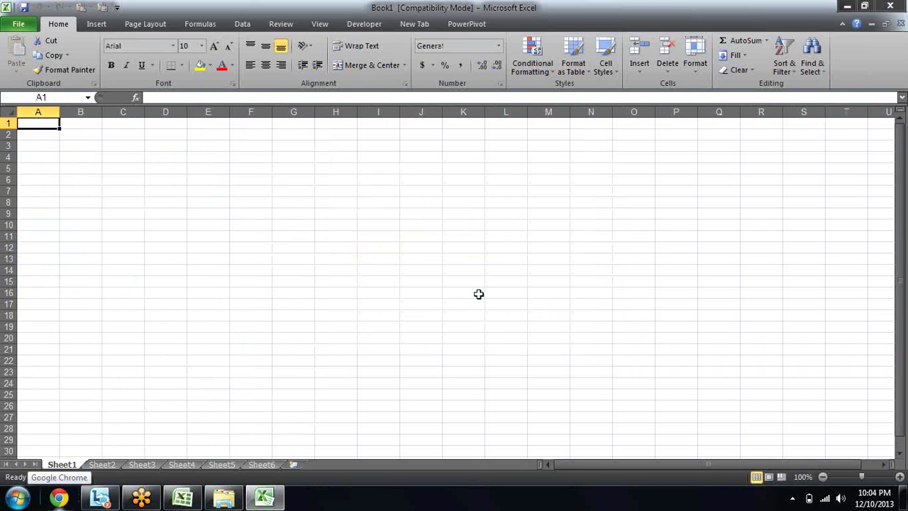
key("alt+d")
key("p")
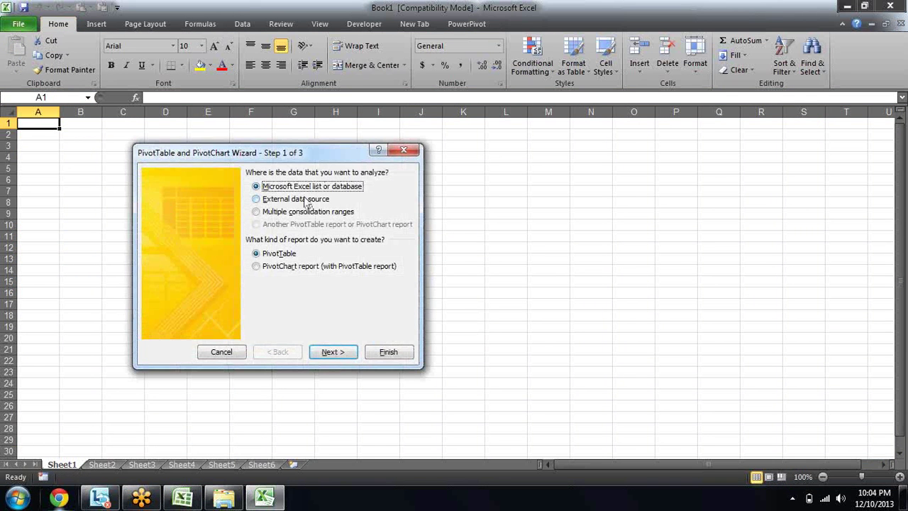
left_click(307, 202)
left_click(339, 353)
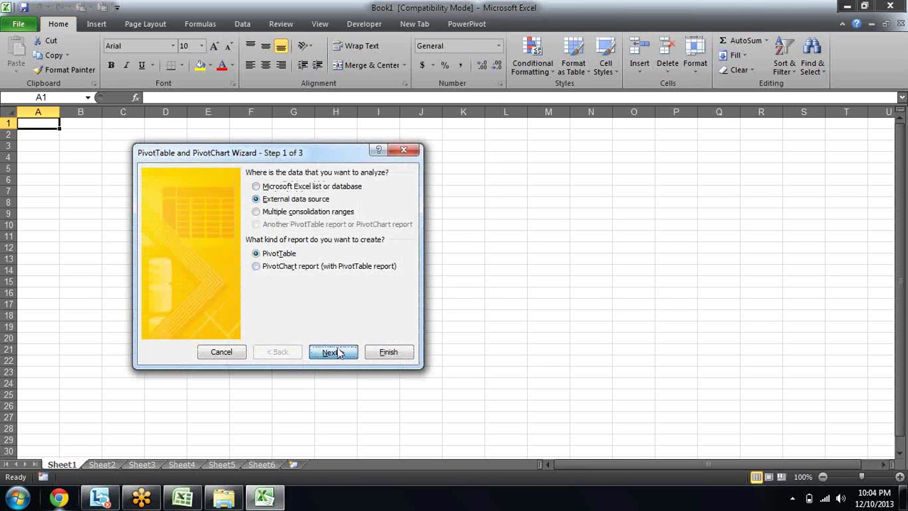
left_click(200, 249)
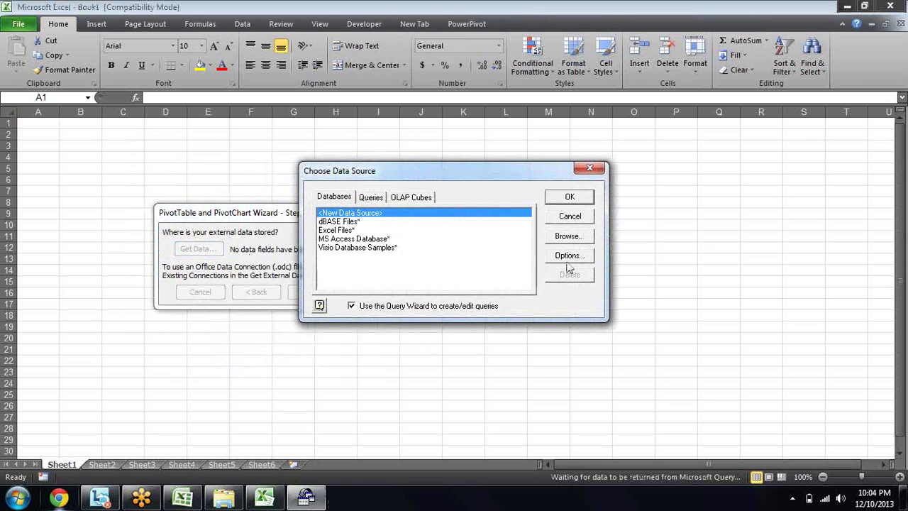
Step: In the data source options, browse through the home folder to the Desktop folder
left_click(579, 262)
left_click(461, 216)
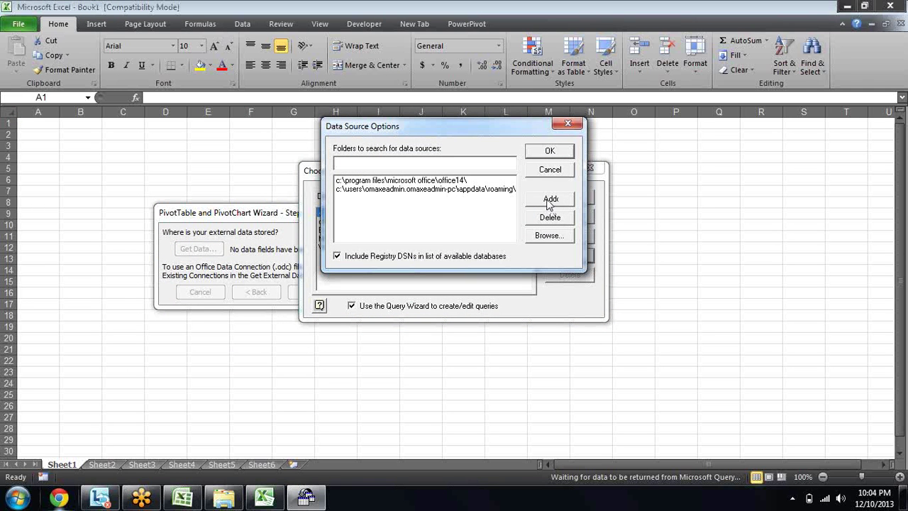
left_click(547, 203)
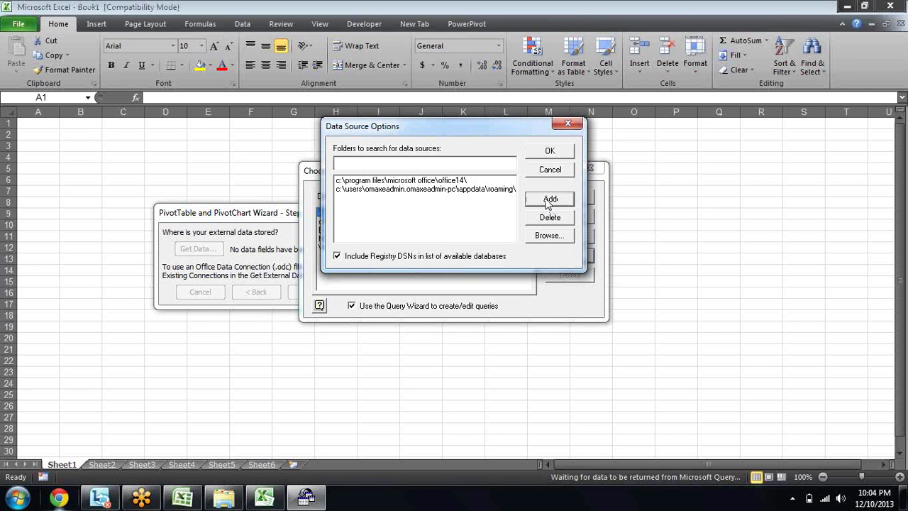
left_click(546, 238)
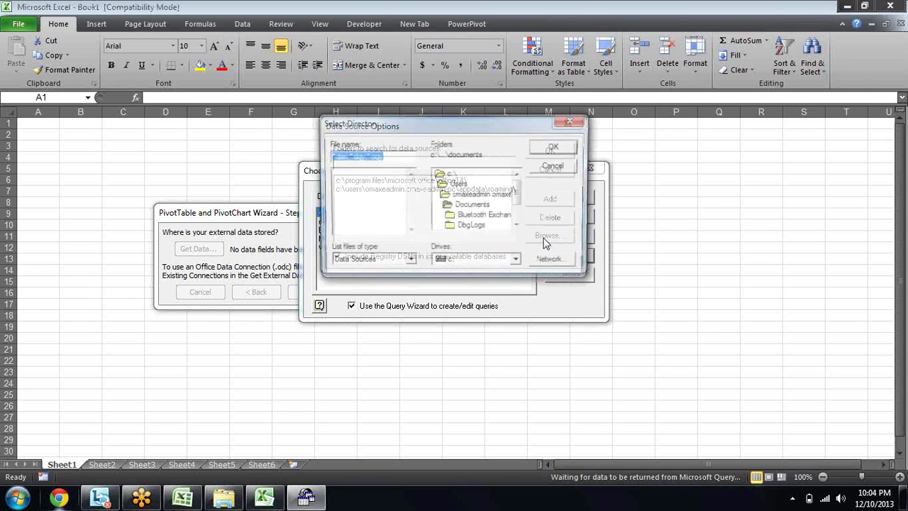
double_click(509, 195)
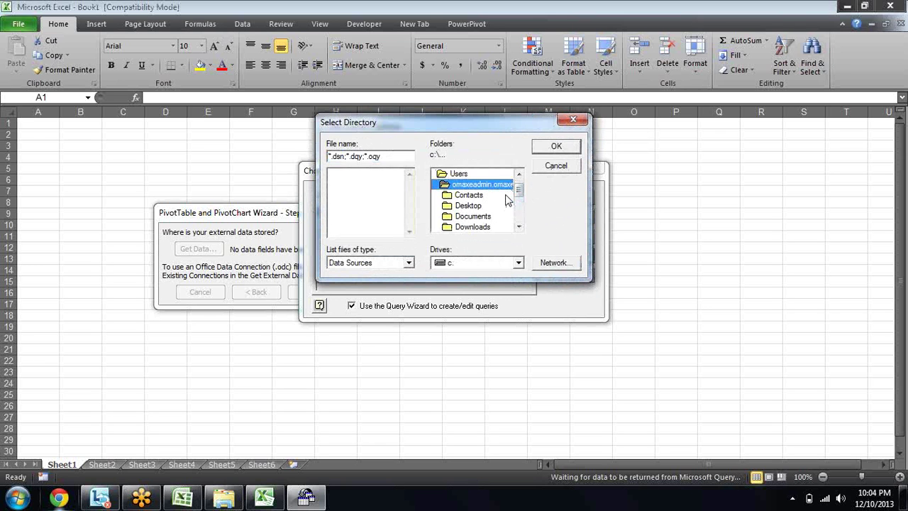
double_click(474, 206)
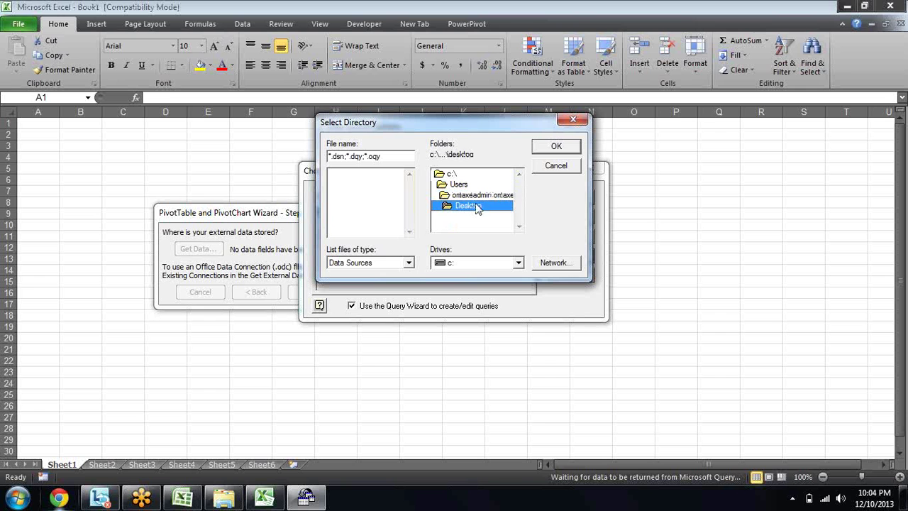
Step: Keep the Data Sources file type, cancel out of every data source dialog, and close the workbook
left_click(408, 262)
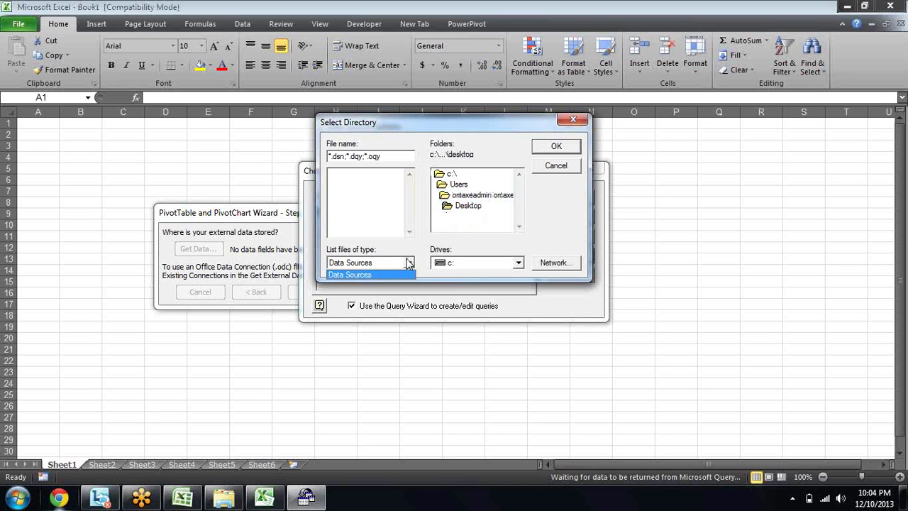
left_click(409, 262)
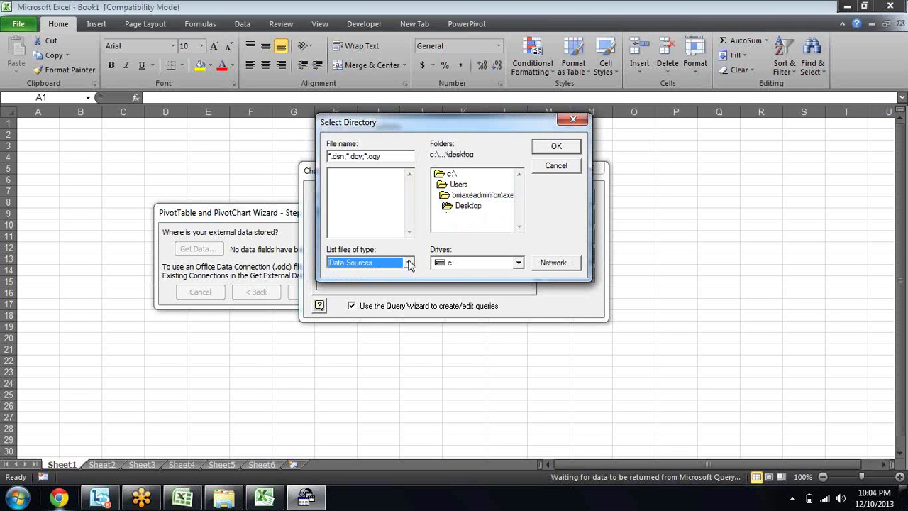
left_click(573, 168)
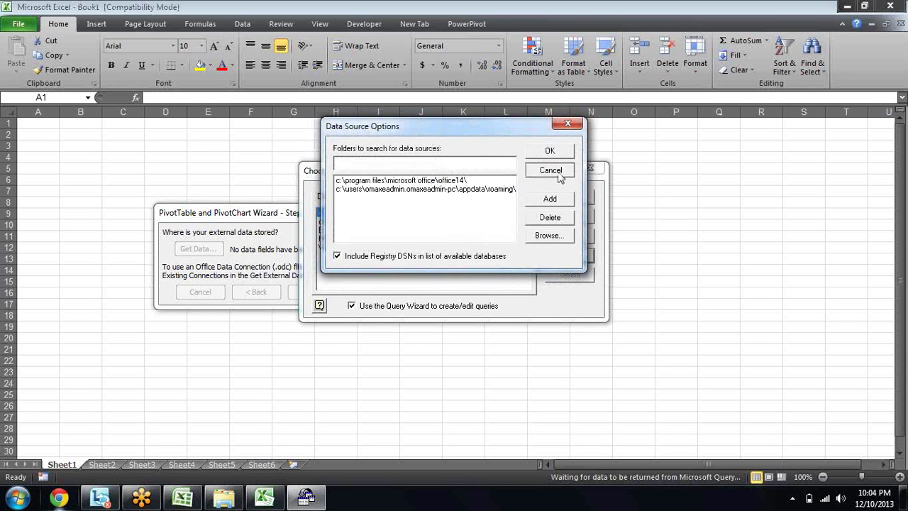
left_click(551, 173)
left_click(553, 256)
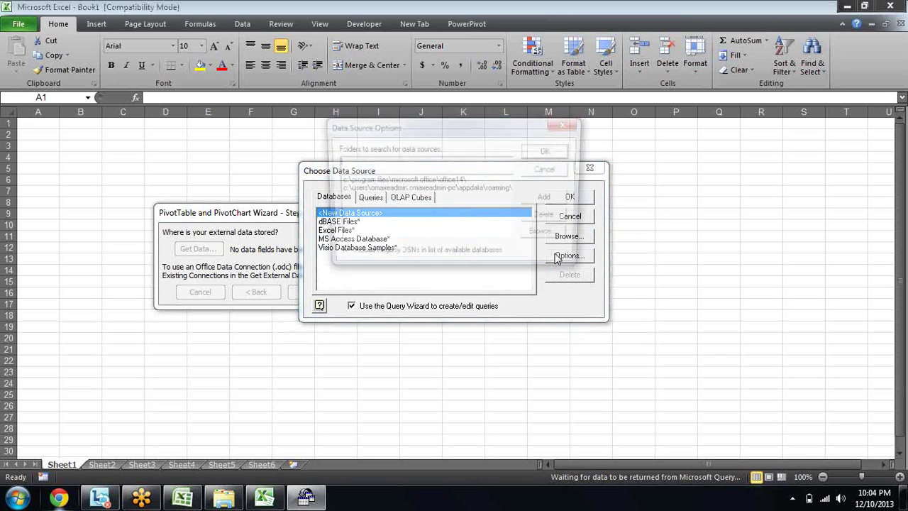
key("Escape")
key("Escape")
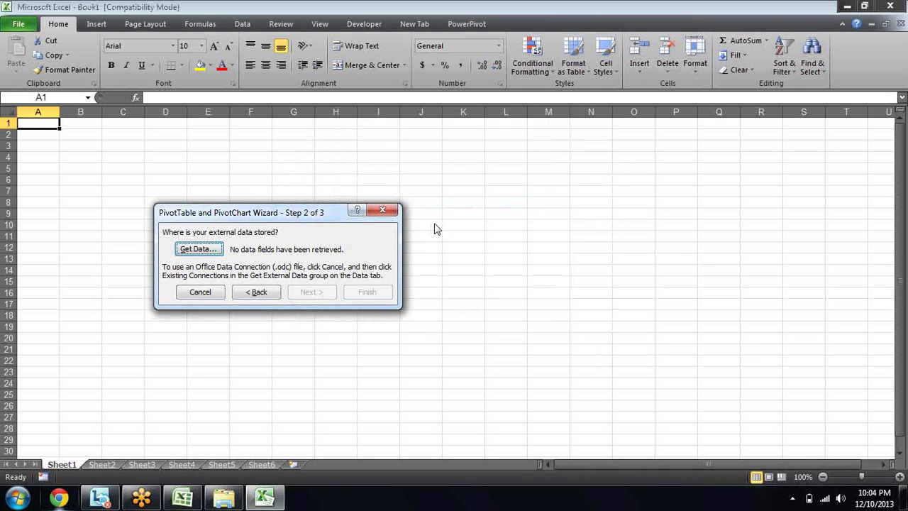
key("Escape")
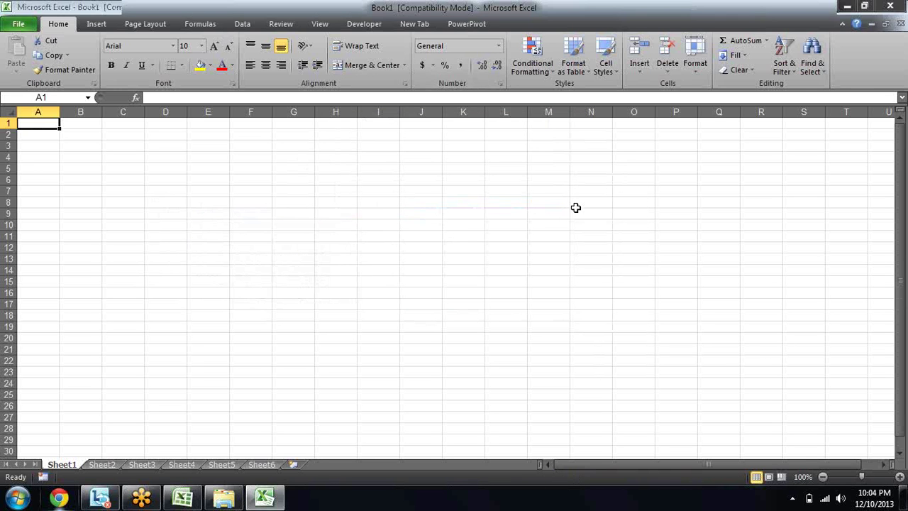
left_click(898, 25)
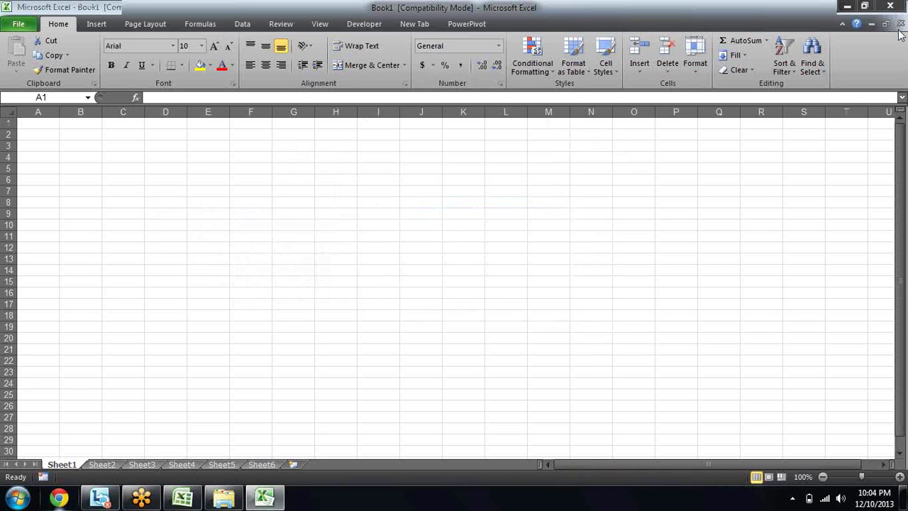